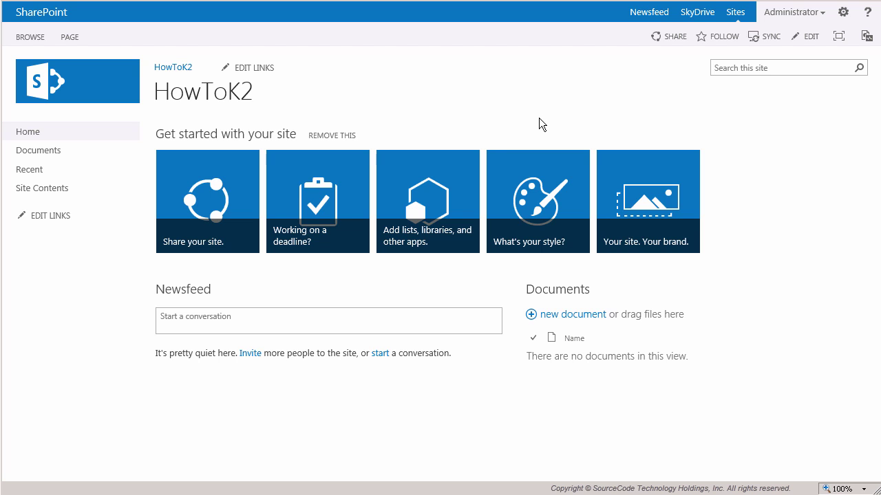
Add the K2 for SharePoint app to the HowToK2 site and grant it trust.
click(471, 191)
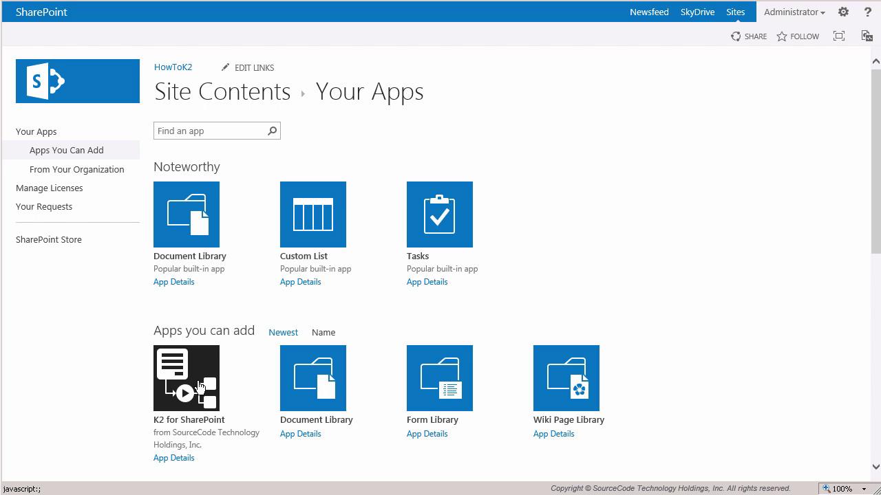
click(199, 387)
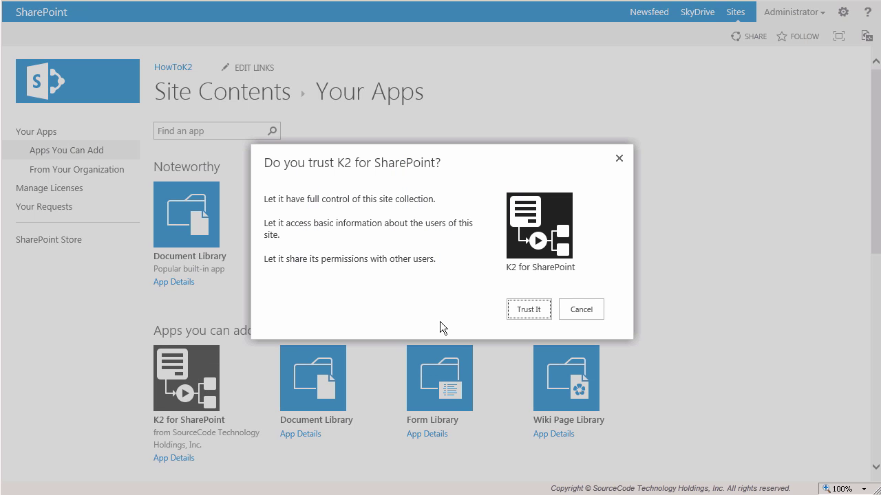
click(523, 321)
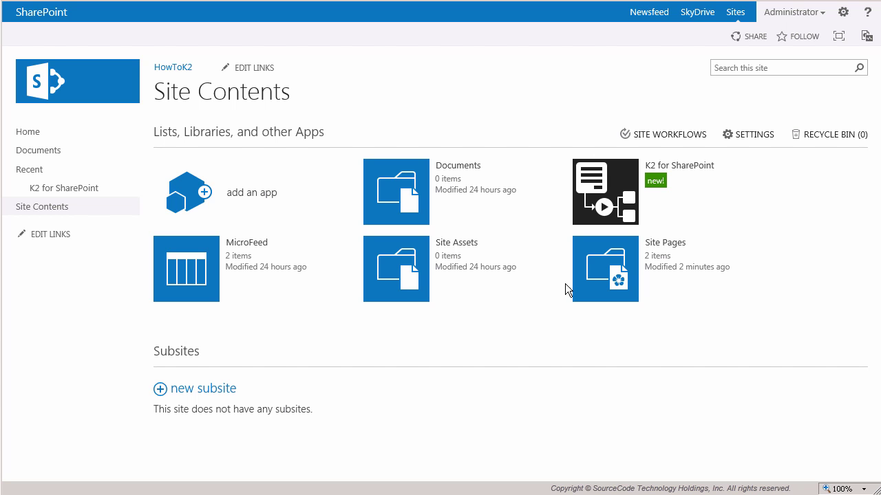
click(619, 209)
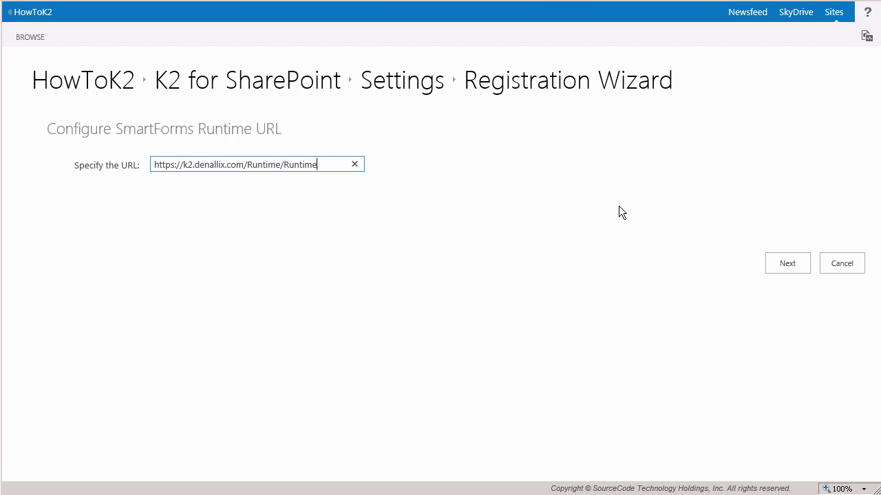
click(782, 271)
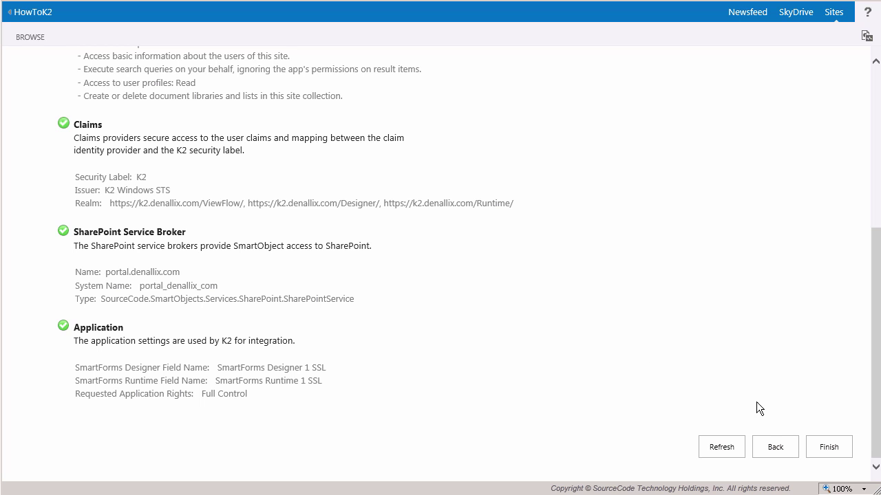
click(821, 452)
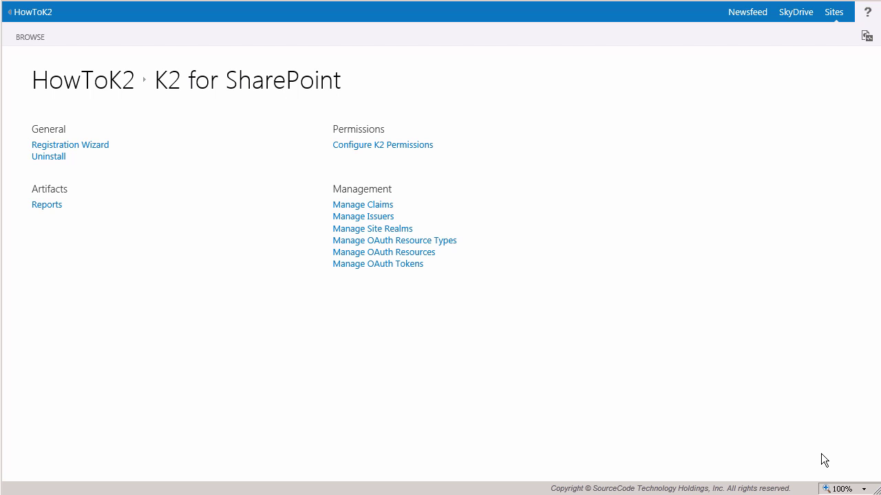
Insert the K2 Worklist app part into the Rich Content area of the HowToK2 home page and save the page.
click(112, 85)
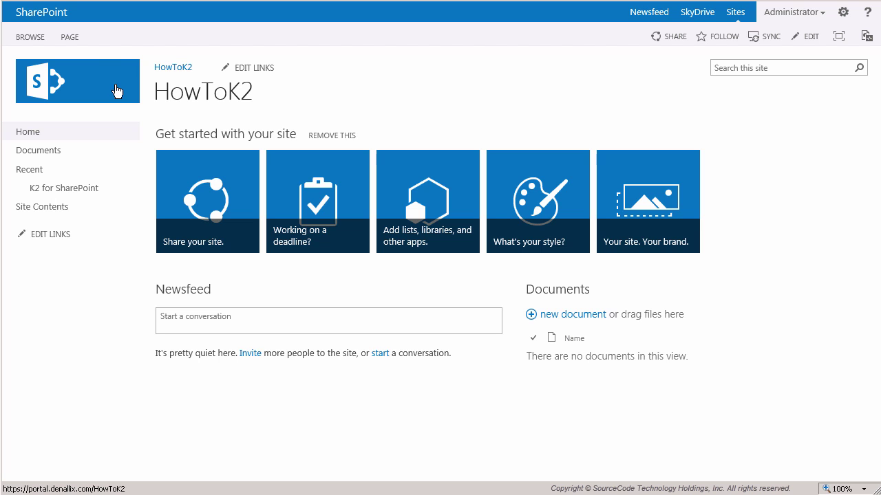
click(824, 44)
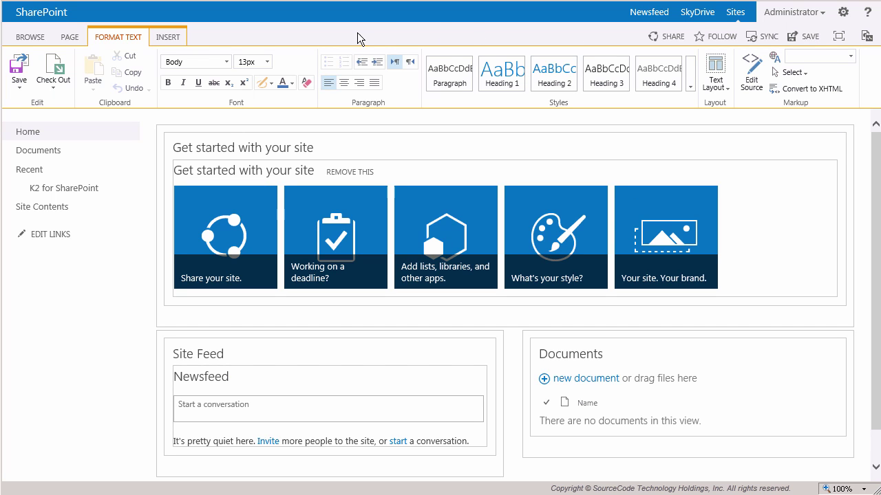
click(185, 43)
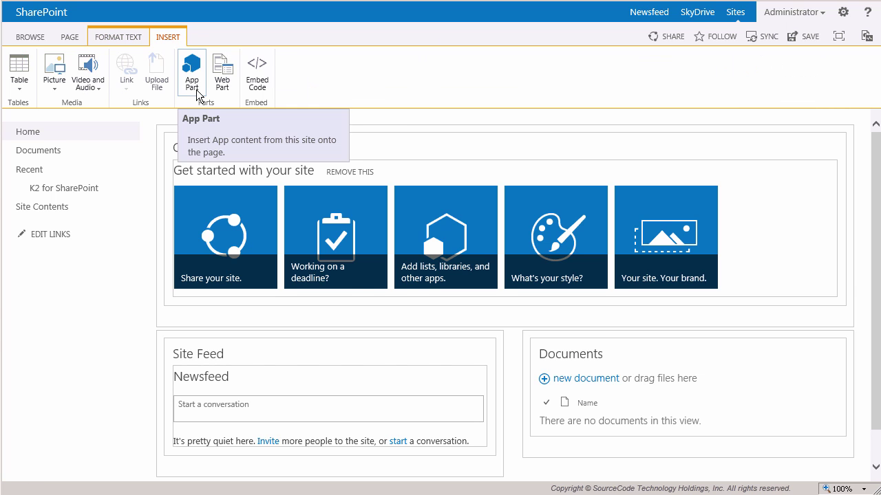
click(192, 74)
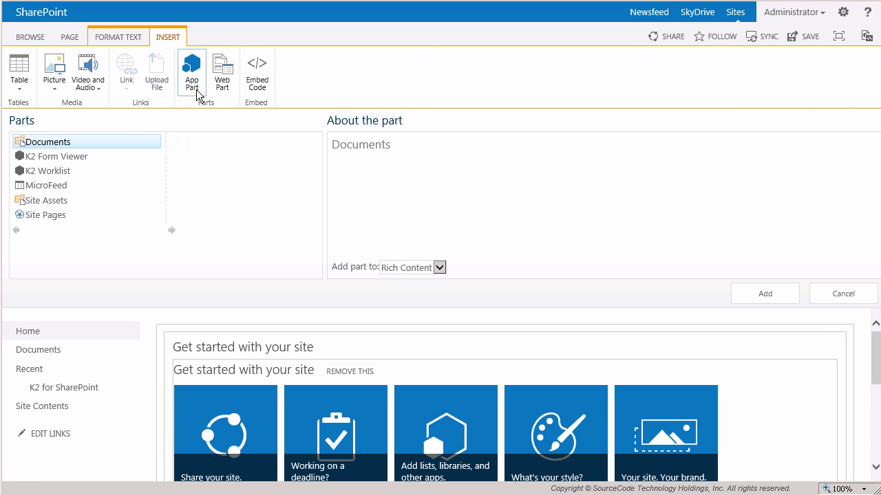
click(80, 180)
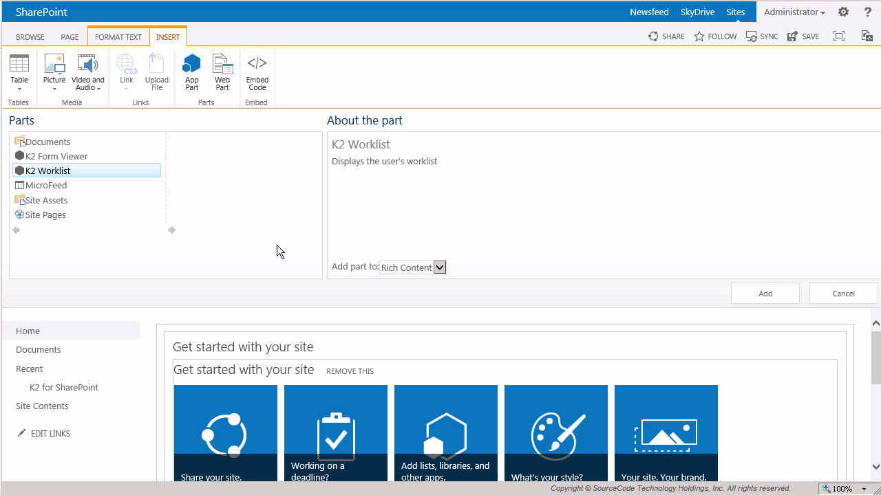
click(446, 273)
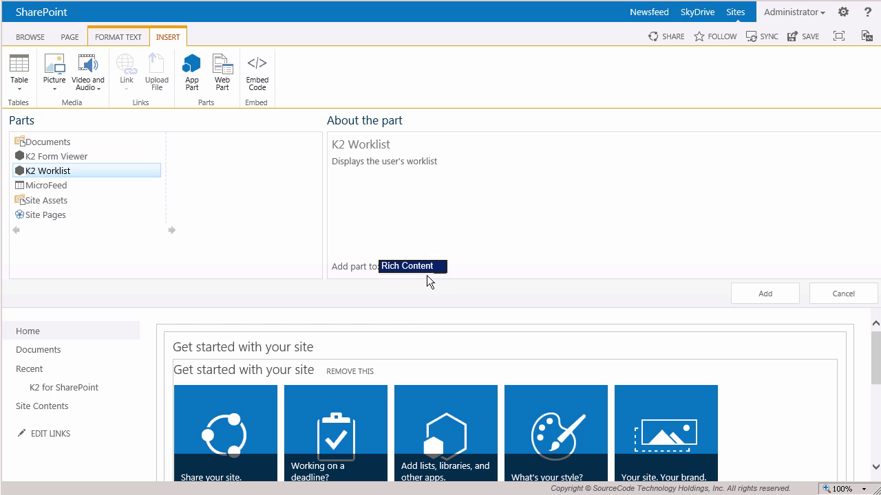
click(428, 274)
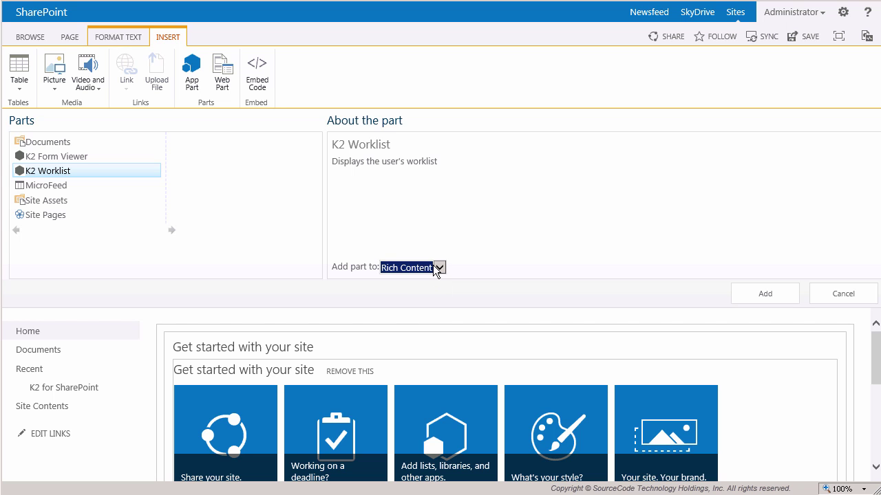
click(751, 302)
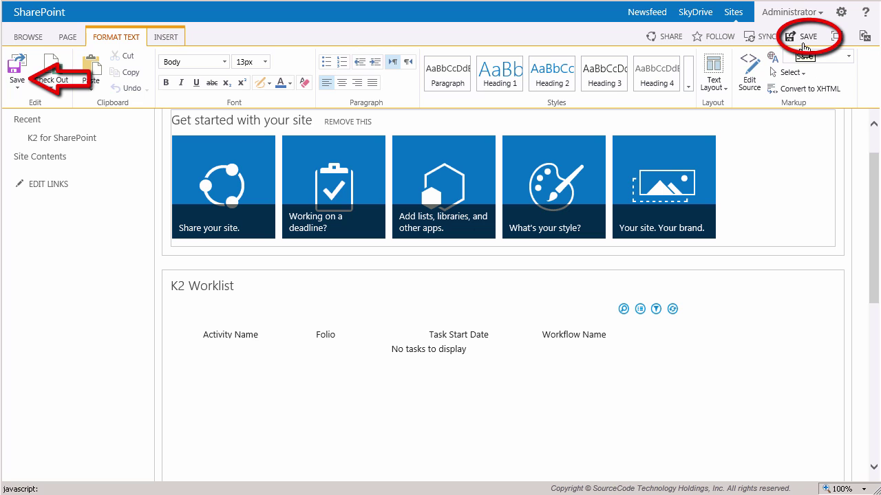
click(804, 48)
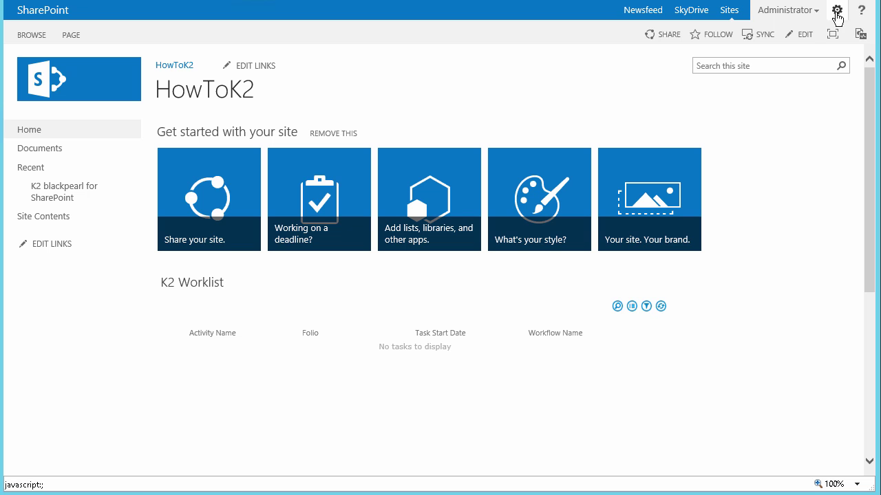
Create a document library named "Documents to Review and Approve" on the HowToK2 site.
click(837, 12)
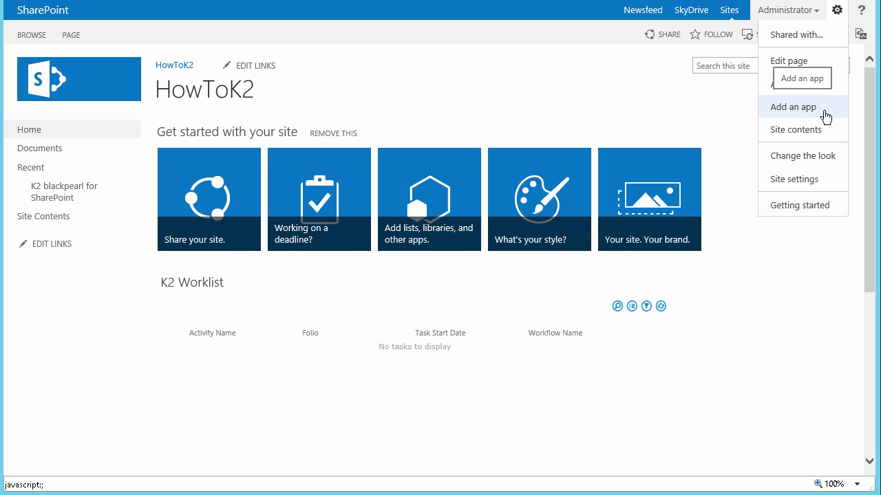
click(463, 182)
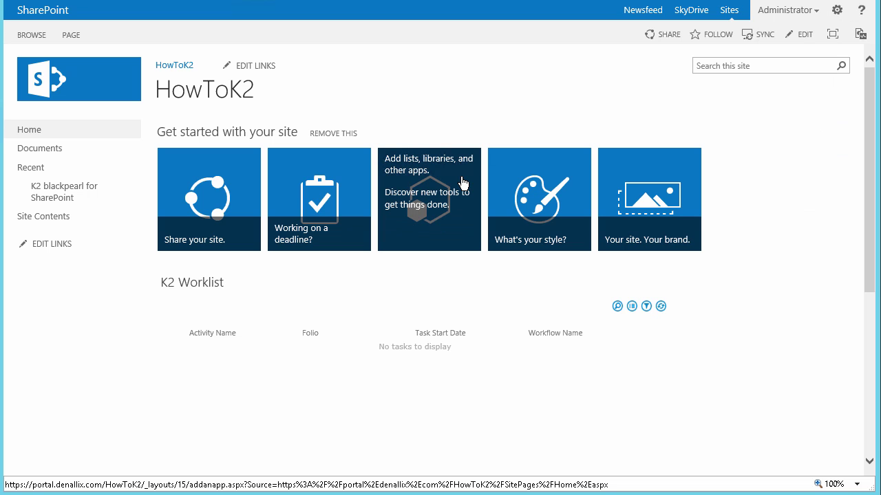
click(463, 182)
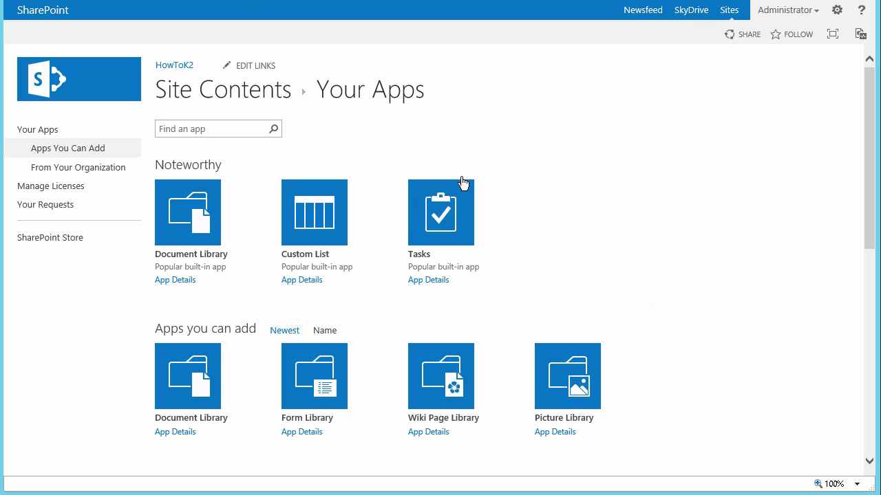
click(192, 221)
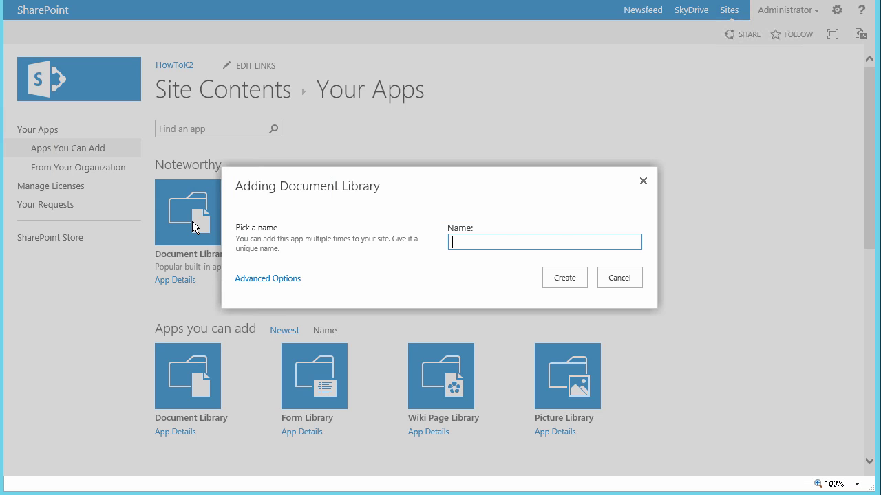
text(Documents to Review and Approve)
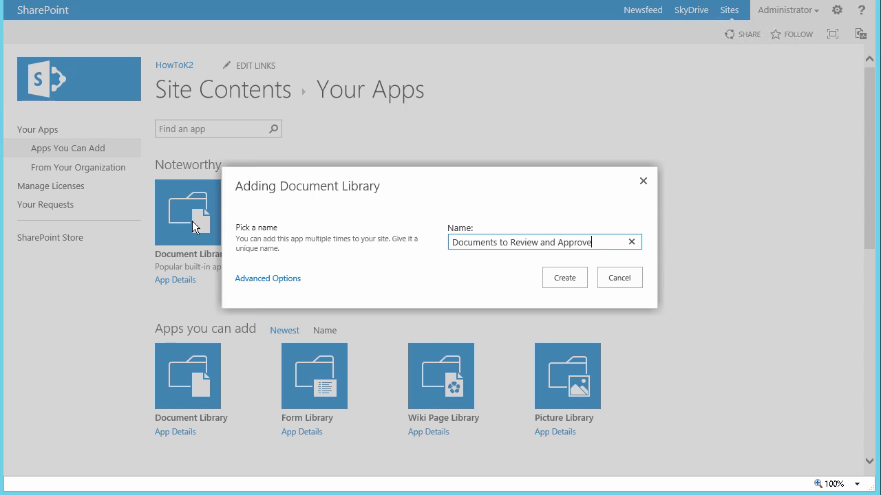
click(562, 278)
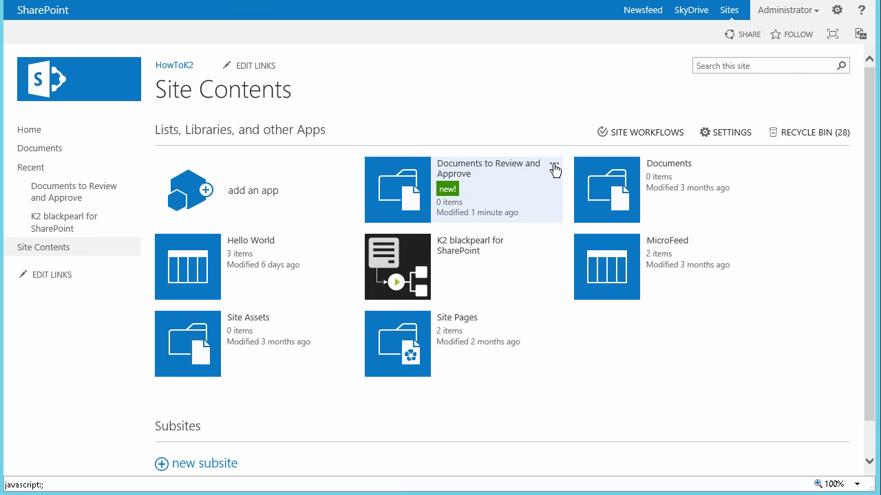
Create a required Person or Group column named "Reviewers" that allows multiple selections in the Documents to Review and Approve library's settings.
click(554, 168)
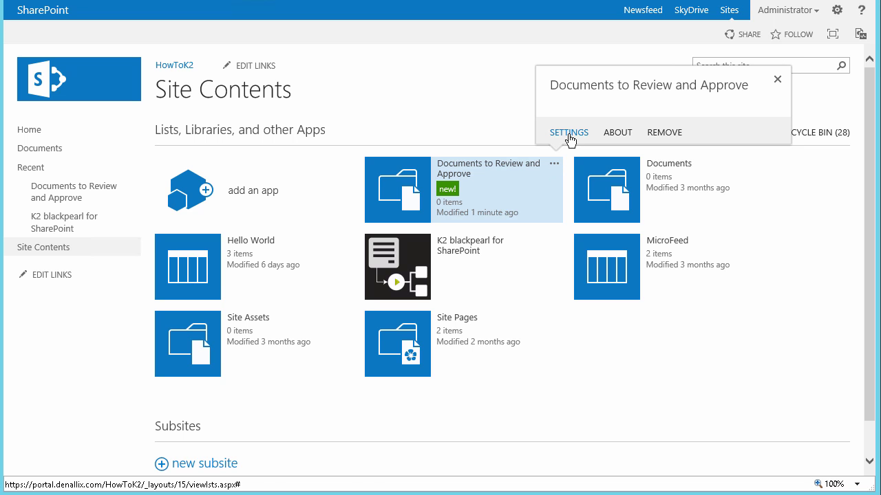
click(568, 135)
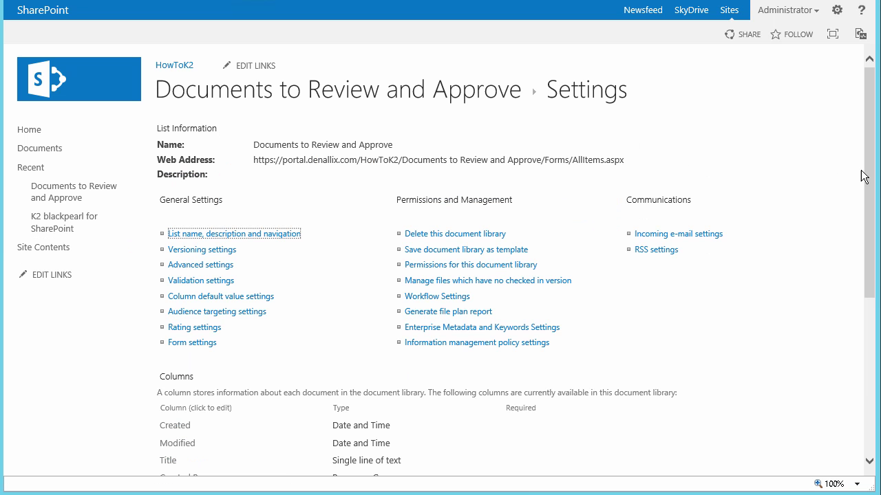
drag(868, 177, 864, 295)
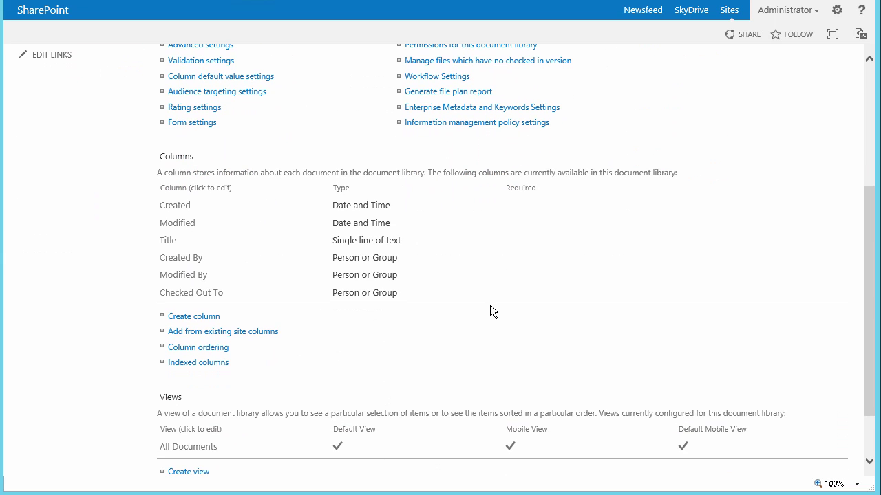
click(200, 316)
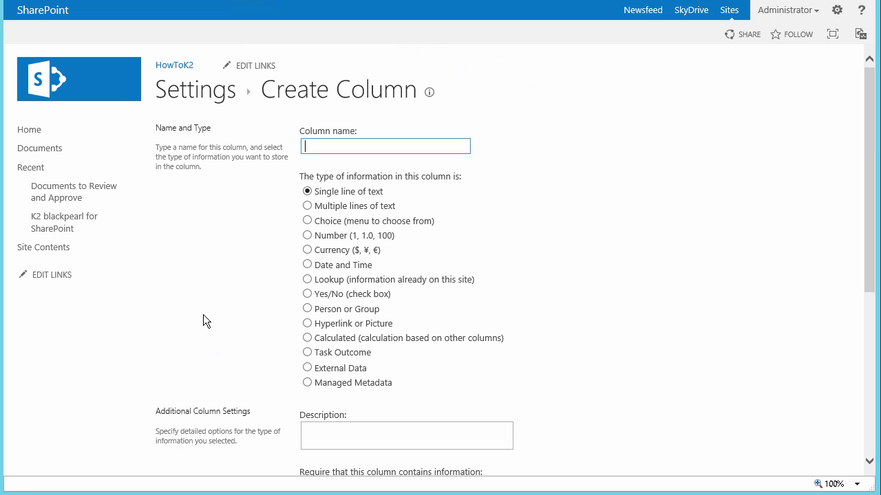
click(307, 309)
click(433, 156)
text(Reviewers)
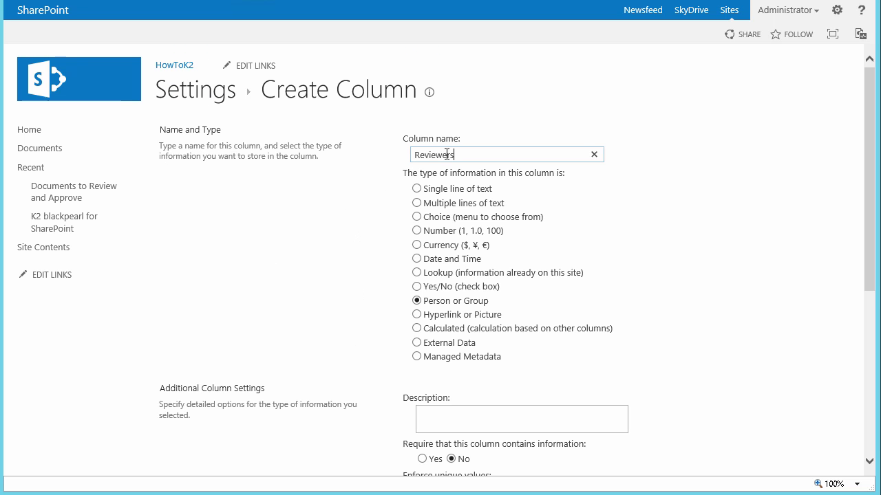
drag(874, 177, 878, 352)
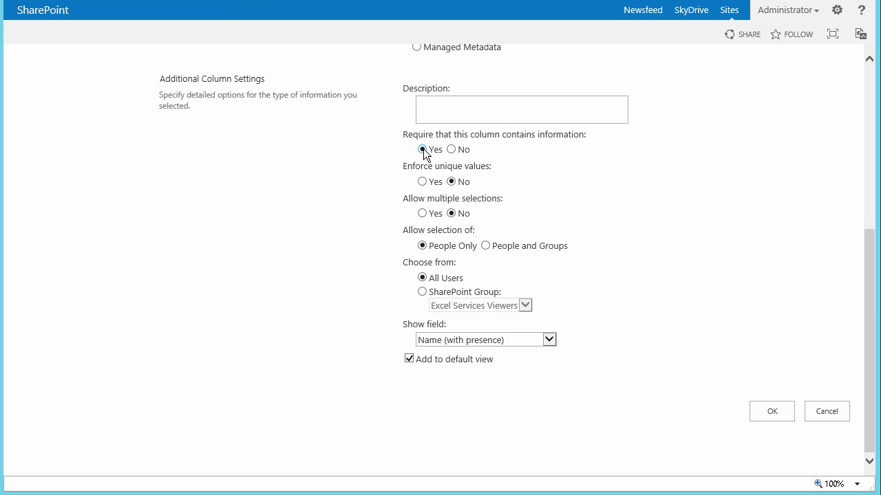
click(422, 214)
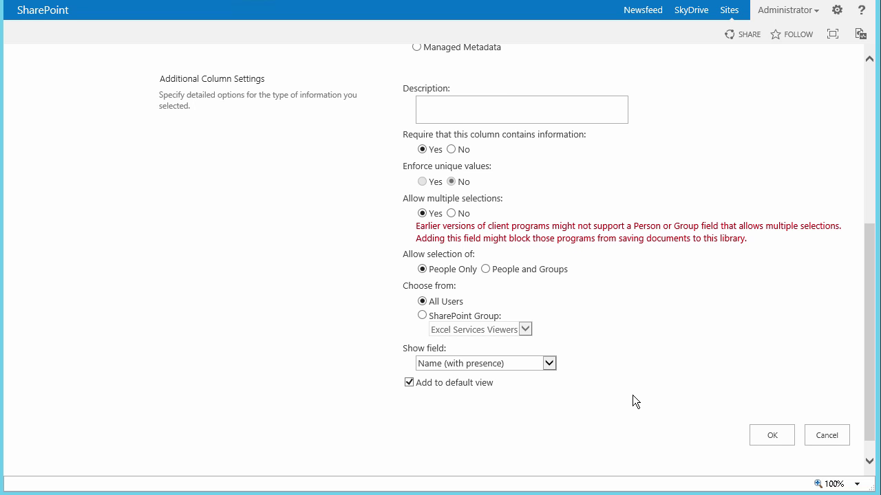
click(764, 432)
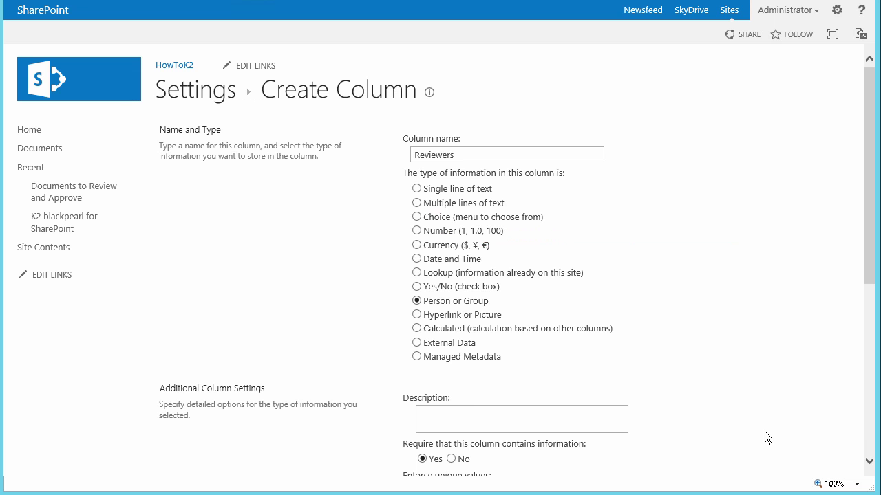
Create a "Review Status" column of type Single line of text in the Documents to Review and Approve library.
drag(871, 279, 869, 393)
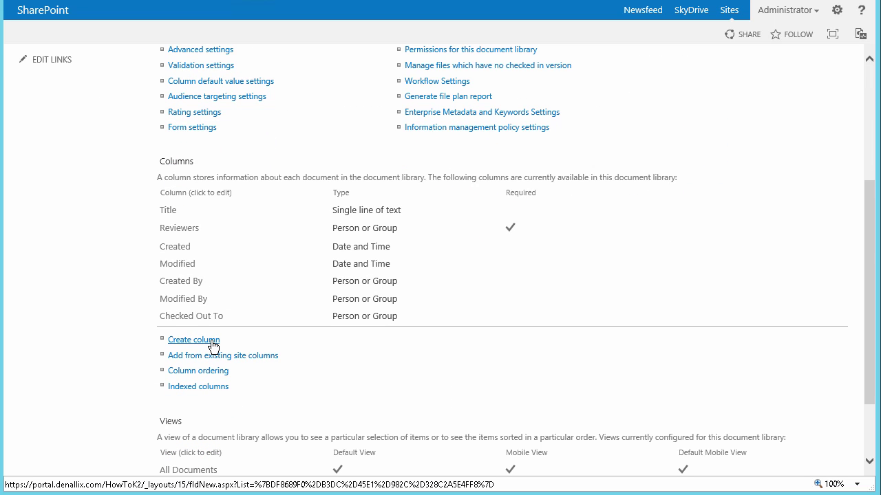
click(212, 341)
text(Review Status)
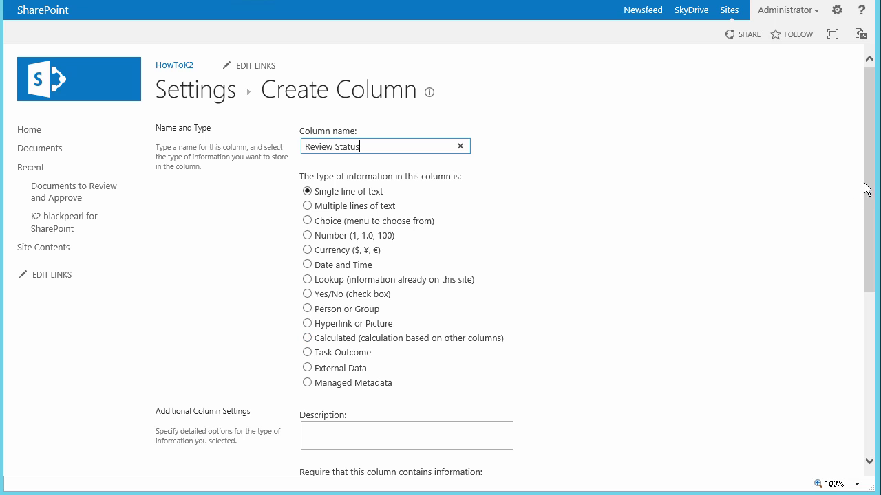
drag(869, 209, 871, 363)
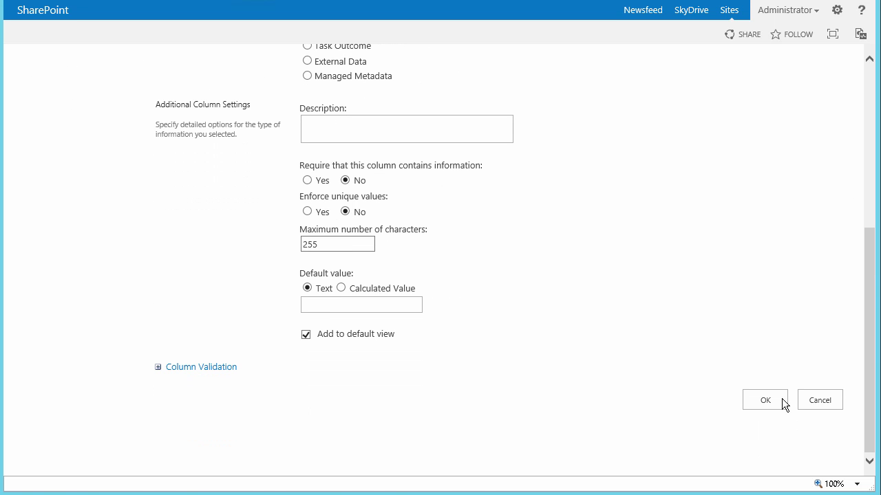
click(768, 404)
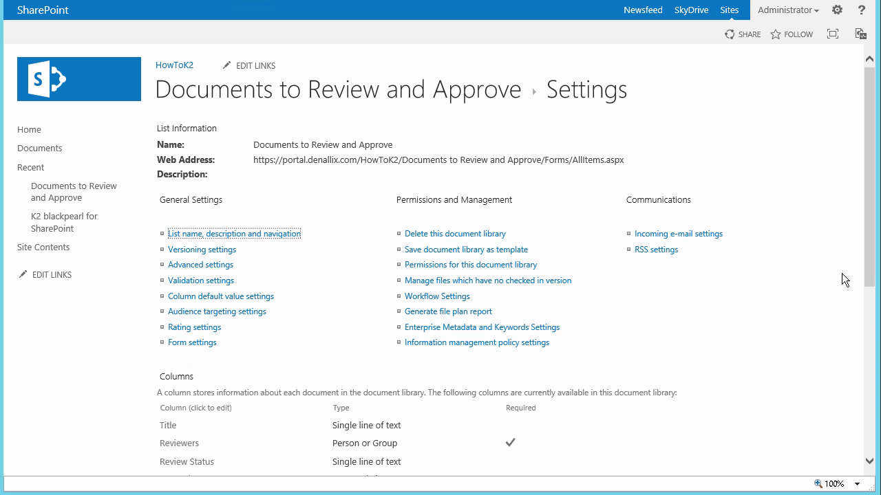
Create a required Person or Group column named "Approvers" that allows multiple selections in the Documents to Review and Approve library.
drag(868, 273, 848, 412)
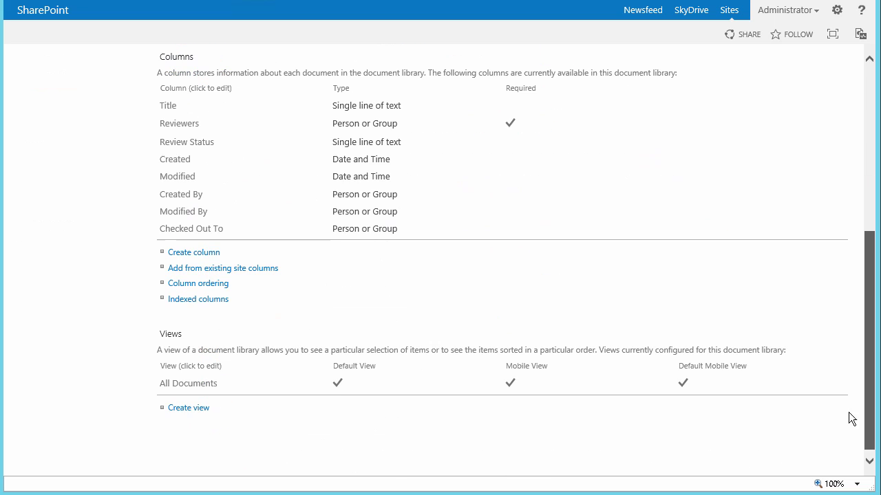
click(194, 250)
click(331, 309)
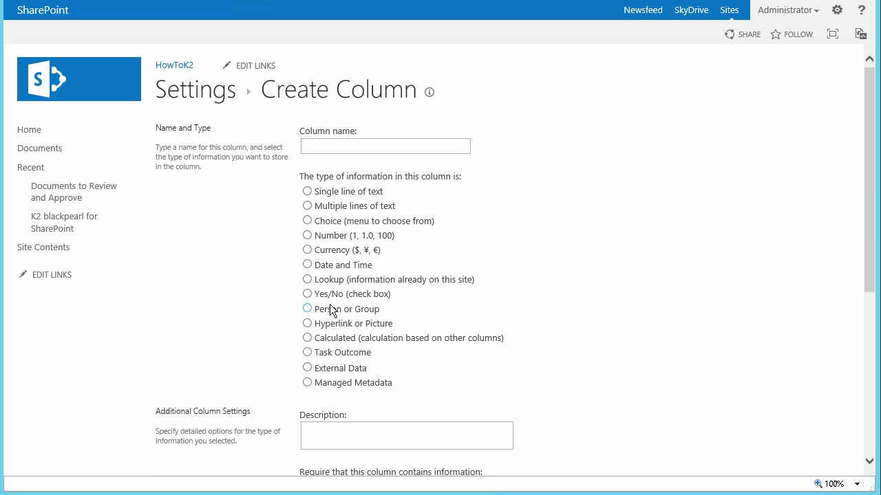
click(416, 153)
text(Approvers)
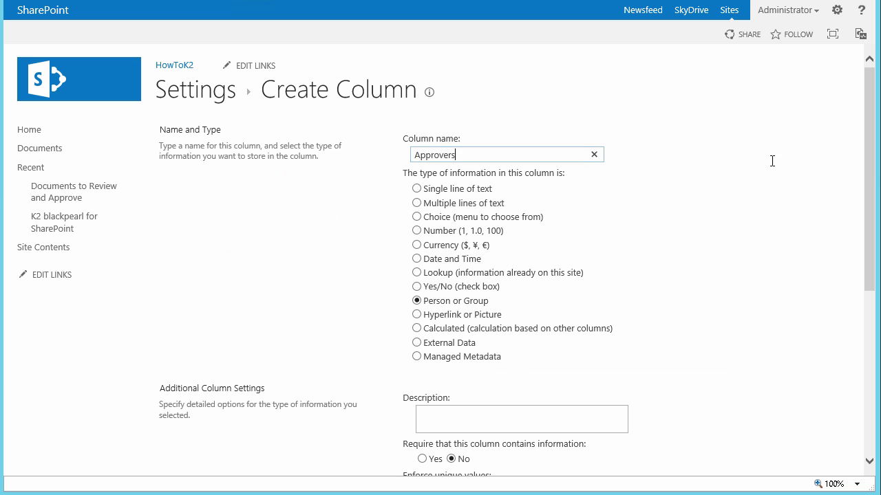
drag(866, 173, 866, 332)
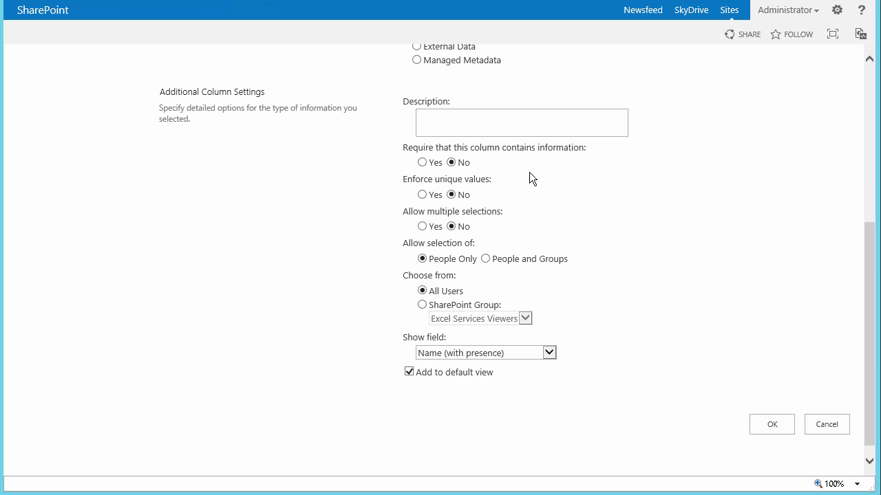
click(422, 162)
click(423, 226)
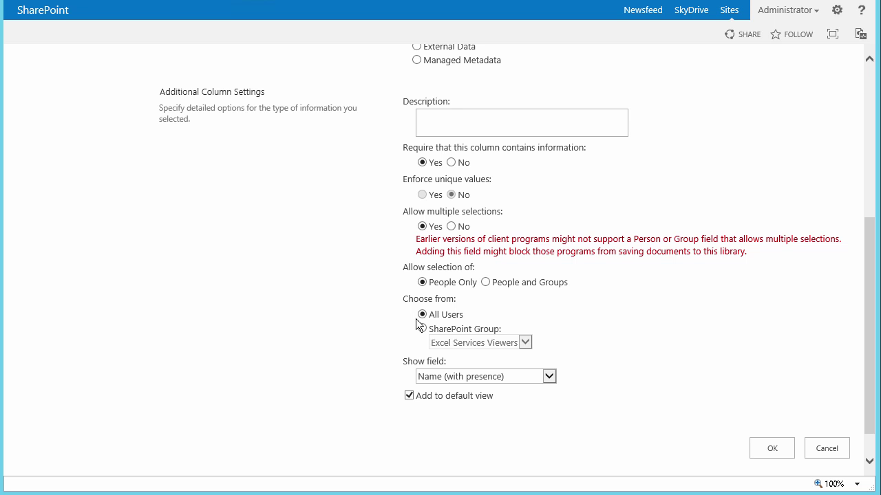
click(772, 448)
Create an "Approval Status" column of type Single line of text in the Documents to Review and Approve library and check the column list.
drag(871, 279, 869, 395)
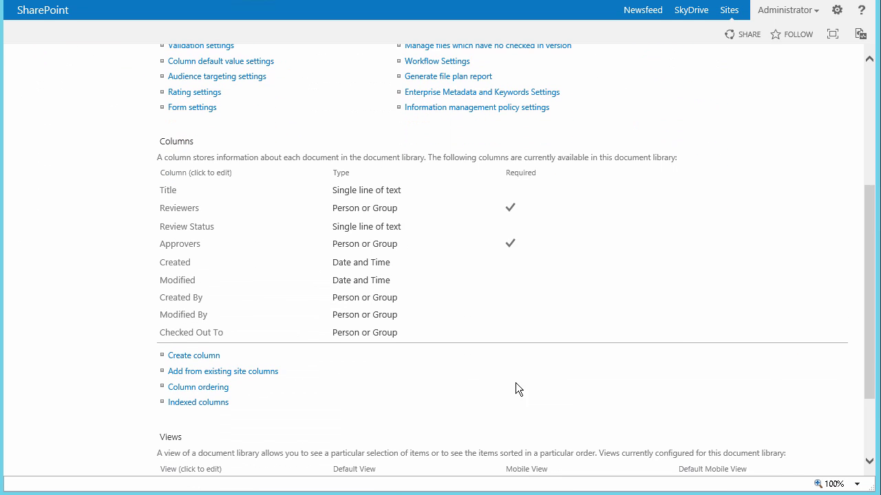
click(216, 356)
text(Approval Status)
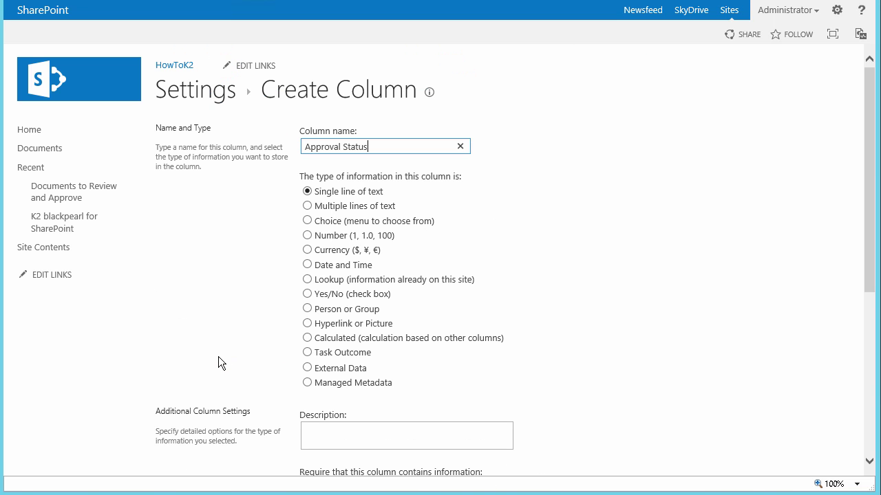
scroll(873, 235, down, 3)
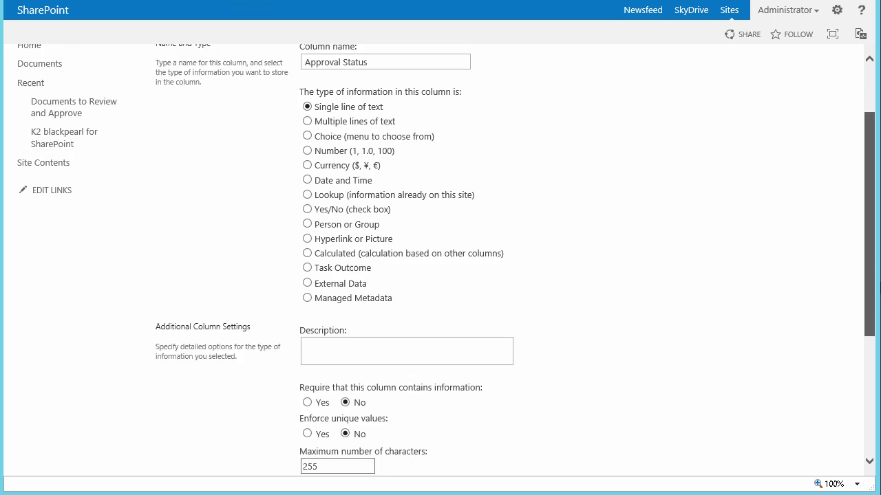
scroll(515, 248, down, 2)
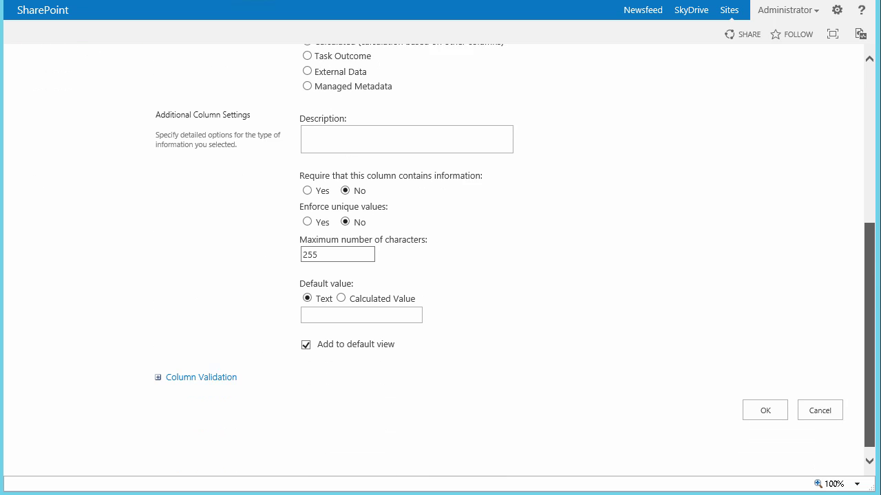
click(757, 400)
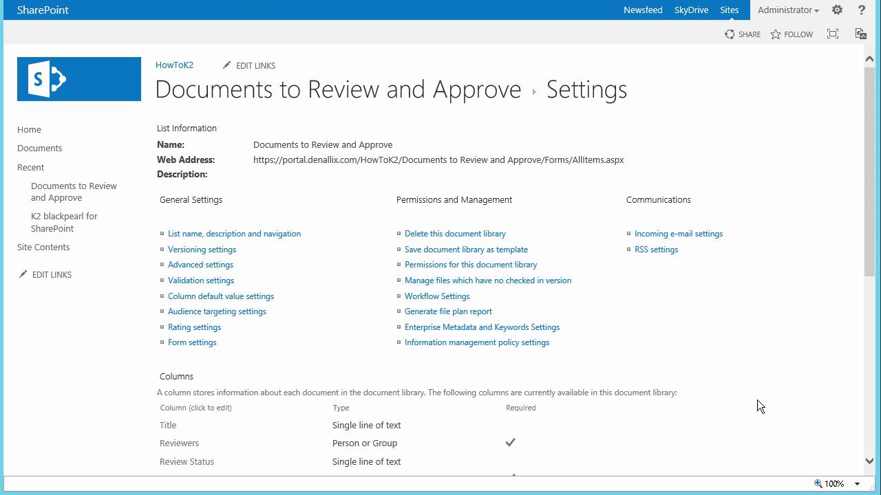
drag(870, 258, 870, 363)
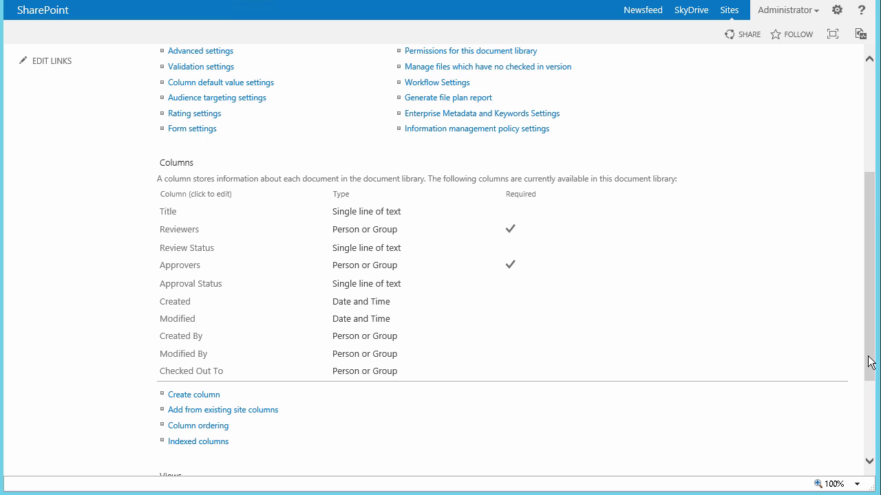
drag(870, 362, 865, 167)
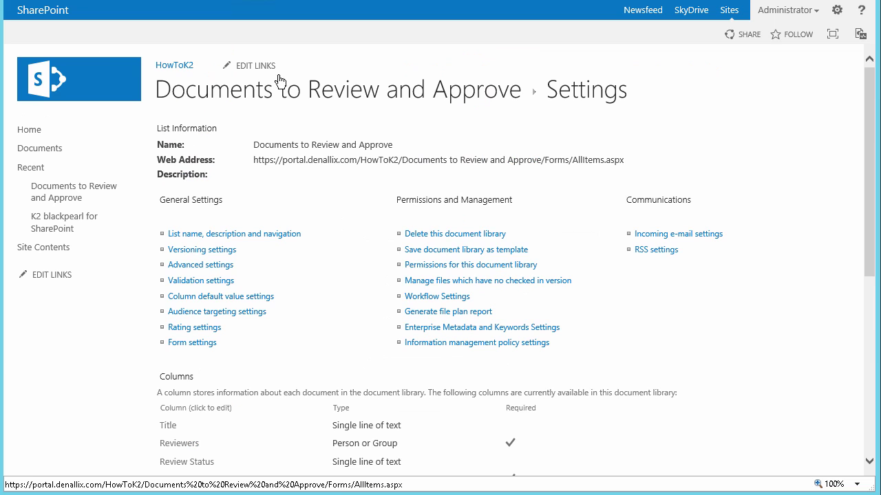
Create a second document library named "Approved Documents" on the HowToK2 site.
click(188, 72)
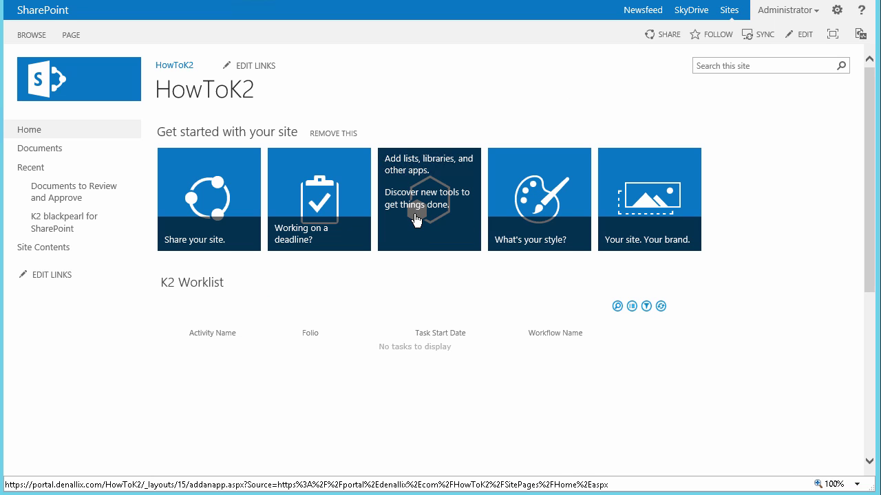
click(415, 219)
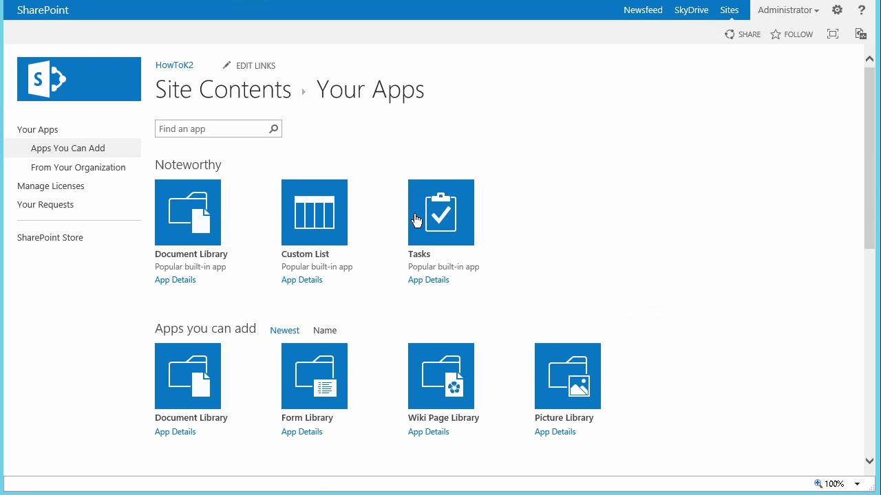
click(197, 218)
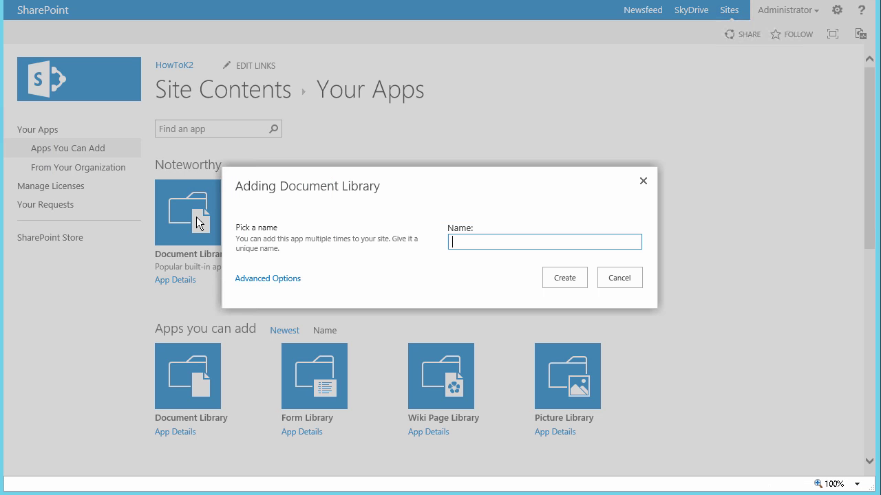
text(Approved Documents)
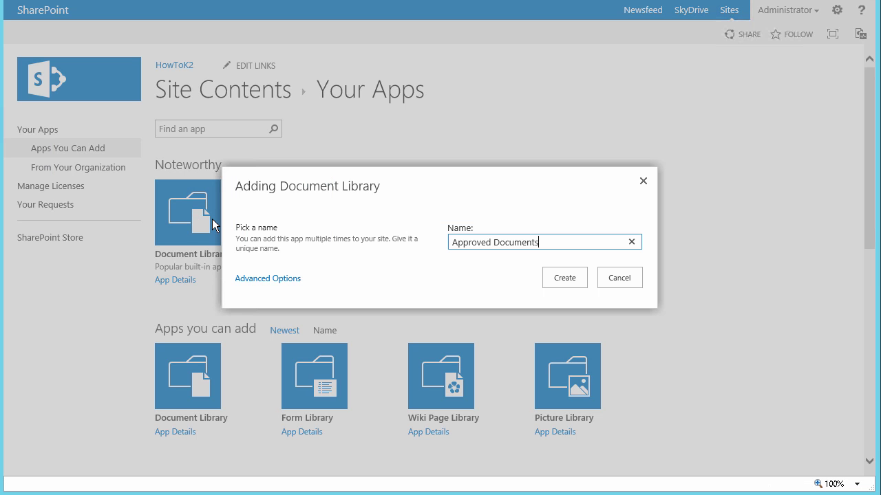
click(559, 282)
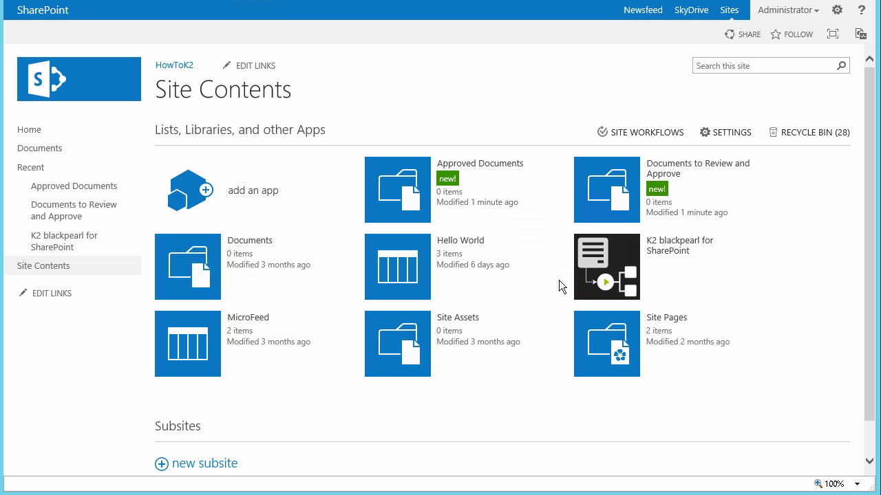
Create an "Approval History" column of type Single line of text in the Approved Documents library's settings.
mouse_move(449, 193)
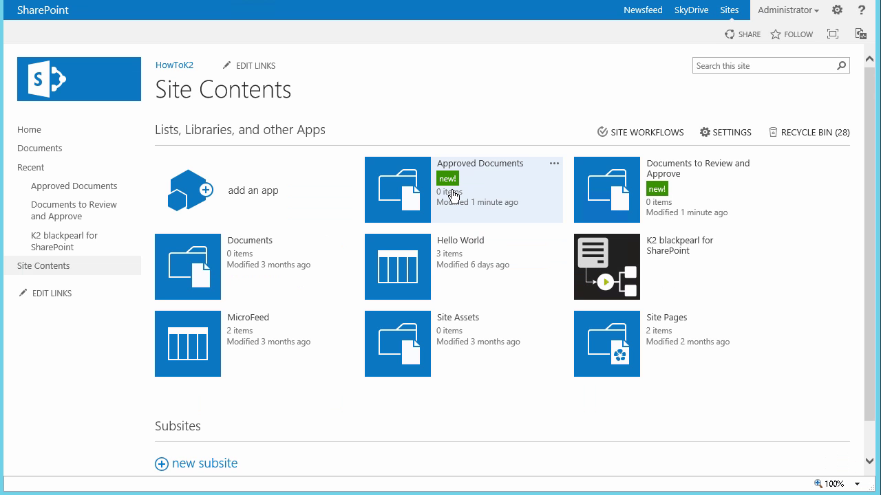
click(554, 165)
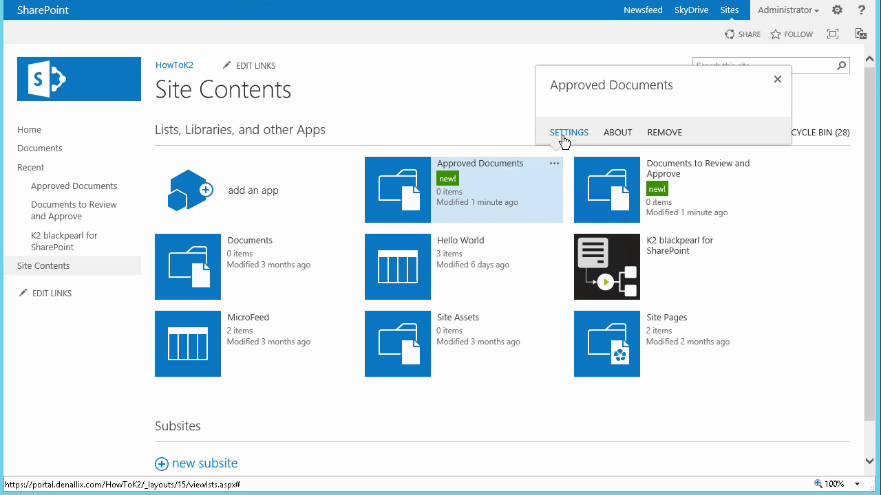
click(561, 135)
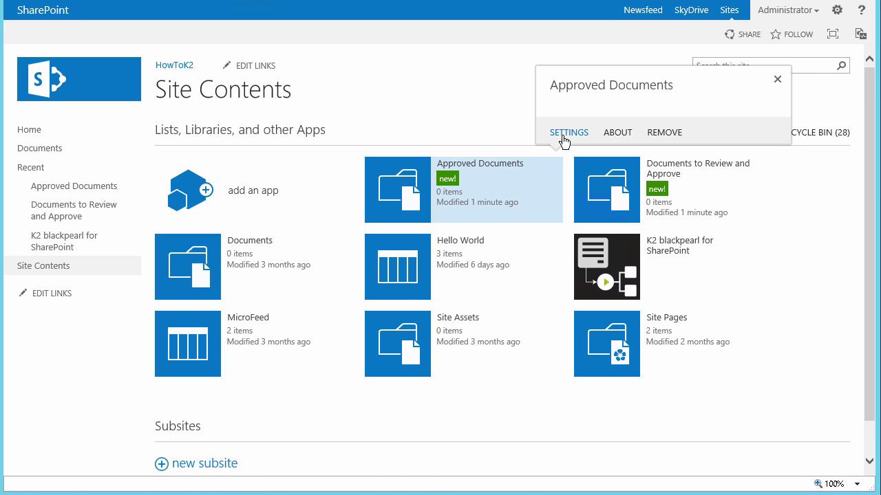
drag(860, 183, 853, 320)
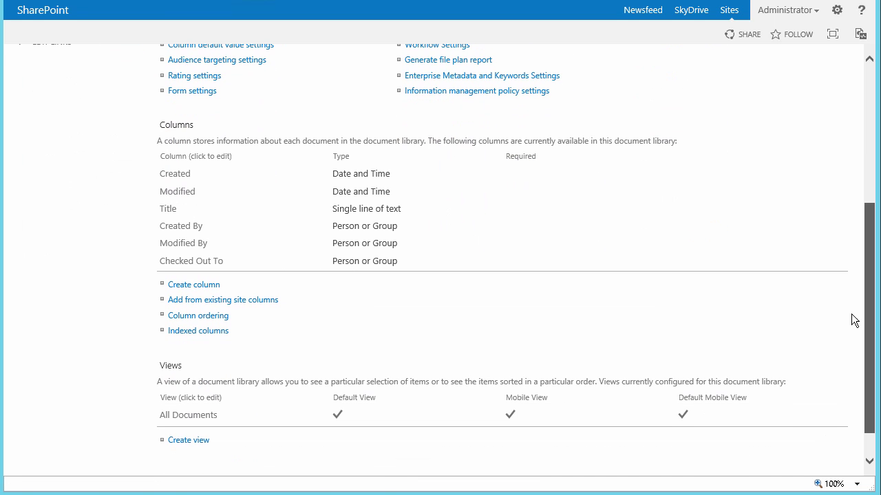
click(211, 286)
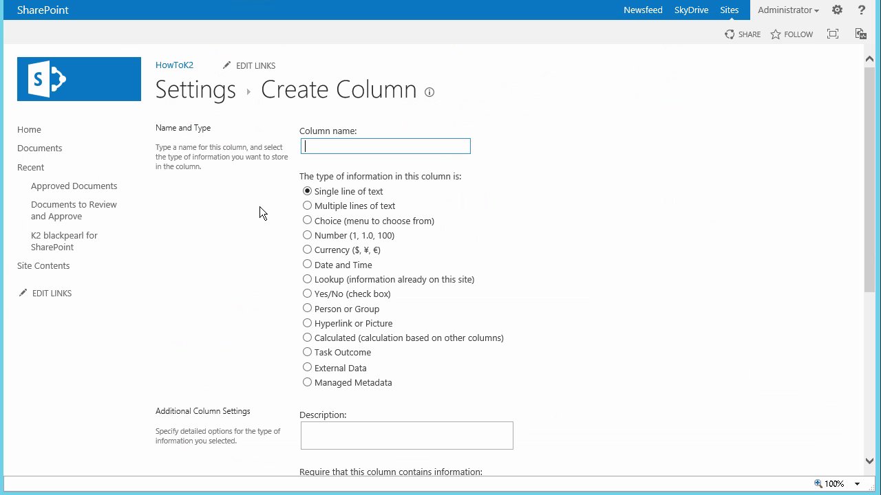
text(Approval History)
click(869, 212)
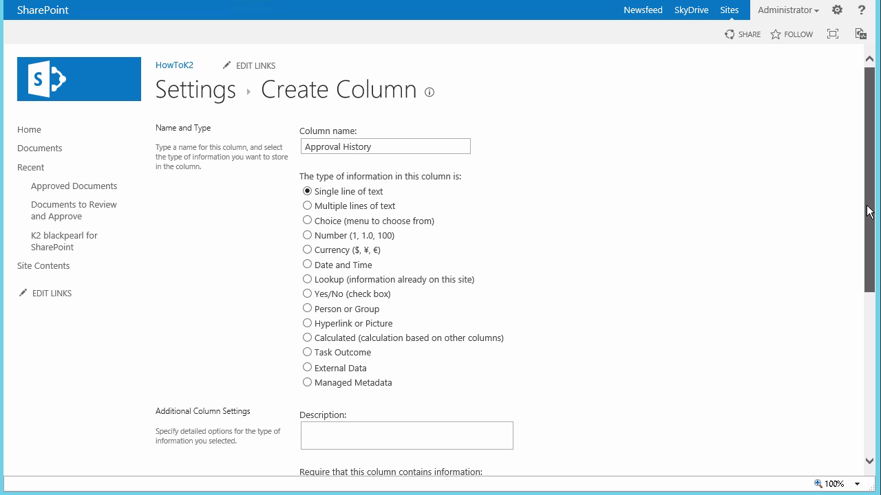
drag(868, 212, 859, 384)
click(757, 400)
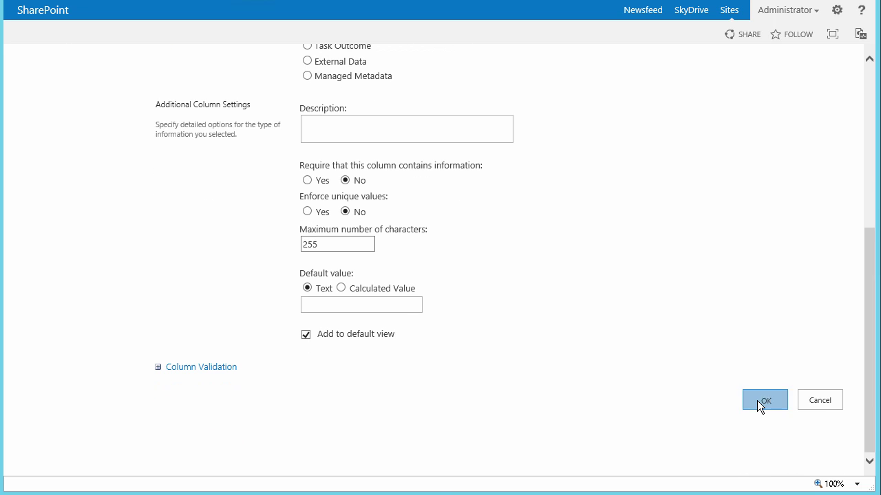
drag(871, 220, 871, 356)
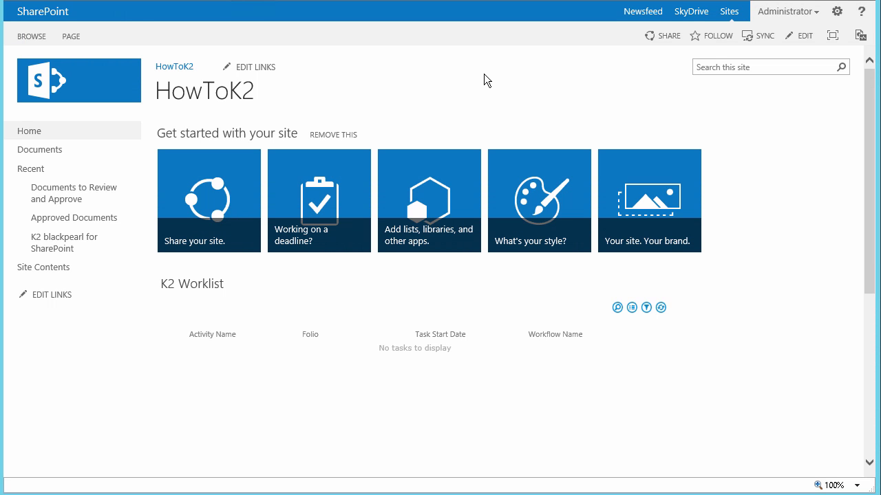
Create a K2 application for the Approved Documents library with only a SmartObject, usable in workflows for the site and all of its subsites.
click(108, 218)
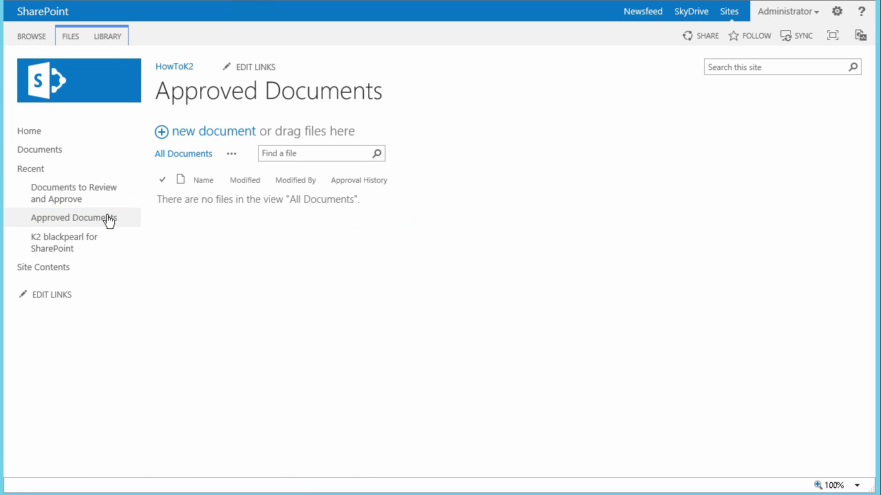
click(123, 34)
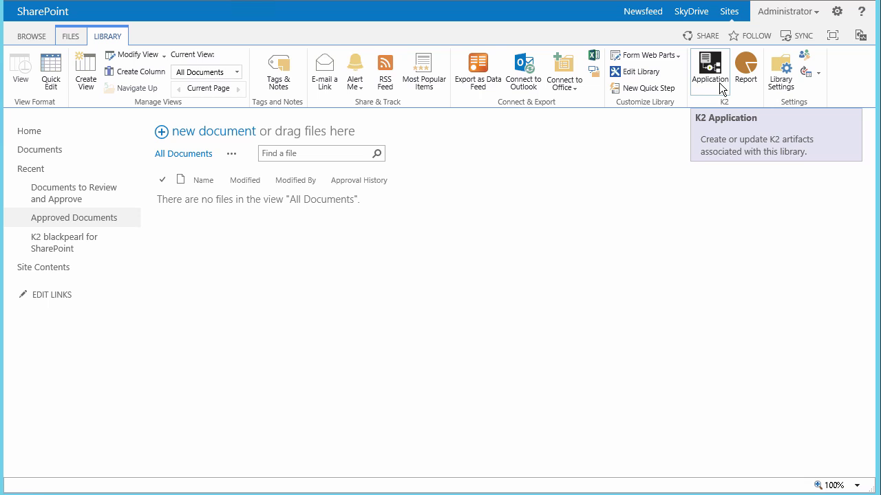
click(719, 82)
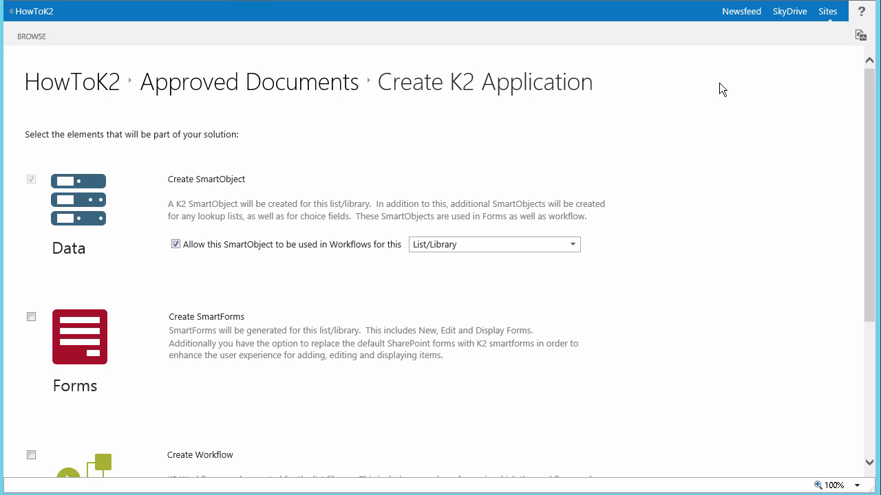
click(575, 247)
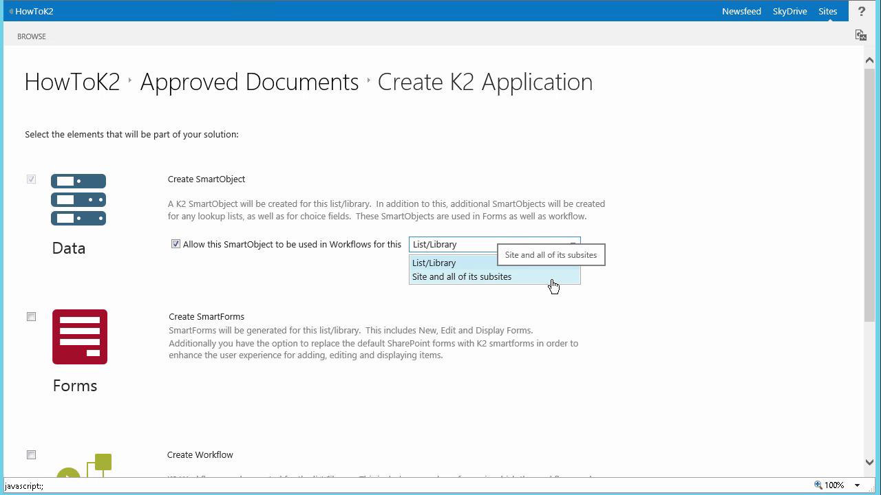
click(553, 283)
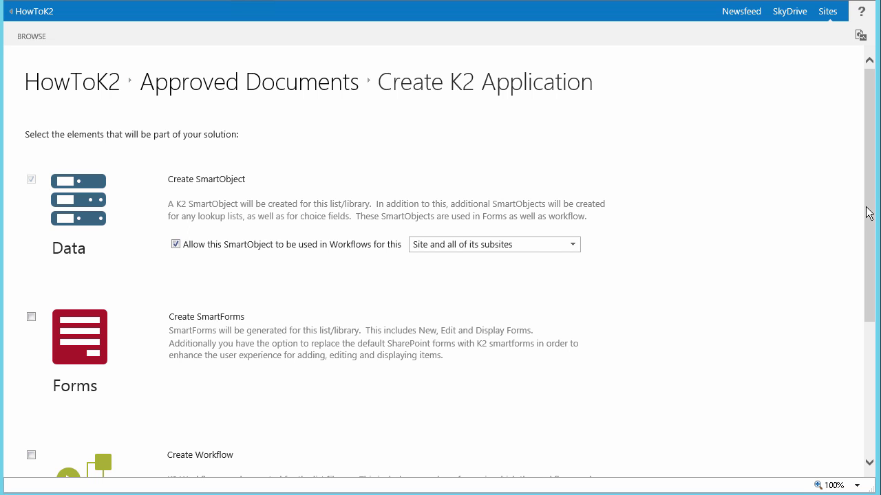
drag(867, 215, 860, 393)
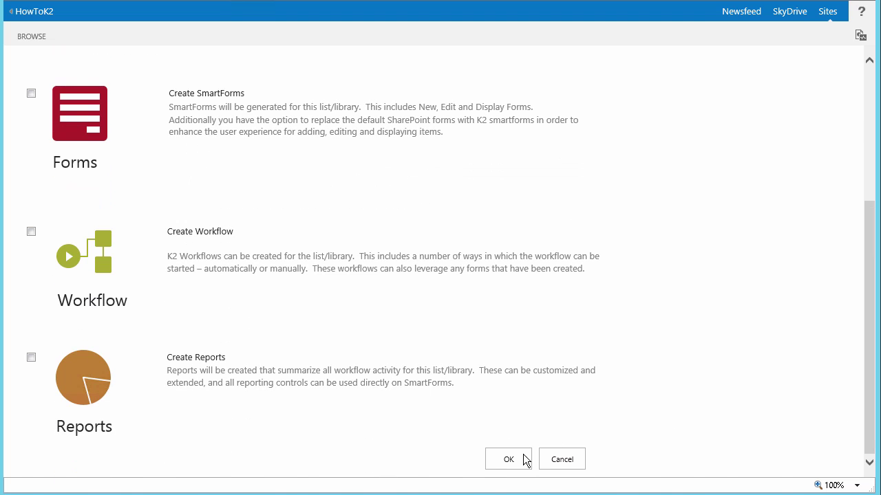
click(525, 459)
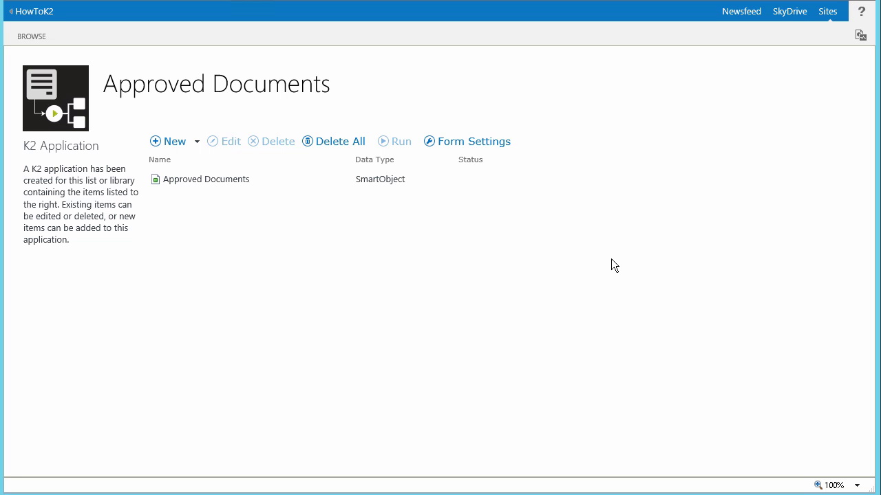
click(430, 181)
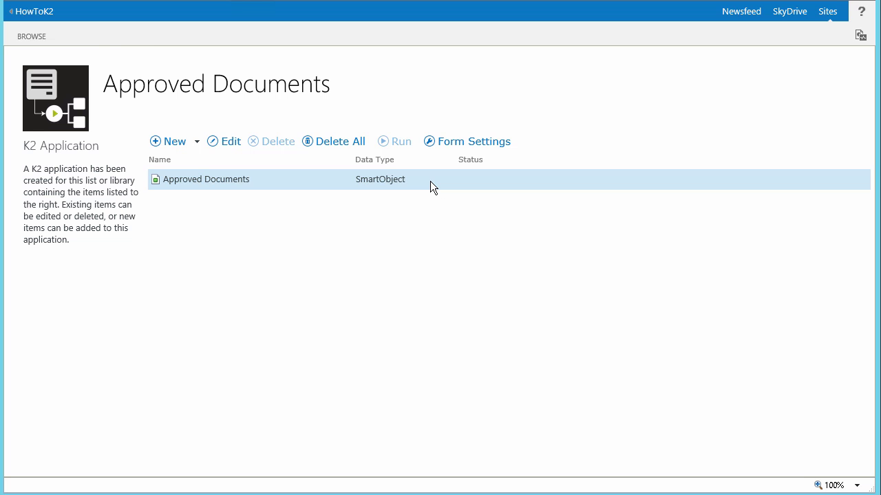
Start a K2 application for the Documents to Review and Approve library on the HowToK2 site and include SmartForms.
click(35, 12)
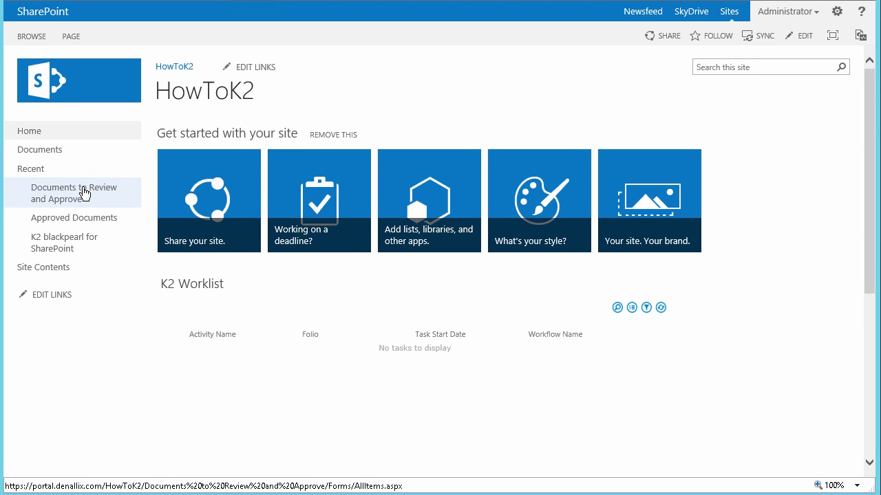
click(83, 194)
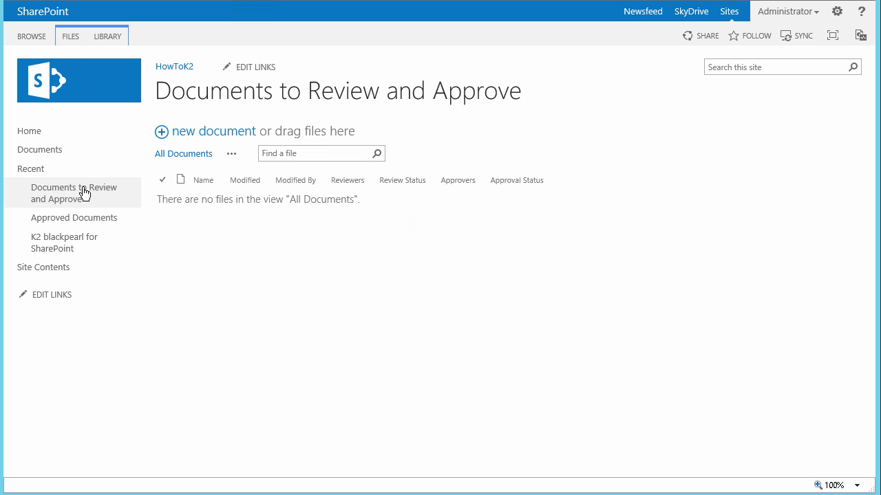
click(125, 39)
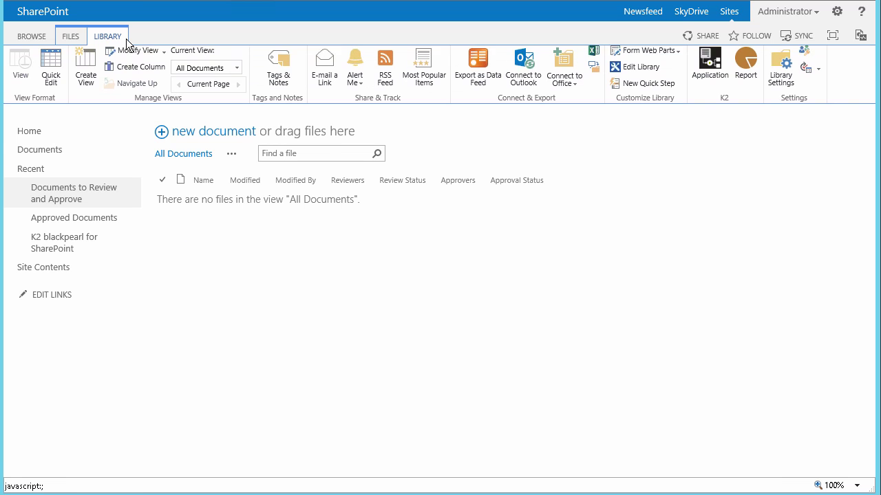
click(717, 84)
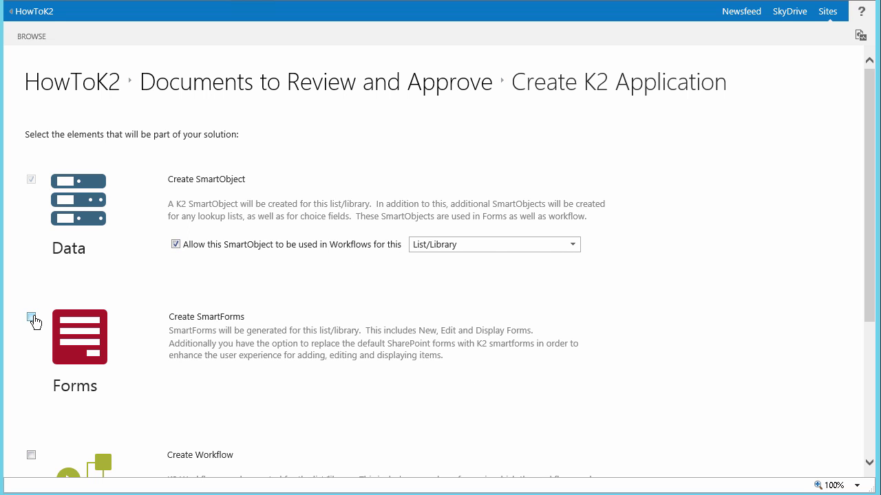
click(32, 318)
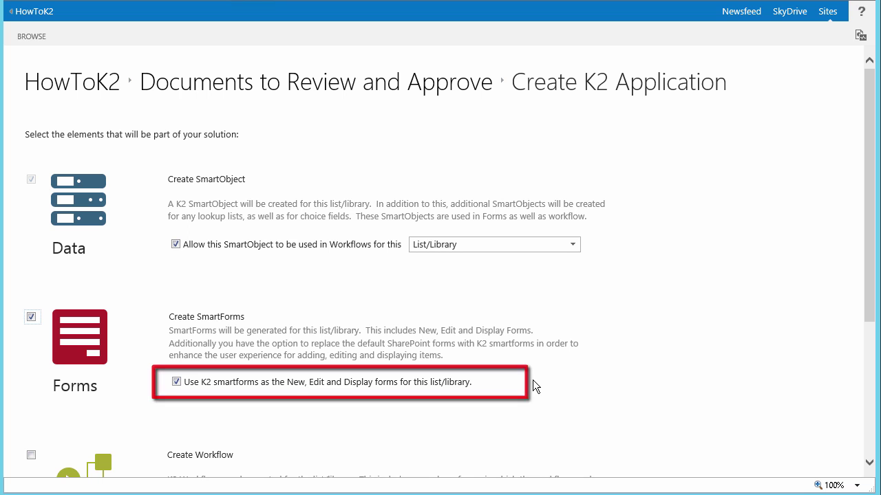
Include a workflow in the K2 application and name it "Document Approval Workflow".
drag(871, 282, 847, 437)
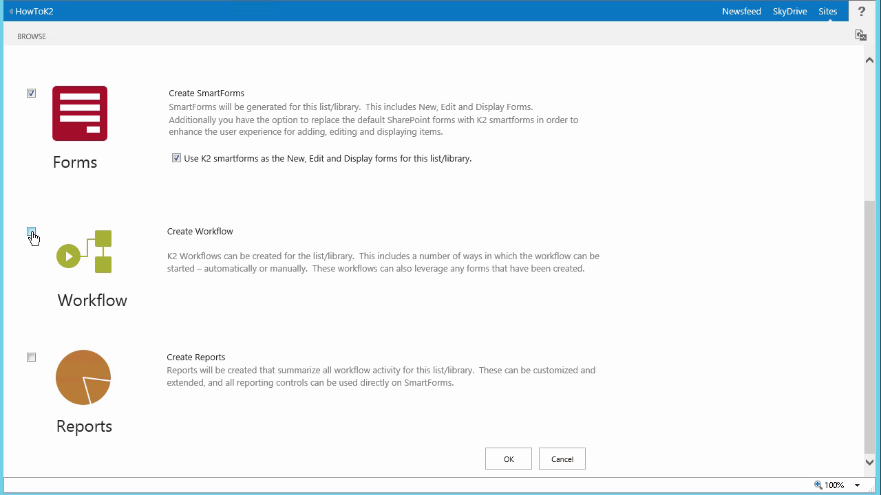
click(31, 232)
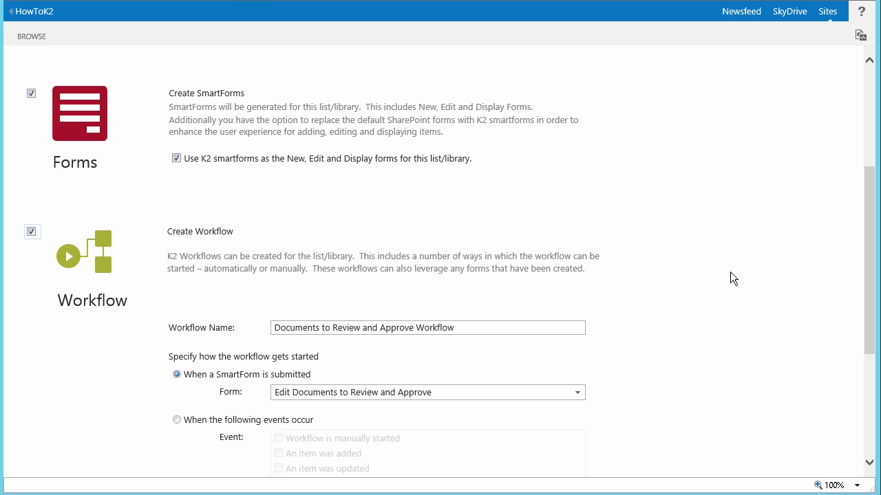
drag(869, 280, 868, 380)
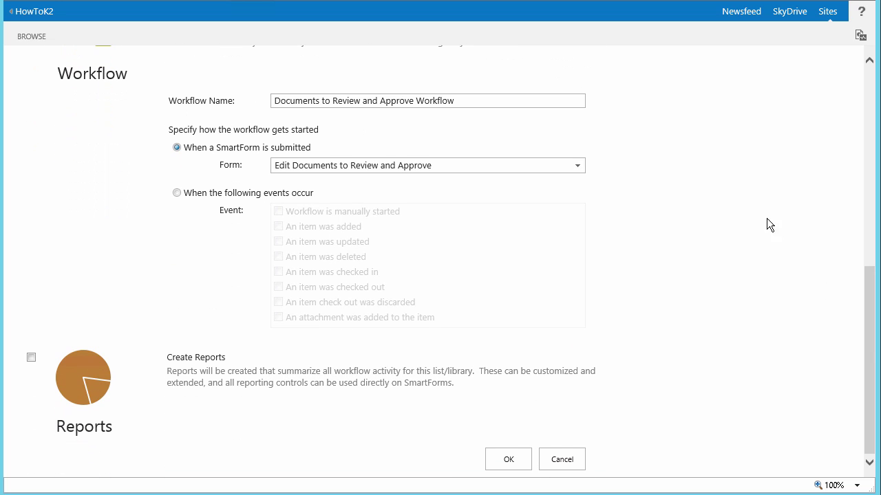
click(486, 101)
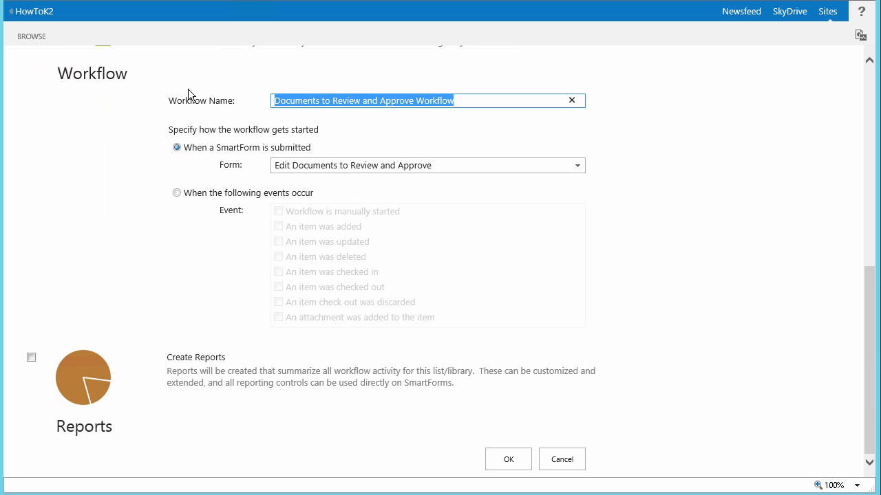
text(Document Approval Workflow)
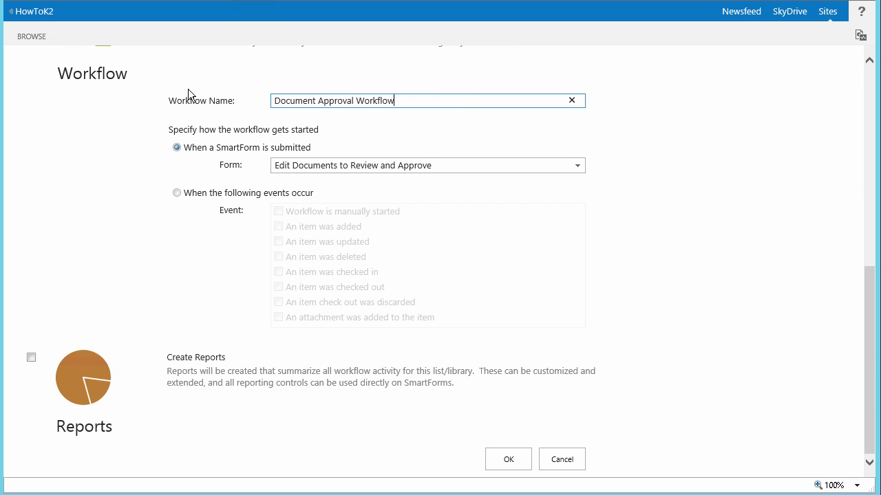
Set the workflow to start on the event "Workflow is manually started", and create the application with reports included.
click(176, 193)
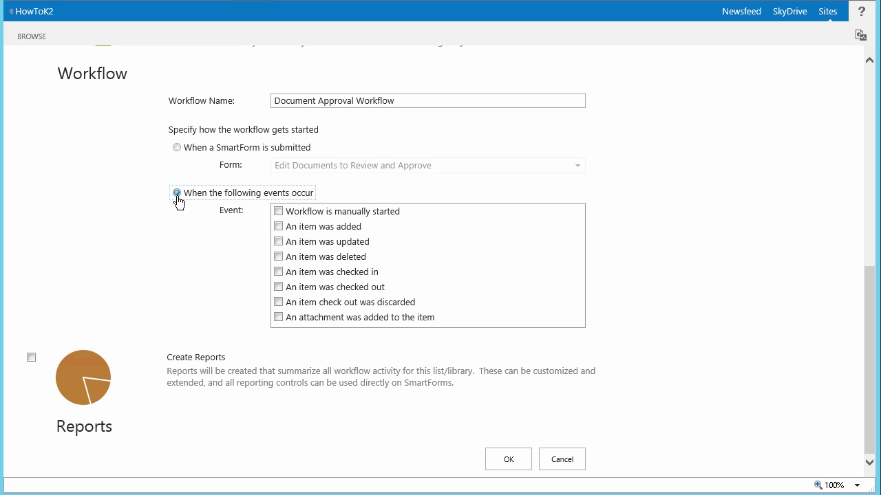
click(279, 214)
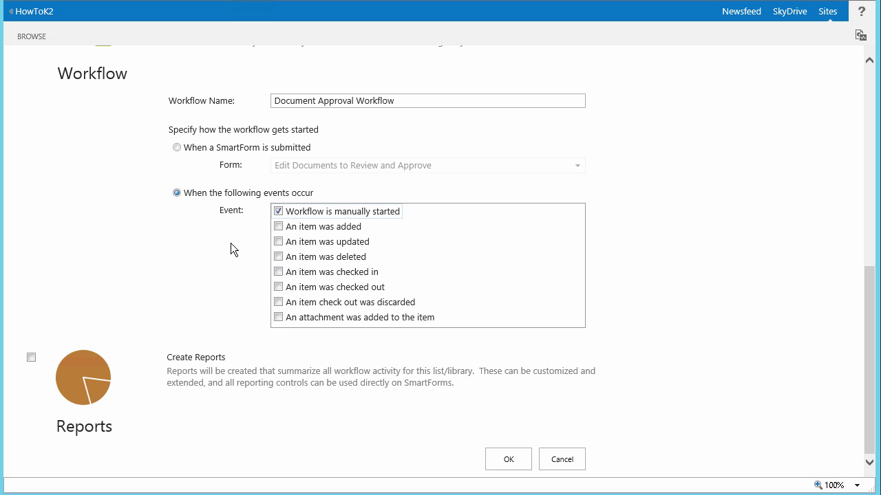
click(32, 358)
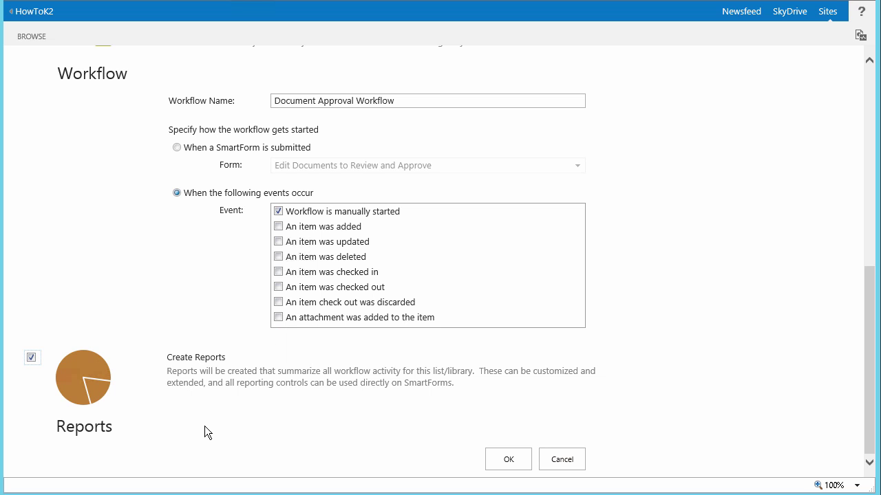
click(509, 460)
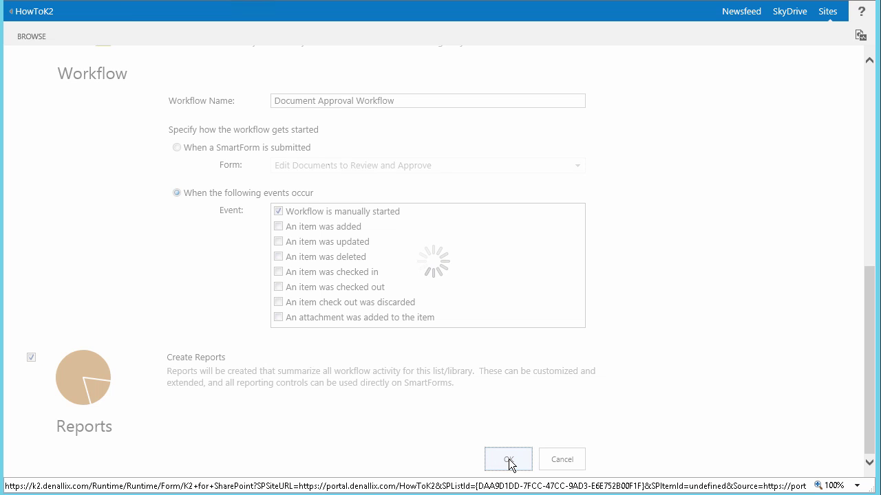
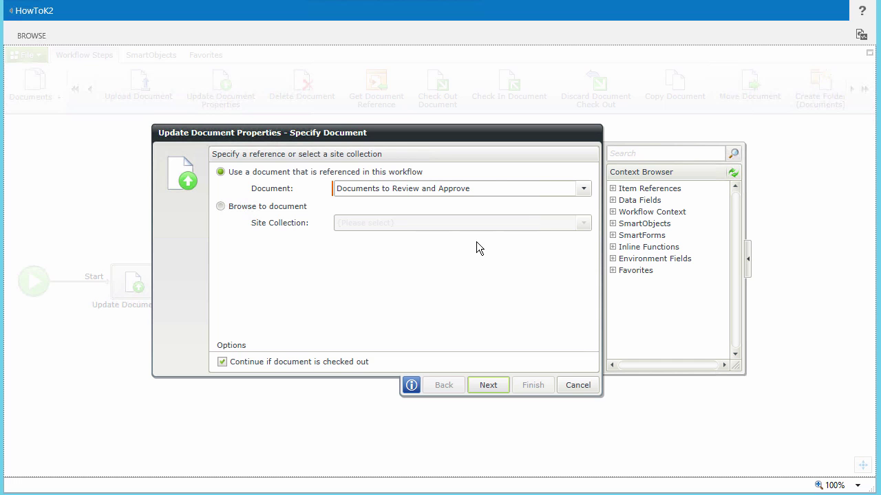
Configure the Update Document Properties step to set Approval Status to "Pending Approval" on the referenced Documents to Review and Approve document.
click(583, 192)
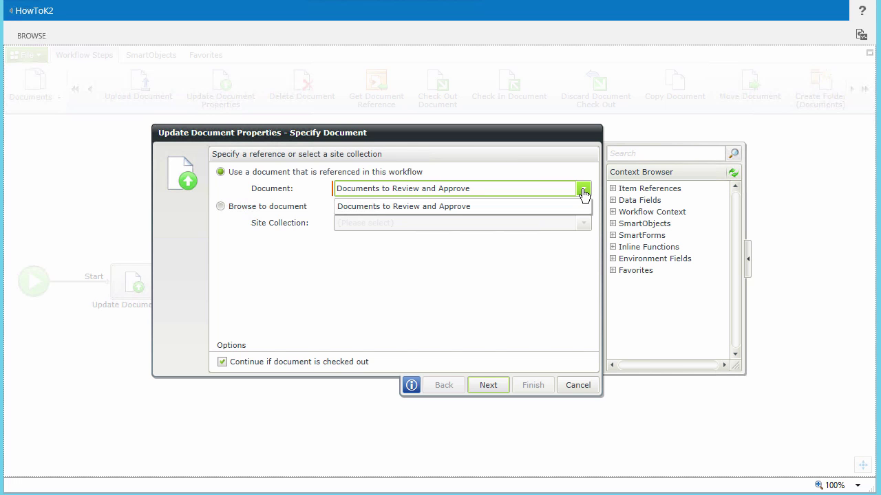
click(583, 193)
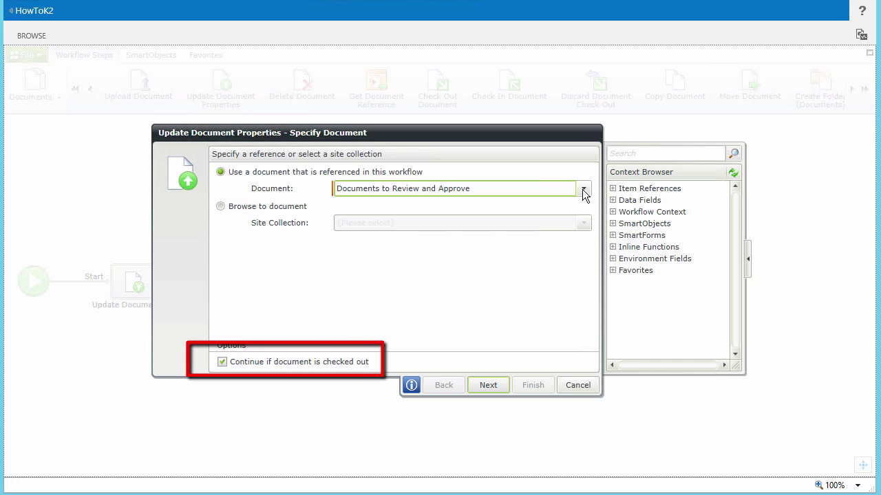
click(488, 386)
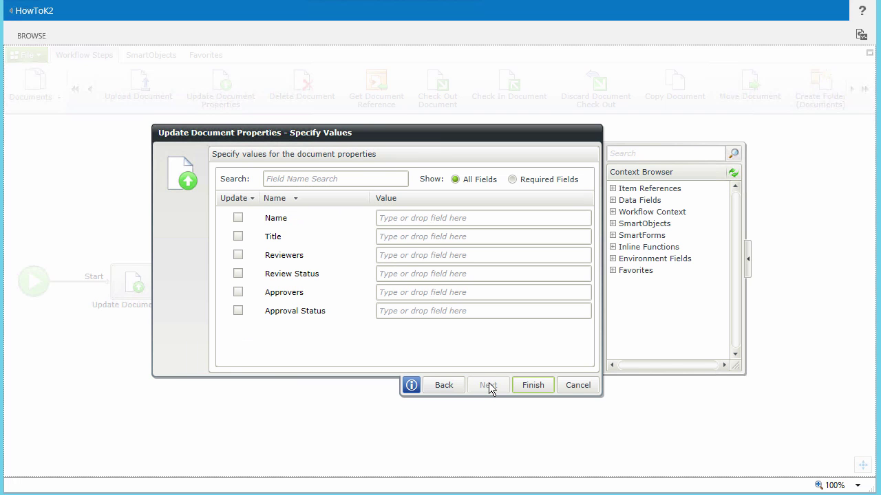
click(428, 311)
text(Pending Approval)
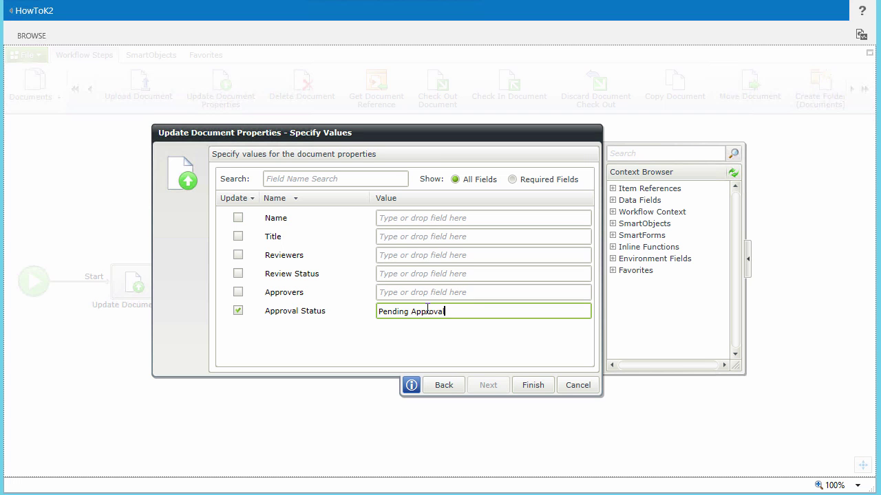
click(527, 386)
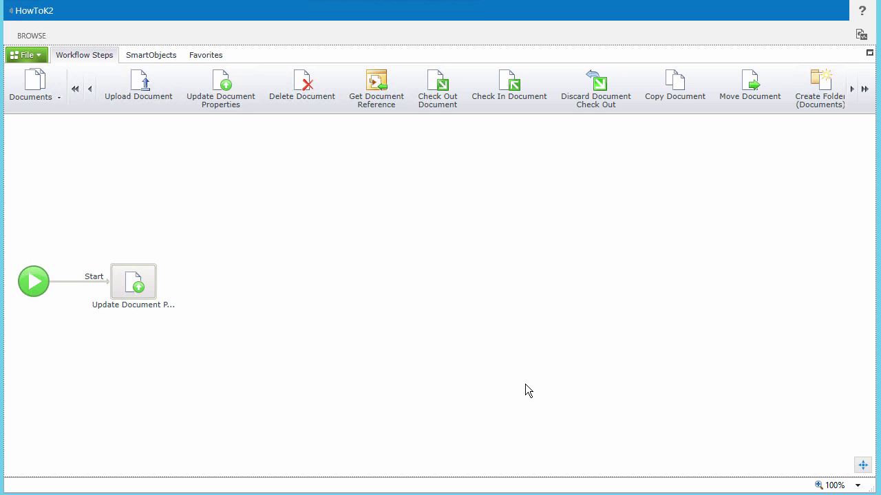
Rename the Update Document Properties step to "Set Status Pending Approval".
click(155, 303)
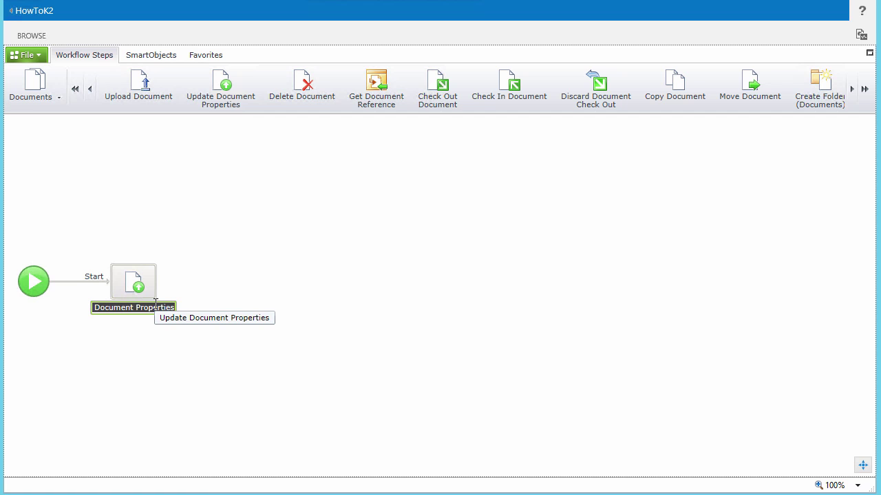
key(ctrl+v)
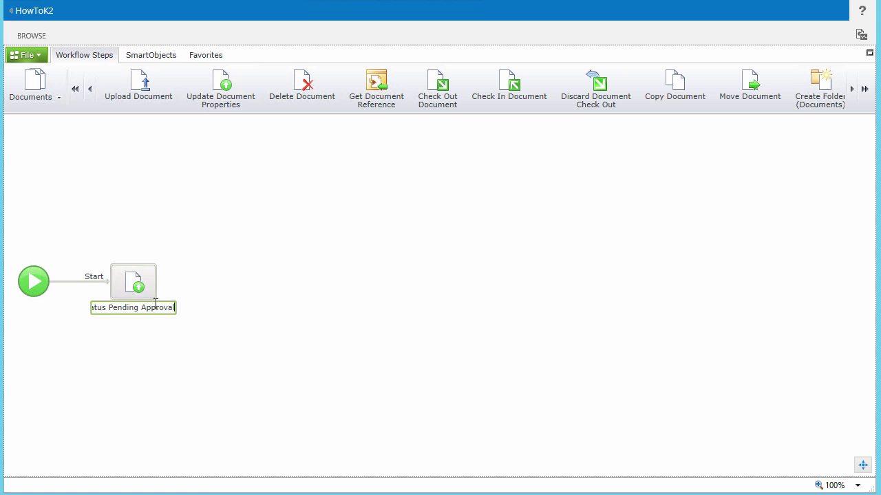
key(Return)
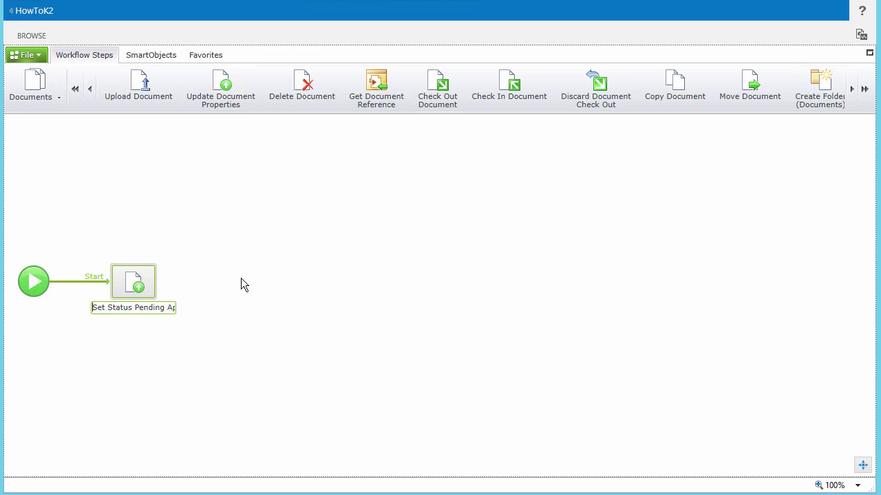
click(242, 280)
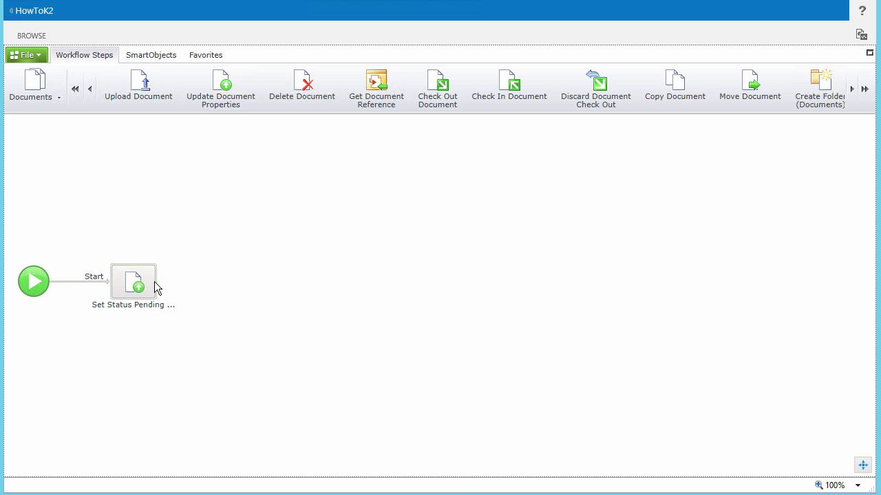
Add an outcome named "Continue" to the Set Status Pending Approval step, linked to a new workflow step.
mouse_move(143, 288)
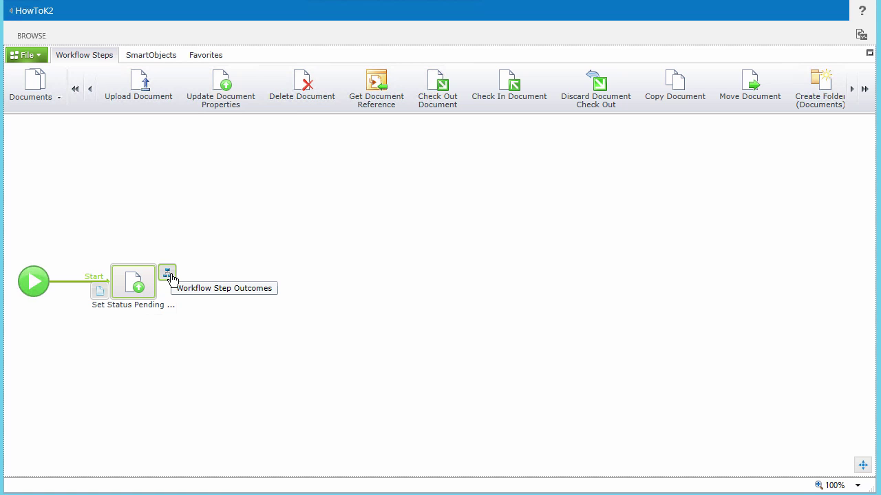
click(168, 274)
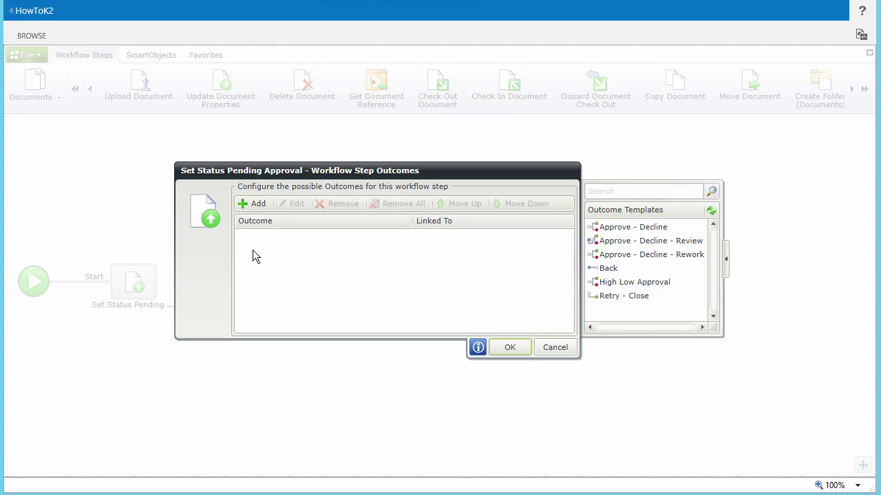
click(259, 204)
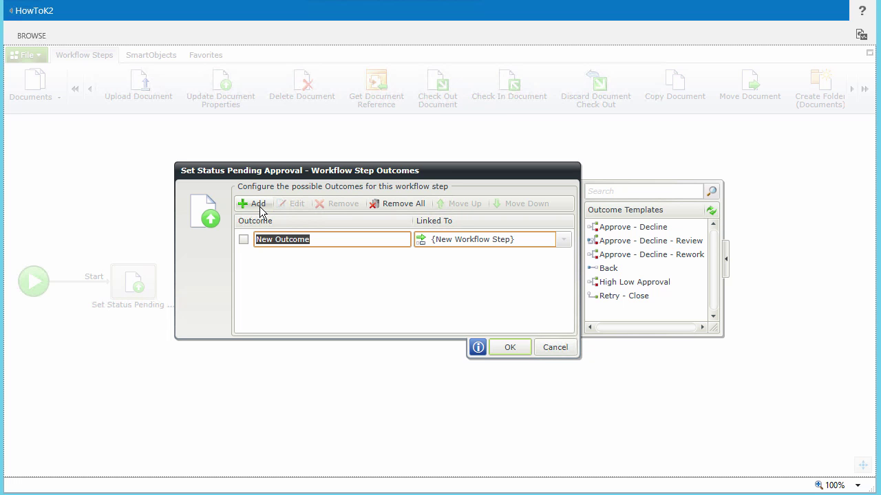
text(Continu)
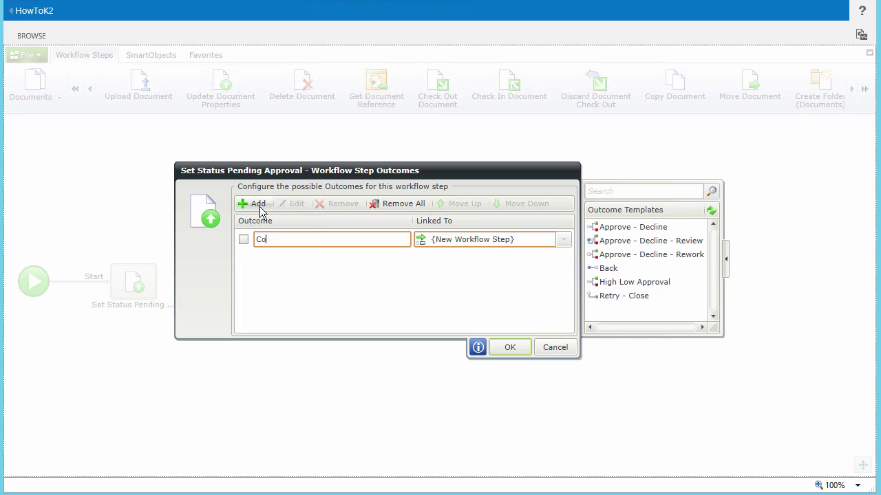
text(e)
click(500, 348)
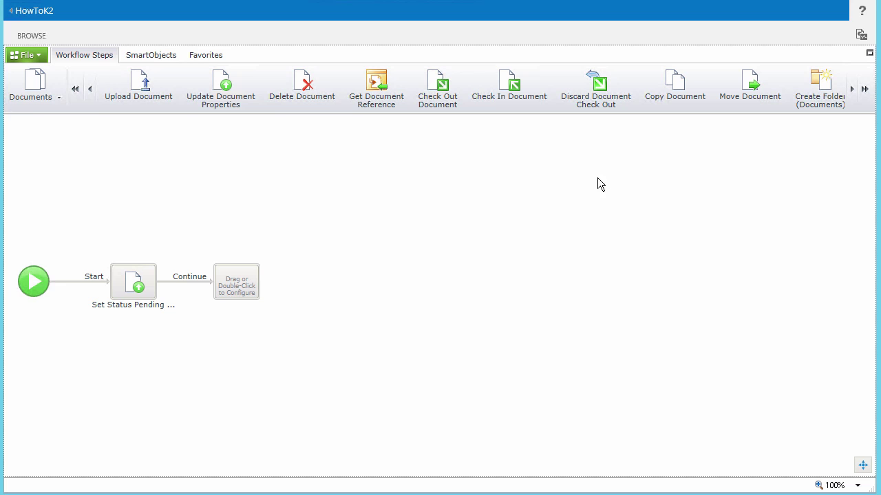
Place a User Task (SmartForms) from the General workflow steps on the empty step after the Continue outcome.
click(27, 100)
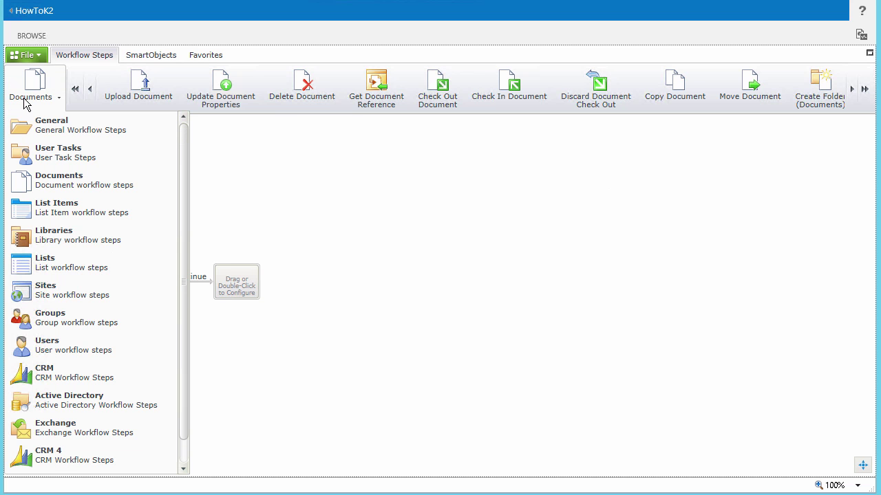
click(73, 131)
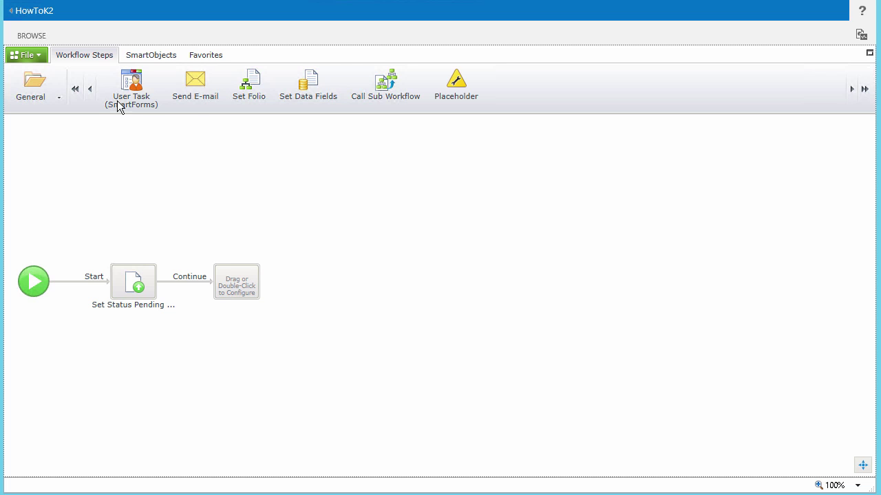
drag(121, 97, 236, 292)
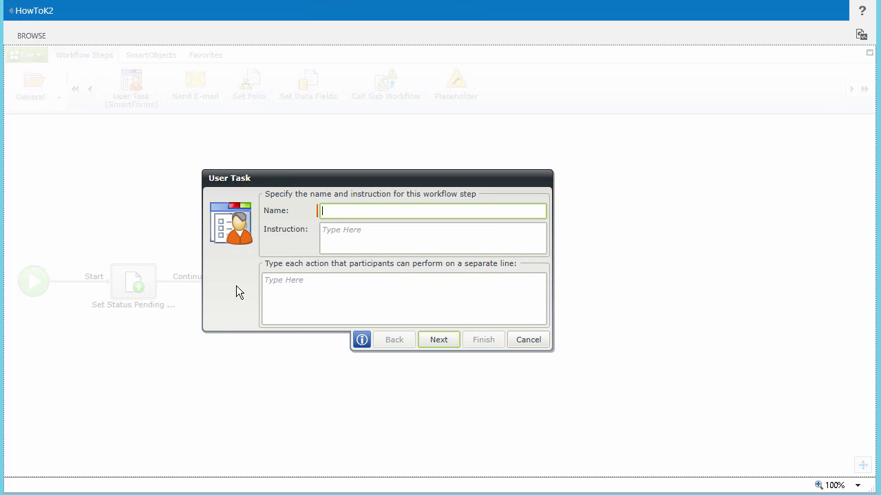
Name the user task "Approve Document" and enter the instruction "Please review the attached document and indicate your Approval decision".
text(Approve Document)
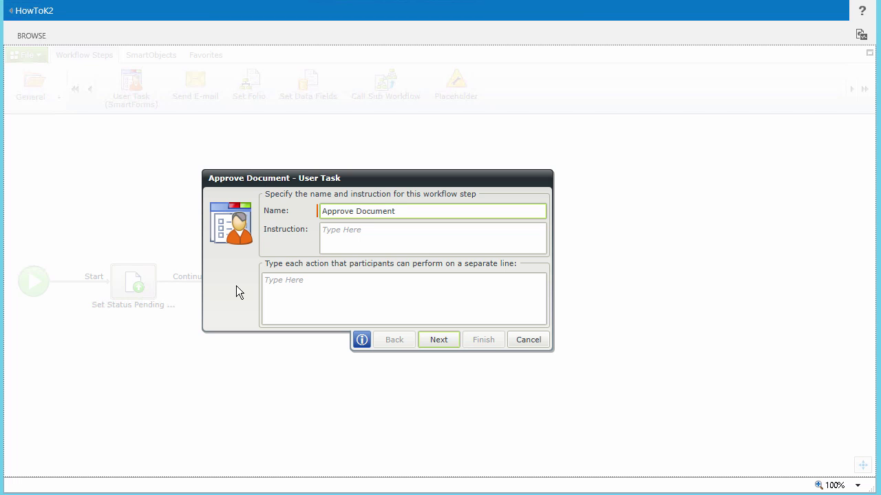
click(329, 238)
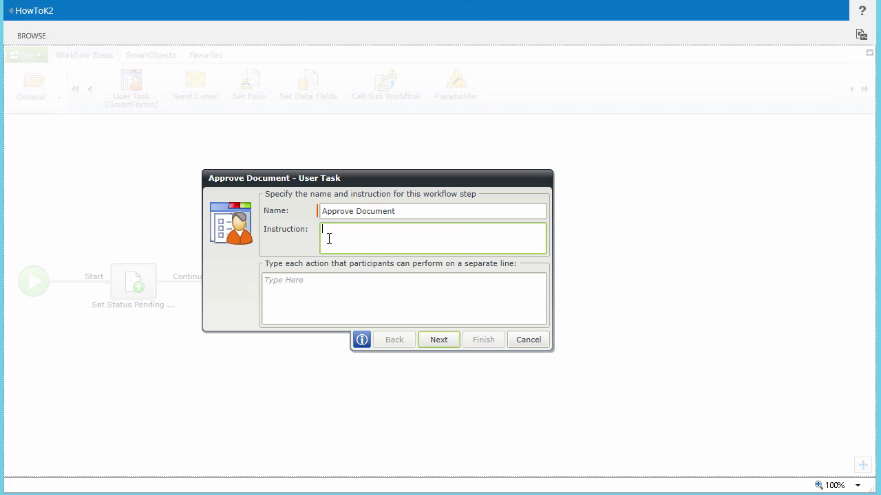
text(Please review the attached document and indicate your Approval decision)
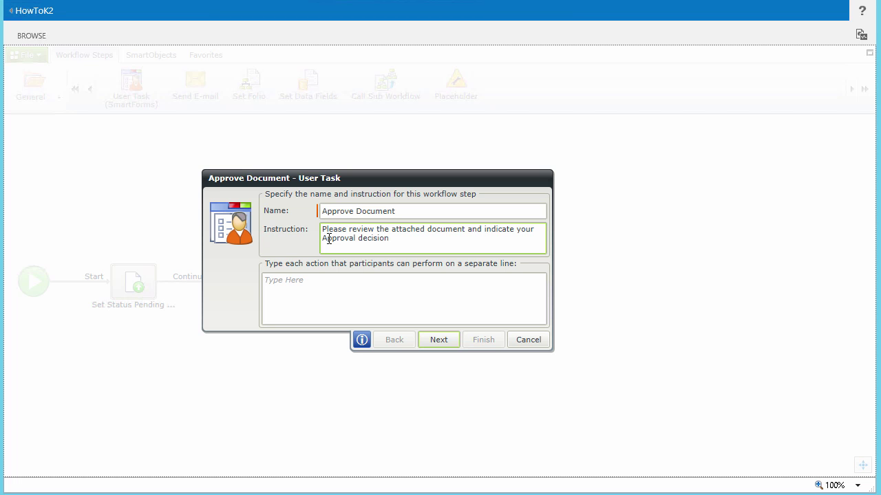
Define "Approved" and "Rejected" as the participant actions for the Approve Document task, on separate lines.
click(337, 283)
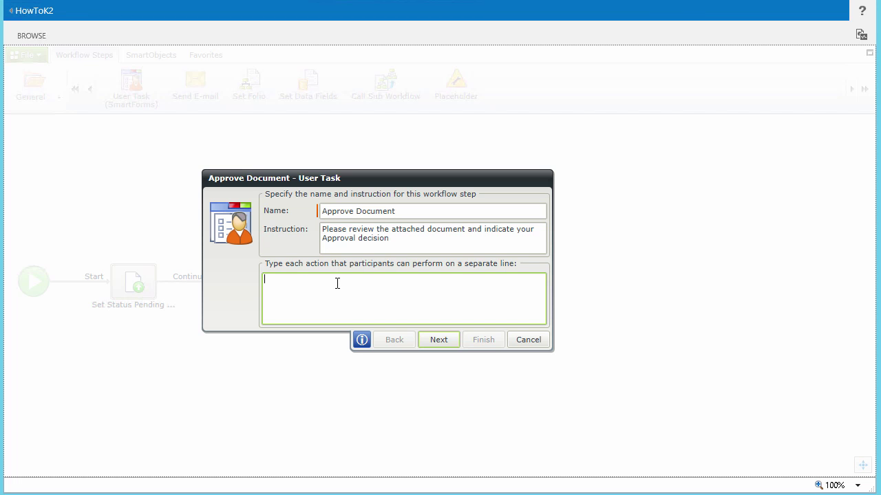
text(Approved Rejected)
click(439, 340)
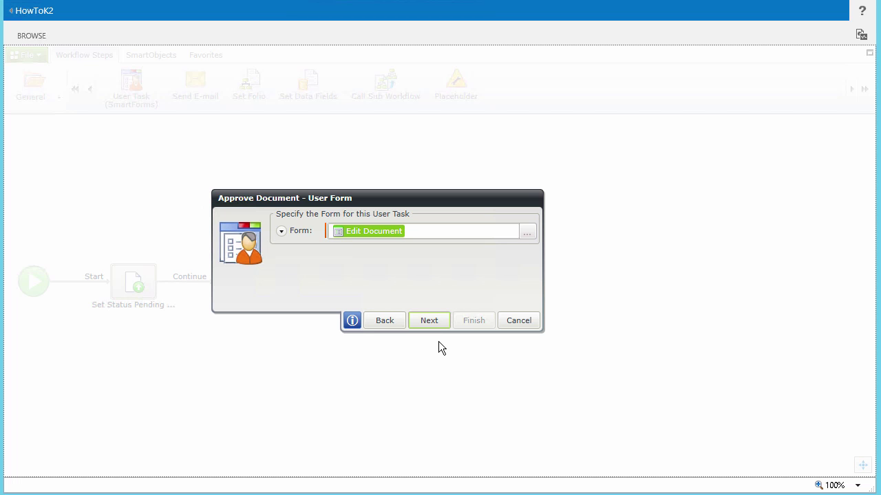
Set the user task's form to Display Document from the Documents to Review and Approve library.
click(525, 232)
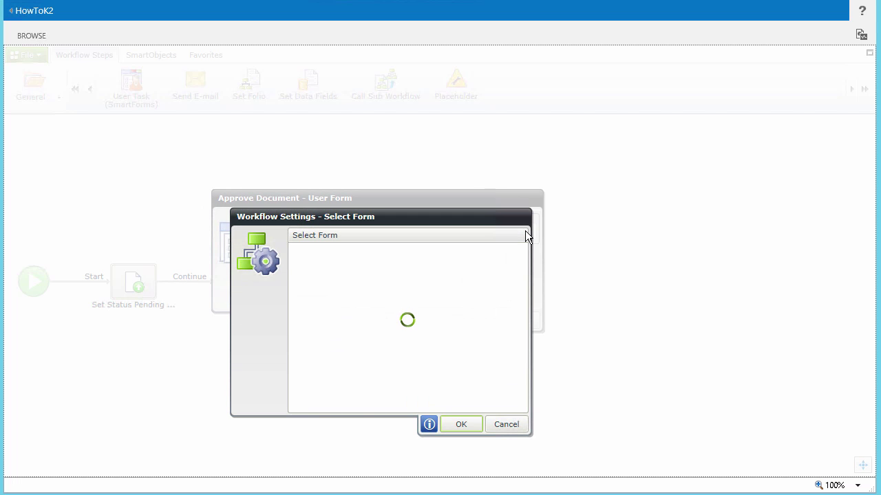
drag(522, 302, 517, 359)
click(400, 323)
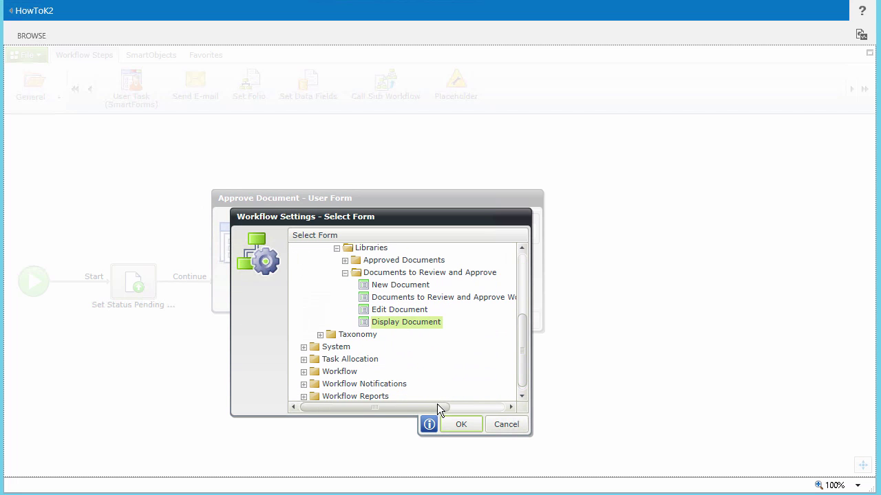
click(453, 425)
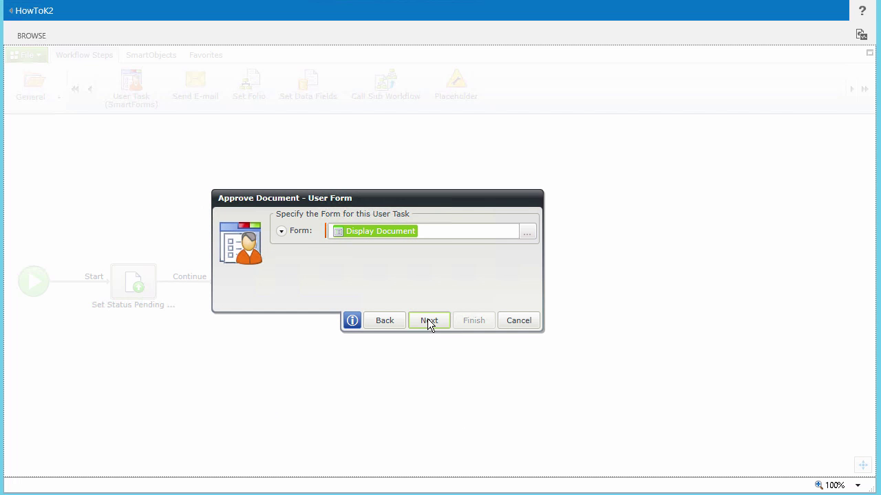
click(428, 321)
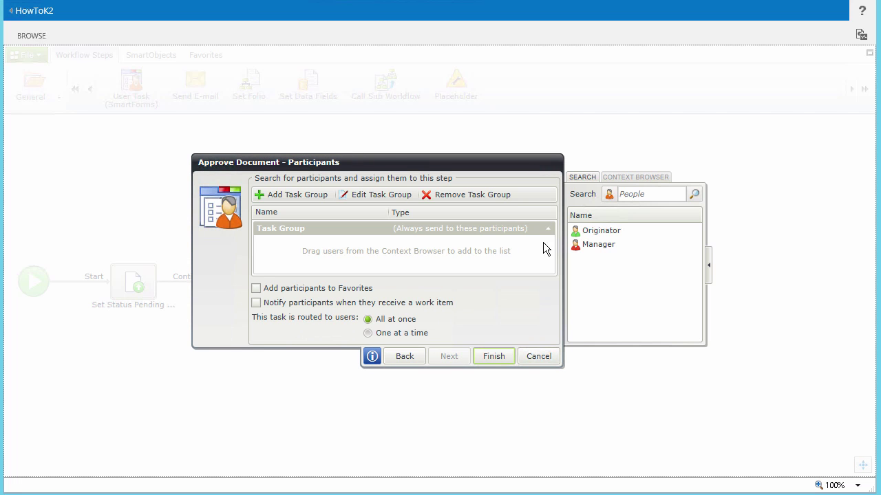
Assign the library item's Approvers field as the task participant and enable notifying participants when they receive a work item.
click(631, 177)
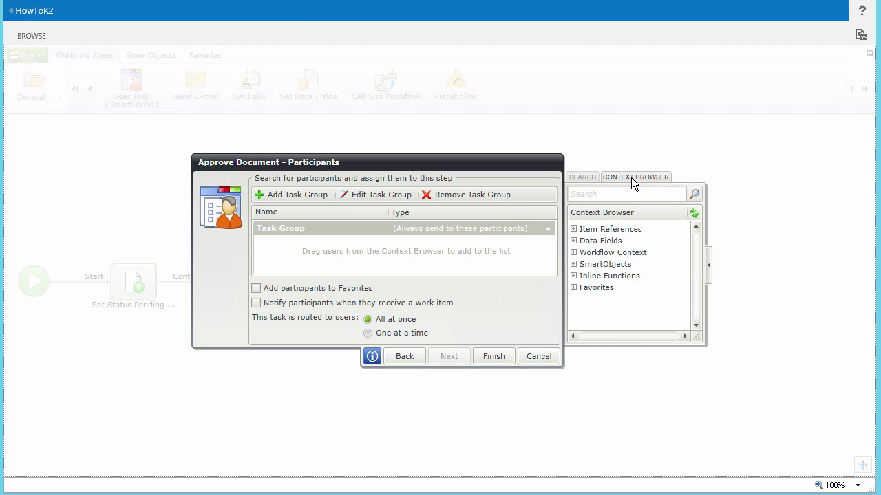
click(573, 229)
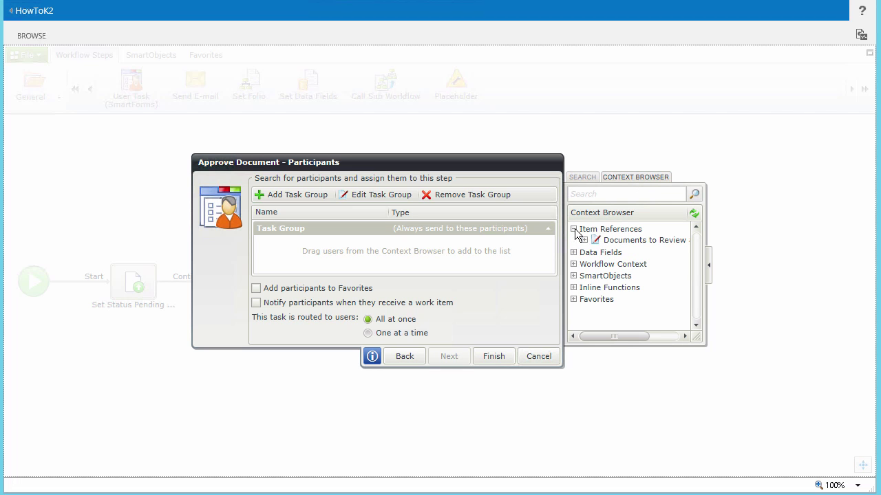
drag(697, 340, 776, 340)
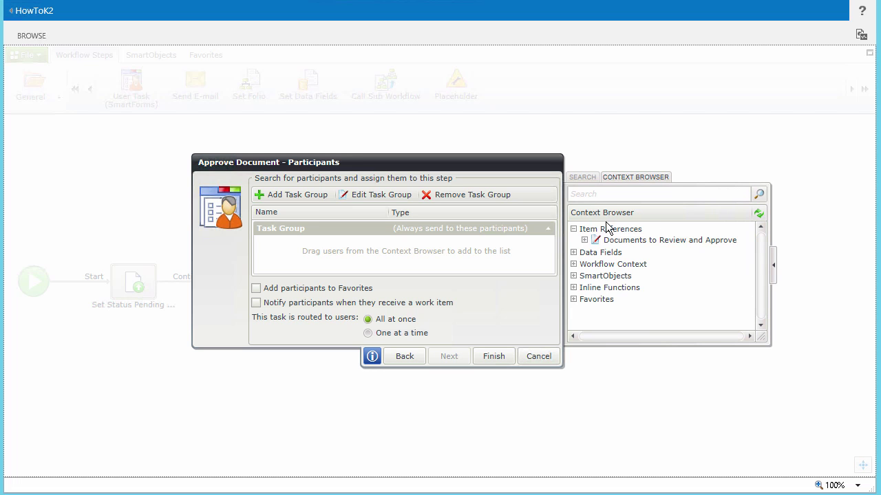
click(584, 240)
drag(761, 256, 761, 264)
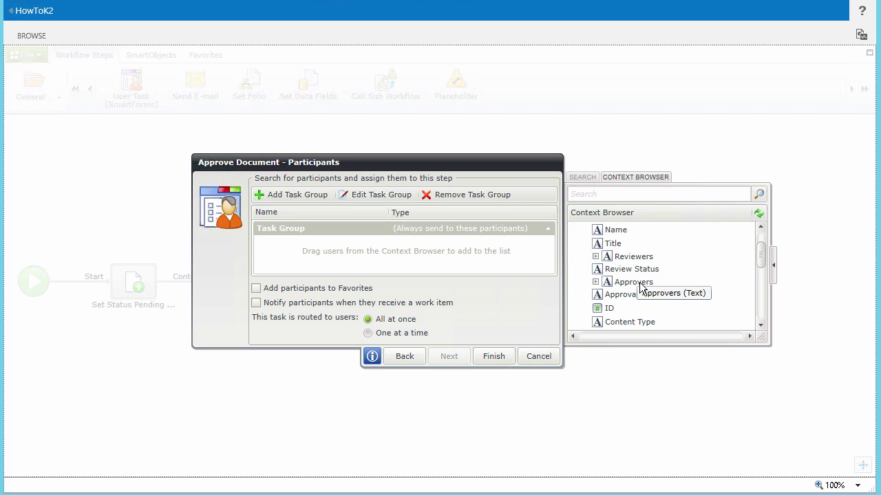
drag(638, 284, 368, 245)
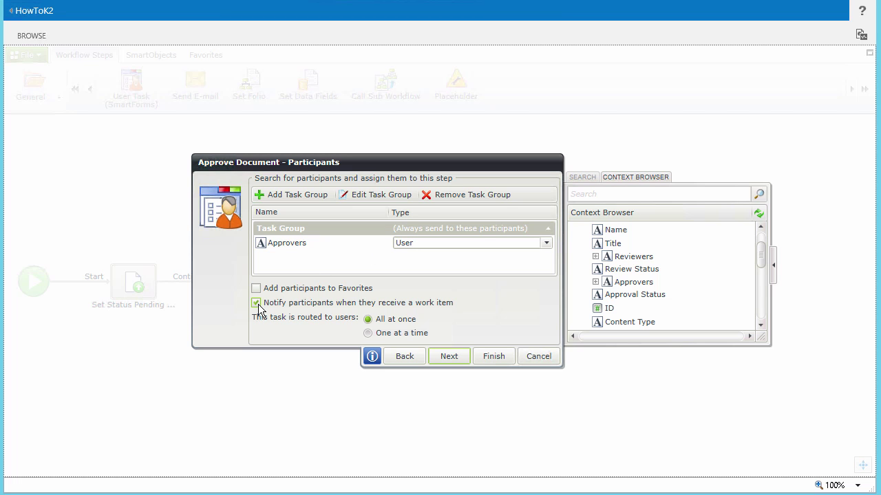
click(451, 356)
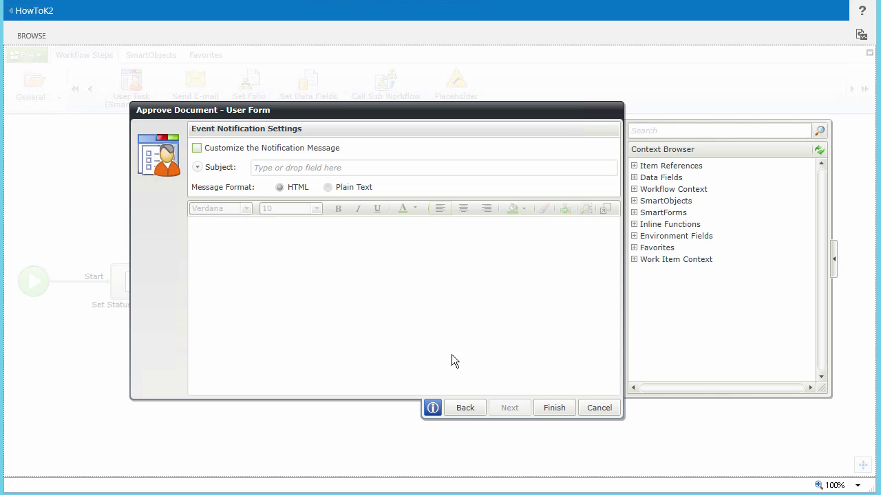
Customize the notification message with the subject "Document submitted for your approval:" followed by the library item's Title field.
click(197, 148)
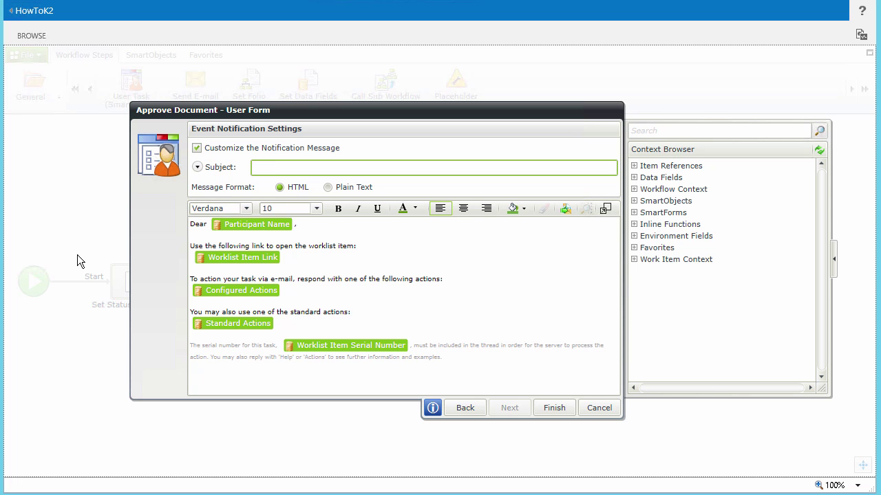
text(Document submitted for your approval:)
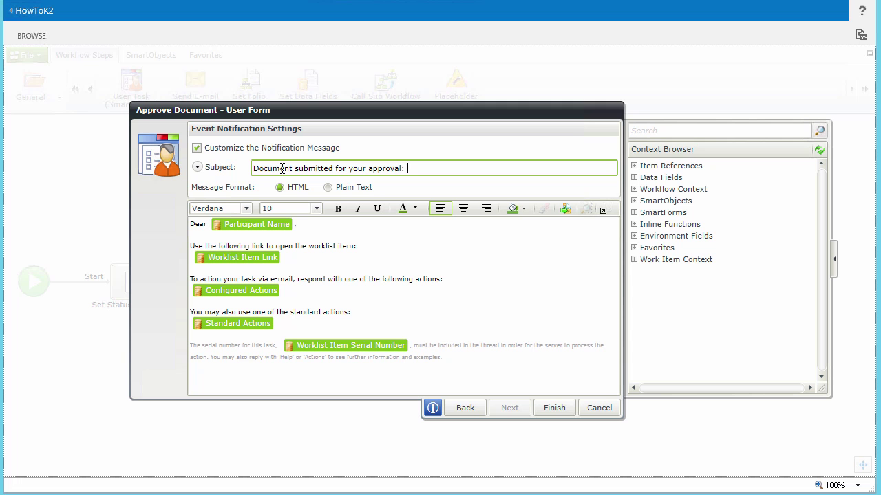
click(633, 166)
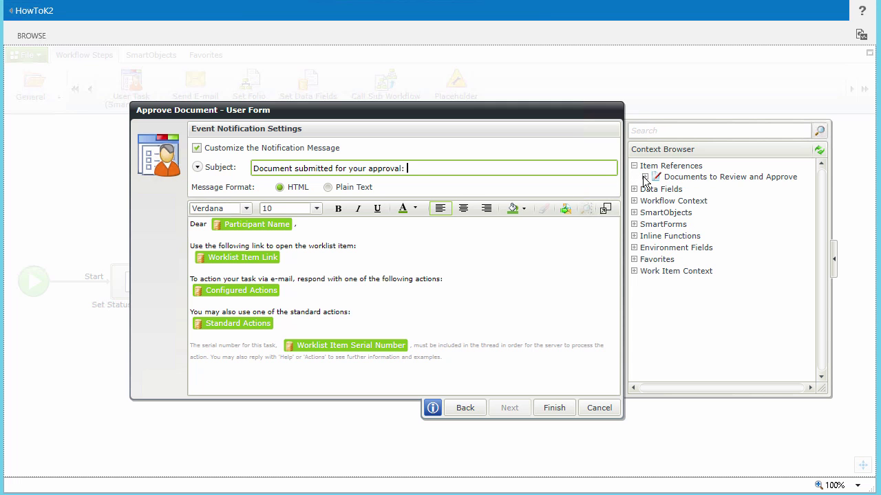
click(644, 177)
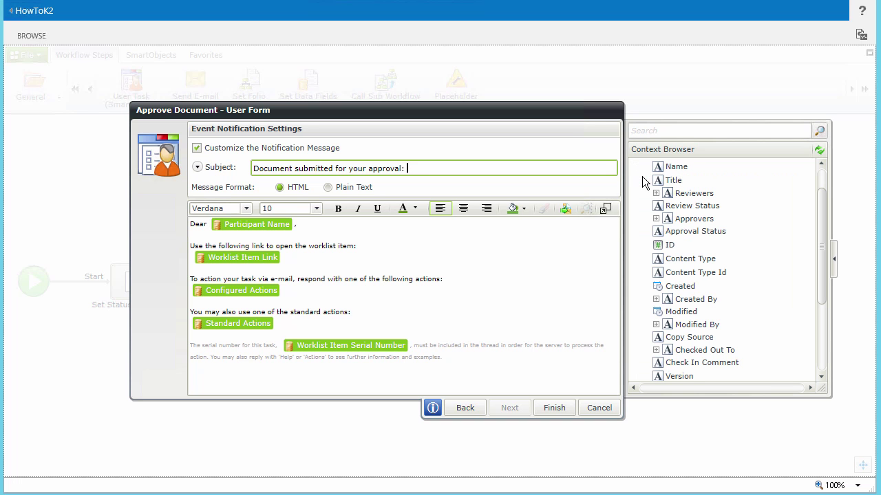
drag(647, 175, 485, 166)
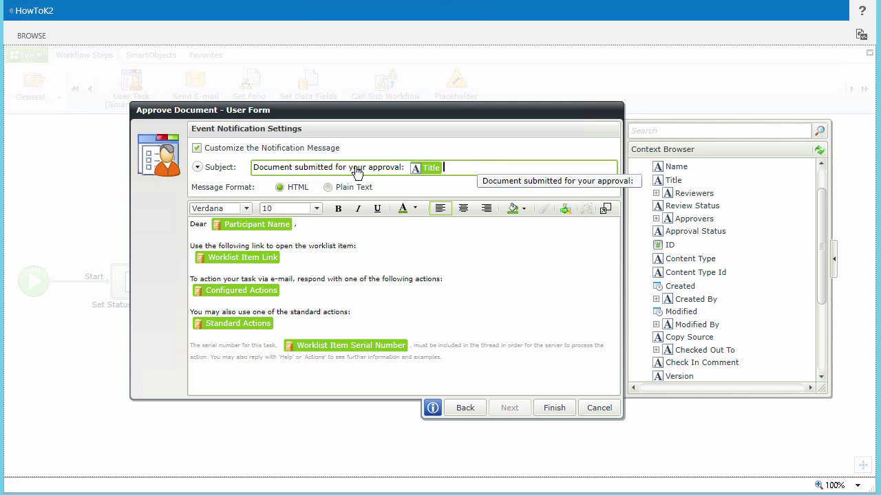
Attach the Document file field from Documents to Review and Approve to the notification message.
click(197, 168)
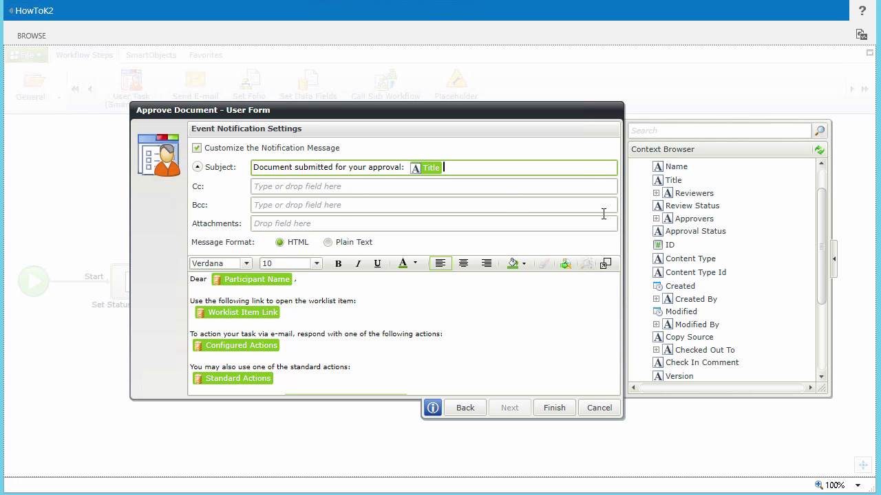
drag(820, 259, 820, 229)
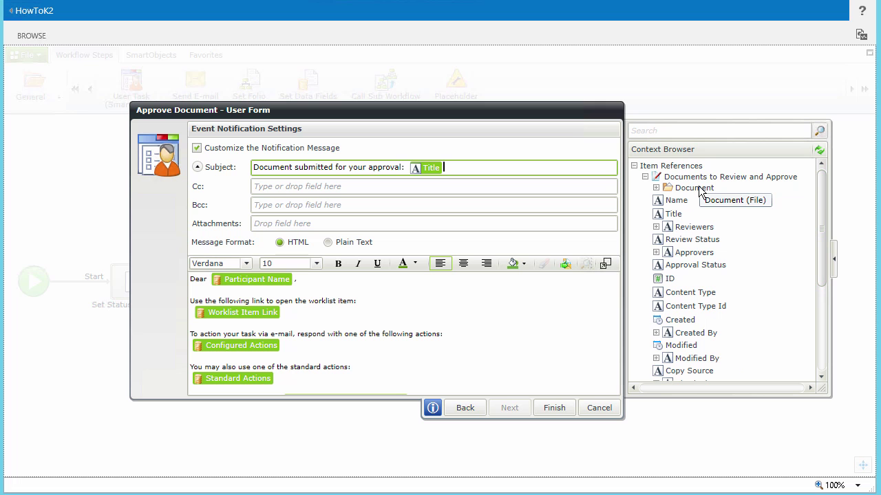
drag(699, 192, 307, 222)
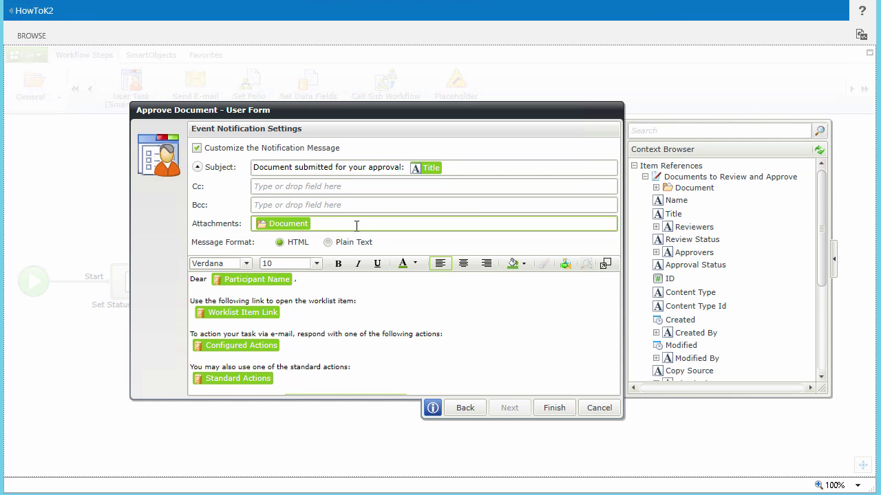
Below the greeting, add "A document has been submitted for your approval. Please review the attached document and indicate your approval decision in one of the following ways:".
click(343, 280)
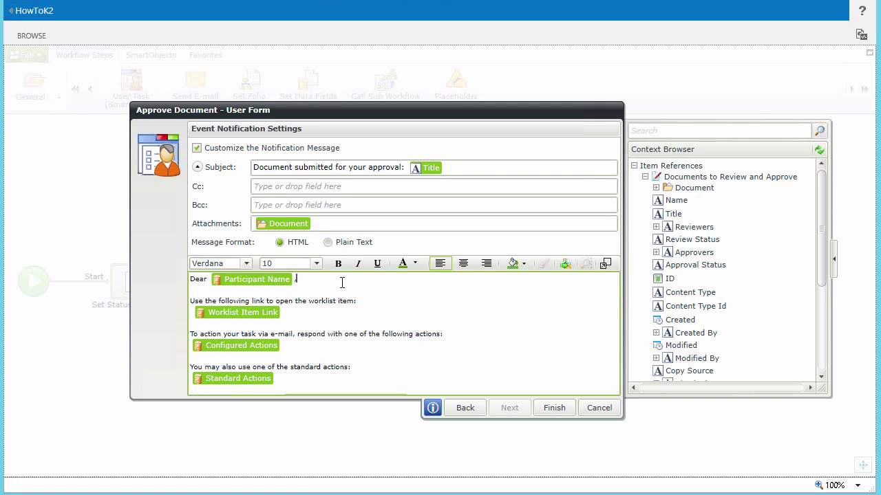
key(Return)
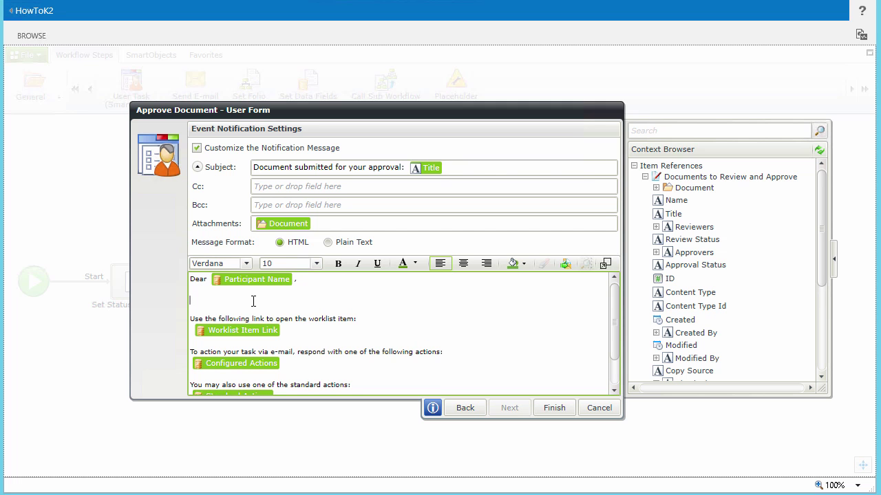
text(A document has been submitted for your approval. Please review the attached document and indicate your approval decision in one of the following ways:)
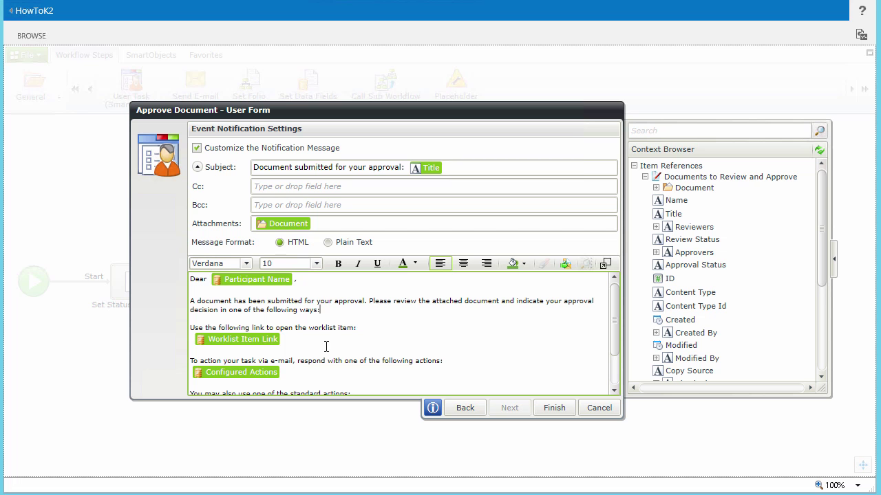
click(556, 409)
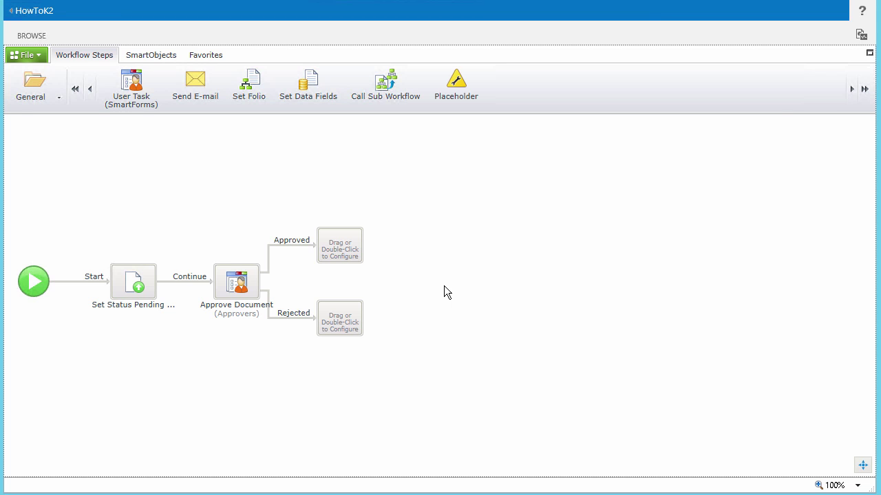
Edit the Approve Document step's Approved outcome rule so that All participants must select the Approved action.
click(241, 286)
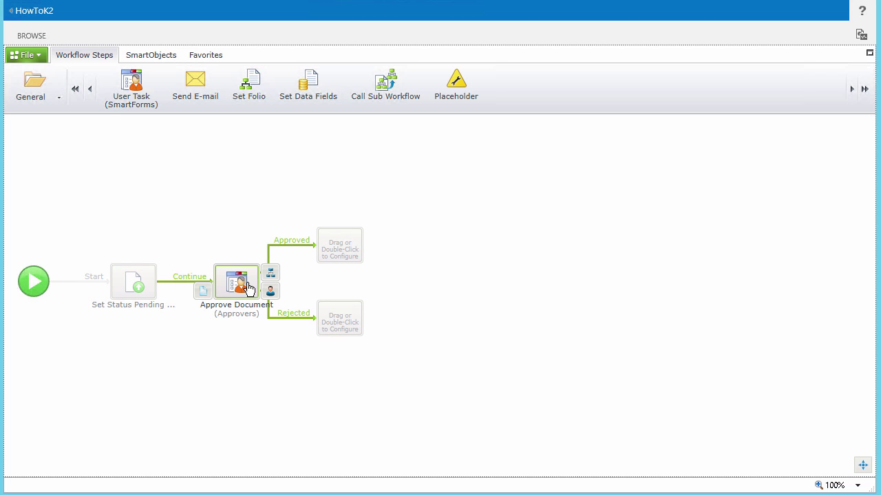
click(269, 276)
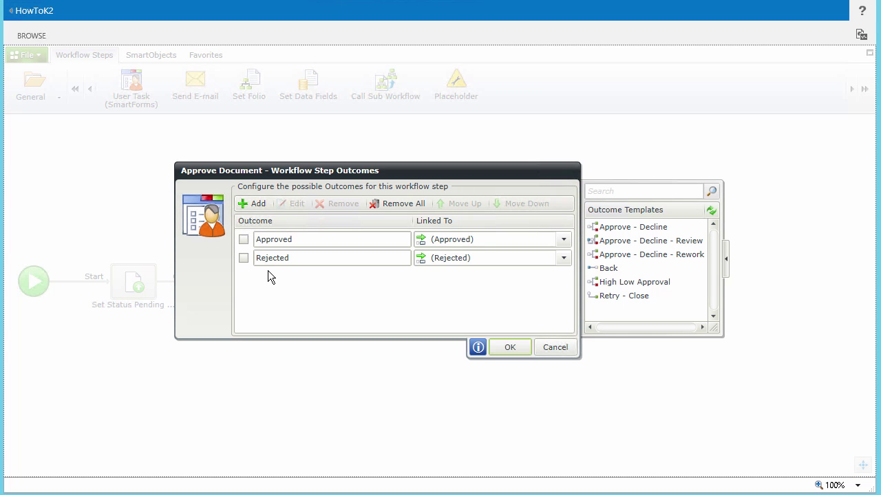
click(244, 240)
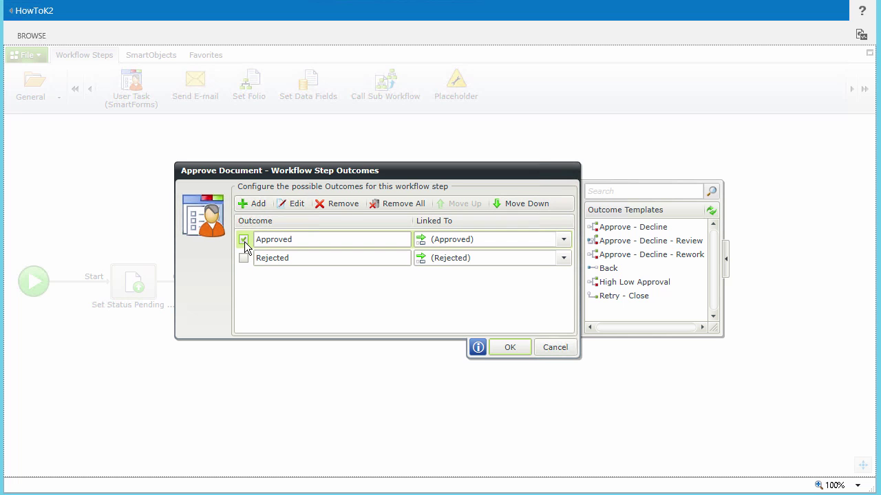
click(290, 205)
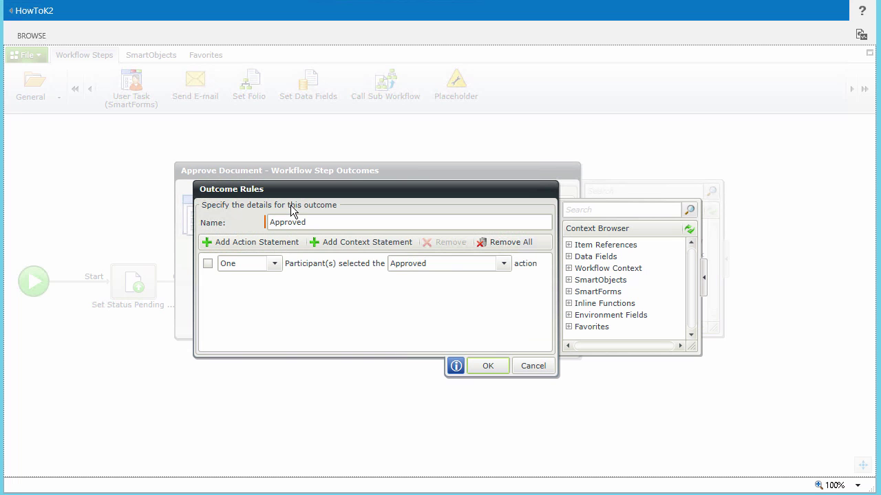
click(278, 269)
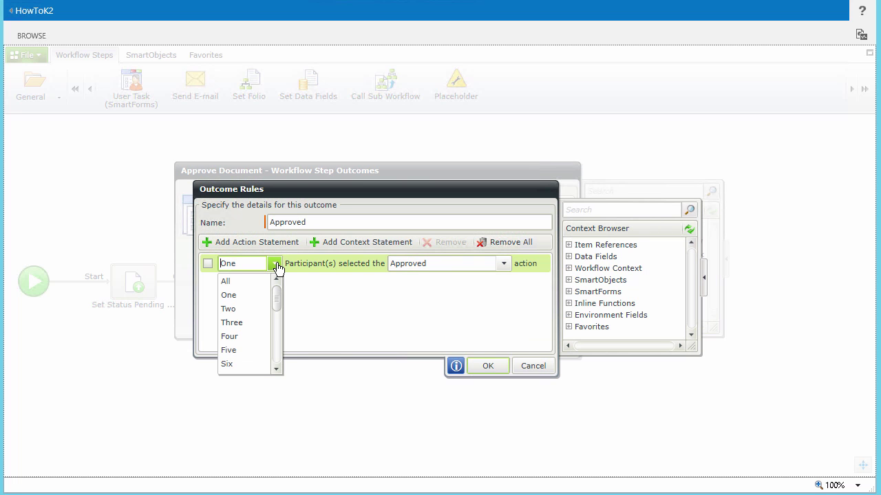
click(248, 281)
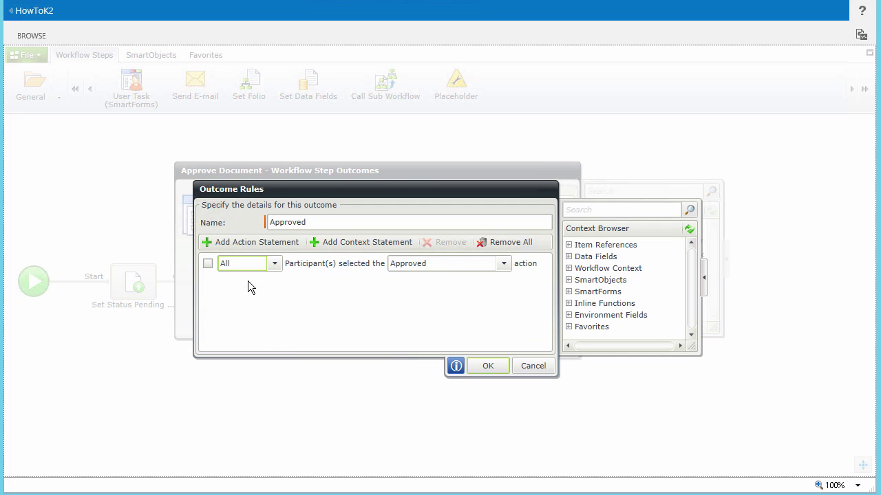
click(480, 369)
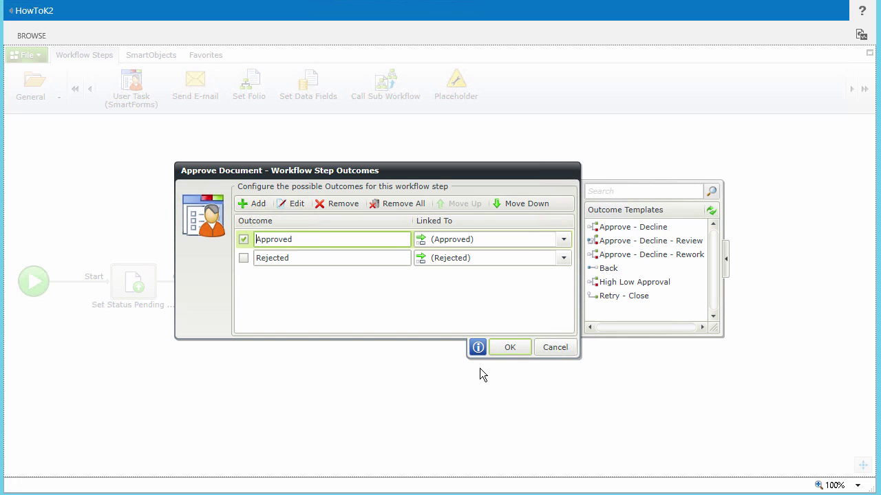
Check the Rejected outcome's rule, keep One participant selecting the Rejected action, and apply the step's outcome settings.
click(247, 258)
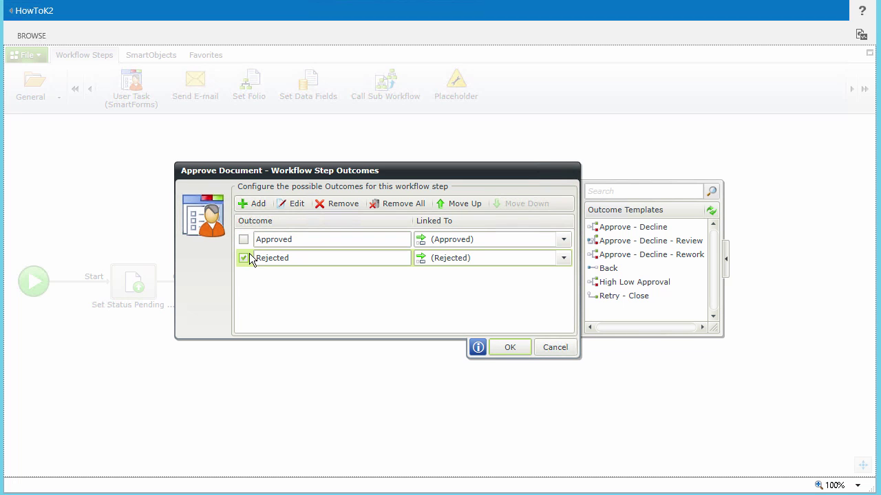
click(297, 205)
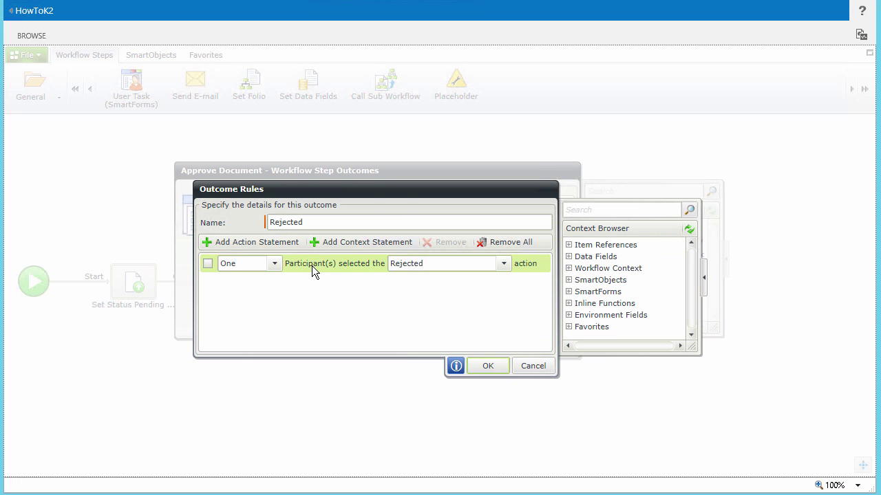
click(490, 366)
click(504, 348)
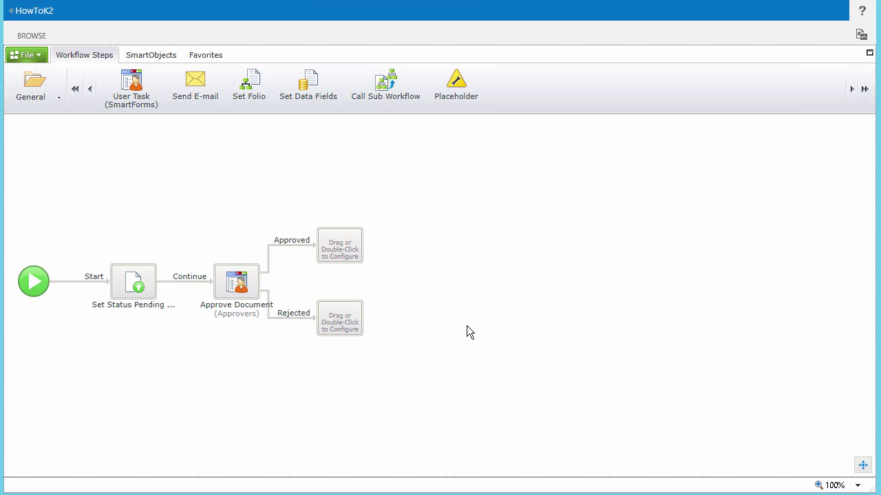
Save the workflow and add a Move Document step to the Approved outcome of the Approve Document task.
click(30, 53)
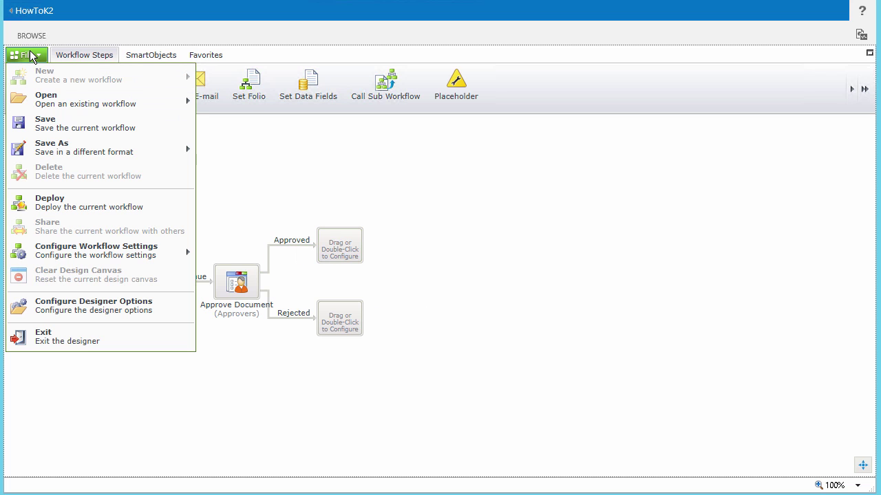
click(84, 121)
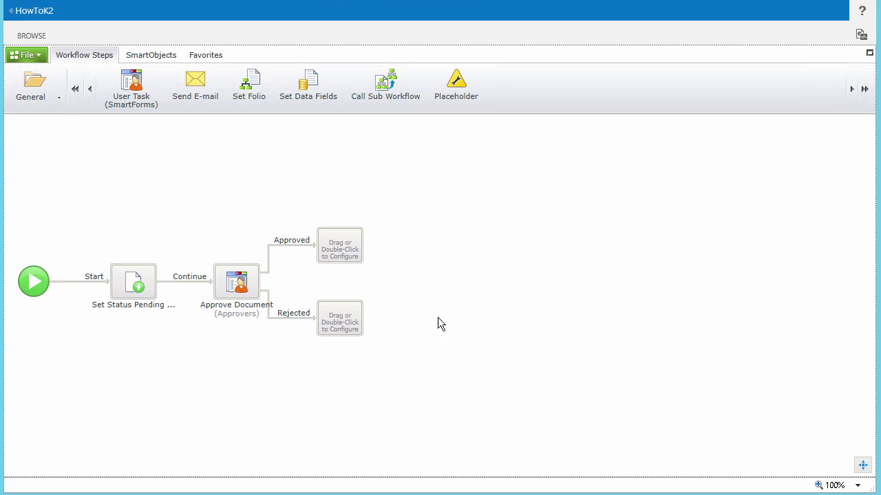
click(49, 96)
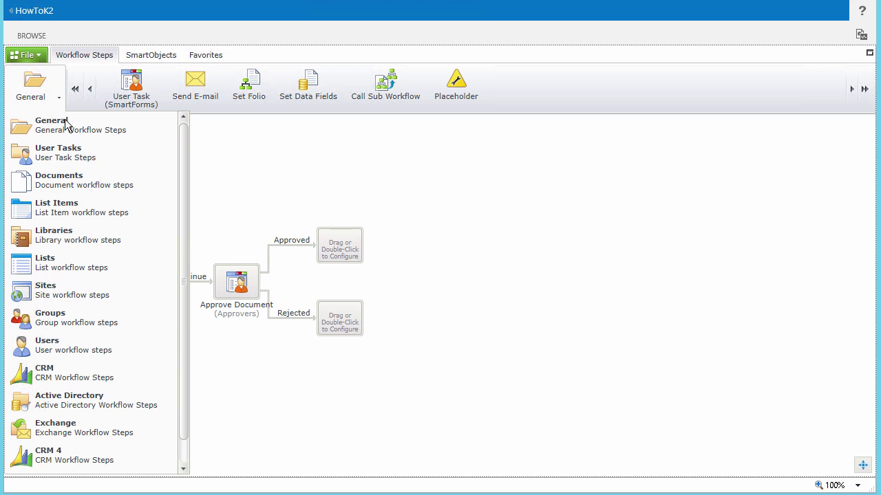
click(103, 183)
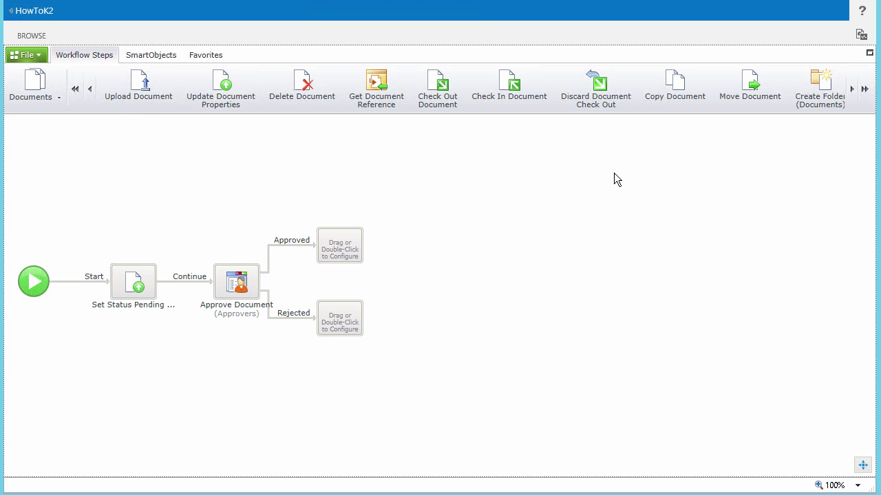
drag(762, 94, 338, 242)
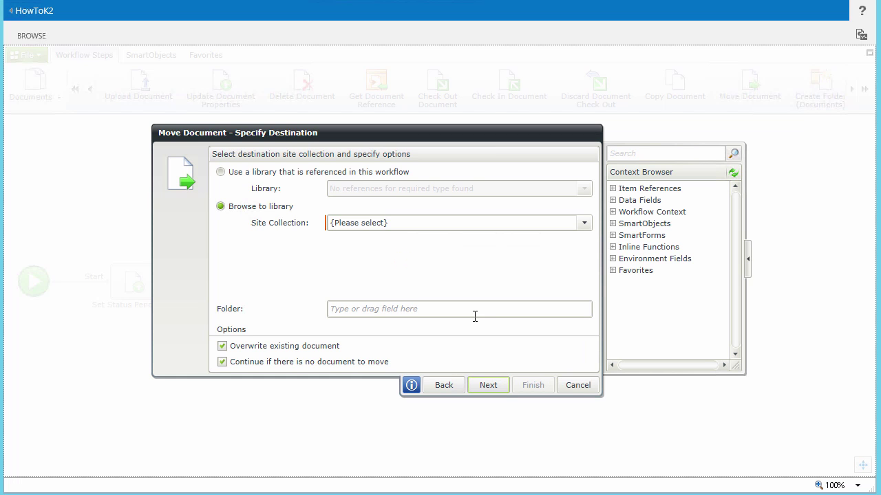
Set the move destination to the Approved Documents library on the HowToK2 site in the portal.denallix.com site collection.
click(580, 225)
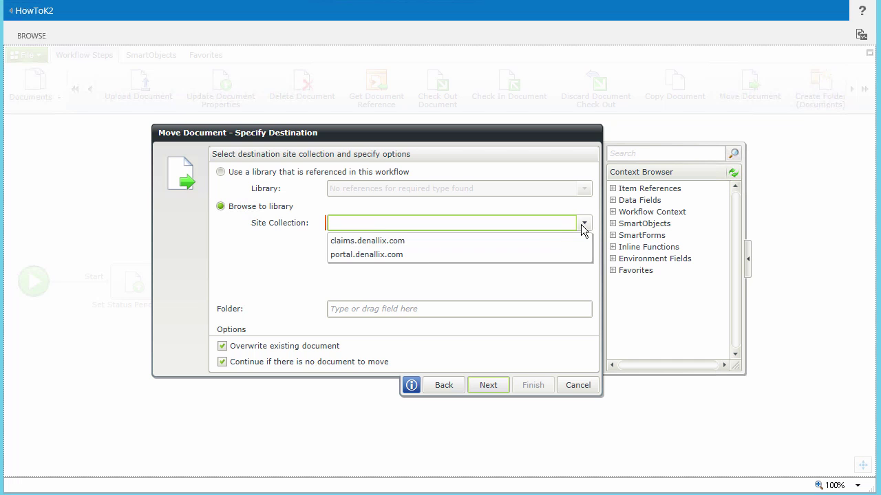
click(421, 256)
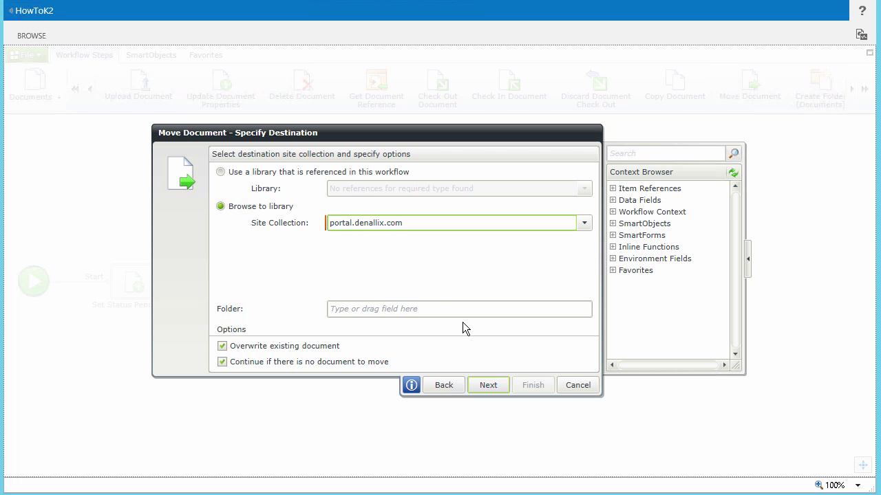
click(481, 383)
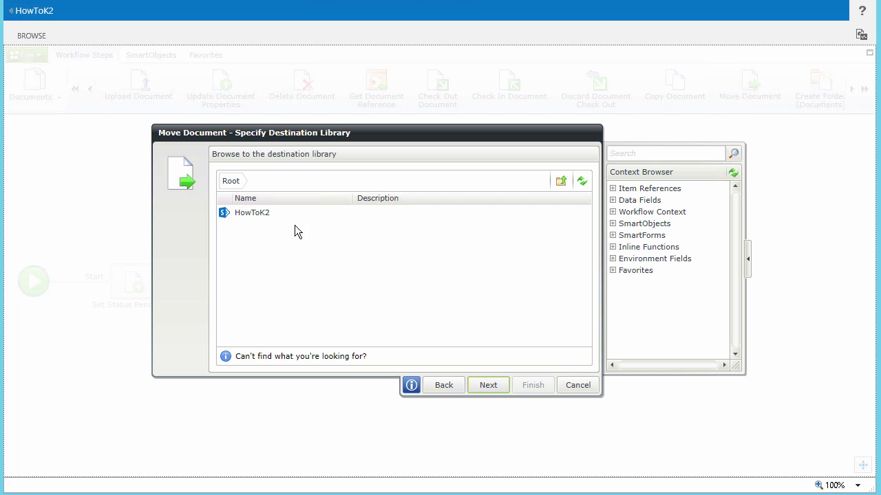
double_click(265, 217)
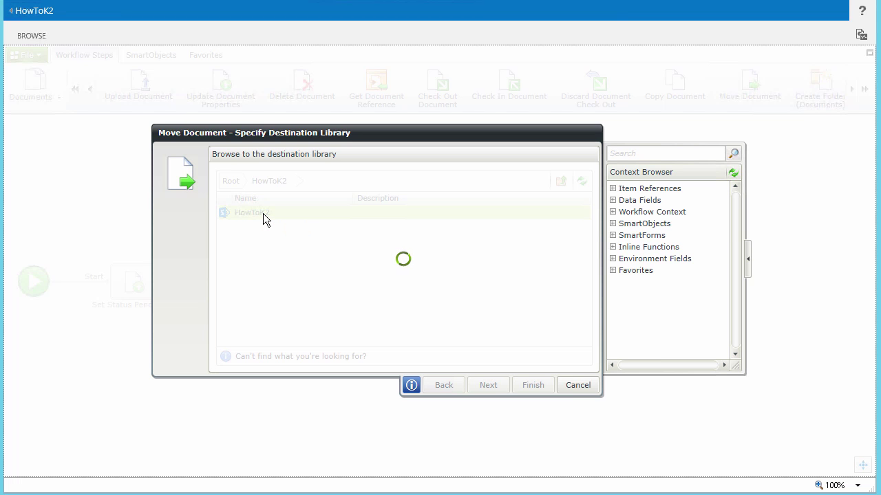
click(295, 218)
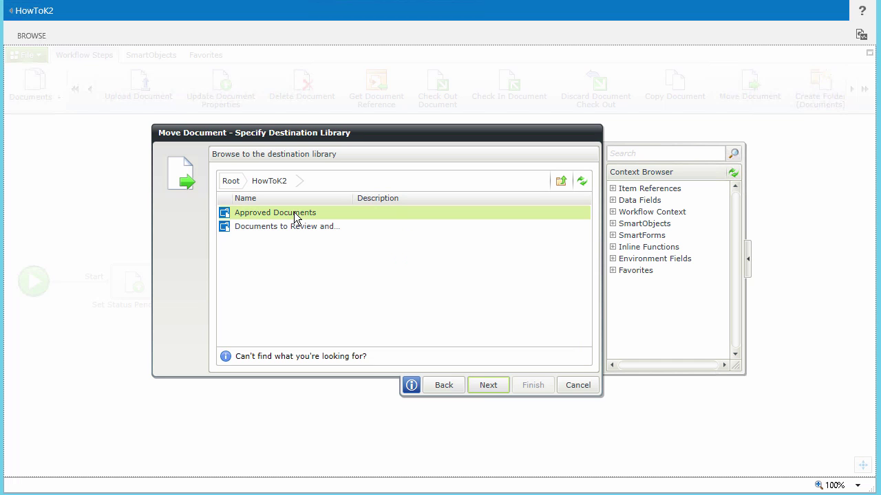
click(486, 386)
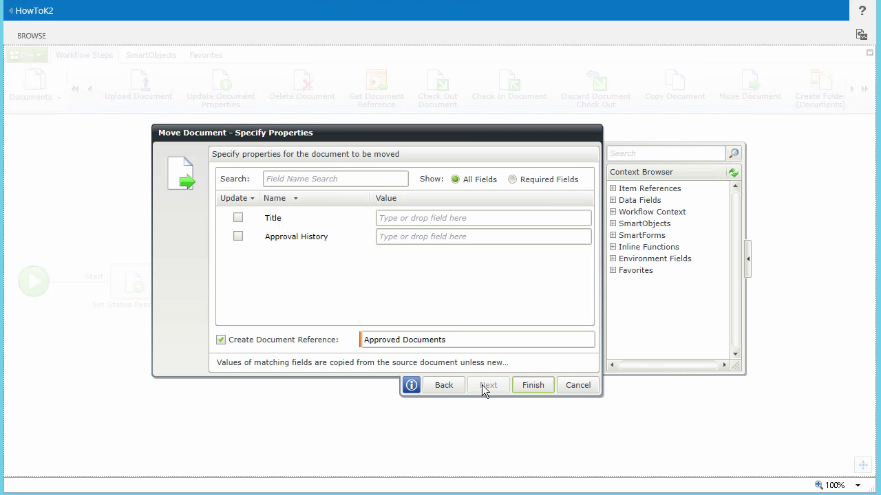
Fill the moved document's Title property with the Title field from the Documents to Review and Approve item reference.
click(613, 189)
click(623, 201)
drag(651, 237, 515, 218)
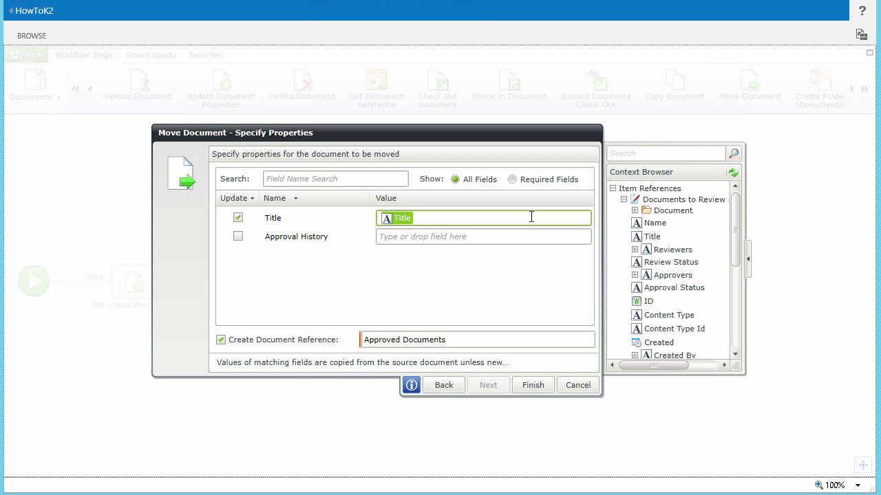
Map Approval History to the View Flow workflow context field and finish the Move Document step, keeping the Approved Documents reference.
click(533, 237)
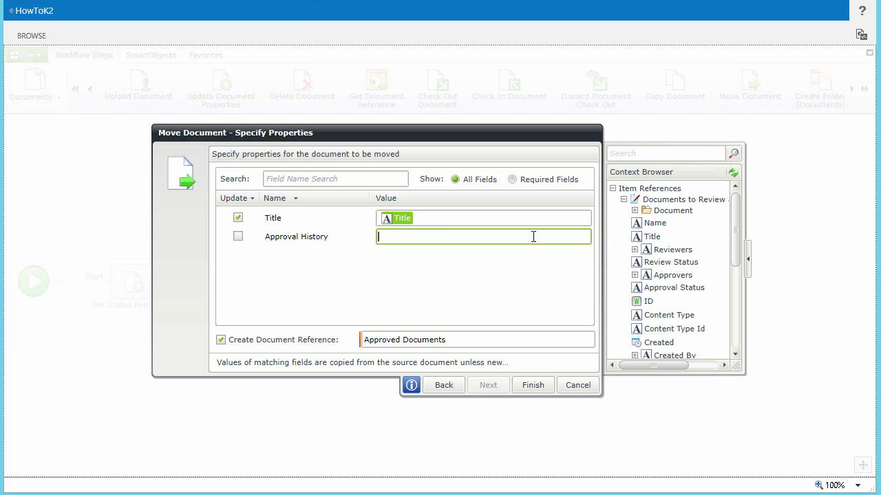
click(612, 189)
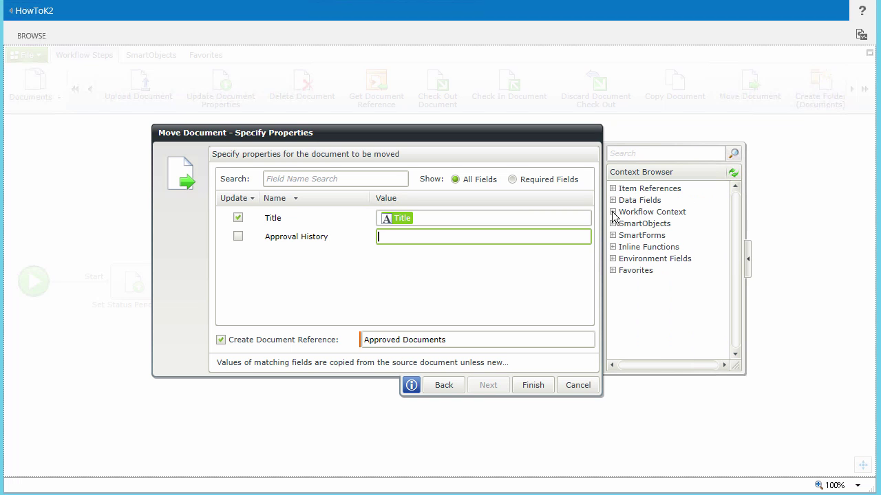
click(613, 212)
scroll(736, 254, down, 3)
drag(661, 297, 527, 234)
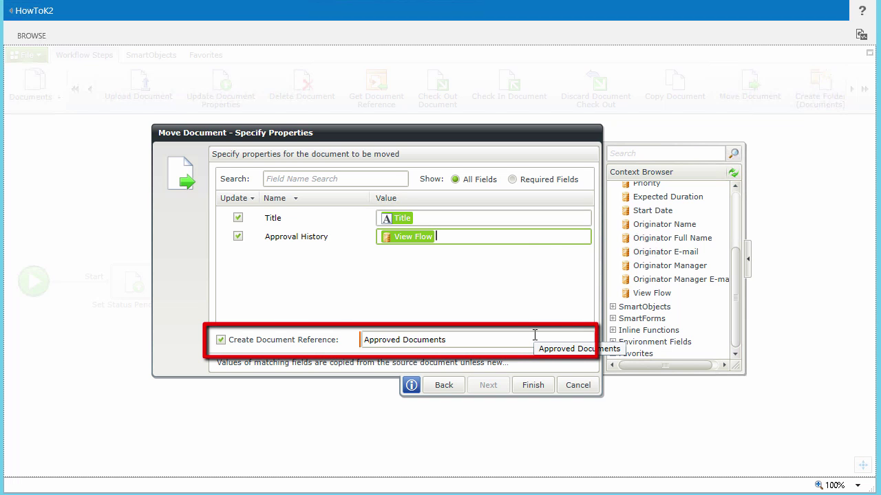
click(542, 385)
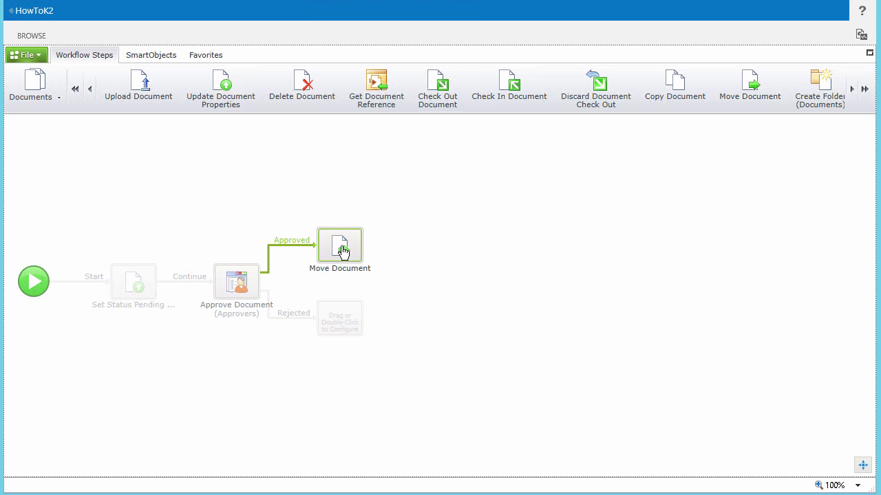
Add an outcome named Continue to the Move Document step, linked to a new workflow step.
mouse_move(343, 243)
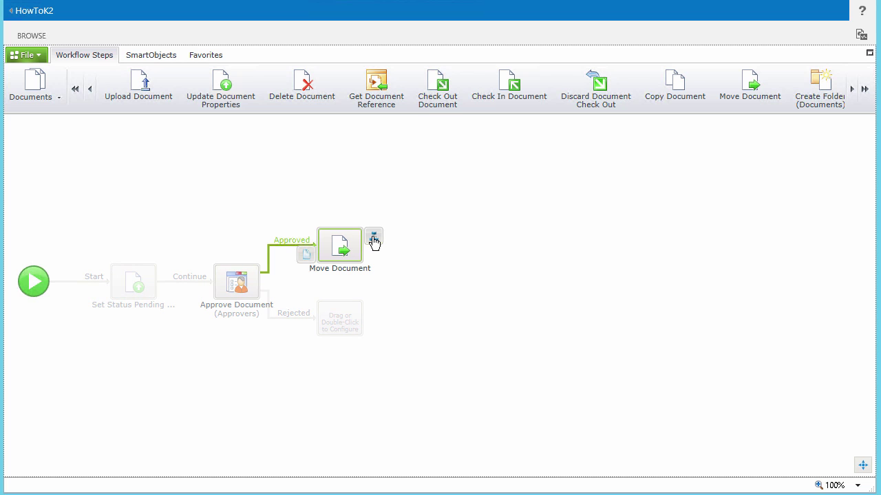
click(373, 238)
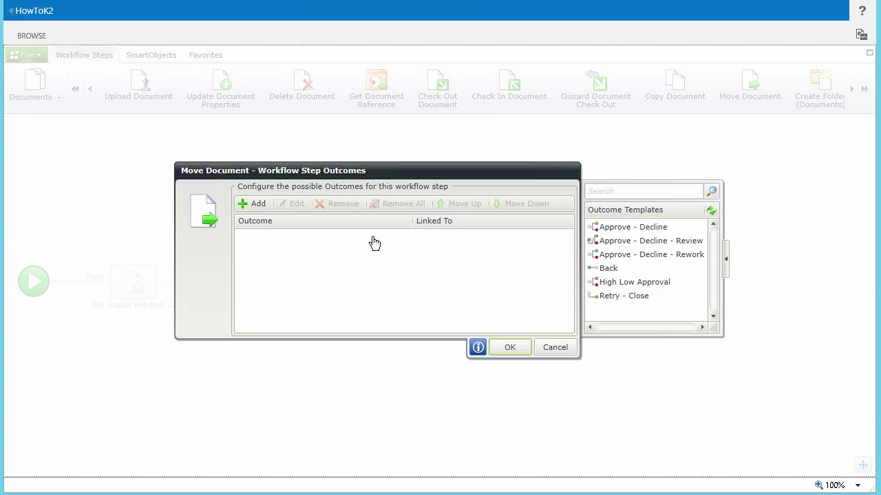
click(261, 205)
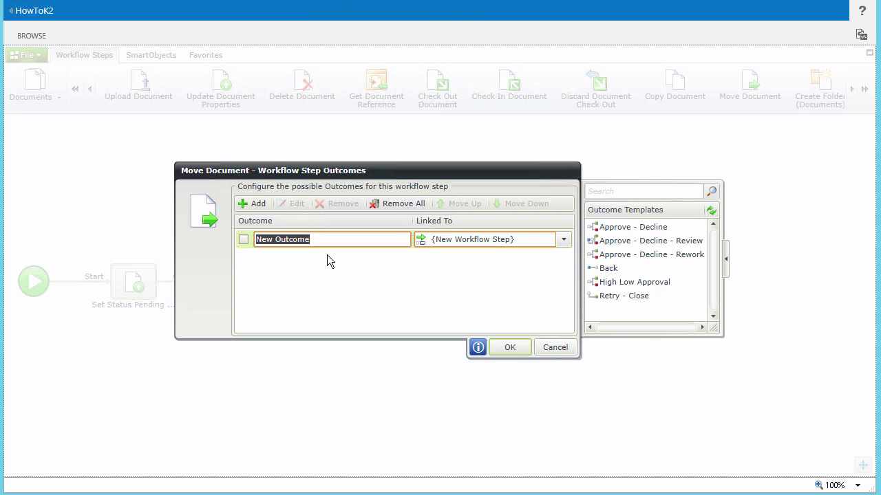
text(Continue)
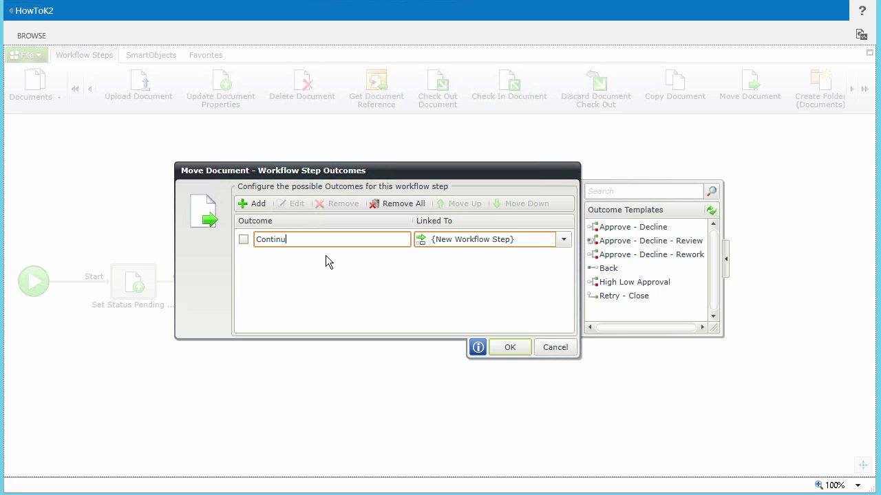
click(509, 347)
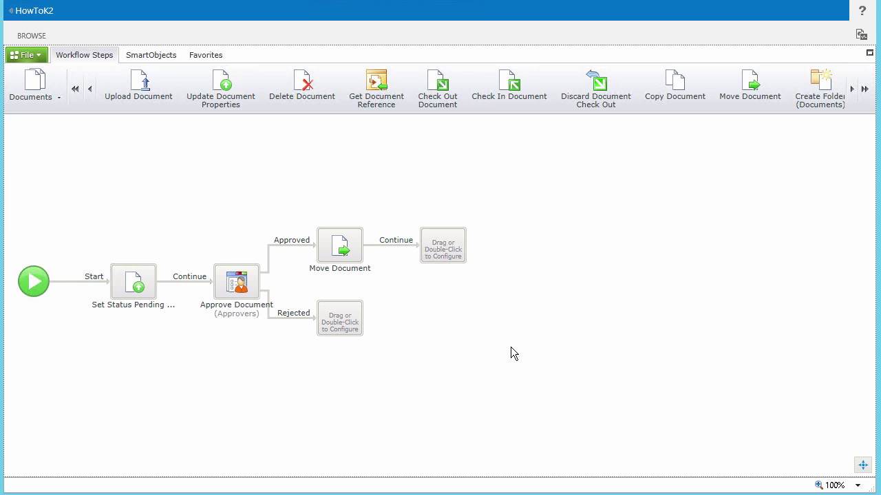
Add a Send E-mail step from the General workflow steps to the Move Document step's Continue outcome.
click(31, 84)
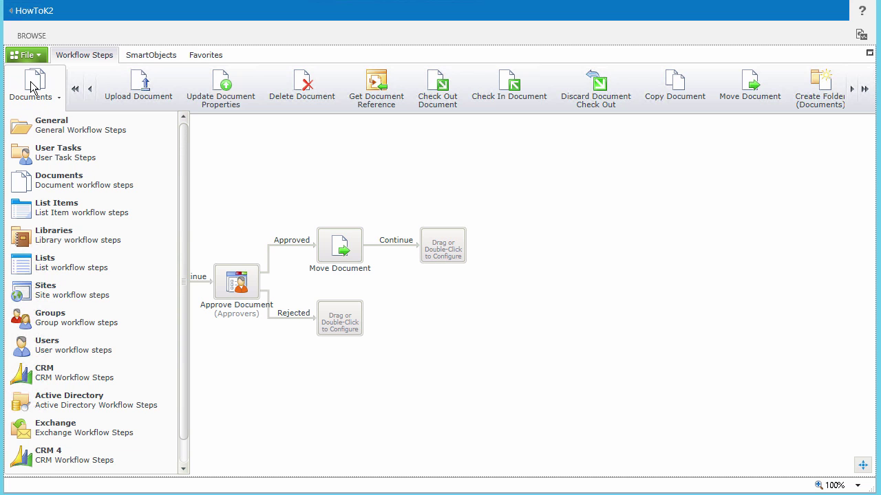
click(53, 121)
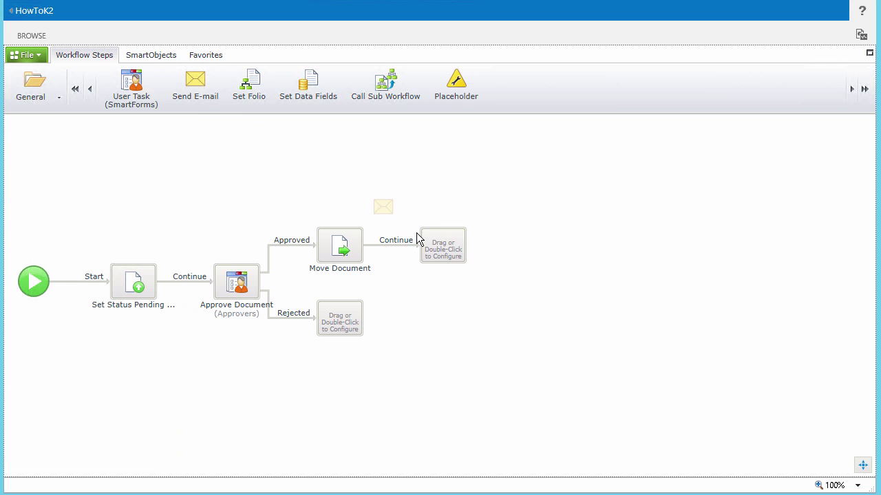
double_click(438, 249)
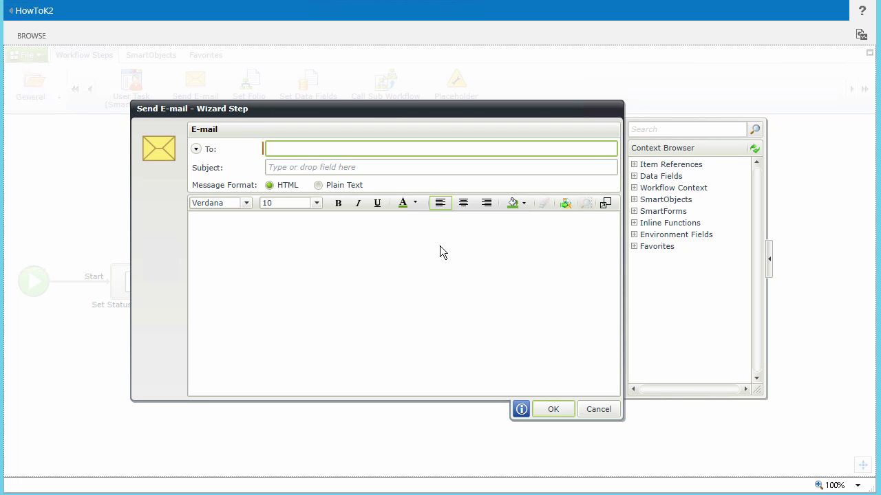
Address the e-mail to the Originator E-mail field and use the Approved Documents Title field as its subject.
click(440, 246)
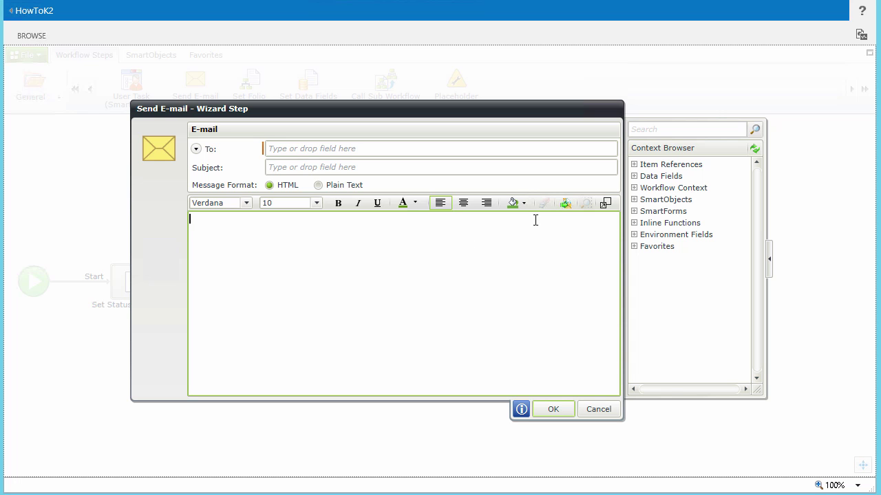
click(634, 188)
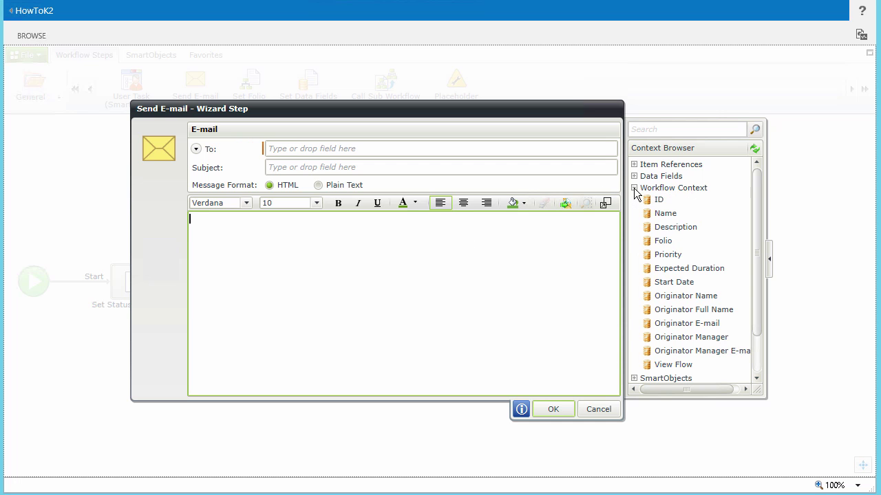
drag(682, 324, 330, 152)
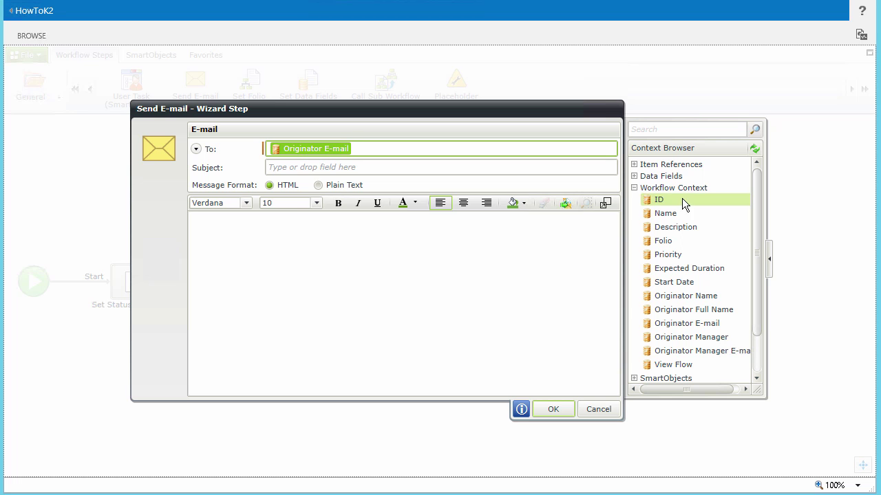
click(634, 165)
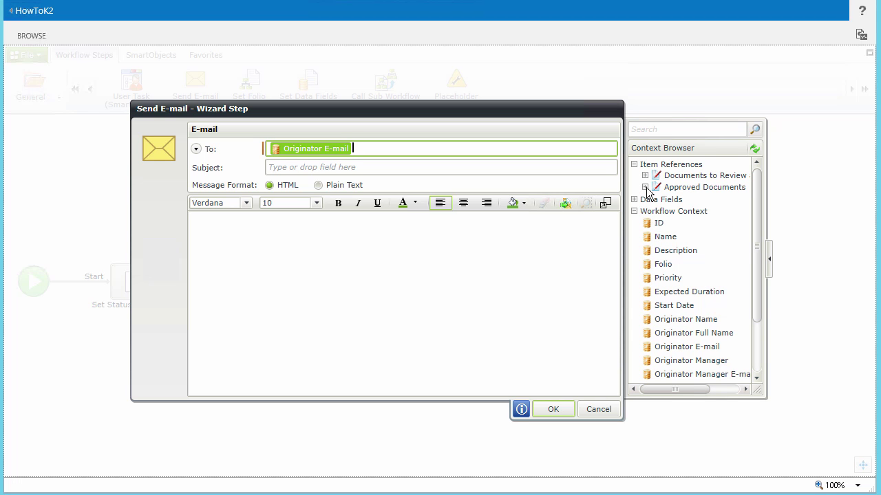
click(645, 187)
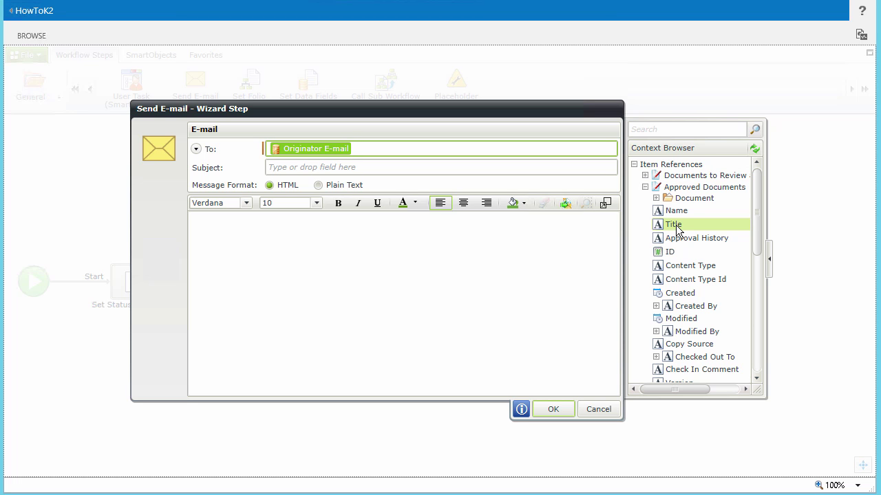
drag(674, 226, 479, 176)
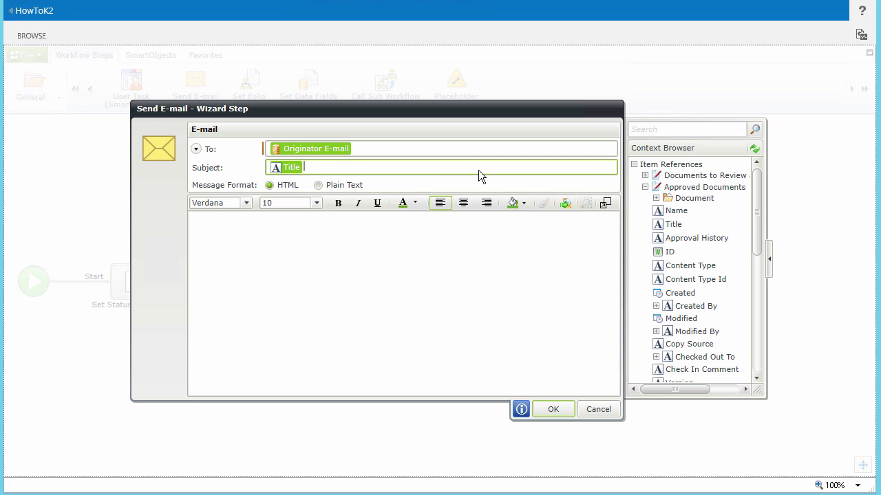
Write "Your document [Title] has been approved and moved to the Approved Documents library. You may open your document from the following link:", inserting the Title field.
click(308, 238)
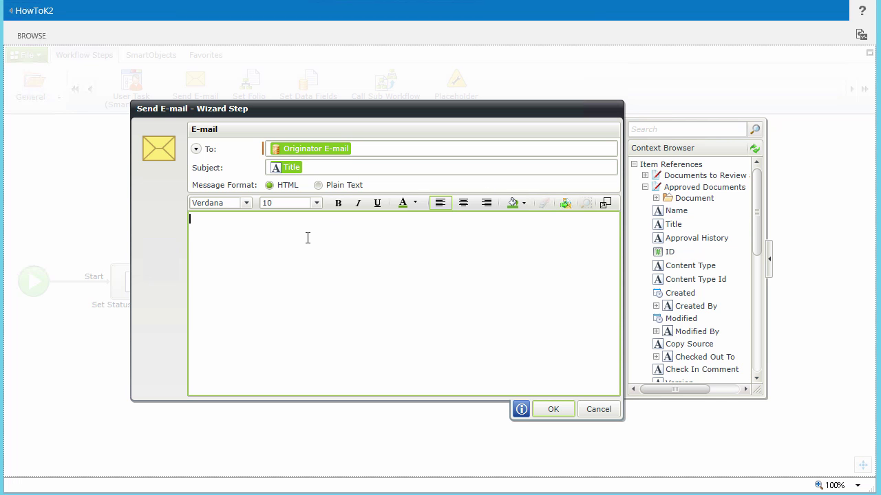
text(Your document has been approved and moved to the Approved Documents library. You may open your document from the following link:)
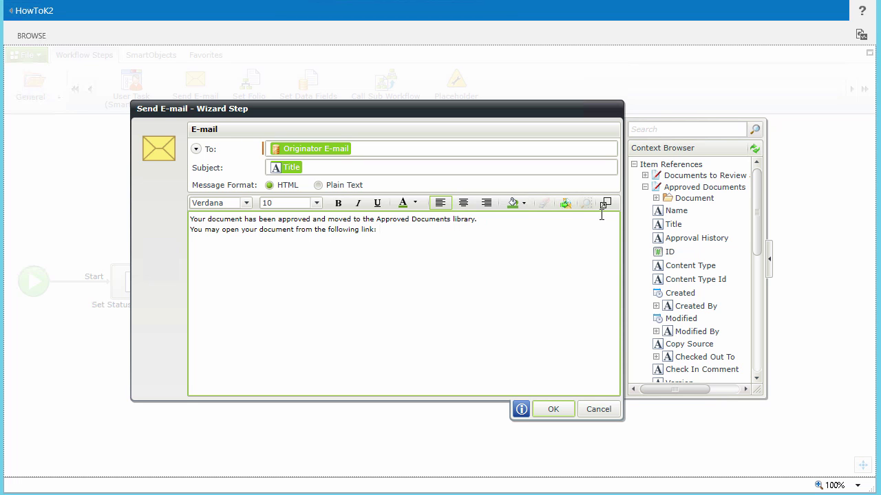
drag(655, 225, 248, 224)
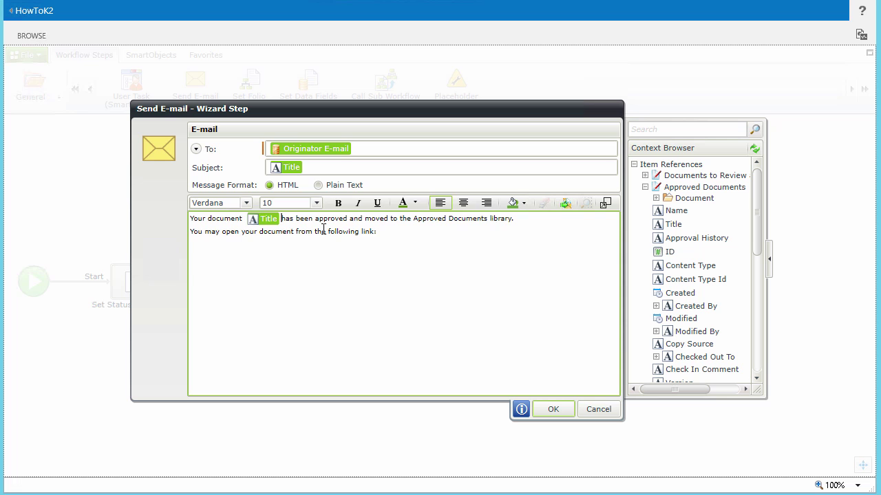
Insert the Hyperlink text function from the inline functions after "following link:" in the e-mail body.
click(509, 235)
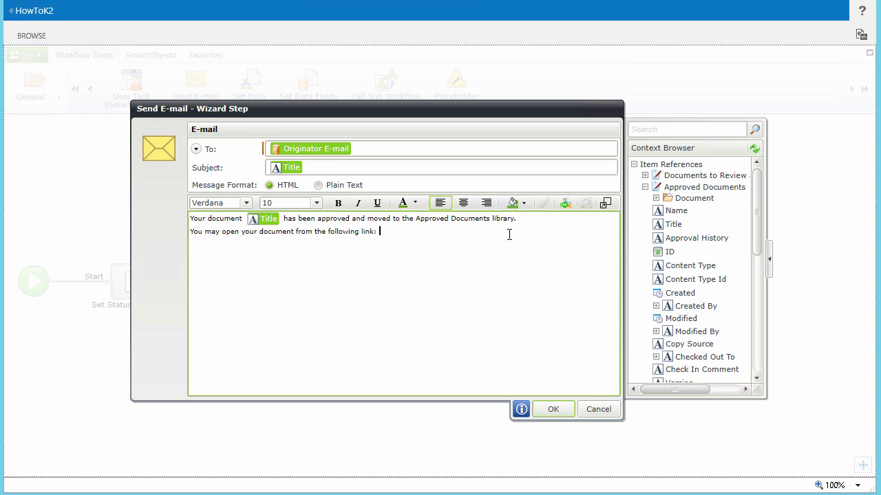
click(645, 187)
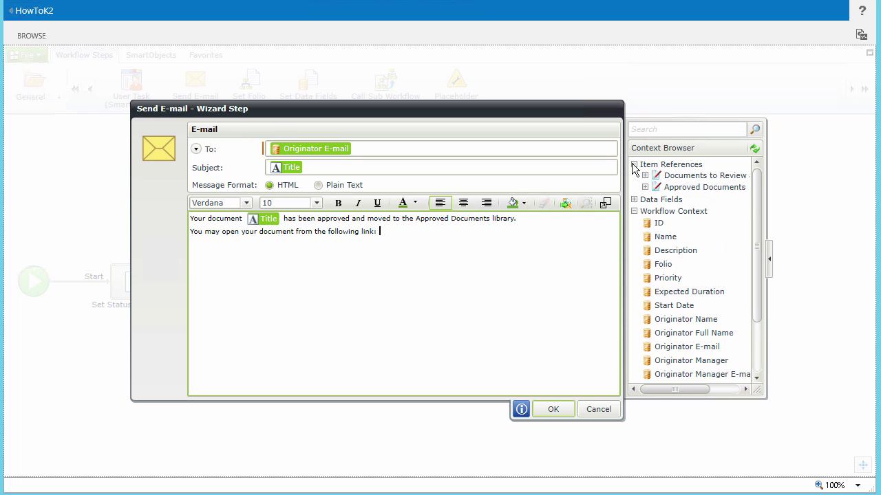
click(633, 164)
click(634, 188)
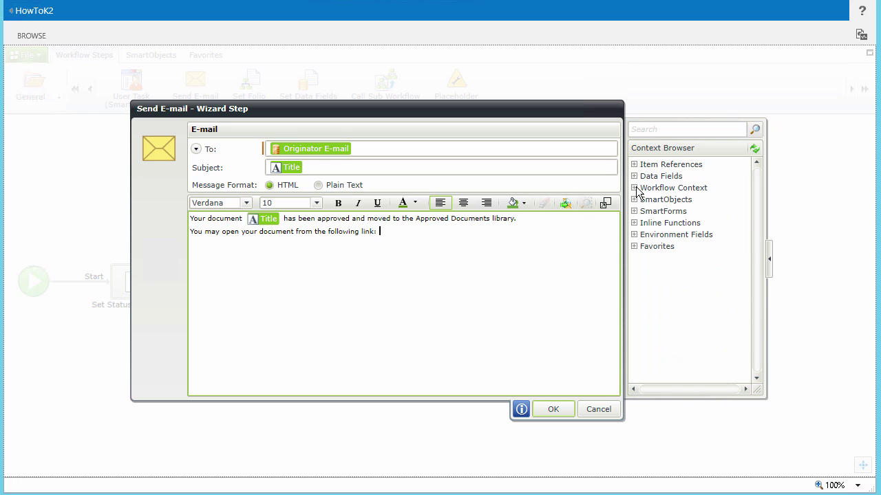
click(634, 223)
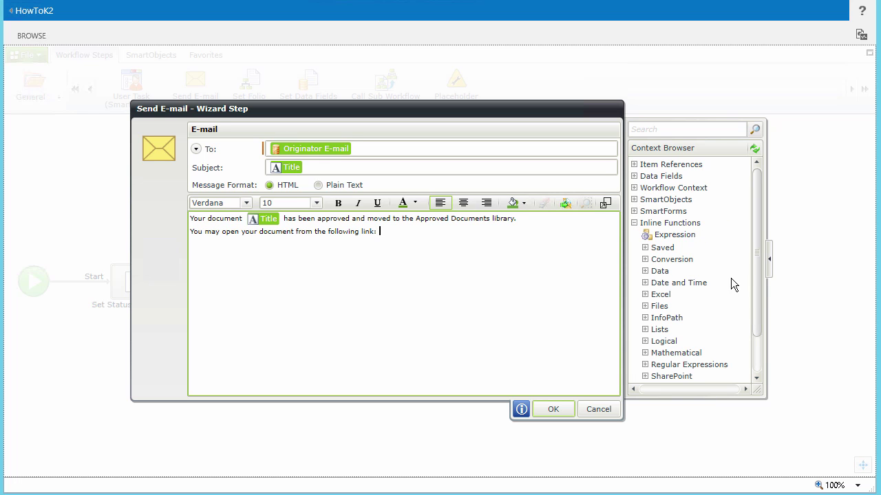
drag(755, 284, 751, 343)
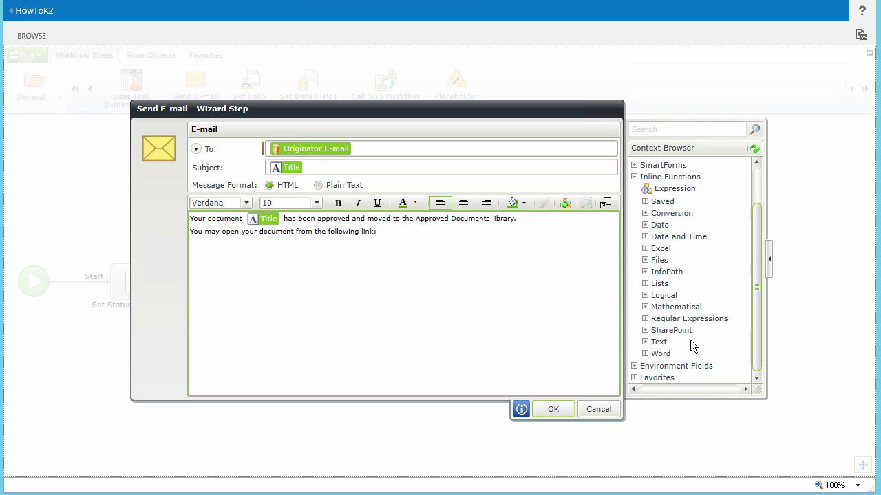
click(650, 342)
scroll(670, 351, down, 3)
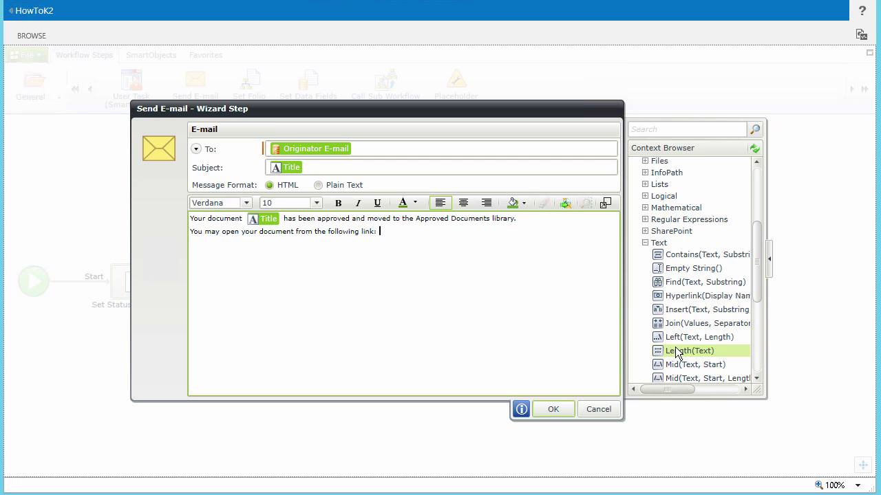
drag(684, 295, 482, 246)
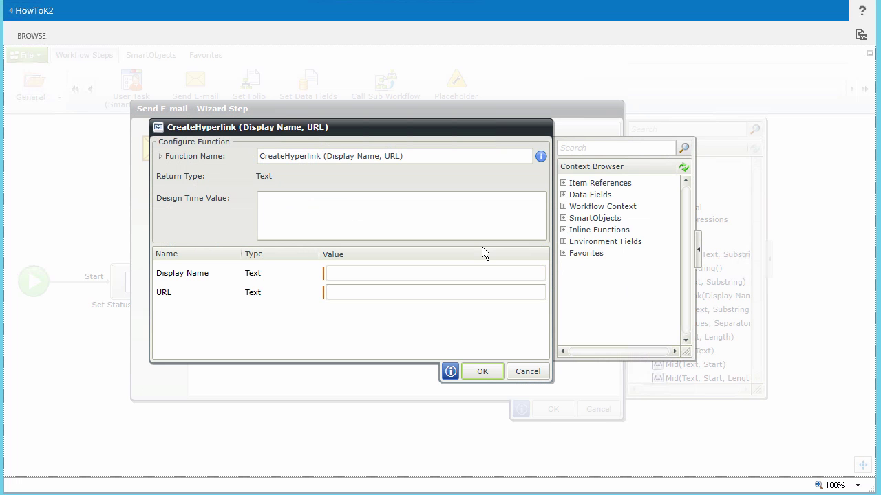
Set the hyperlink's Display Name to the Approved Documents Title and its URL to Link to Item, and complete the e-mail step.
click(563, 184)
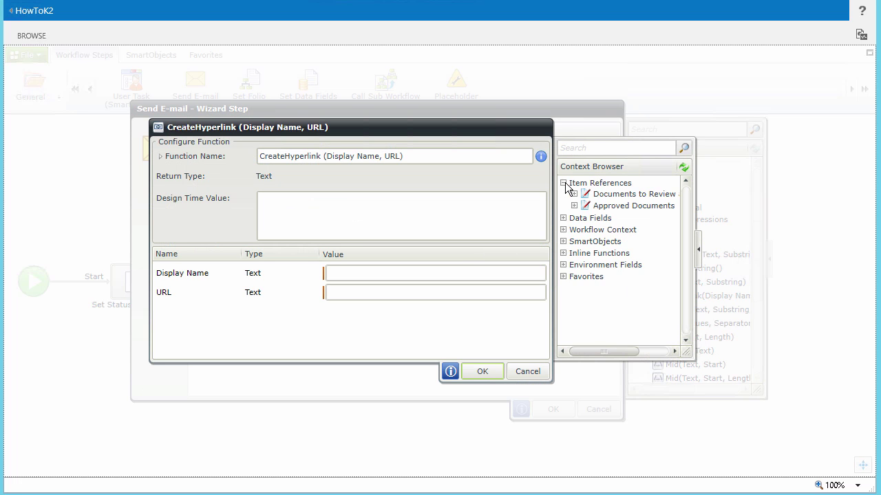
click(574, 207)
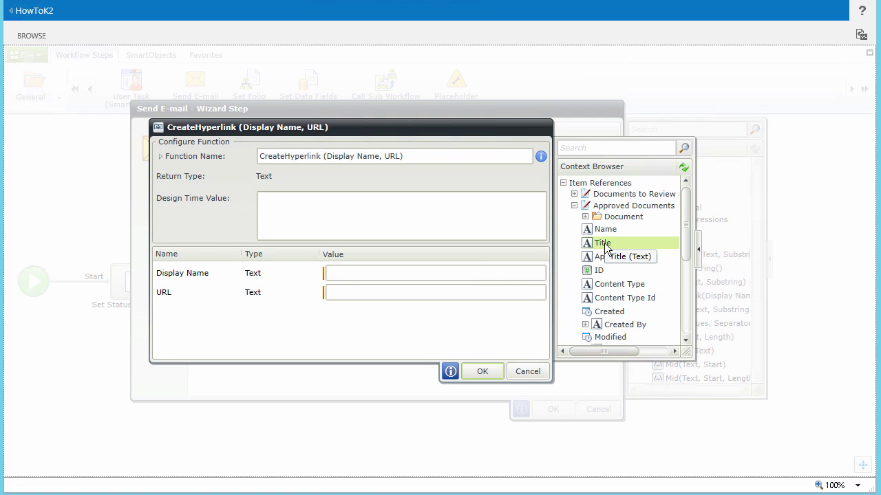
drag(604, 247, 411, 276)
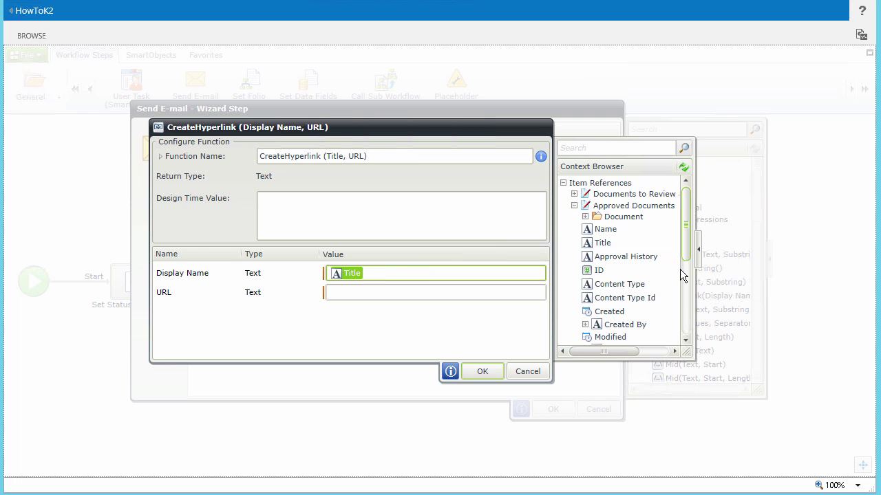
scroll(684, 289, down, 4)
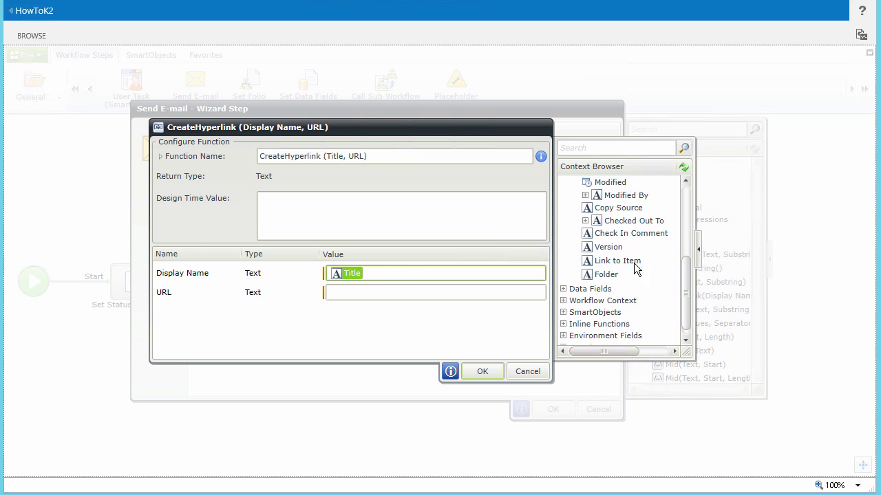
drag(635, 262, 489, 292)
click(483, 372)
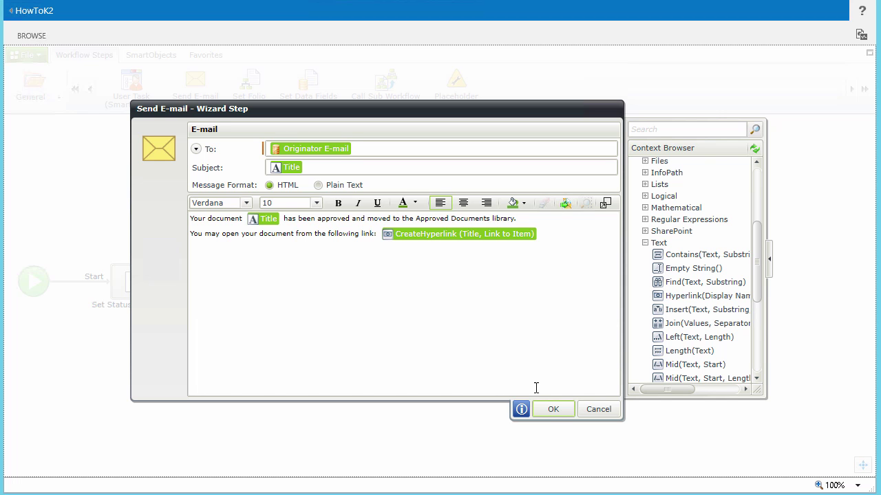
click(548, 411)
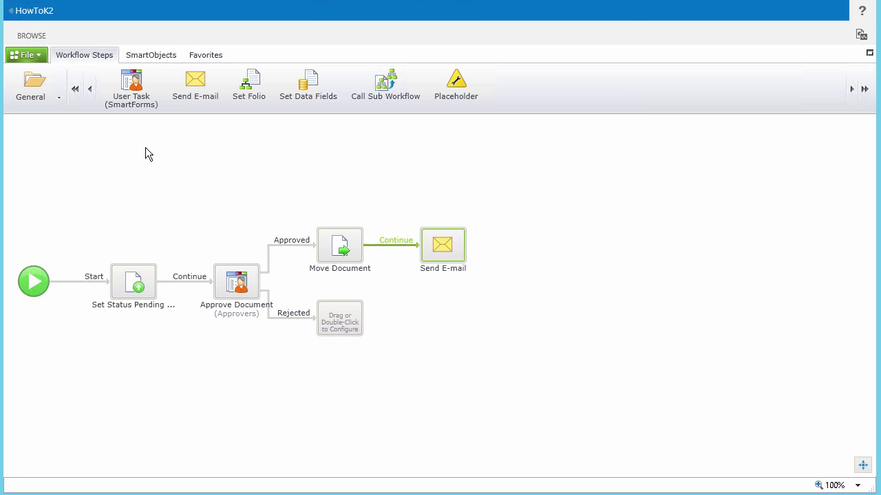
Add an Update Document Properties step to the Rejected outcome, using the referenced document Documents to Review and Approve.
click(52, 101)
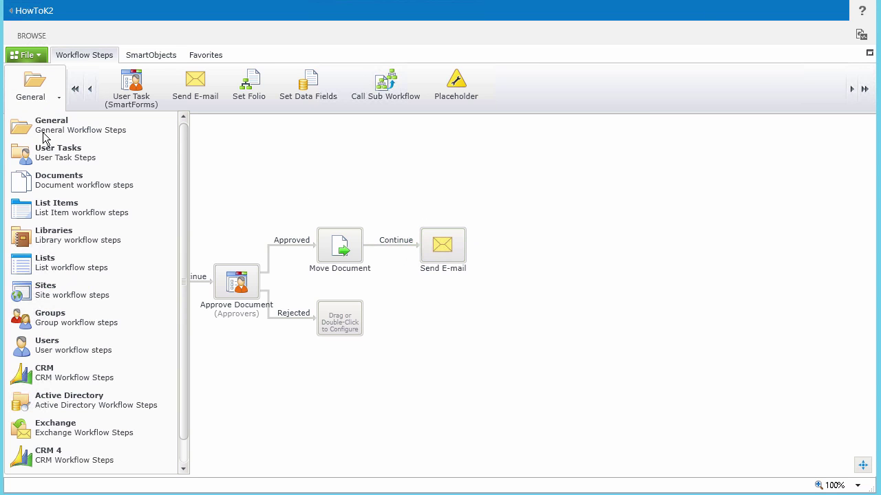
click(64, 181)
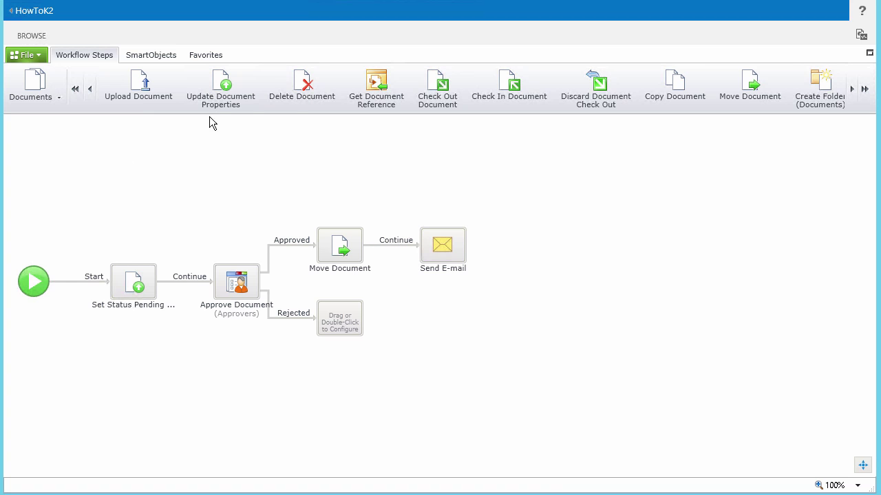
drag(217, 95, 337, 327)
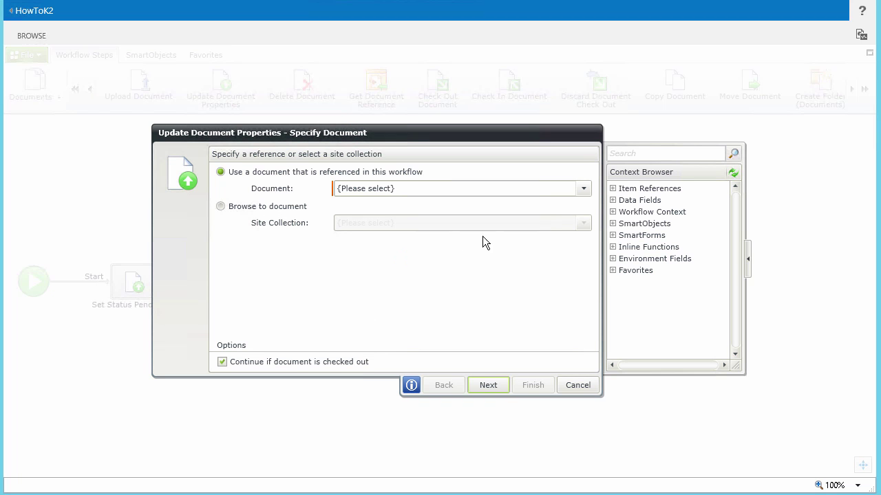
click(584, 192)
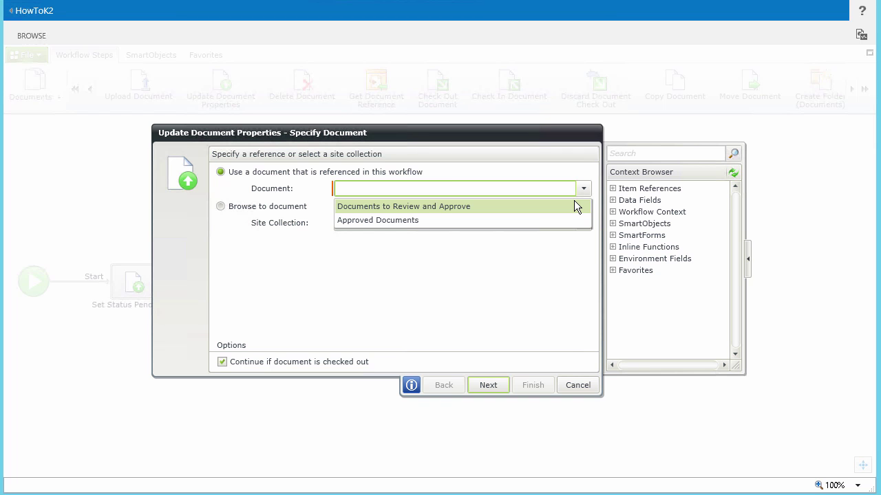
click(513, 206)
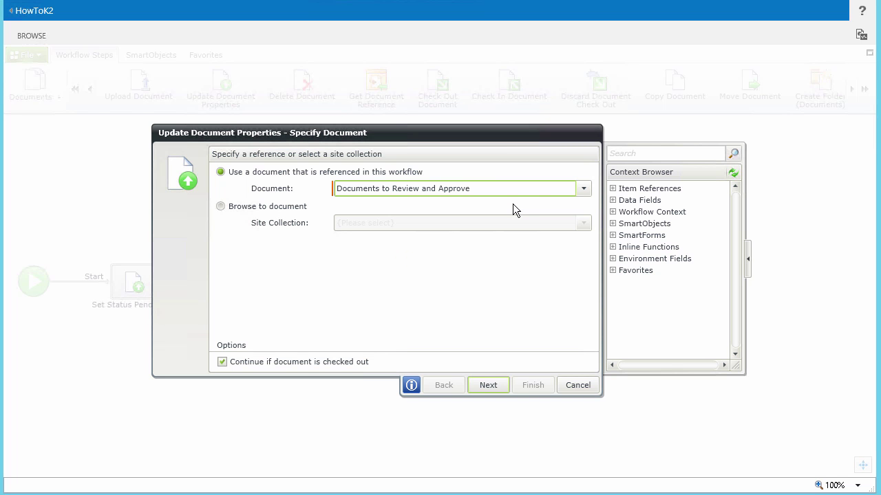
click(489, 387)
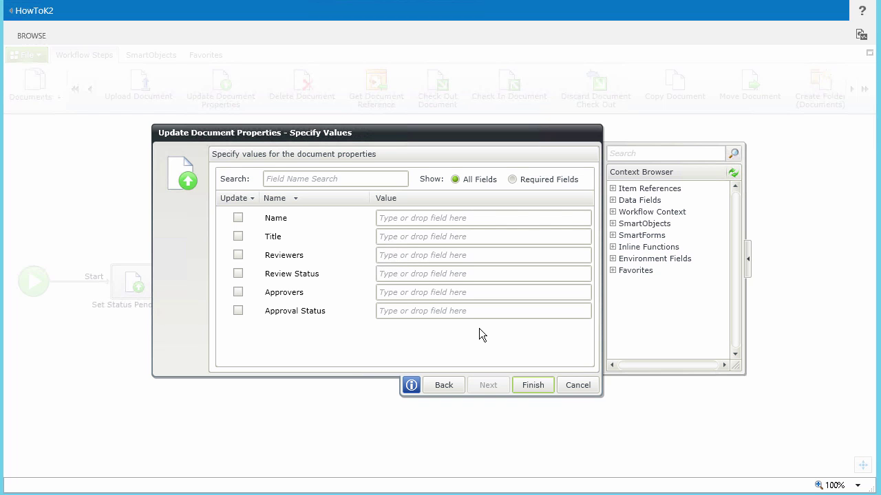
Set the document's Approval Status property to Rejected and finish the Update Document Properties configuration.
click(471, 311)
text(Rejected)
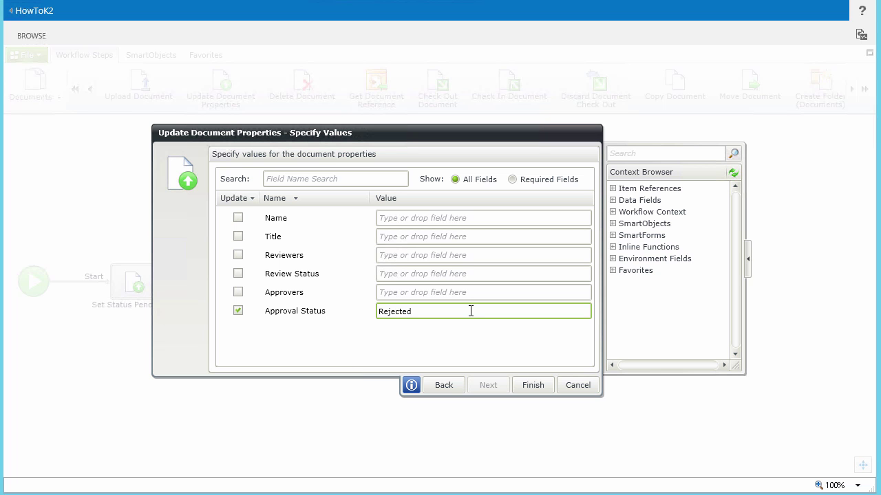
click(532, 380)
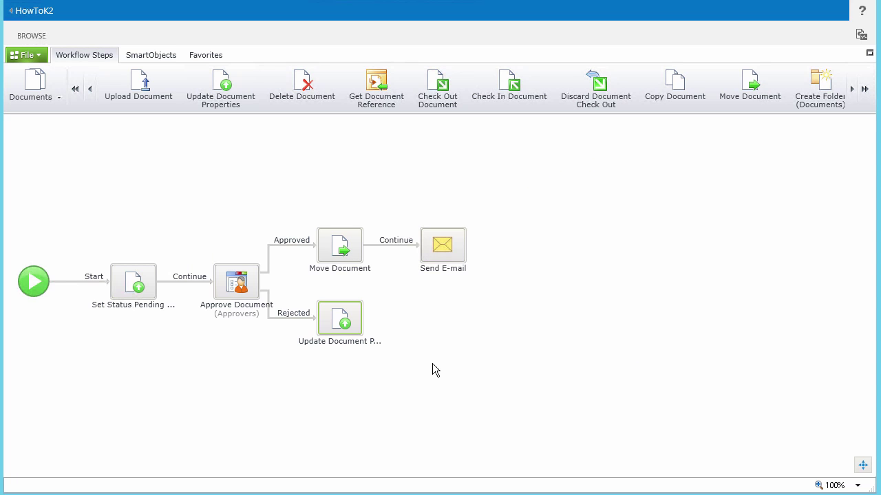
Rename the Update Document Properties step on the Rejected branch to "Set Status Rejected".
click(349, 341)
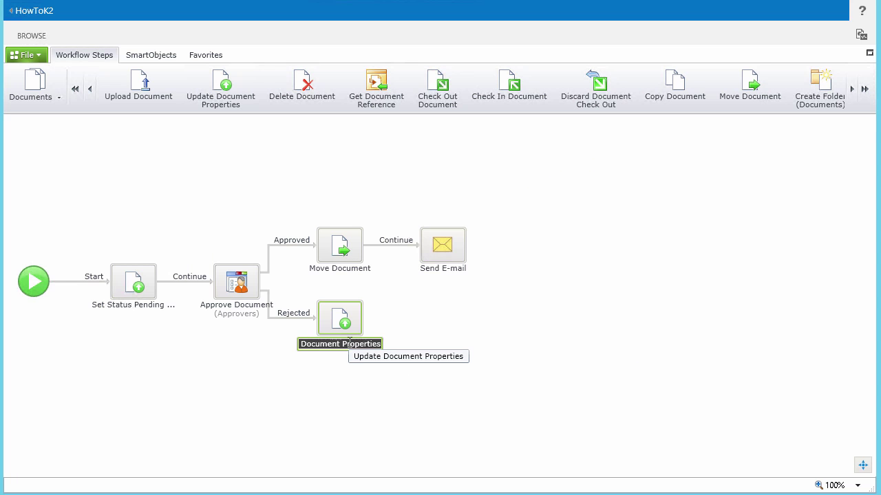
text(Set Status Rejected)
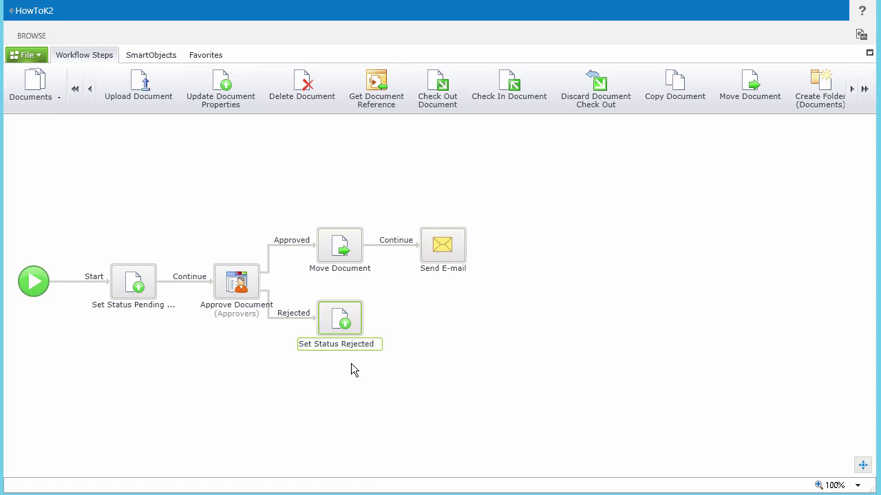
key(Return)
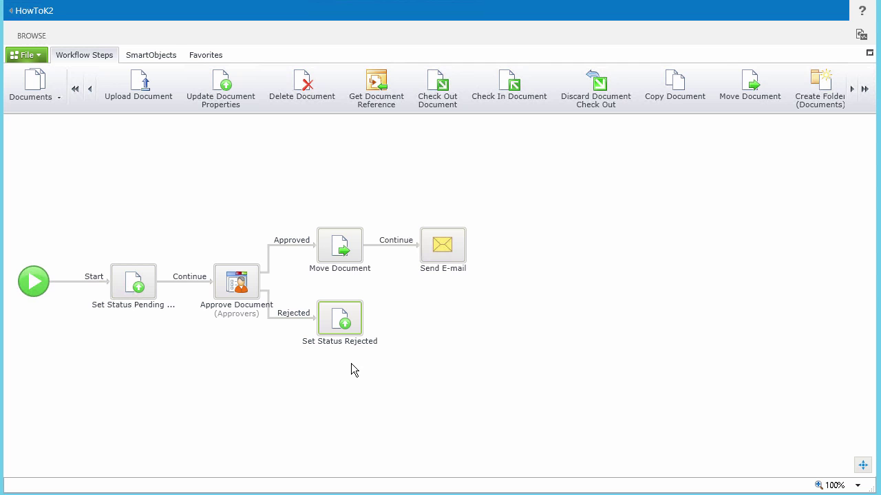
click(86, 158)
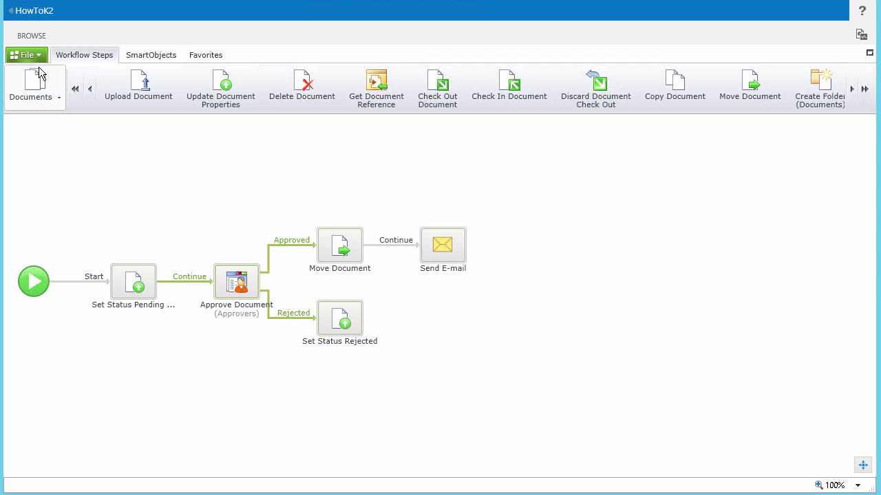
Save and deploy the current workflow, and exit the designer.
click(38, 59)
click(61, 121)
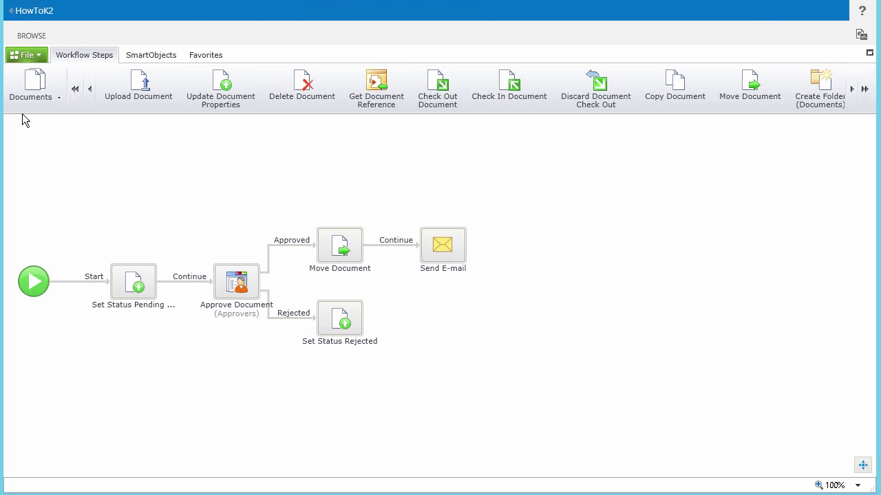
click(34, 56)
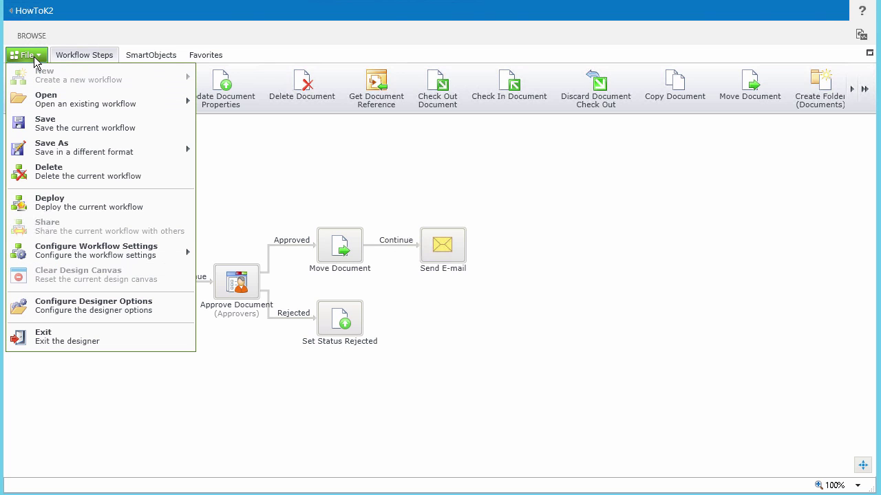
click(139, 207)
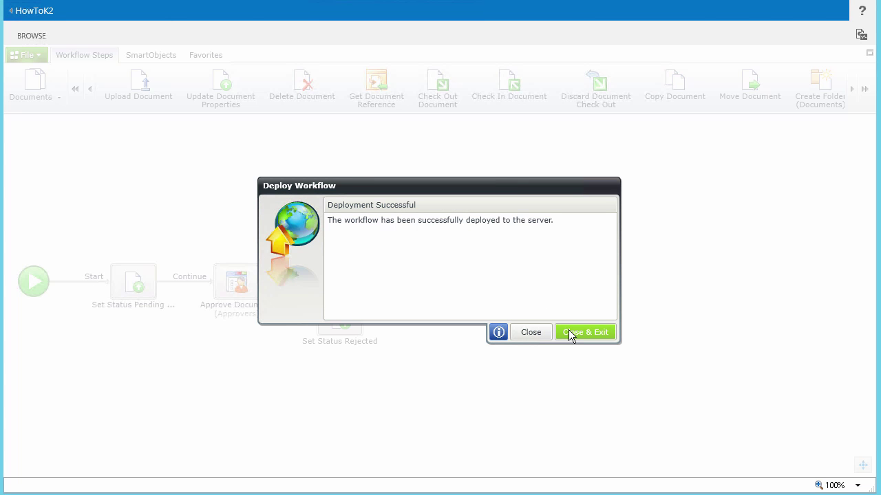
click(569, 331)
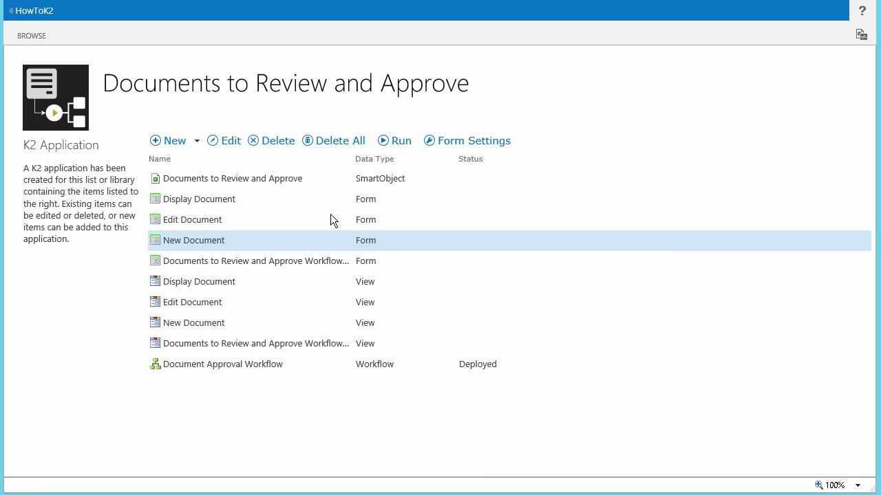
Create a workflow named "Document Review Workflow" that starts on the event "Workflow is manually started".
click(187, 147)
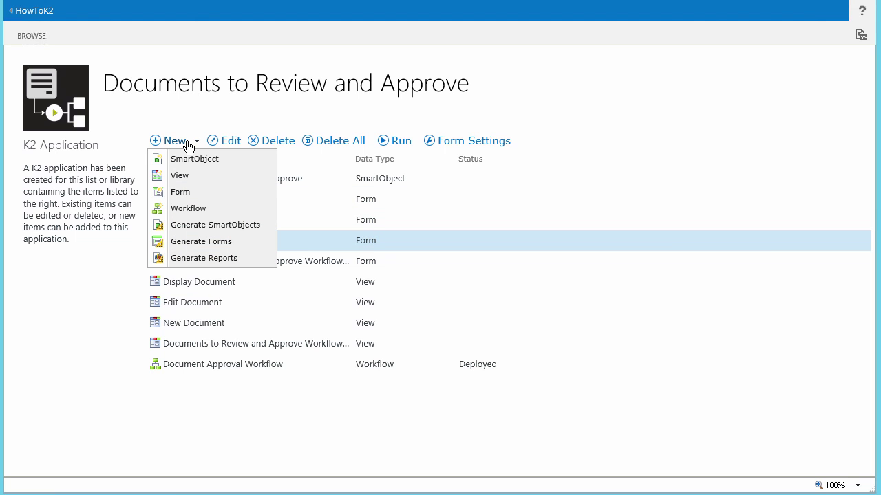
click(208, 208)
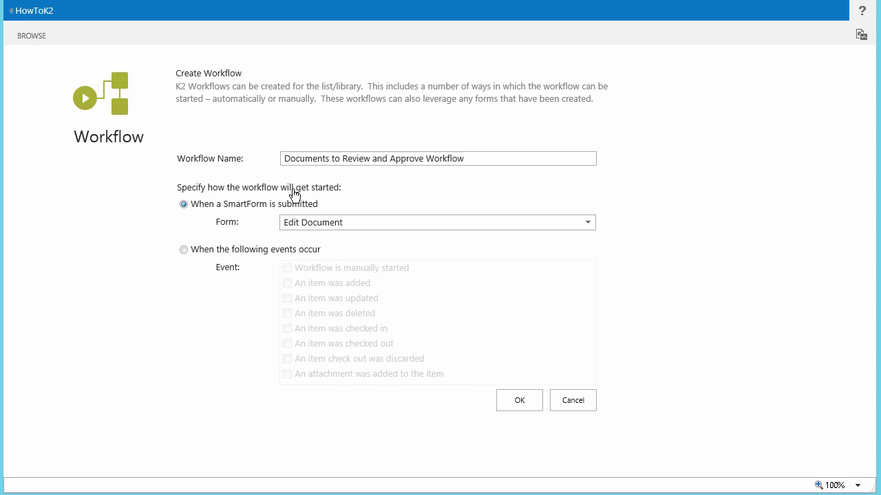
drag(468, 158, 261, 168)
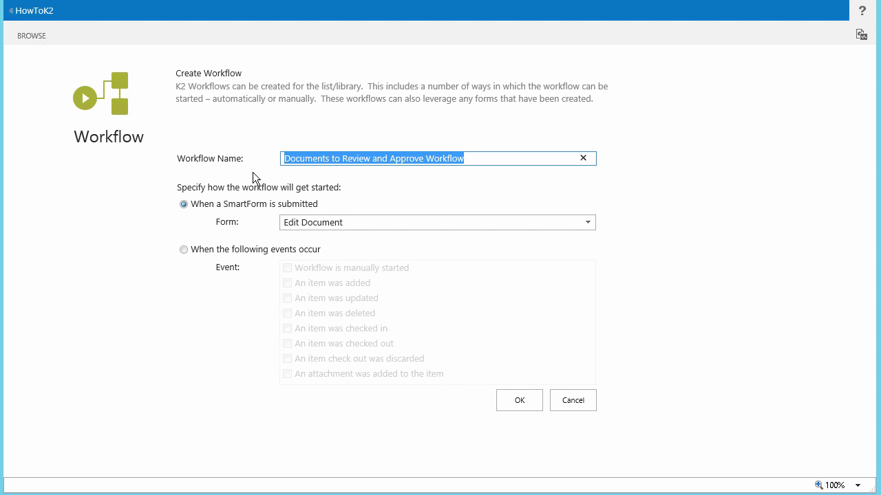
text(Document Review Workflow)
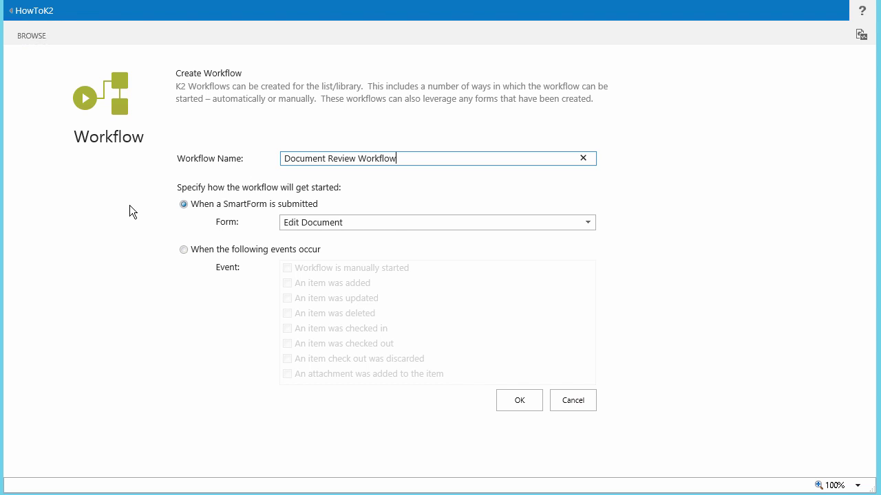
click(183, 250)
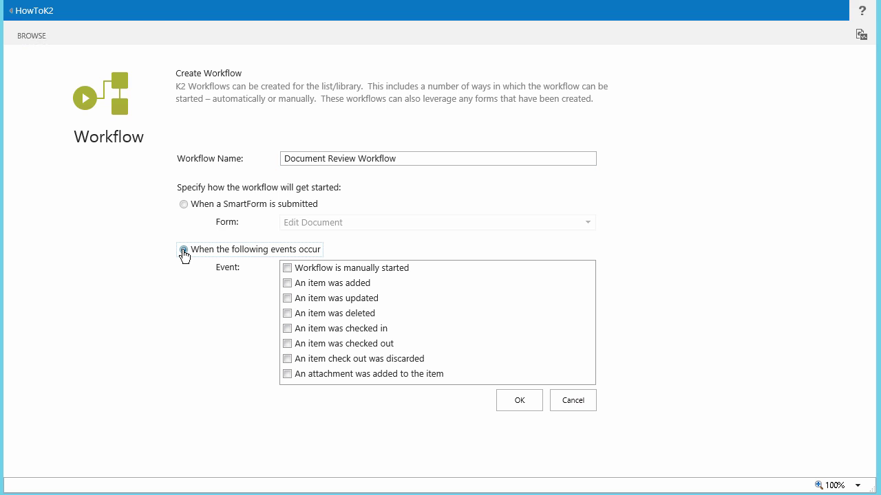
click(288, 269)
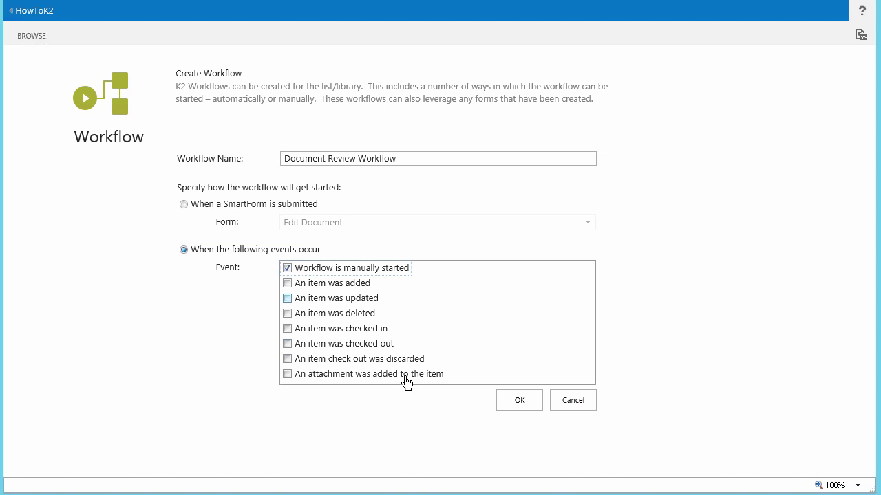
click(507, 405)
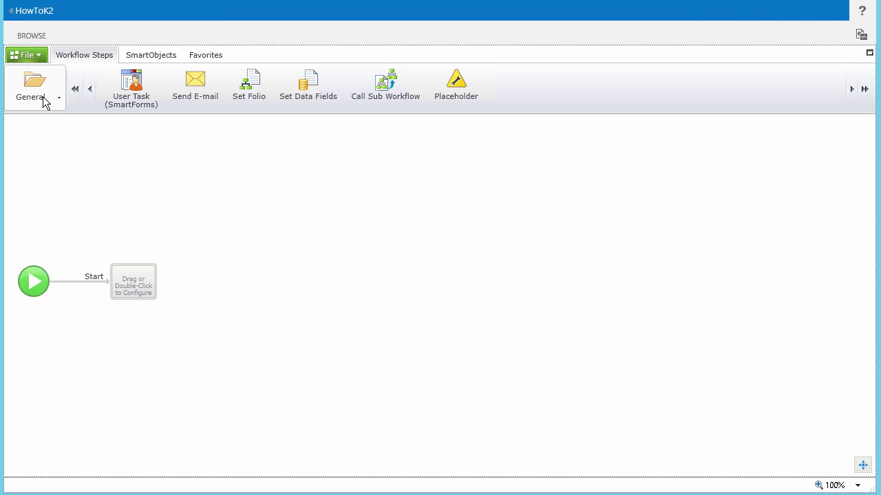
Add an Update Document Properties step after Start for the referenced document Documents to Review and Approve, setting Review Status to "Pending Review".
click(42, 101)
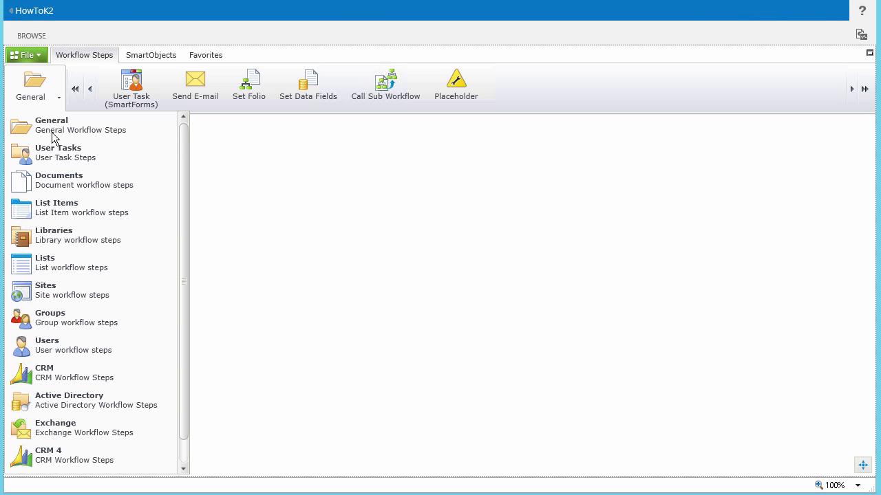
click(58, 178)
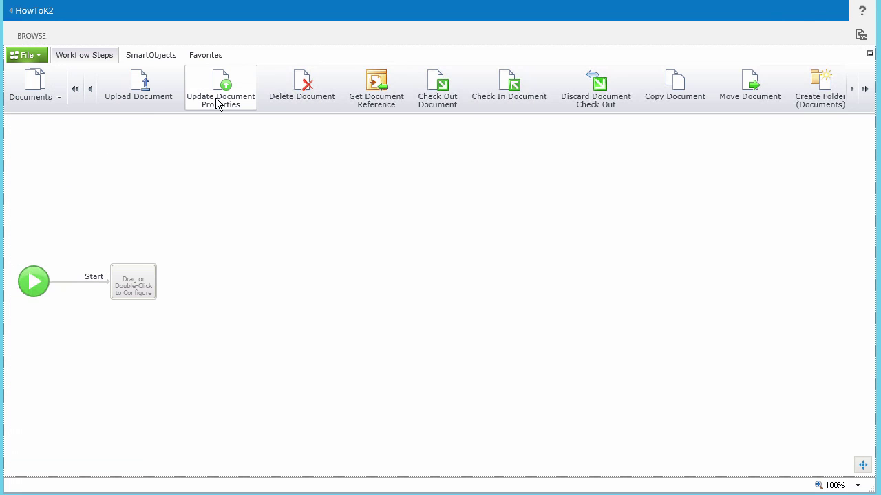
drag(214, 106, 130, 275)
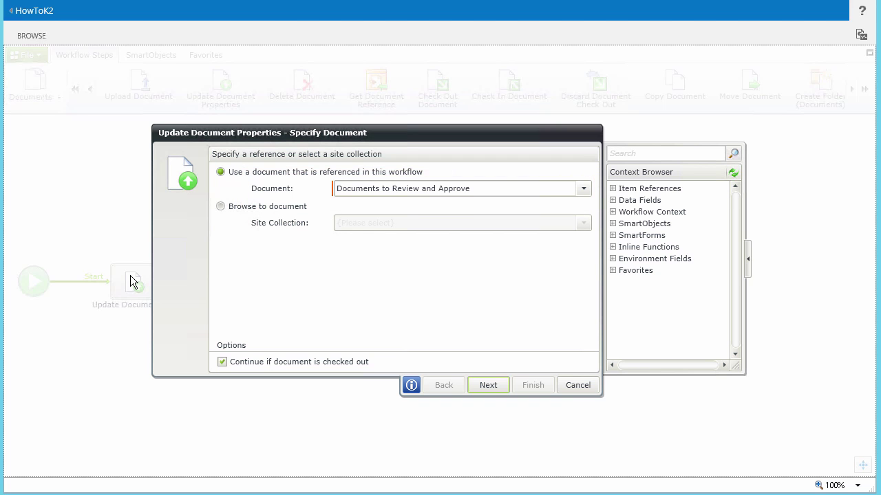
click(491, 387)
click(444, 275)
text(Pending Review)
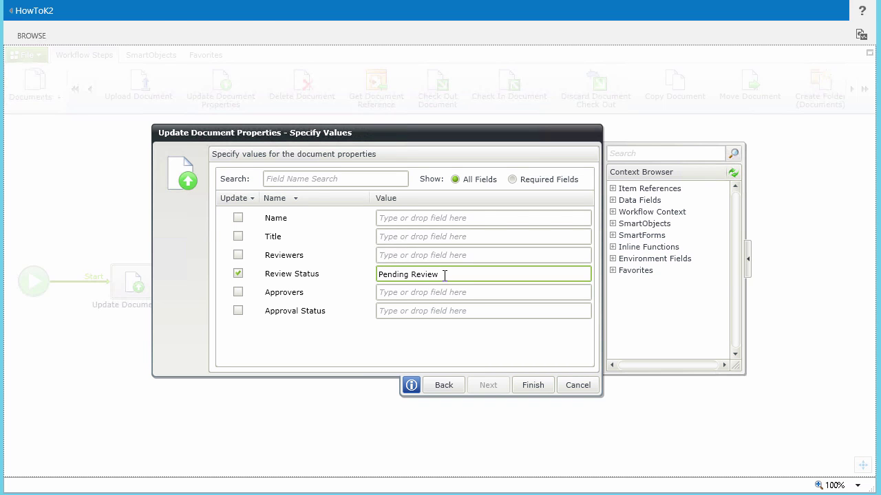
click(544, 386)
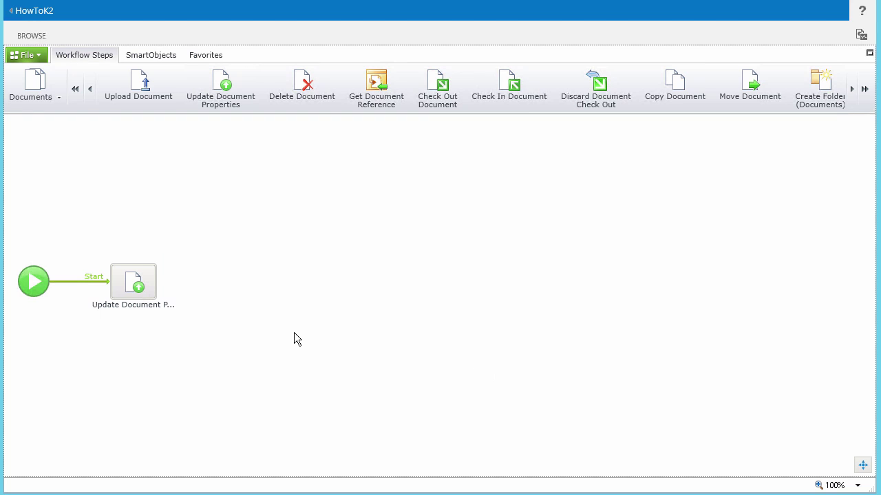
Rename the Update Document Properties step to "Set Status Pending Review".
click(165, 304)
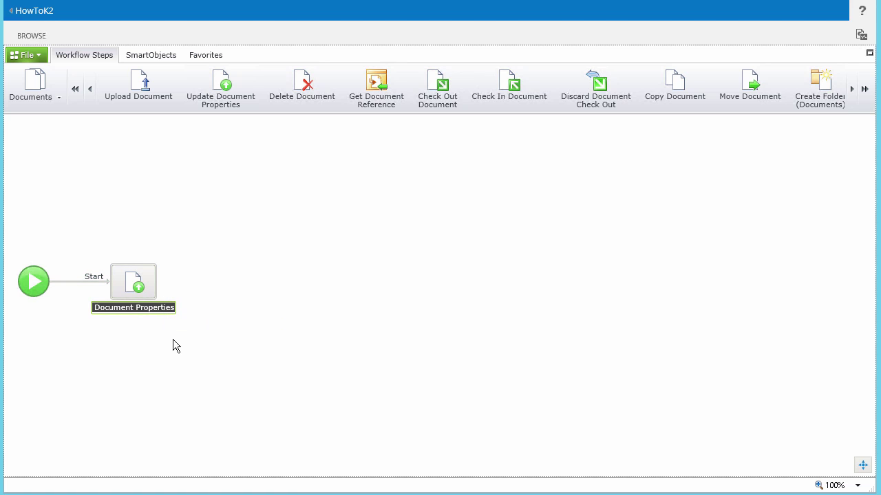
key(ctrl+v)
key(Return)
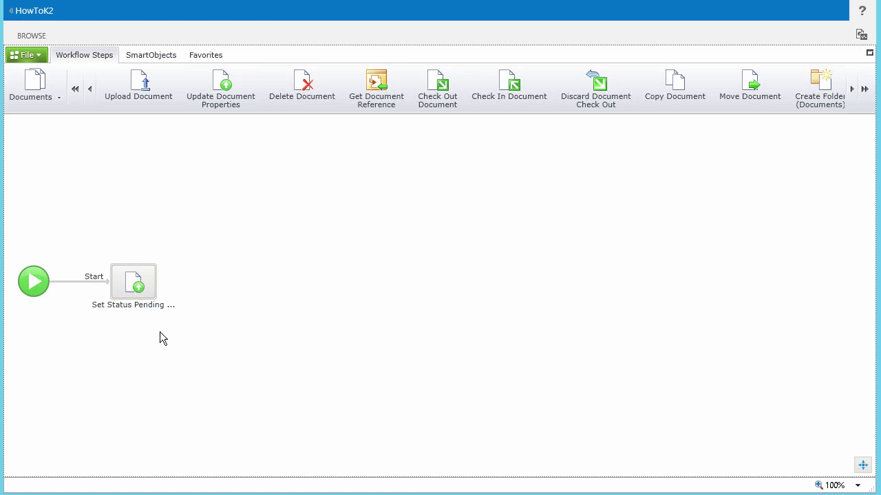
Add an outcome named "Continue" to the Set Status Pending Review step, linked to a new workflow step.
mouse_move(146, 287)
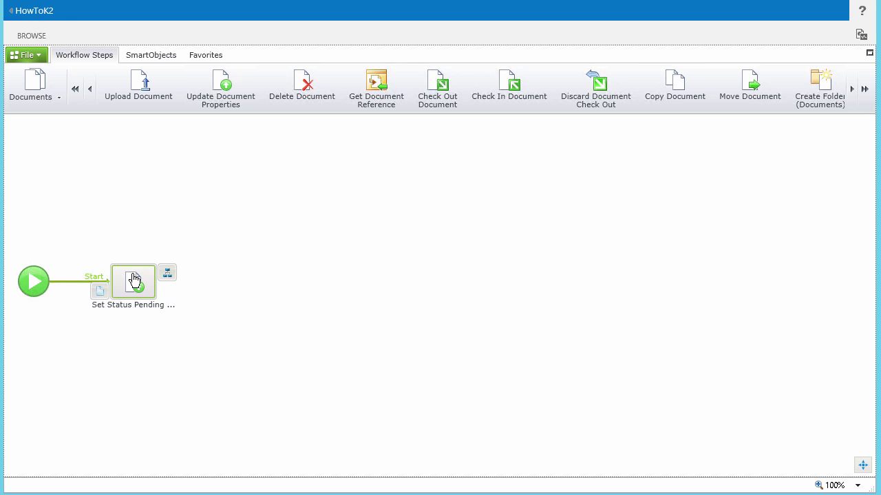
click(168, 276)
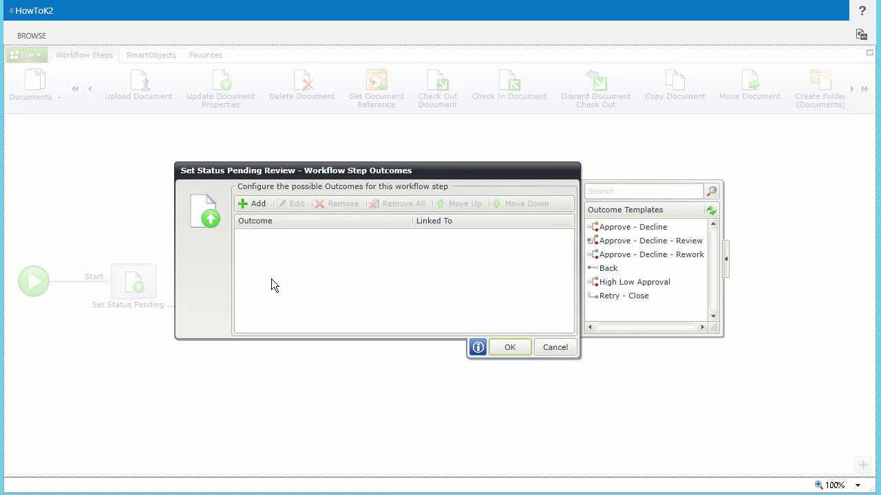
click(259, 204)
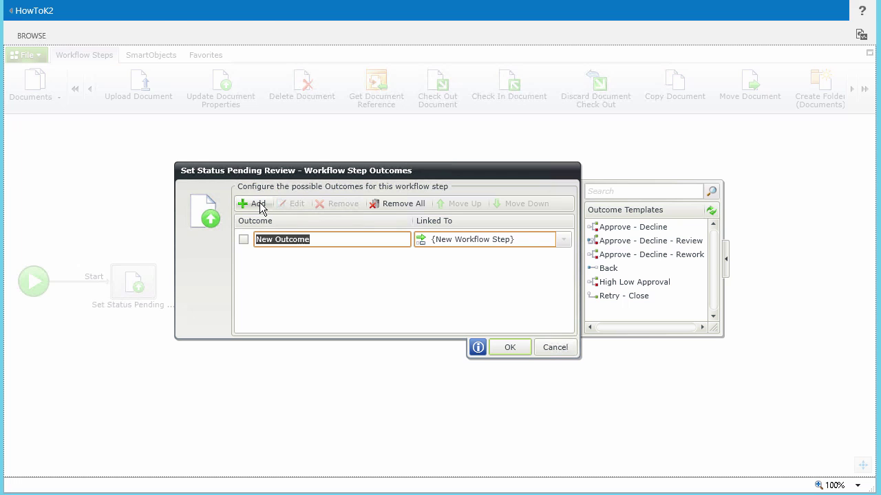
text(Continue)
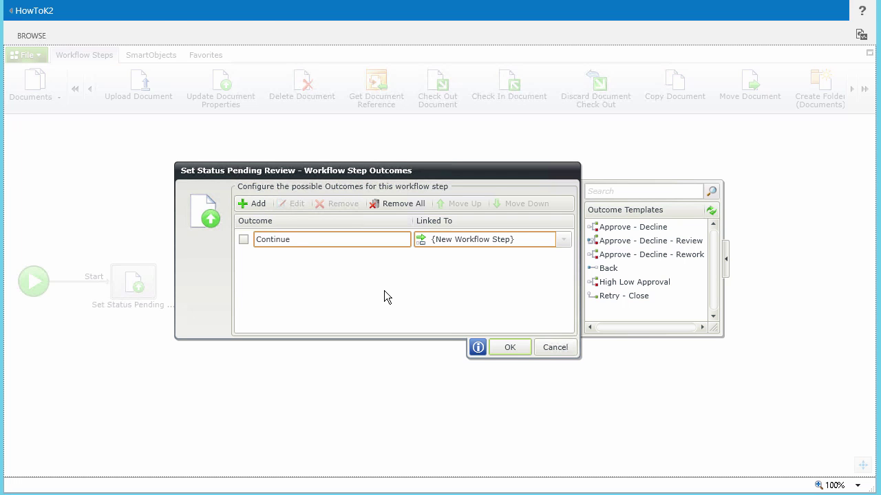
click(510, 348)
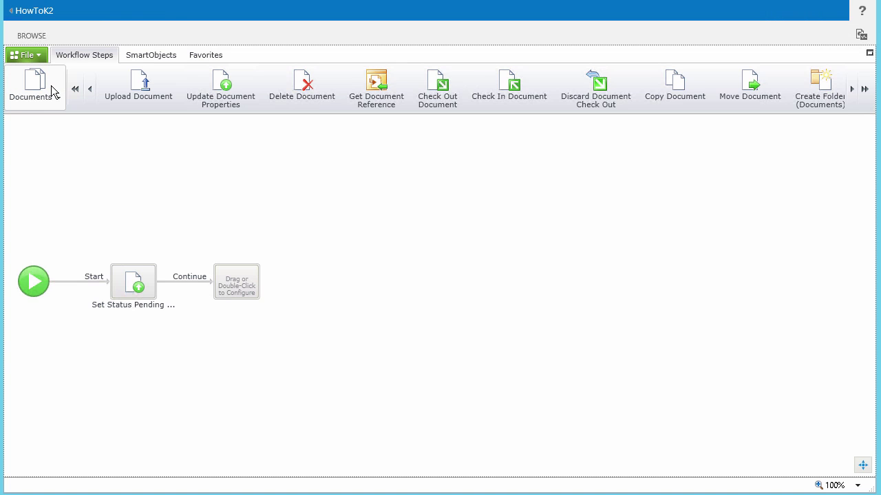
Add a SmartForms User Task after Continue, named "Review Document", with the instruction "Please review the attached document and indicate your decision".
click(54, 95)
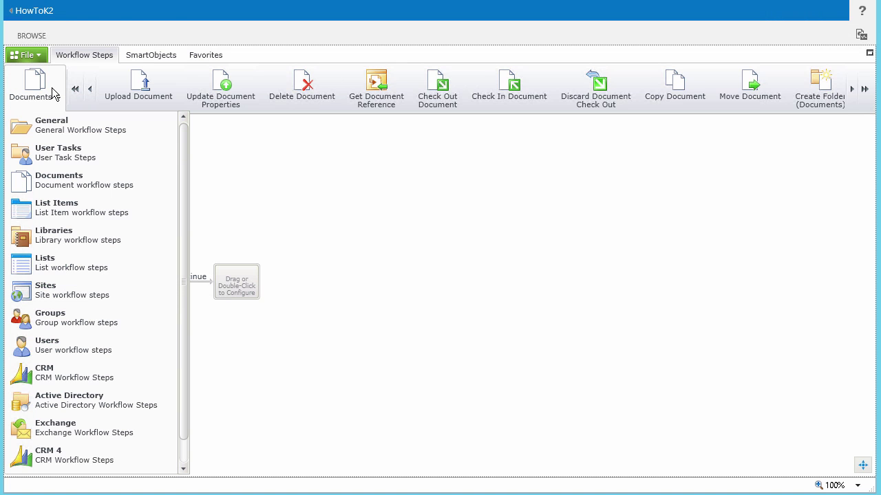
click(55, 125)
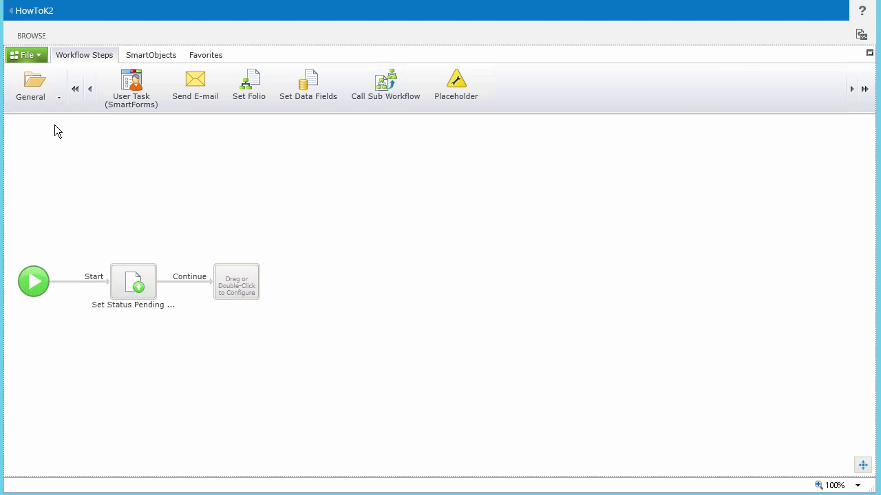
drag(132, 82, 234, 282)
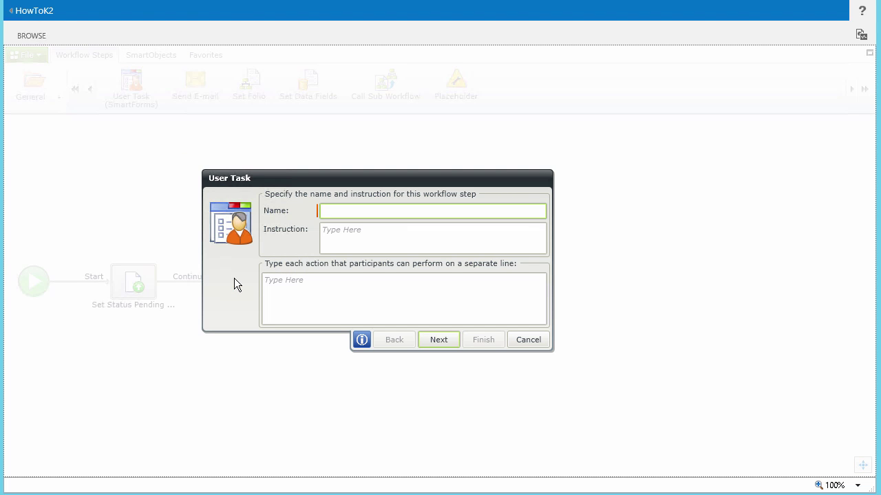
text(Review )
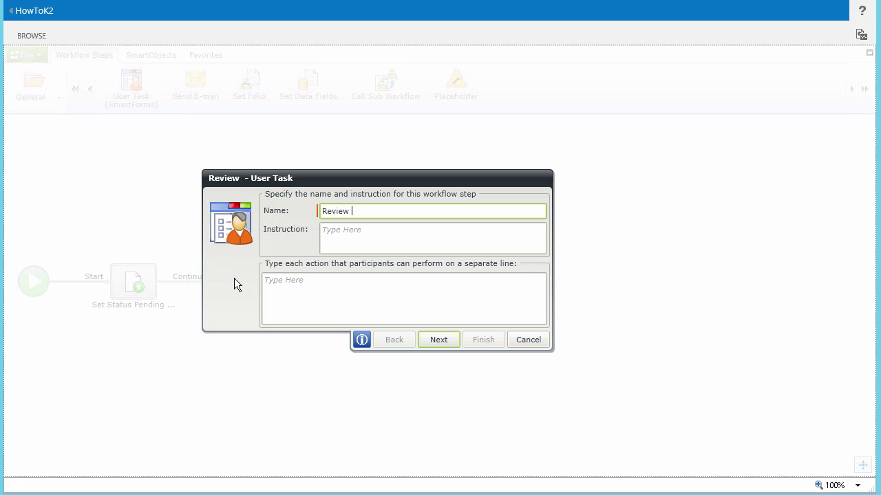
text(Document)
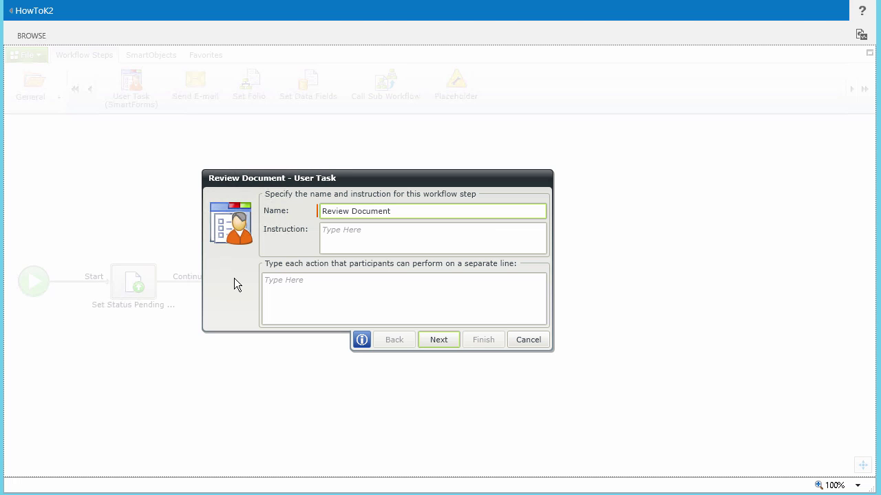
click(334, 238)
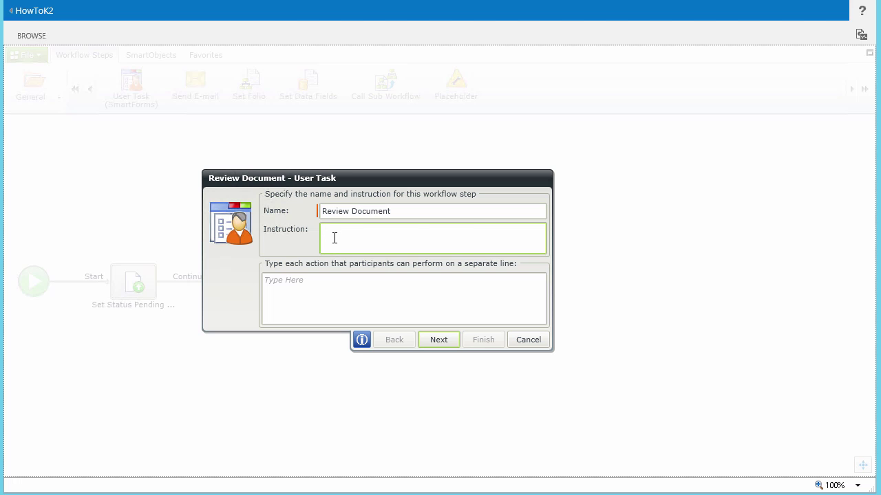
text(Please review the attached document and indicate your decision)
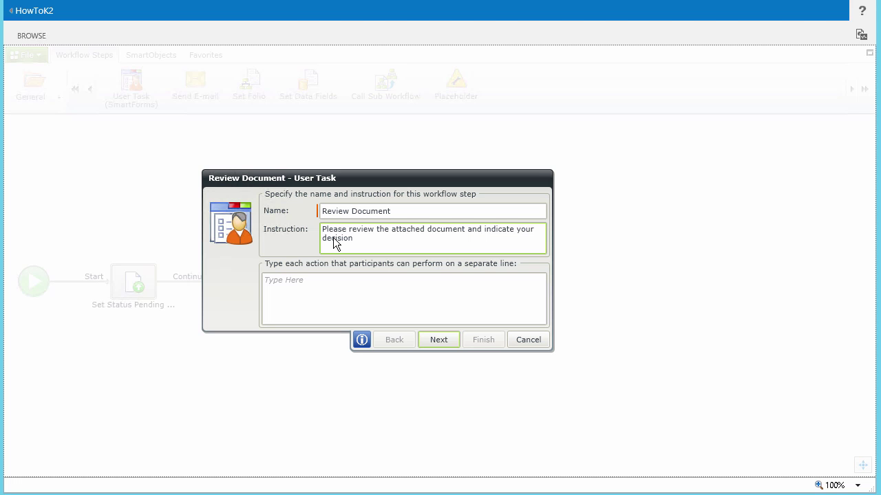
Define the Review Document task's participant actions as "Reviewed and Accepted" and "Rework Required".
click(315, 282)
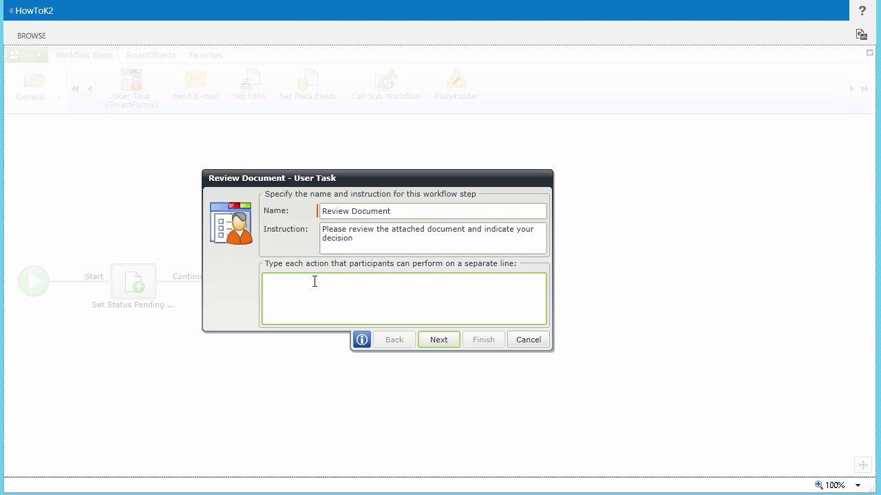
text(Reviewed and Accepted Rework Required)
click(447, 340)
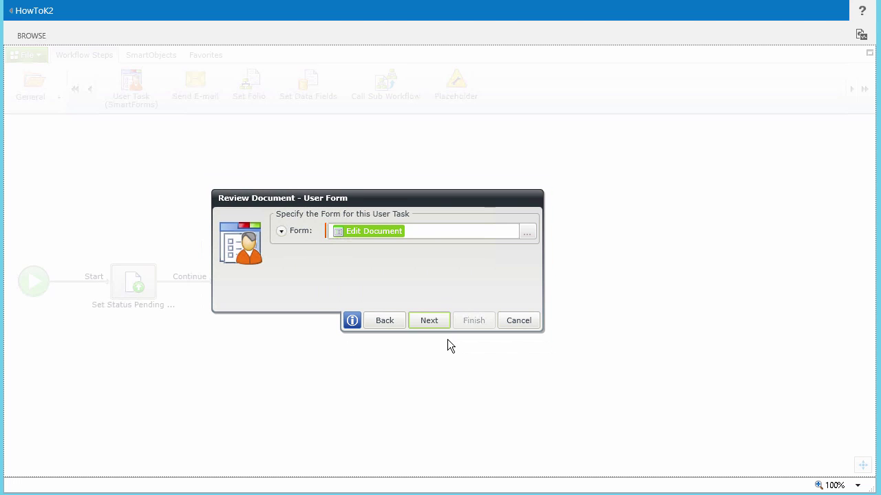
Set the task's form to Display Document from the Documents to Review and Approve library, and proceed to the participants.
click(527, 233)
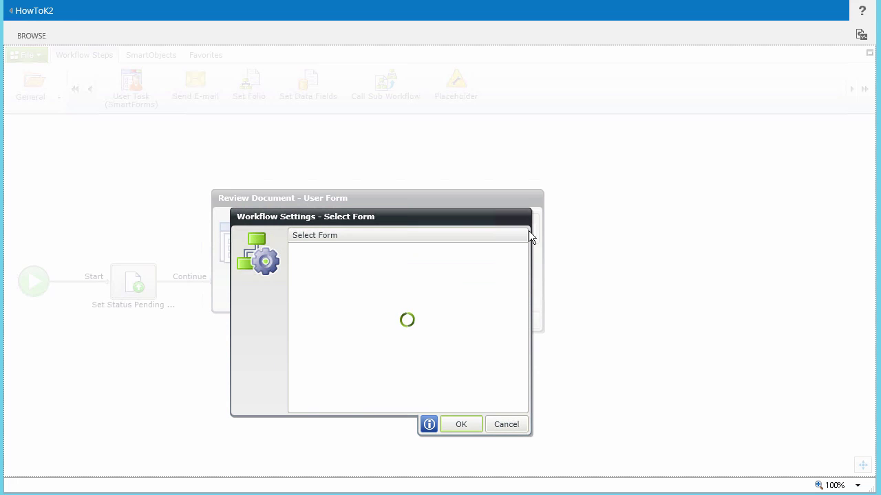
drag(521, 267, 522, 324)
click(428, 339)
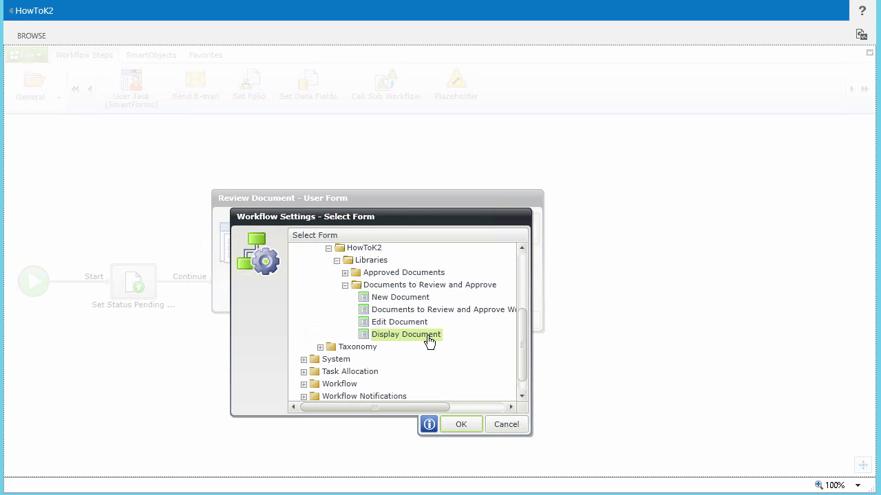
click(449, 426)
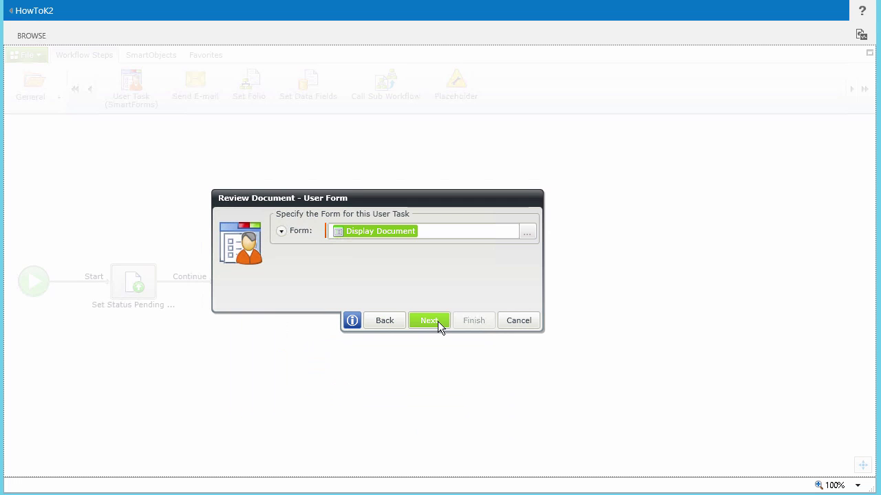
click(438, 321)
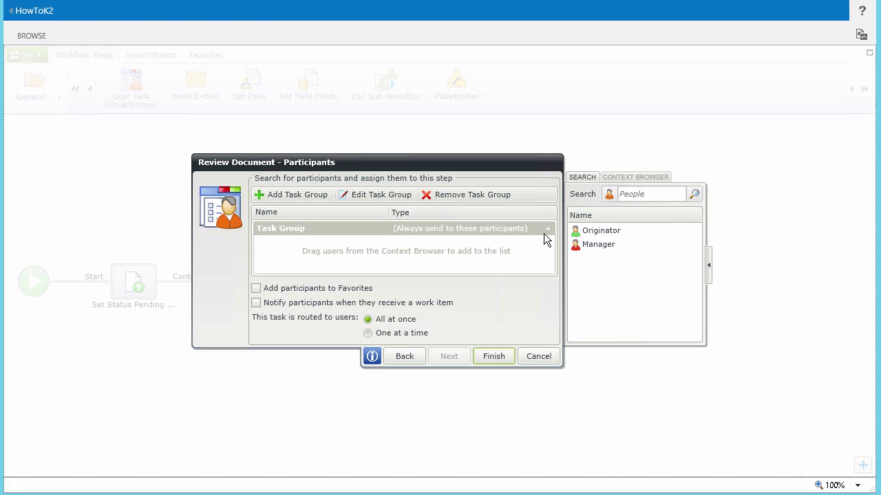
Assign the Reviewers field of the Documents to Review and Approve item reference as participant in the Review Document task group.
click(625, 179)
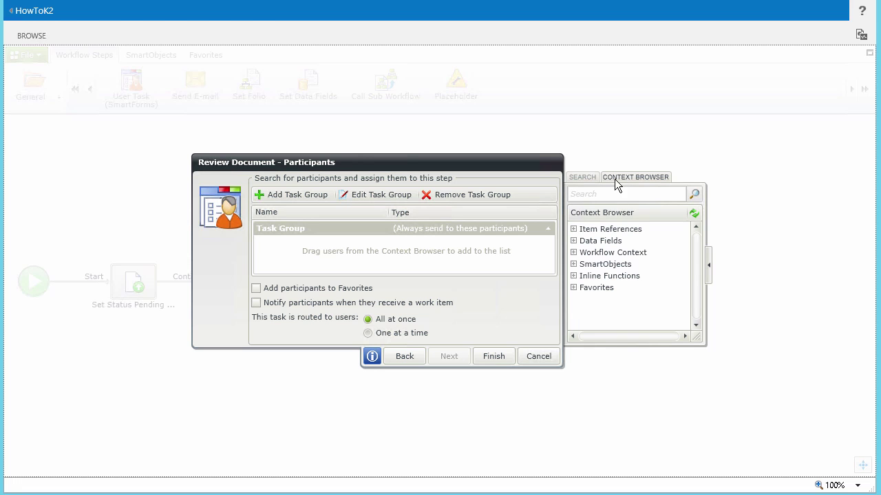
click(574, 229)
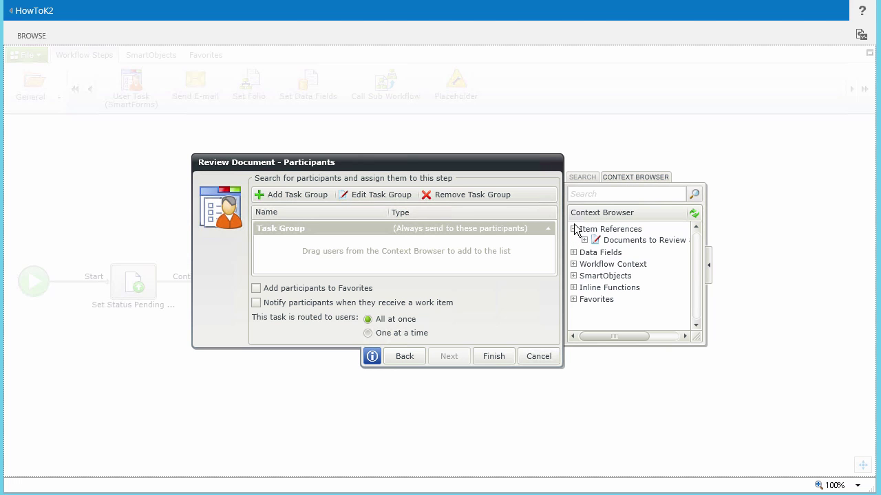
click(584, 240)
drag(700, 337, 798, 338)
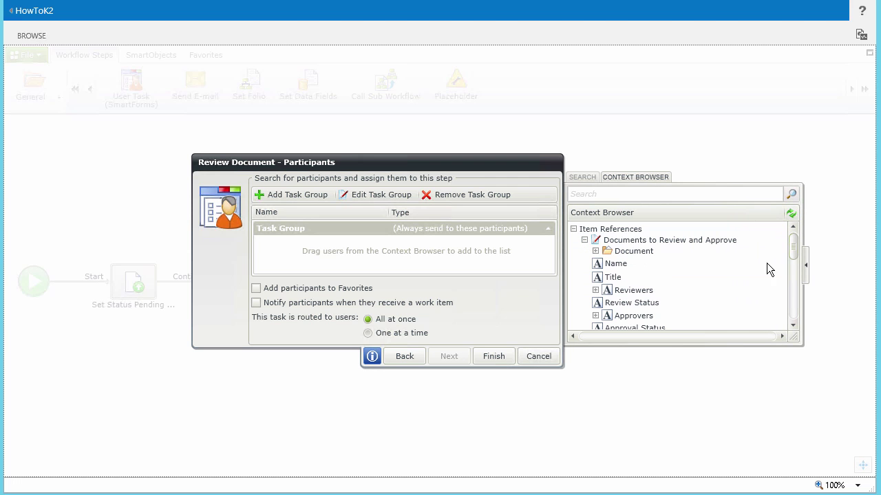
drag(637, 296, 375, 248)
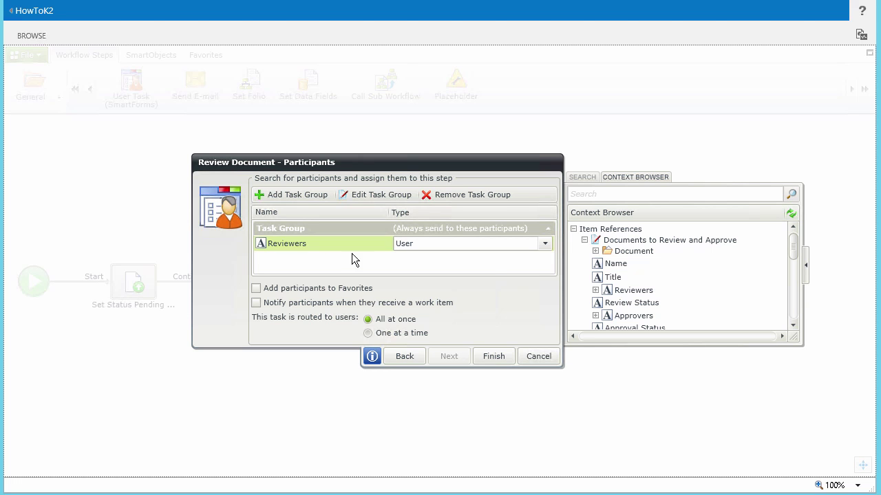
Enable notifying participants when they receive a work item, and turn on customization of the notification message.
click(256, 303)
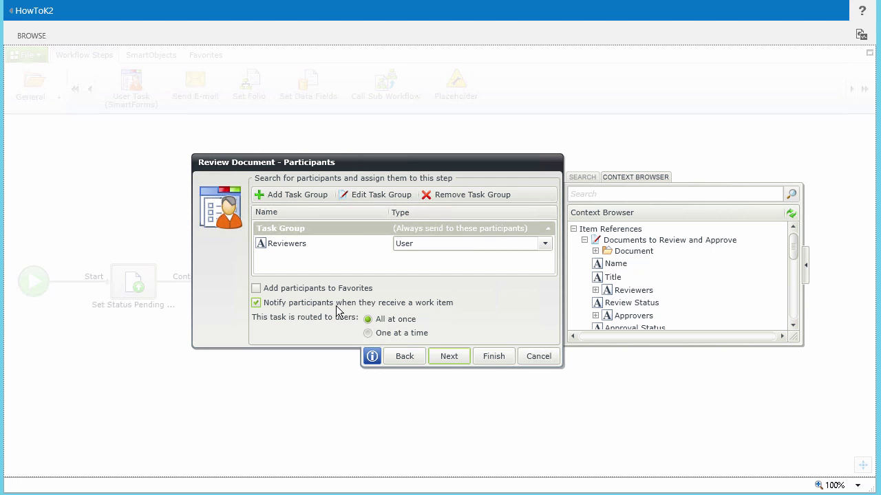
click(449, 358)
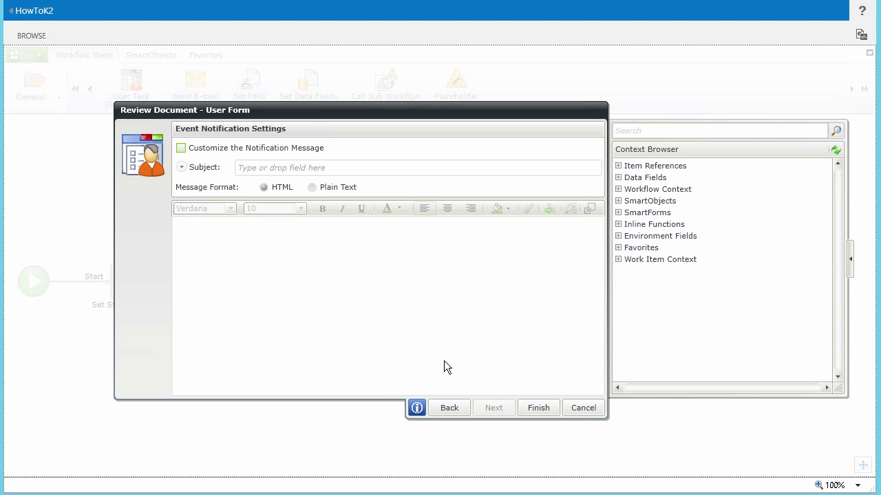
click(183, 149)
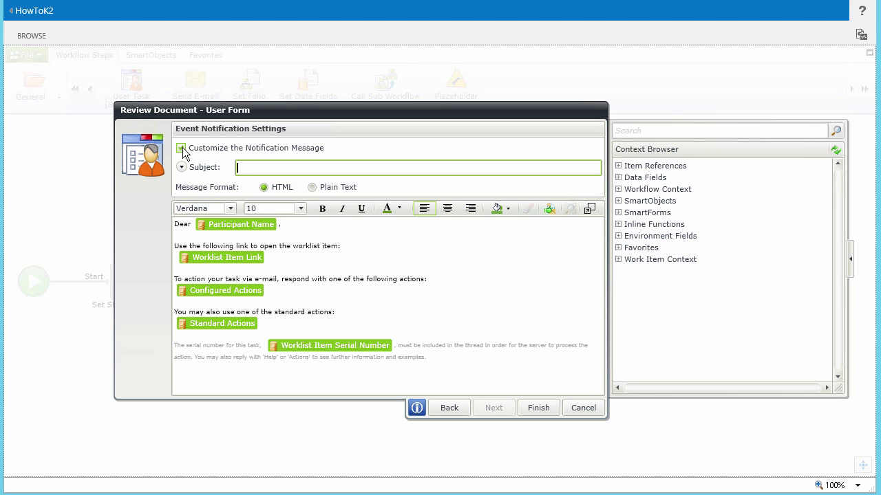
Set the notification subject to "Document submitted for your review:" followed by the Title field, and add the Document field as attachment.
text(Document submitted for your review:)
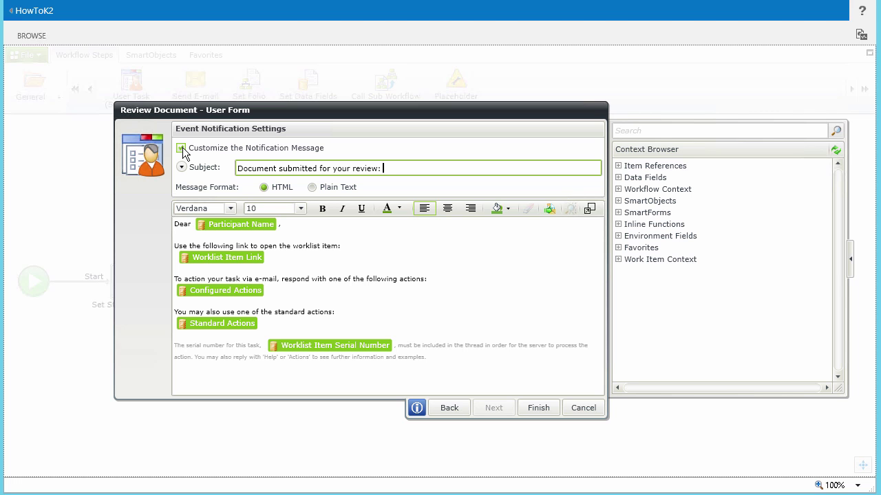
click(618, 165)
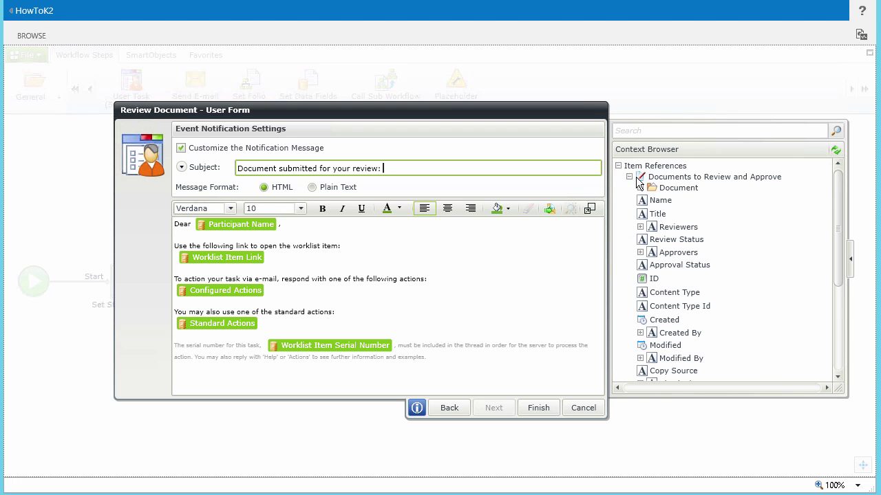
drag(659, 217, 515, 165)
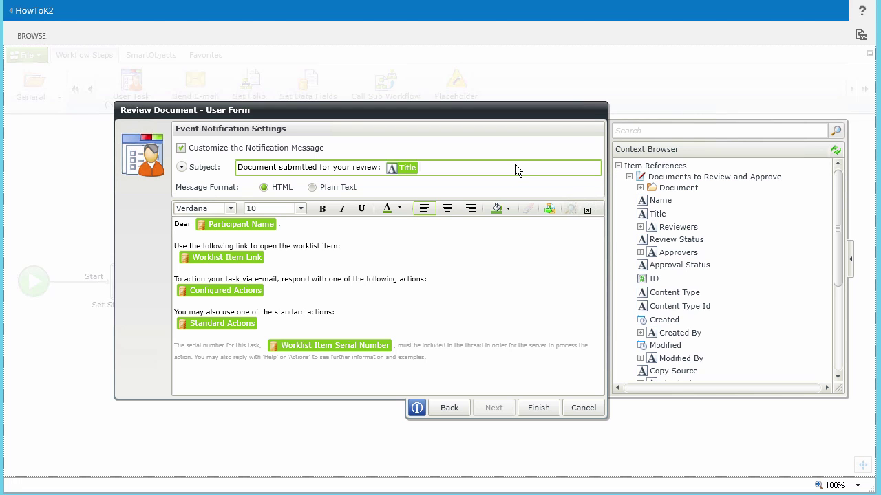
click(182, 167)
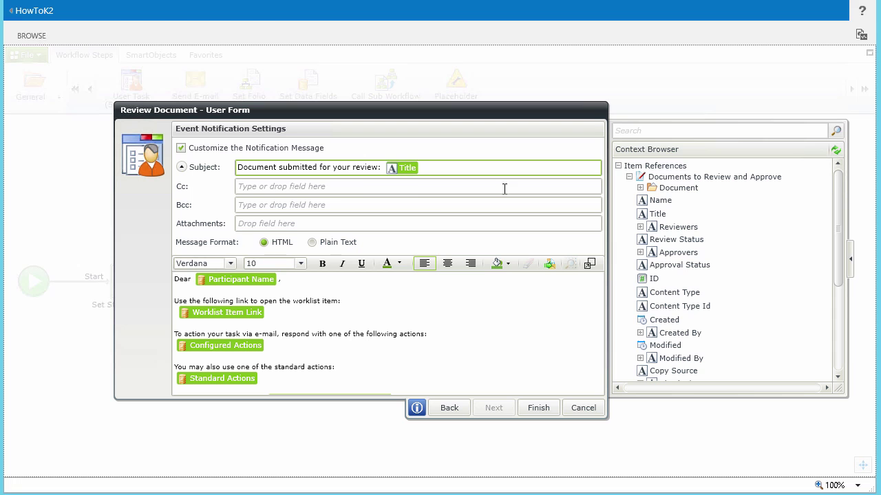
drag(670, 192, 327, 225)
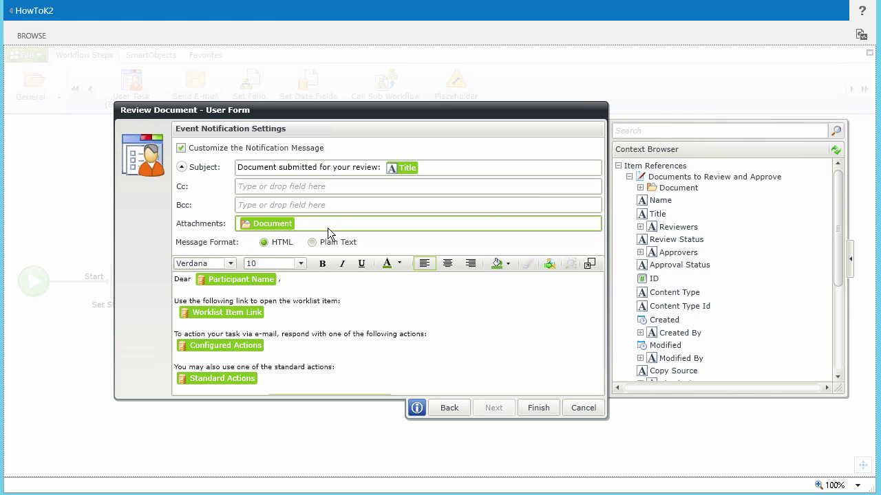
Below the greeting, add "A document has been submitted for your review. Please review the attached document and indicate your review decision in one of the following ways:".
click(328, 278)
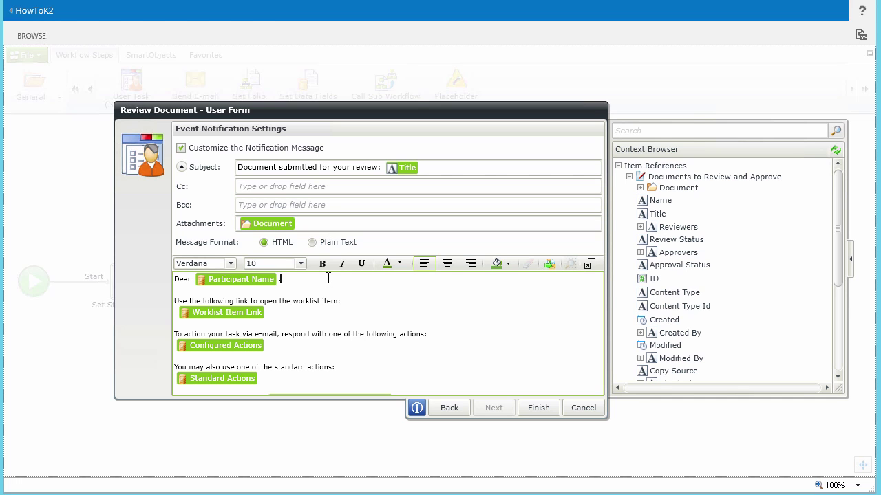
text(,)
key(Return)
key(Return)
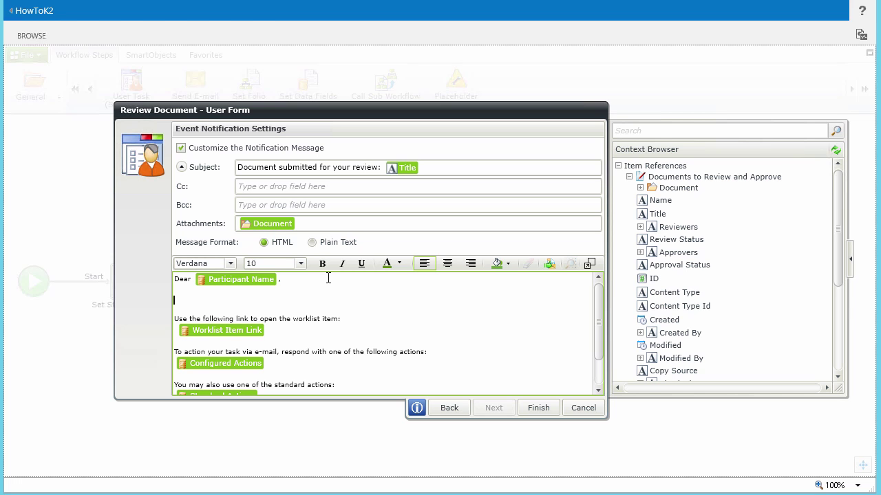
text(A document has been submitted for your review. Please review the attached document and indicate your review decision in one of the following ways:)
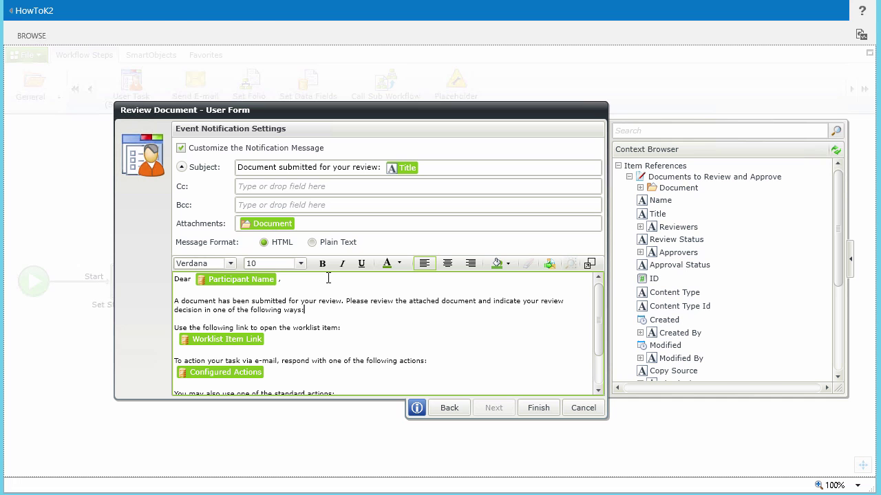
click(550, 406)
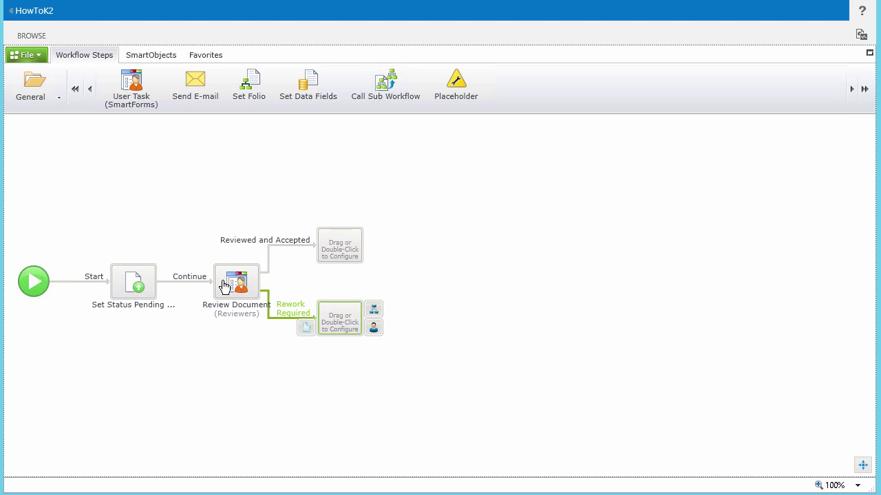
Change the Review Document step's Reviewed and Accepted outcome rule to require All participants to select that action.
mouse_move(234, 282)
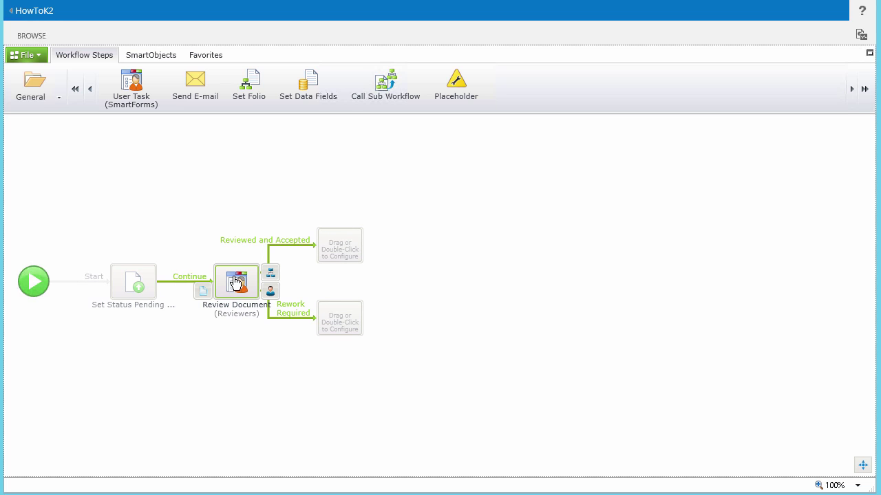
click(268, 275)
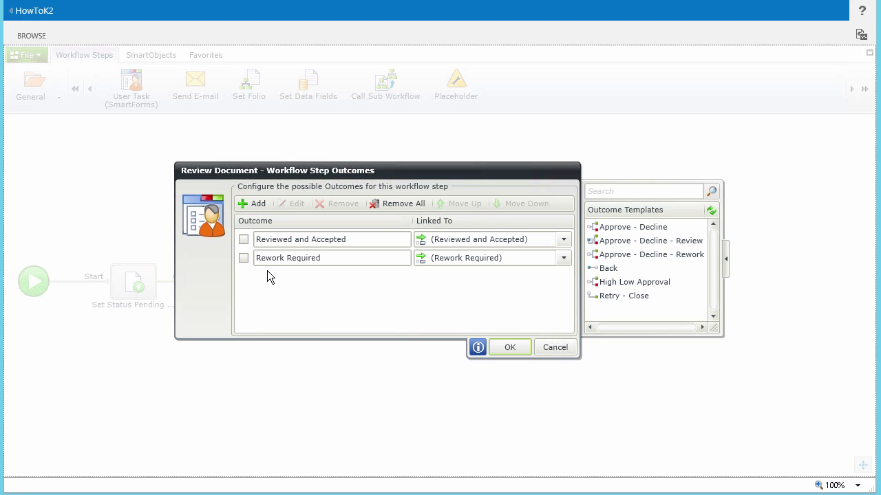
click(245, 239)
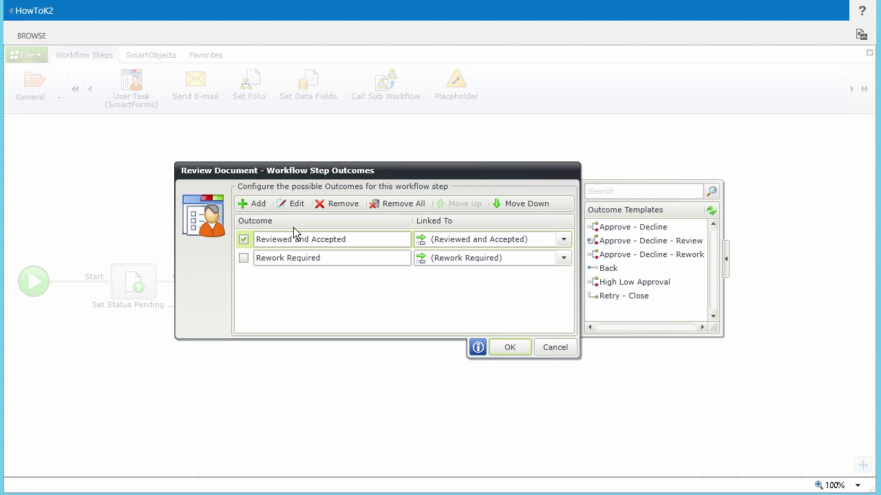
click(298, 205)
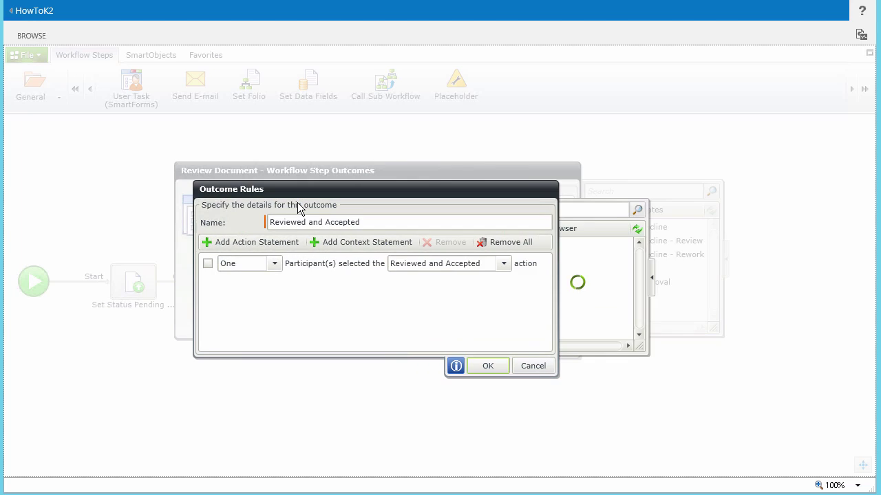
click(275, 264)
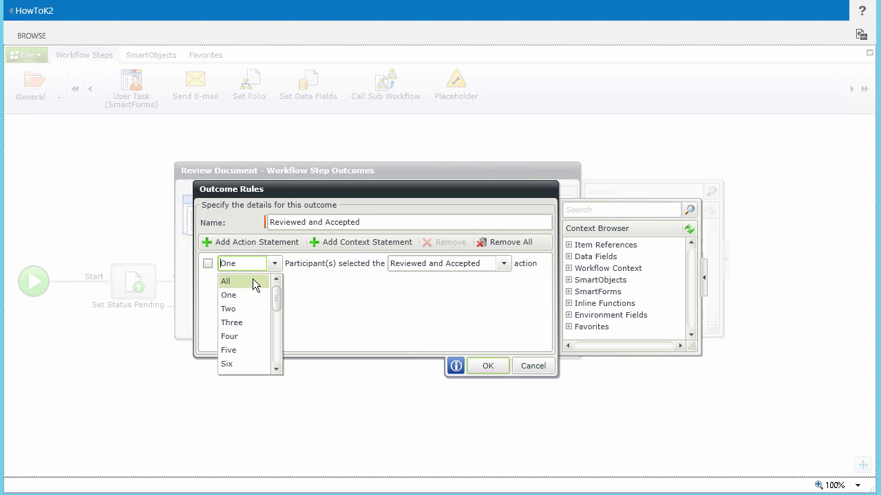
click(252, 281)
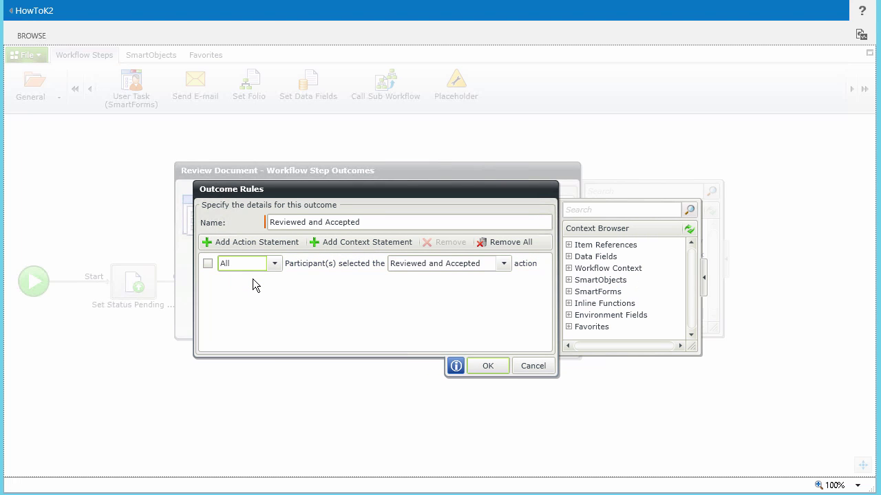
click(485, 367)
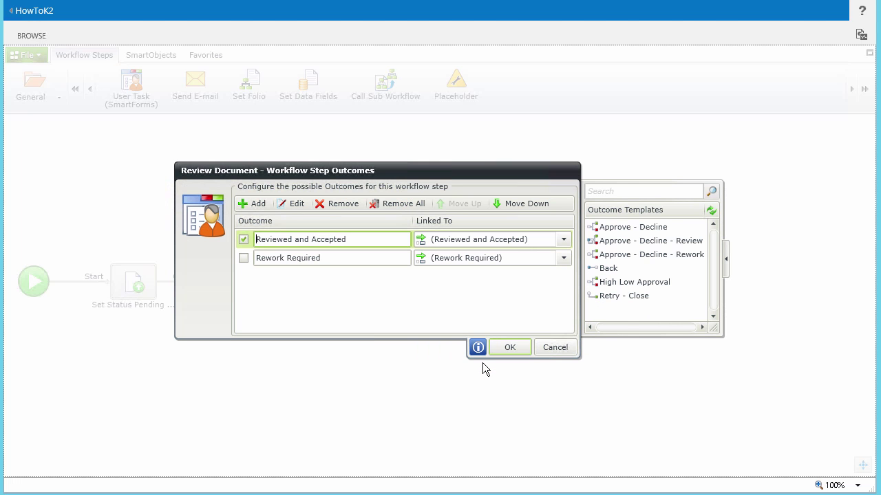
Check how many participants the Rework Required outcome rule of the Review Document step needs.
click(242, 241)
click(245, 259)
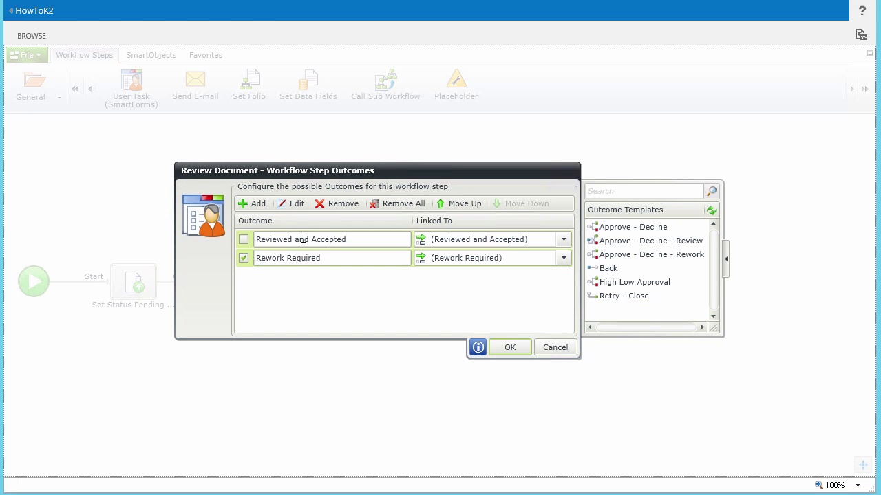
click(299, 204)
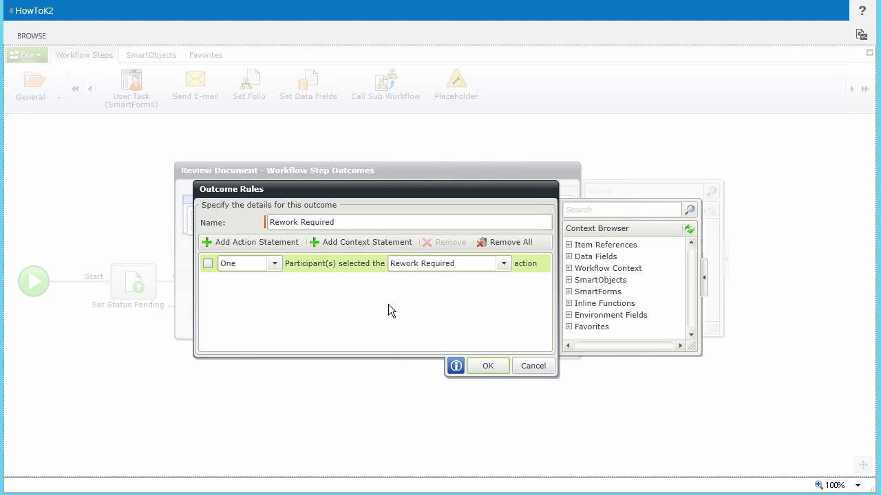
click(526, 365)
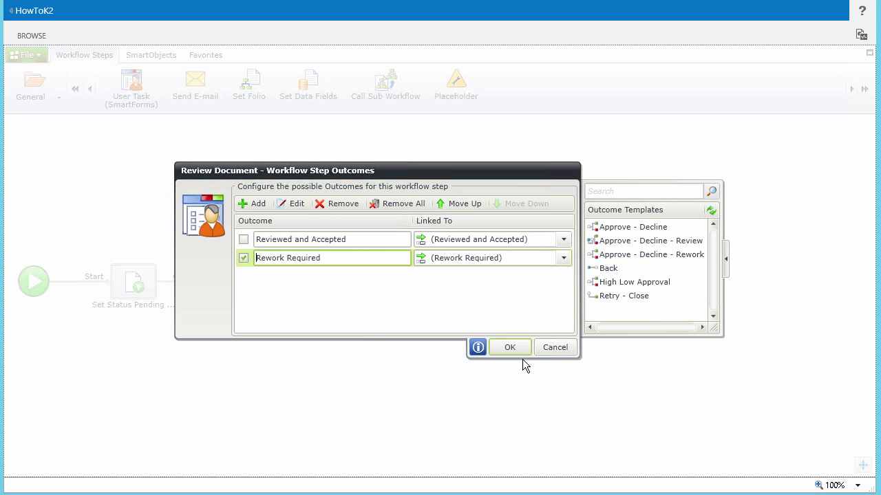
Confirm the Review Document step's outcomes and save the current workflow.
click(507, 348)
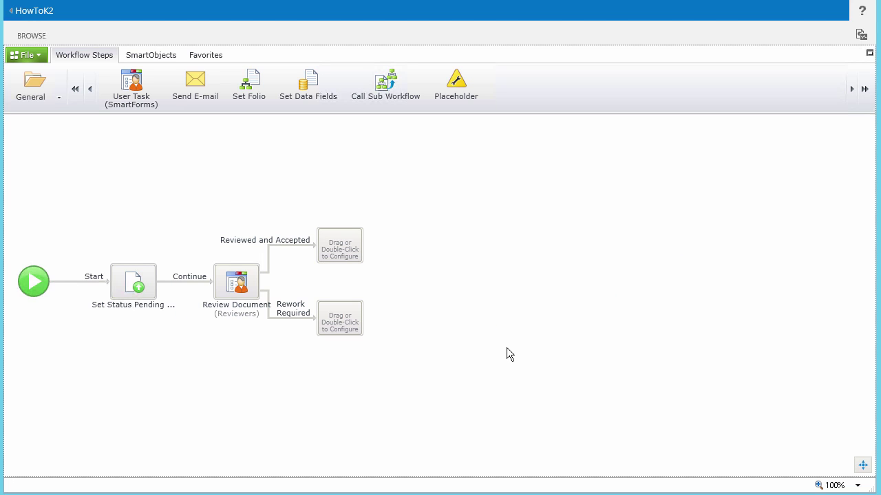
click(39, 56)
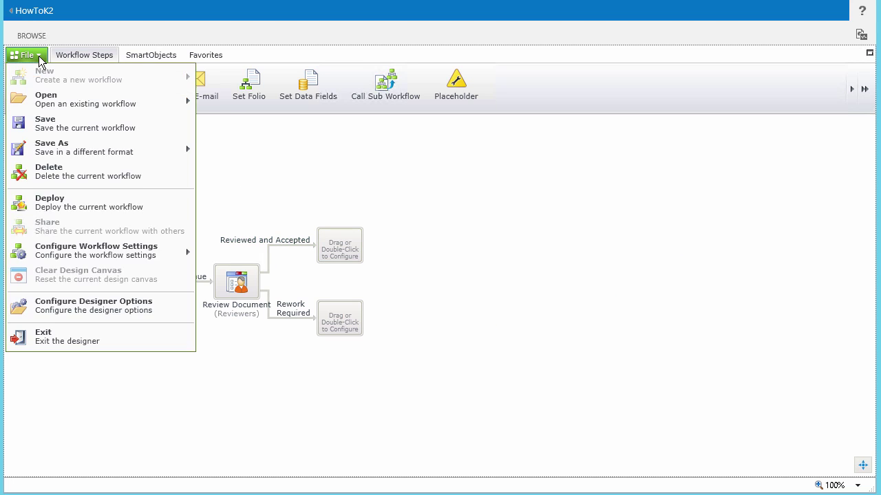
click(50, 131)
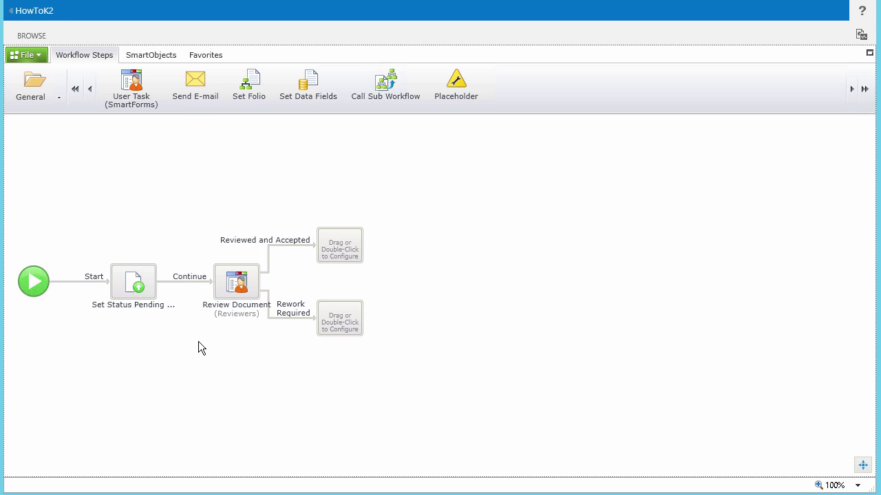
Add an Update Document Properties step to the Rework Required branch that sets the workflow document's Review Status to "Rework Required".
click(45, 89)
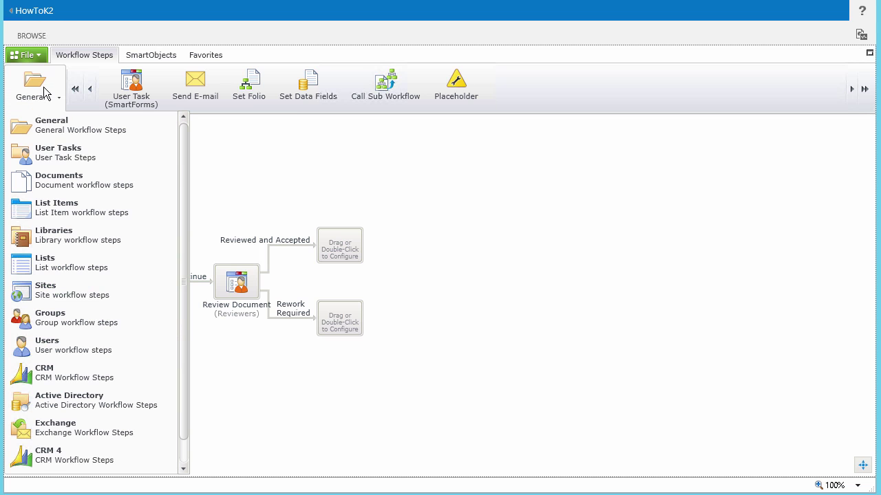
click(51, 173)
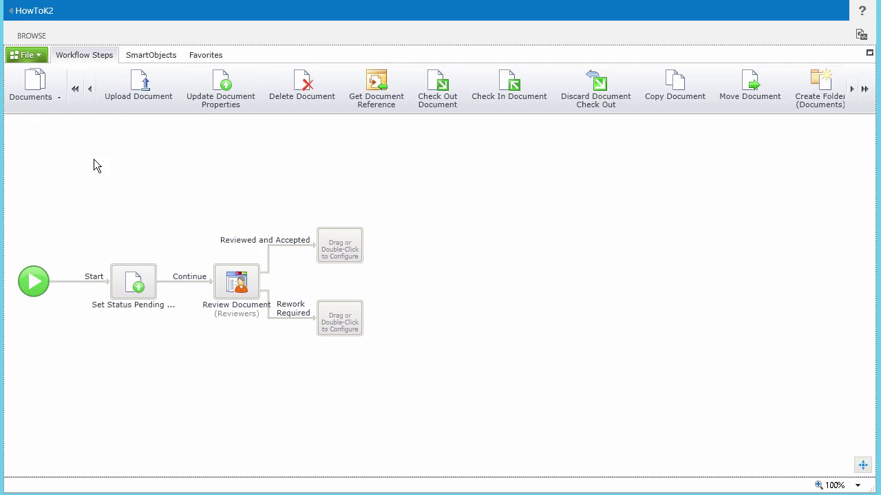
drag(221, 86, 337, 324)
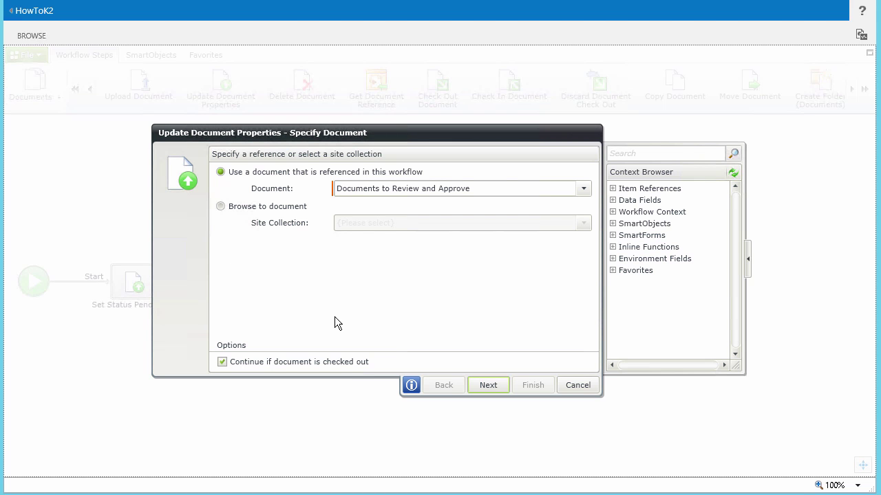
click(487, 385)
click(438, 274)
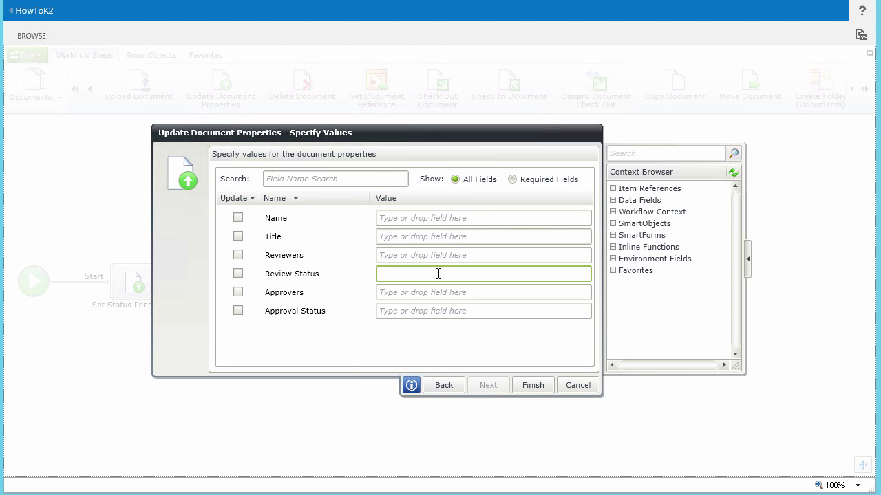
text(Rework Required)
click(533, 384)
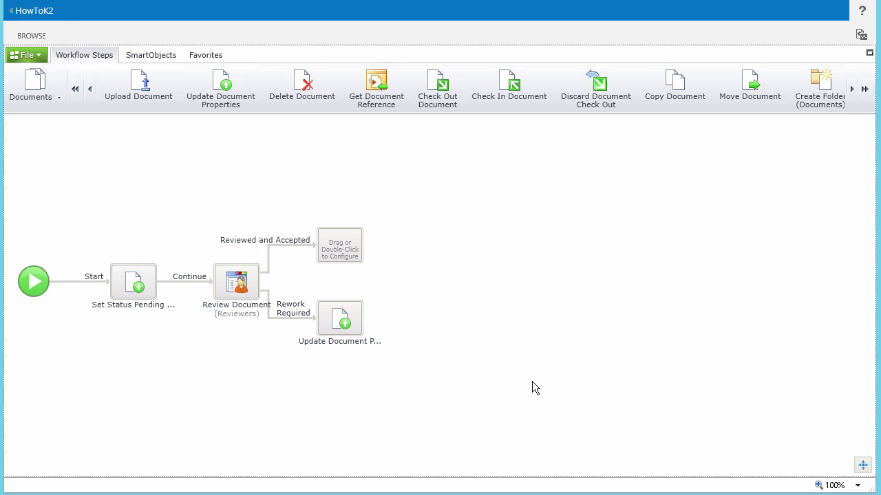
Rename the Update Document Properties step on the Rework Required branch to "Set Status Rework".
click(329, 344)
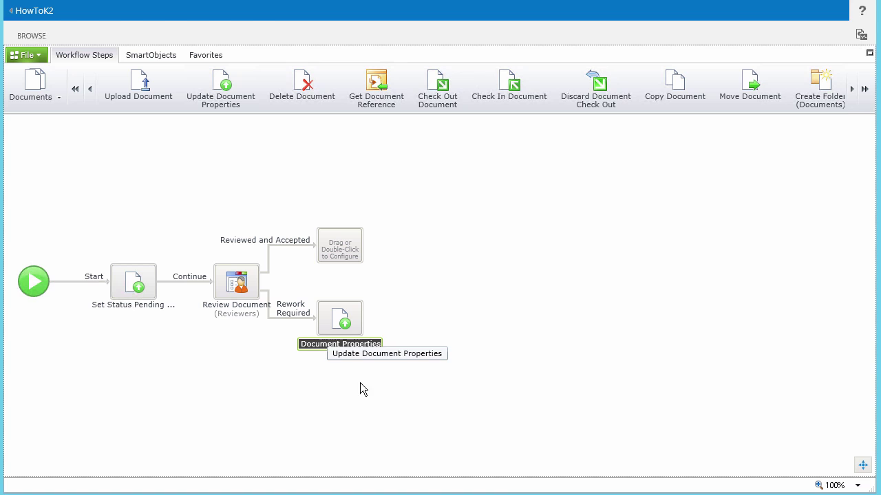
text(Set Status Rework)
key(Return)
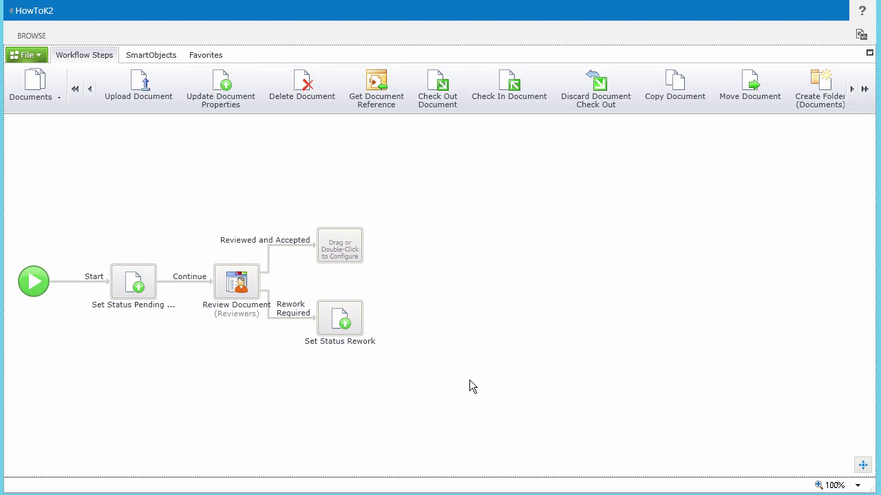
Add an outcome named "Continue" to the Set Status Rework step.
click(346, 326)
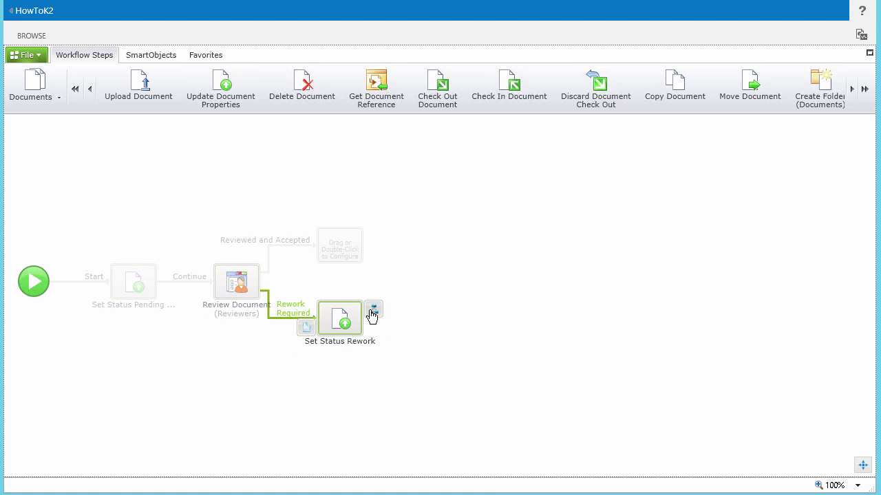
click(373, 311)
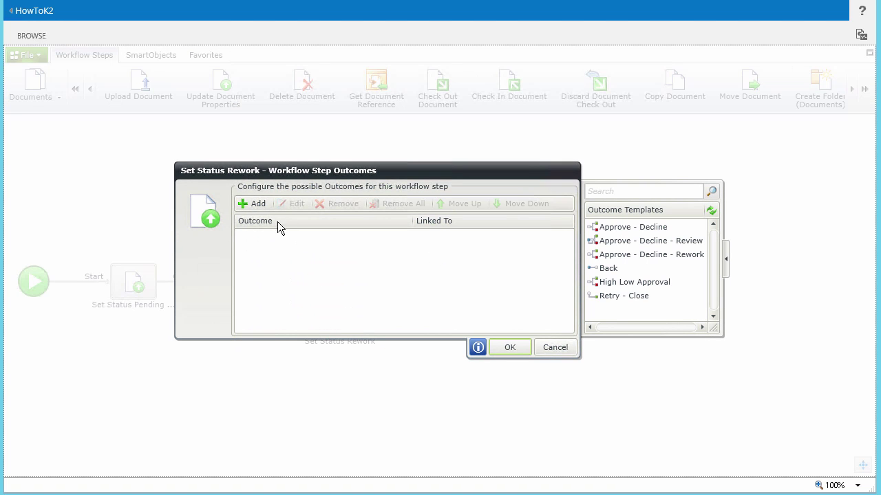
click(250, 204)
text(Continue)
click(507, 349)
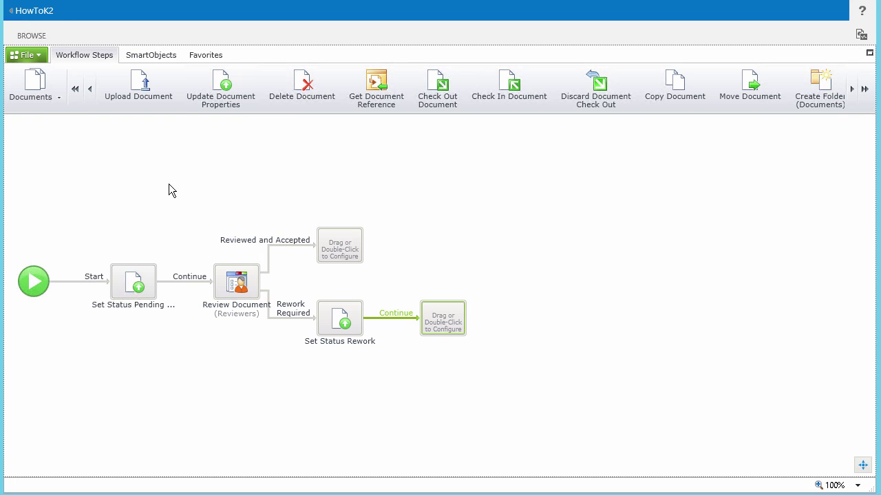
Add a "Rework Document" user task after Set Status Rework with instruction "Please rework and Resubmit the document for review, or cancel the Review workflow".
click(39, 100)
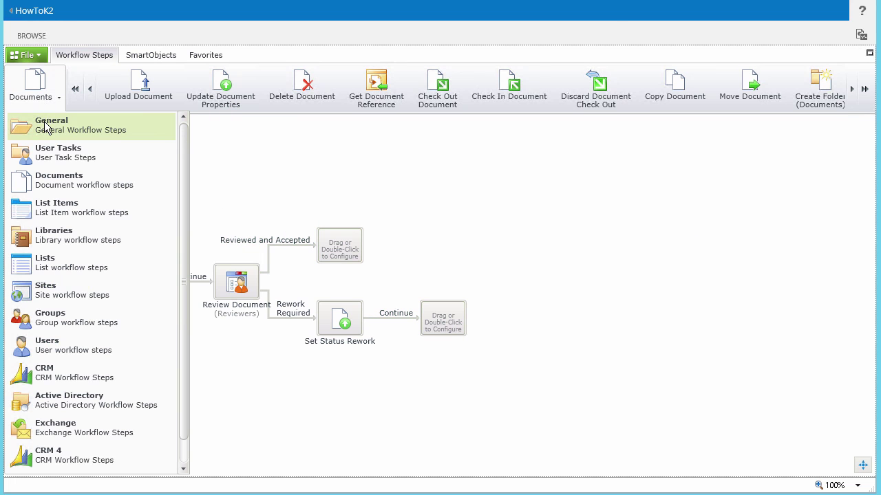
click(44, 123)
drag(165, 120, 441, 324)
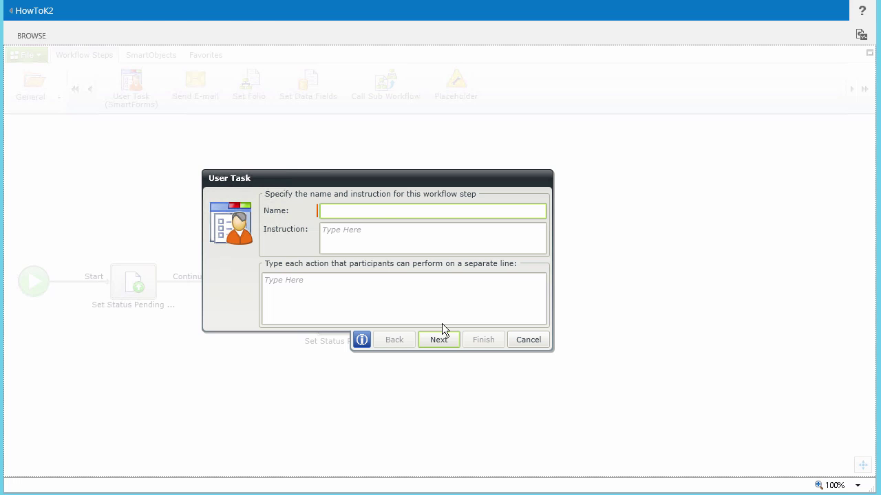
text(Rework Document)
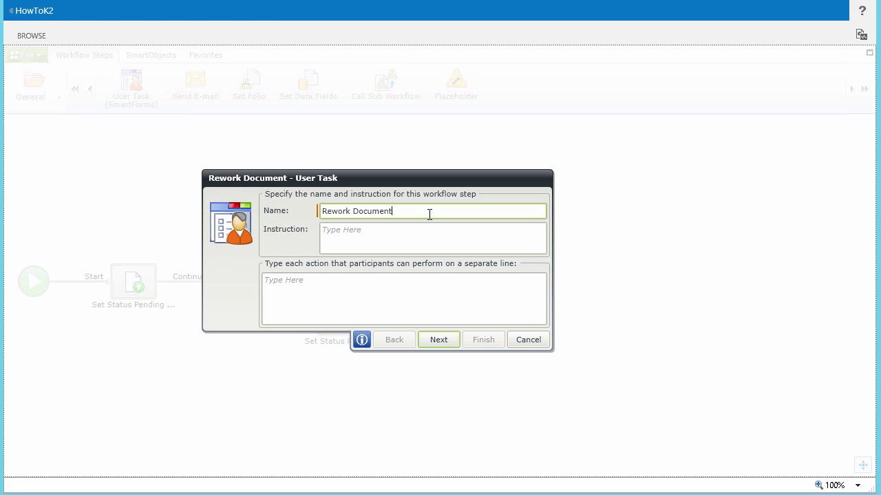
click(409, 240)
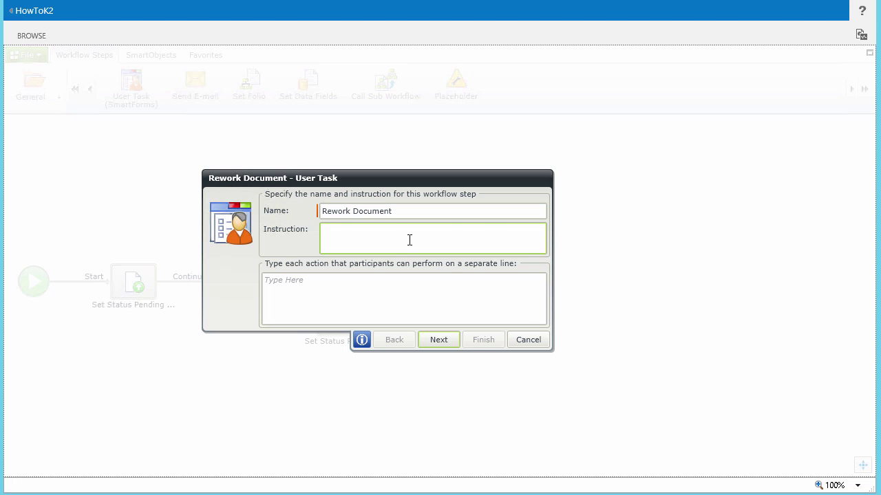
text(Please rework and Resubmit the document for review, or cancel the Review workflow)
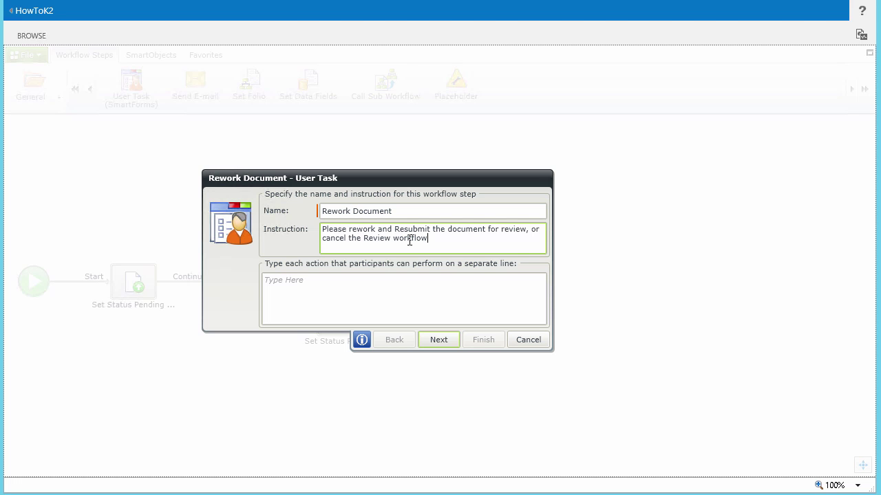
Give the Rework Document task the actions "Resubmit for Review" and "Cancel Review", and accept the Edit Document form.
click(324, 298)
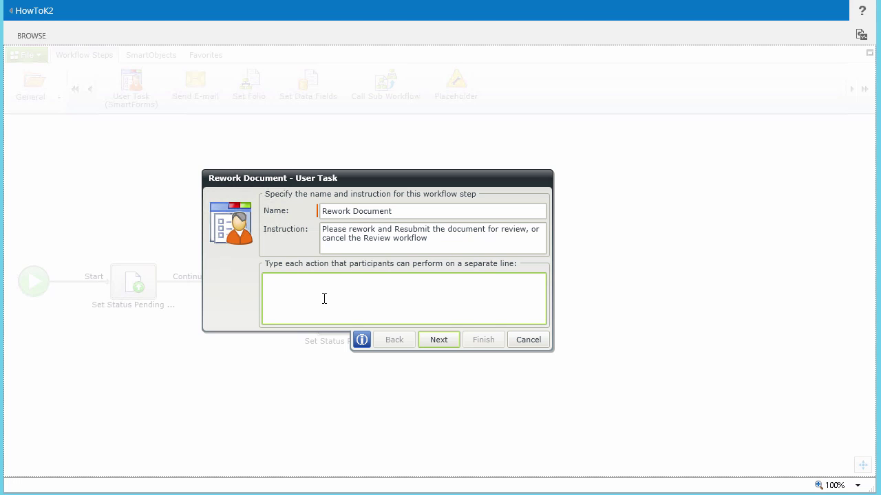
text(Resubmit for Review Cancel Review)
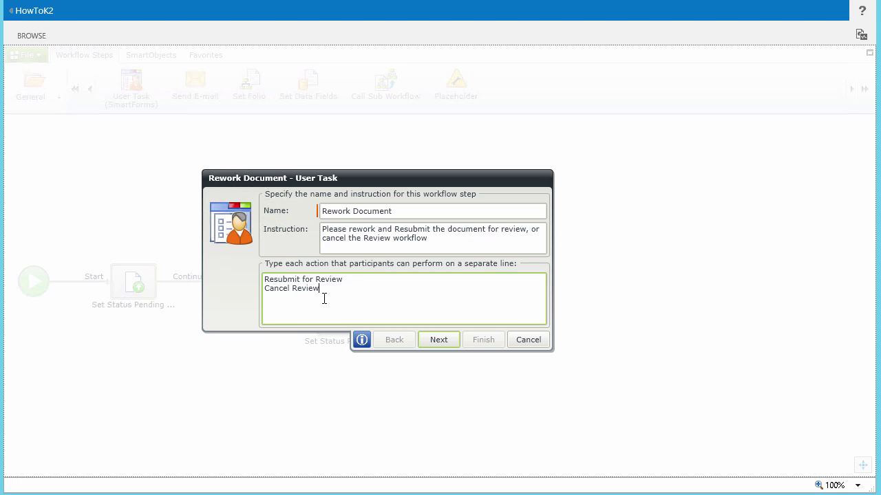
click(436, 340)
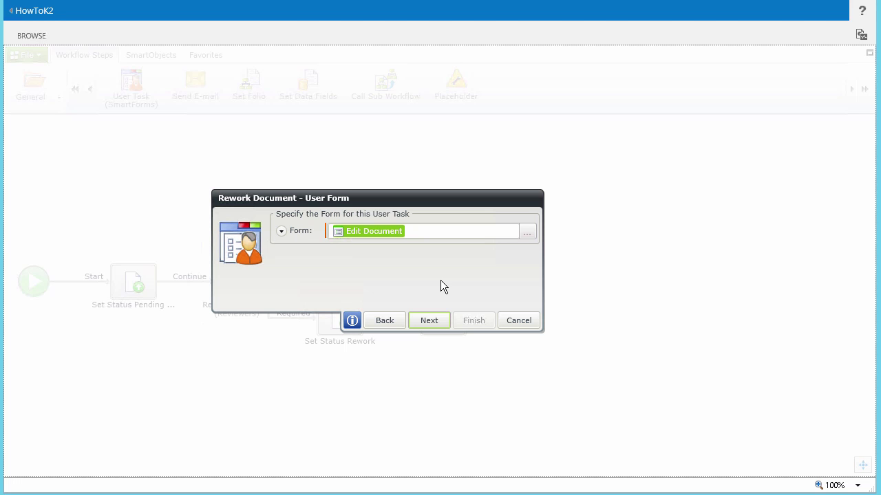
click(435, 318)
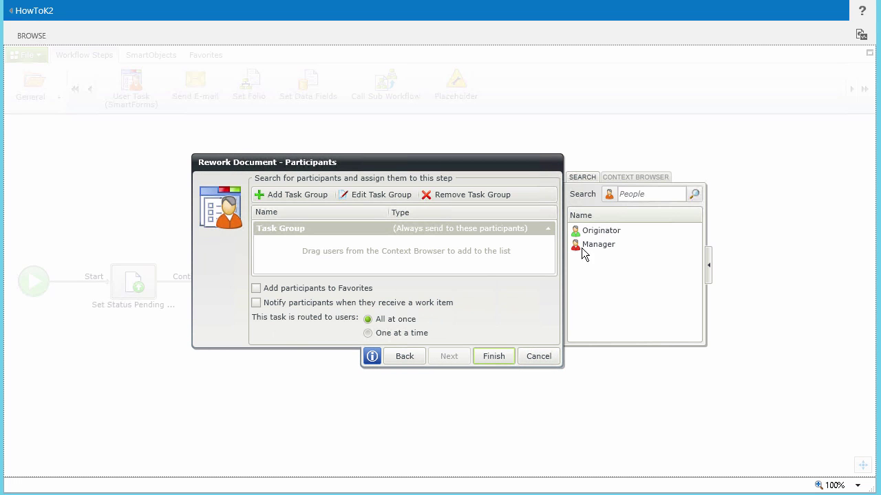
Assign the Rework Document task to the Originator and enable notifying participants when they receive a work item.
drag(606, 229, 388, 249)
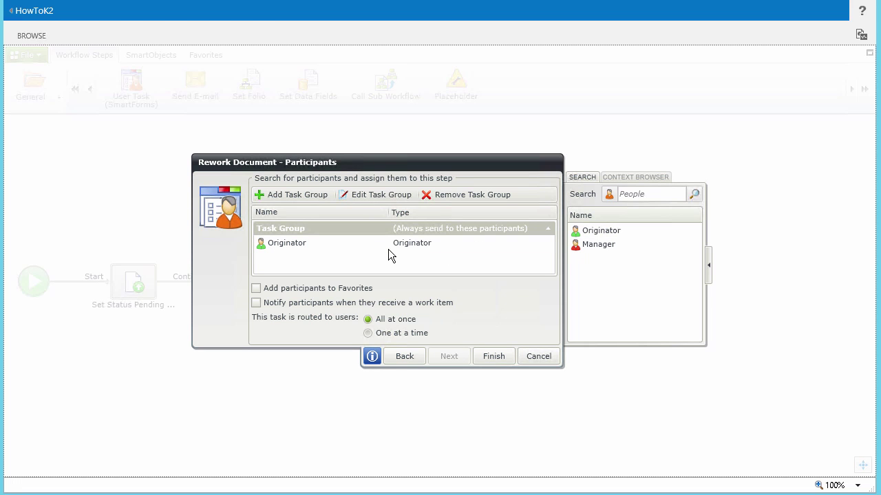
click(255, 304)
click(449, 356)
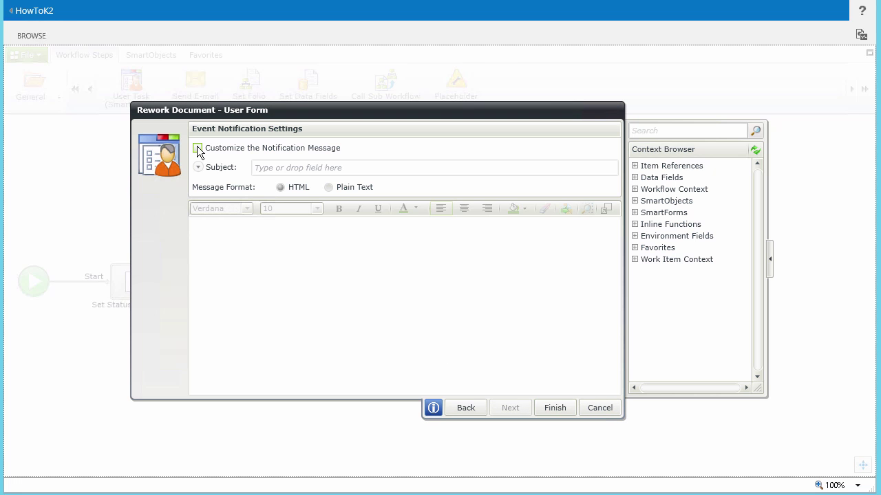
Customize the rework notification with the subject "Rework required for document:" followed by the Title field of the workflow document.
click(198, 148)
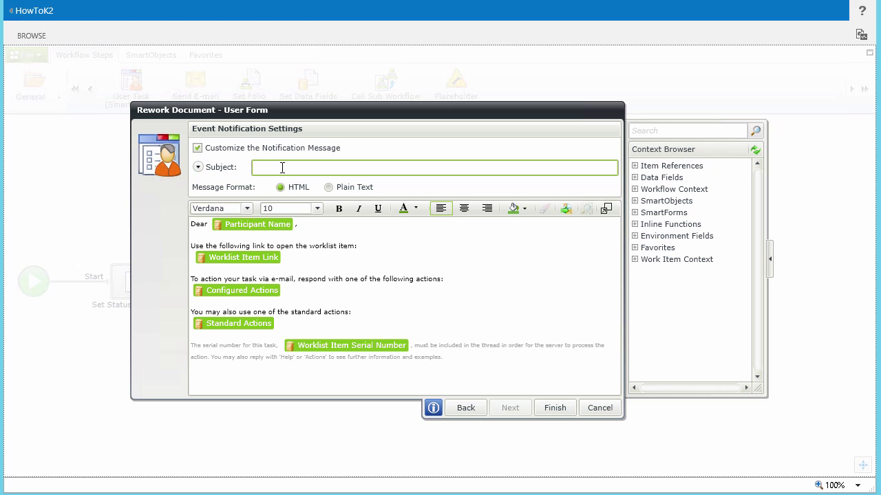
text(Rework required for document:)
click(635, 166)
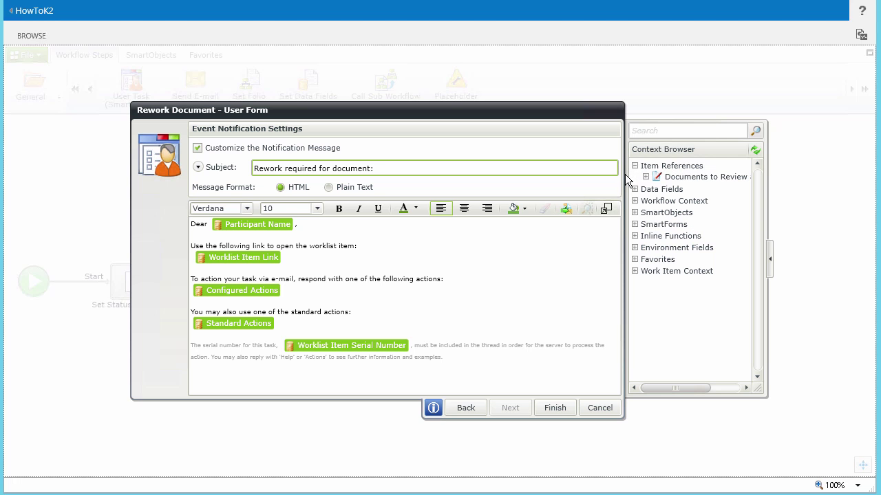
click(646, 177)
drag(673, 217, 530, 168)
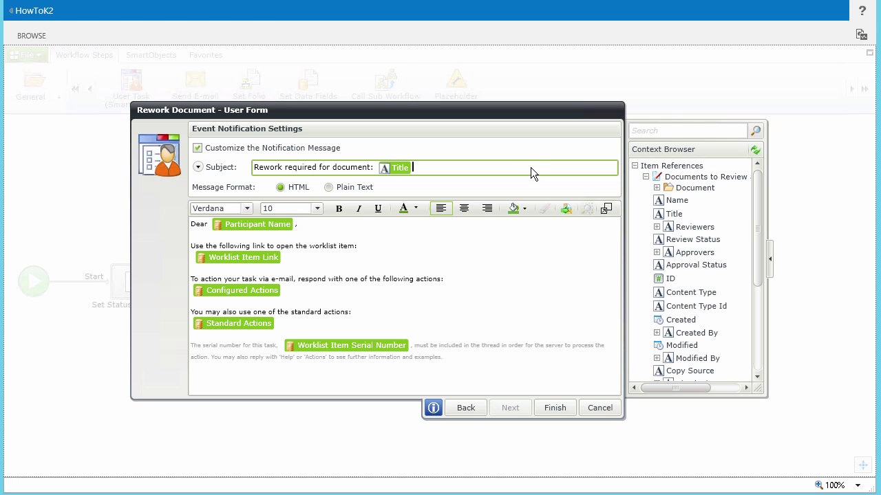
Add a paragraph below the notification greeting saying the document was returned for Rework, to resubmit it via the link after changes or cancel the review.
click(381, 223)
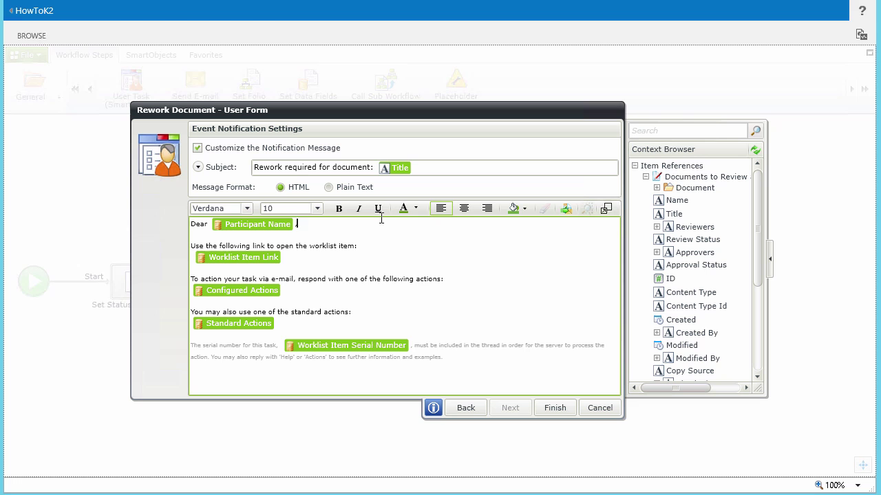
key(Return)
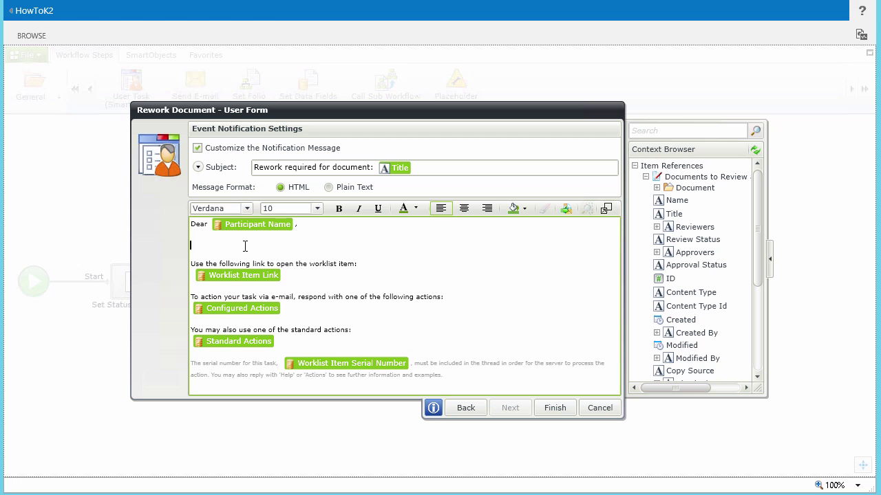
text(Your document has been returned for Rework. Please use the link below to resubmit the document once you have made the necessary changes (you may also use this form to cancel the review workflow))
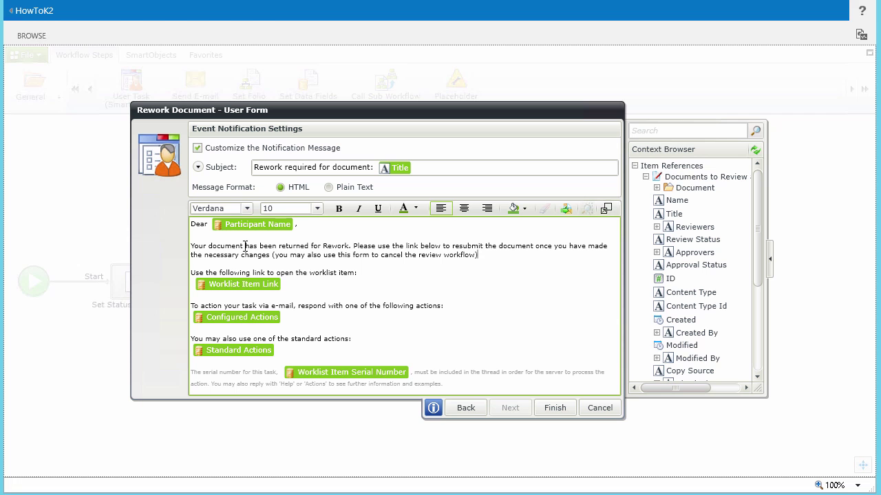
Delete the e-mail action and serial number text below the Worklist Item Link, and finish the Rework Document task.
drag(191, 305, 522, 410)
key(Delete)
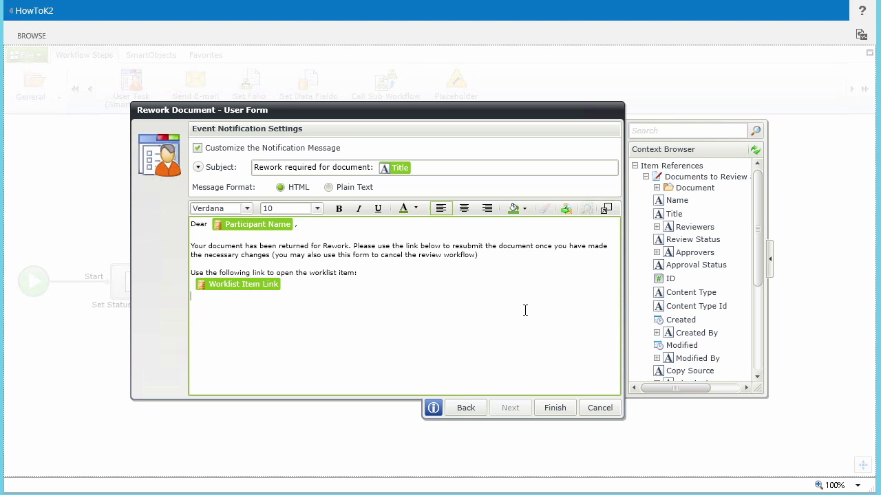
click(554, 408)
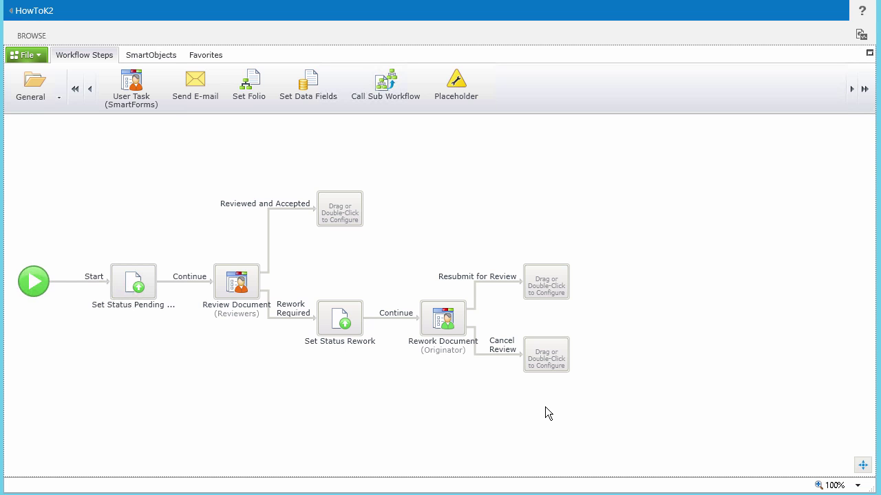
Add an Update Document Properties step to the Resubmit for Review branch that sets the workflow document's Review Status to "Resubmitted for Review".
click(41, 95)
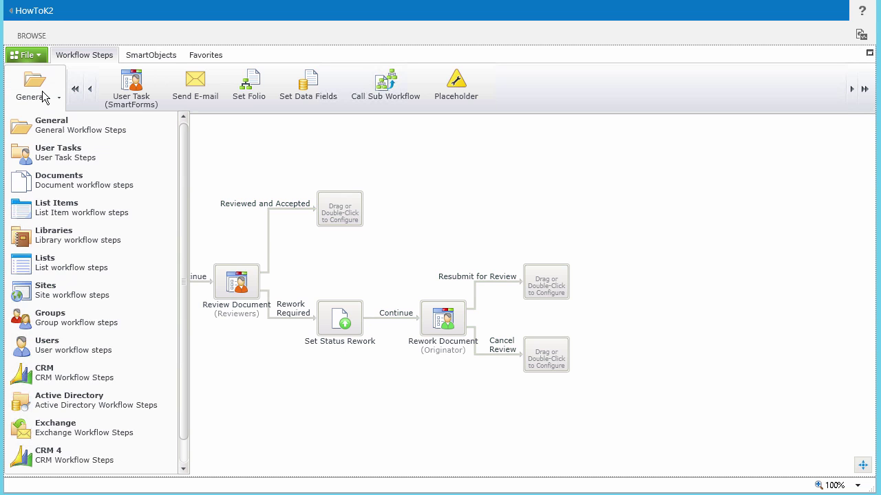
click(66, 179)
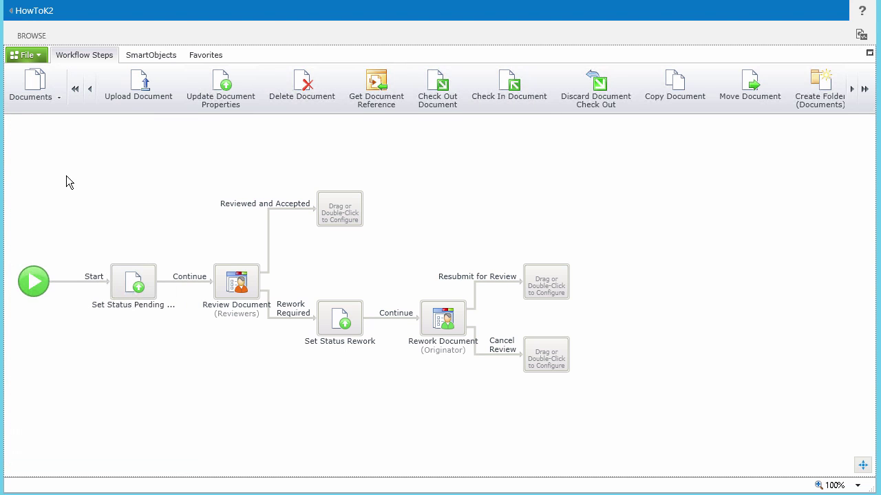
drag(227, 94, 542, 284)
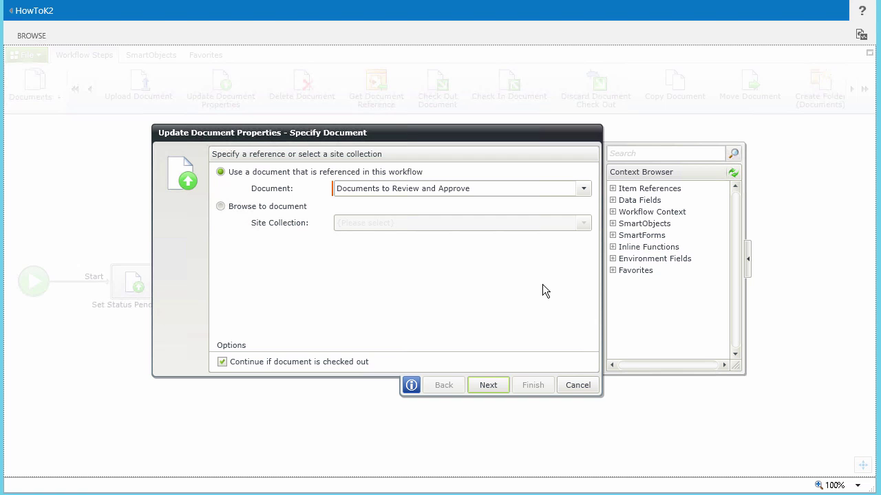
click(501, 385)
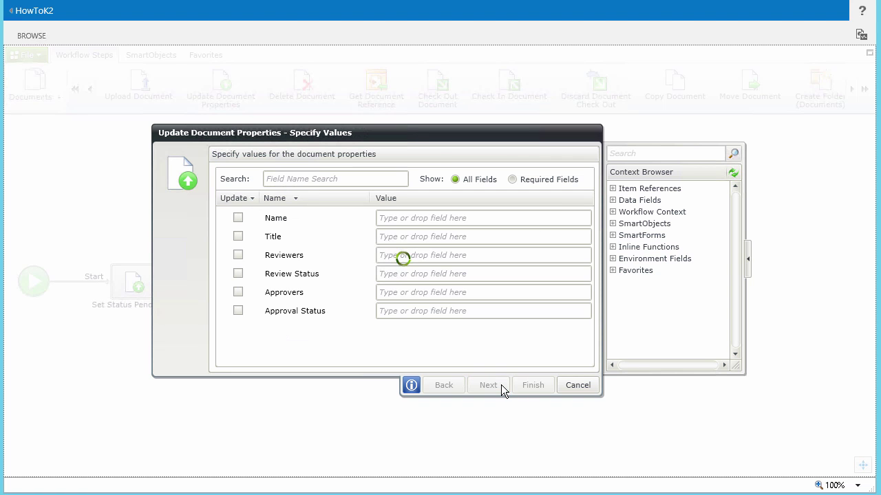
click(438, 276)
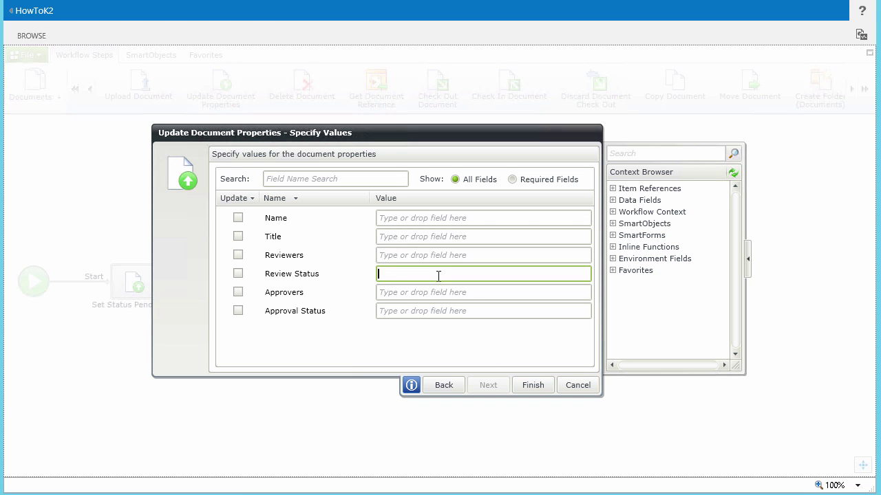
text(Resubmitted for Review)
click(519, 383)
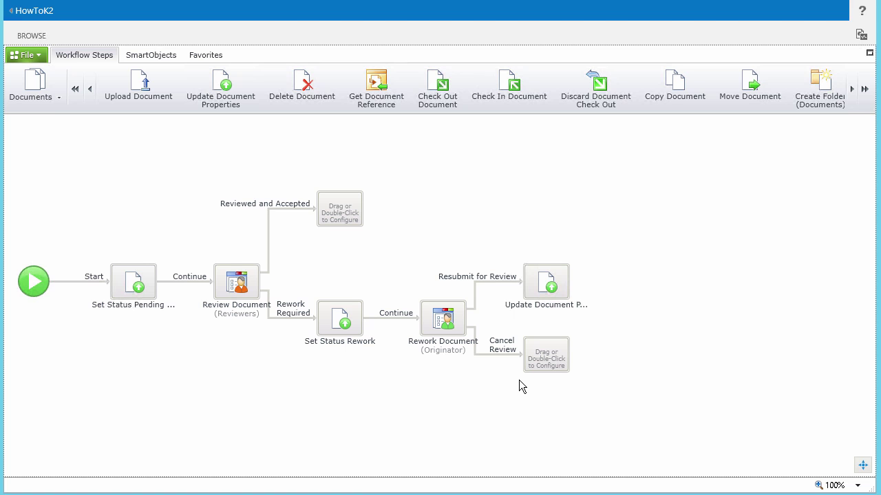
Rename the Update Document Properties step on the Resubmit for Review branch to "Set Status Resubmitted".
click(543, 306)
text(Set Status Resubmitted)
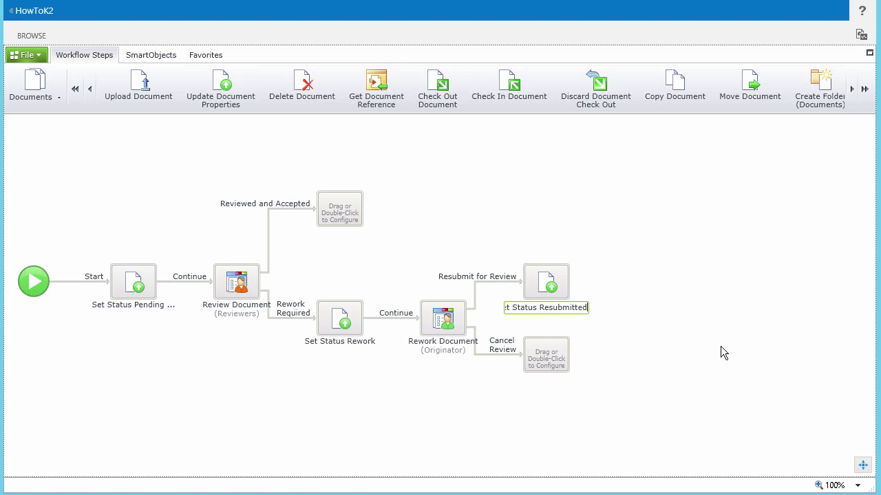
key(Return)
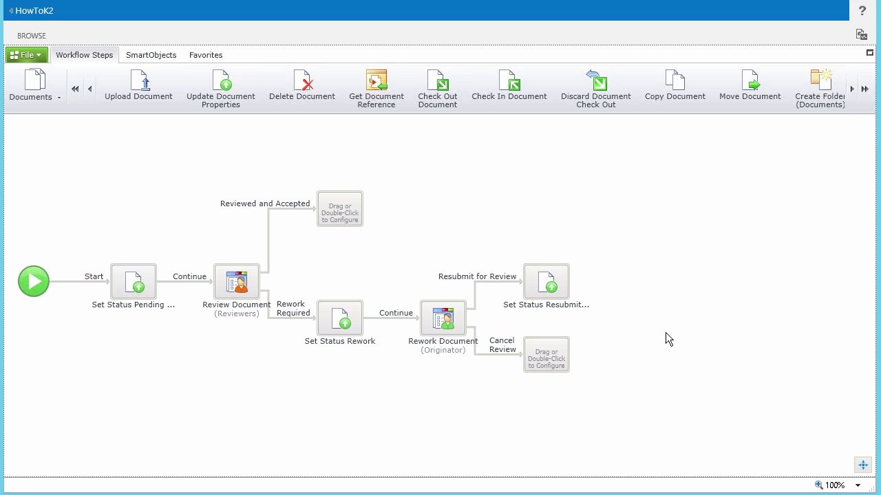
Add an outcome named "Continue" to the Set Status Resubmitted step and link it back to Review Document.
click(554, 283)
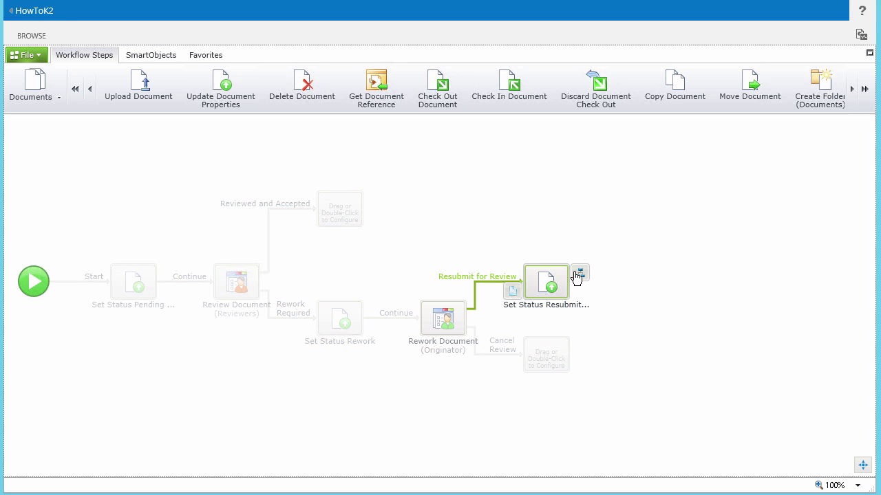
click(577, 275)
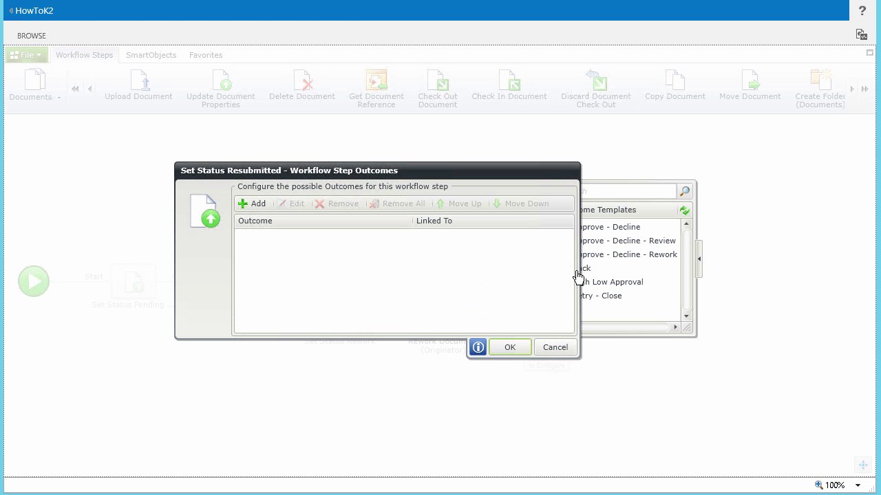
click(243, 204)
text(Continue)
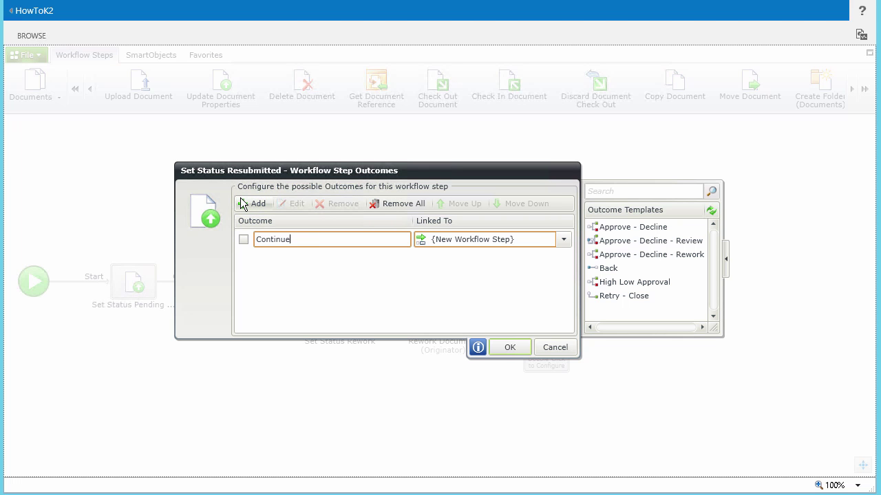
click(562, 241)
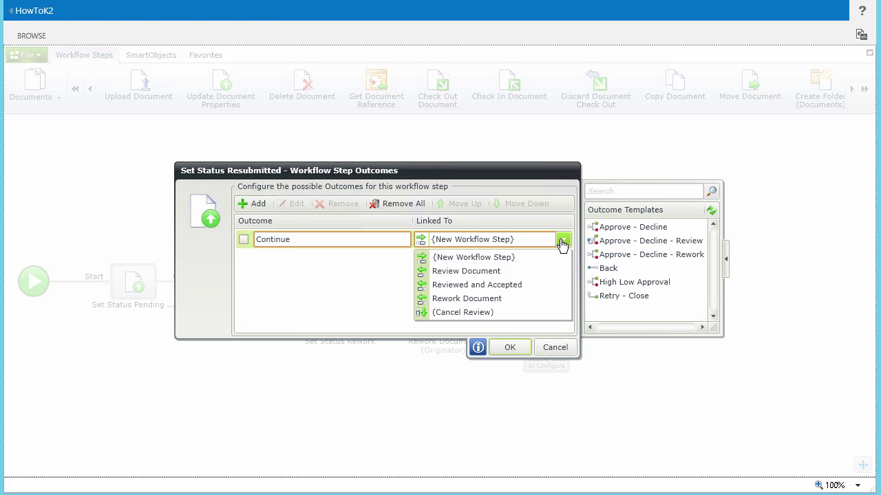
click(494, 272)
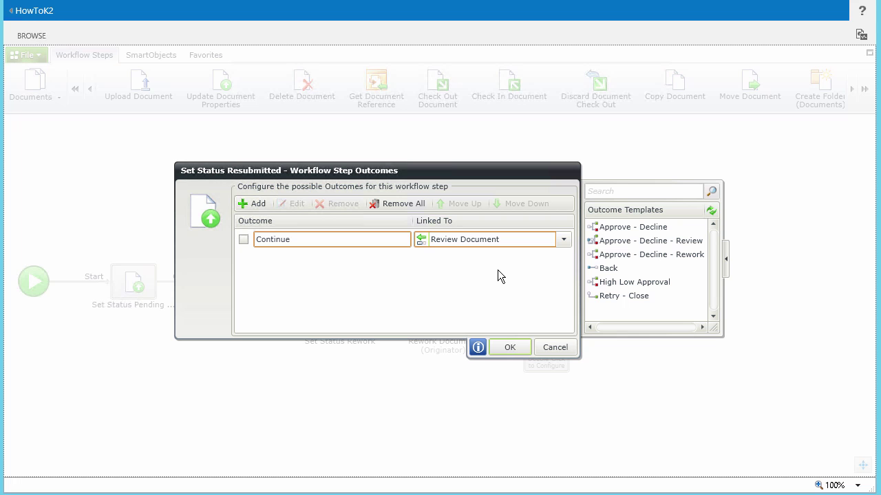
click(509, 348)
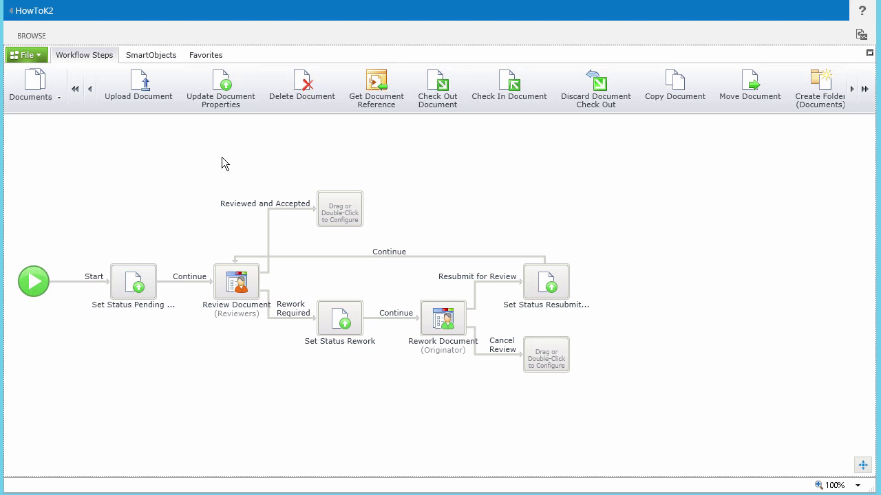
Add an Update Document Properties step to the Cancel Review branch that sets the workflow document's Review Status to "Review Cancelled".
drag(241, 103, 549, 355)
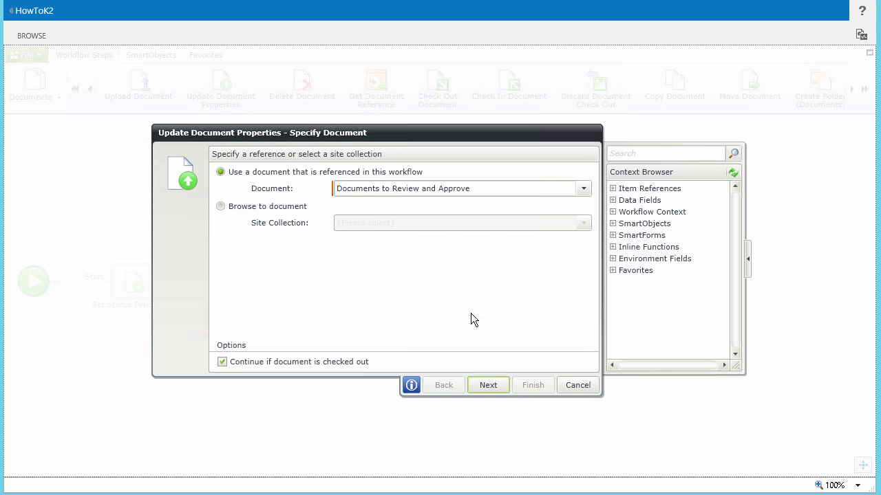
key(Return)
click(409, 274)
text(Review Ca)
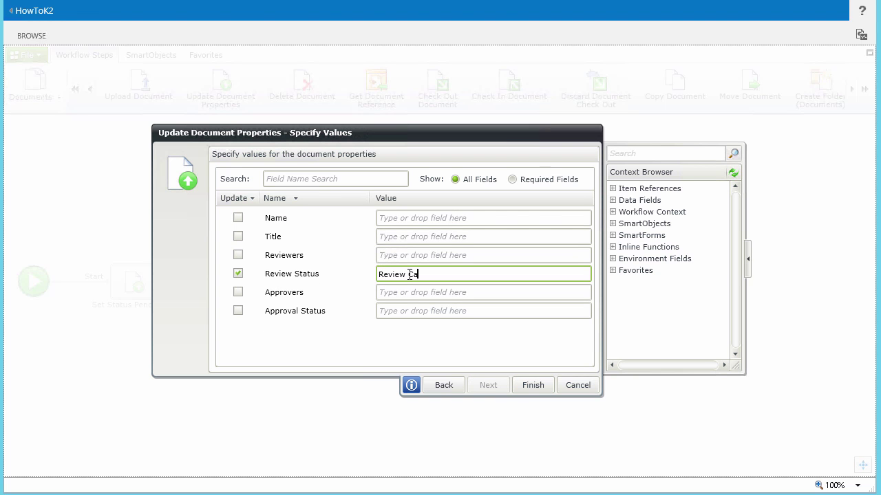
text(ncelled)
click(518, 382)
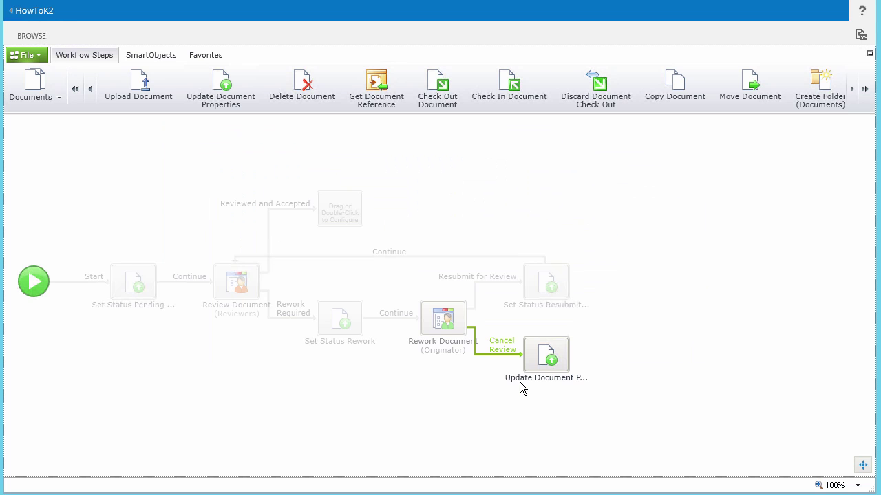
Rename the Update Document Properties step on the Cancel Review branch to "Set Status Cancelled" and save the workflow.
click(540, 380)
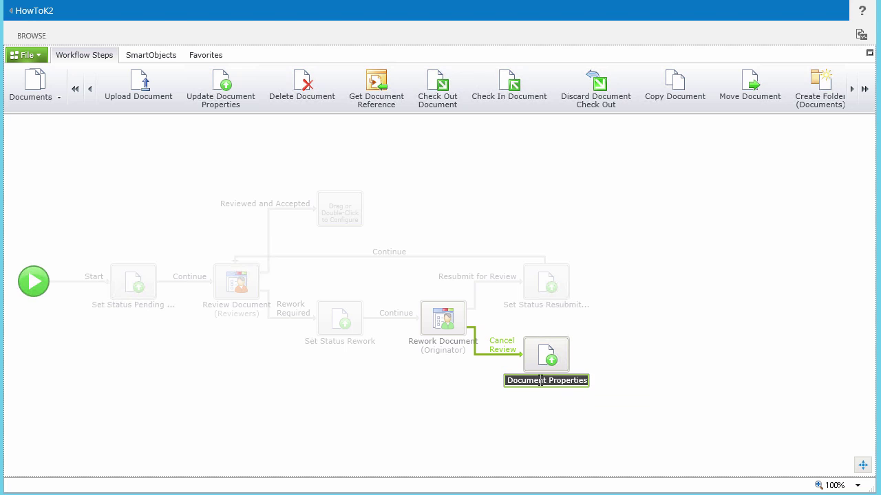
text(Set Status Cancelled)
click(632, 374)
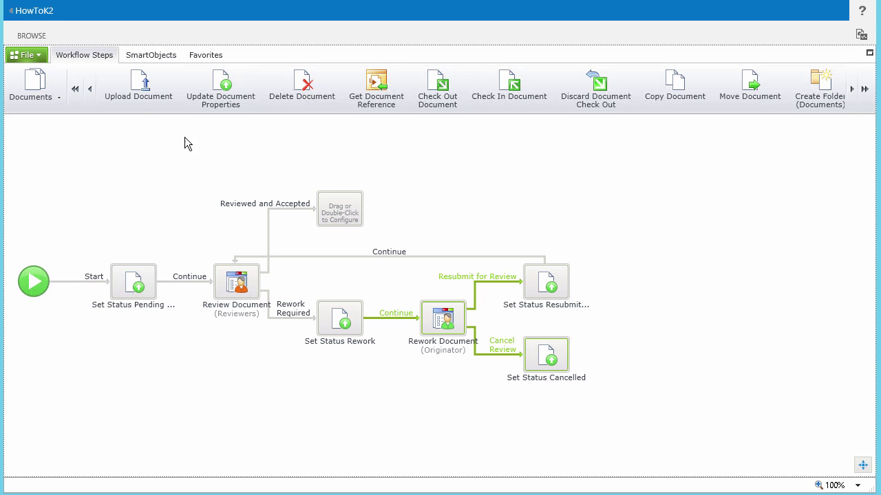
click(27, 55)
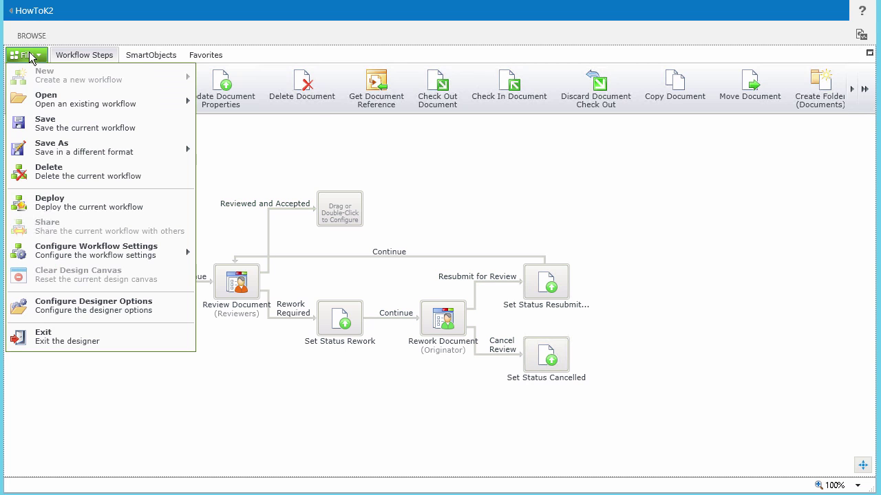
click(47, 124)
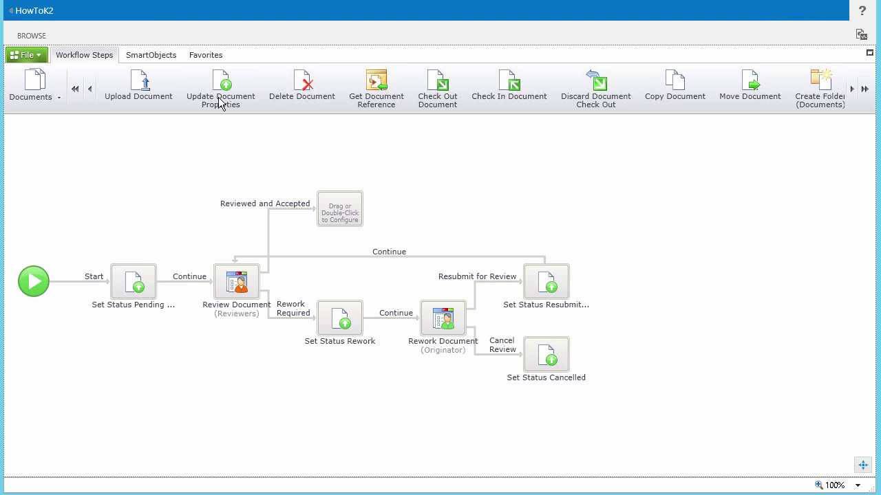
Add an Update Document Properties step to the Reviewed and Accepted branch that sets the workflow document's Review Status to "Reviews Accepted".
drag(223, 88, 340, 208)
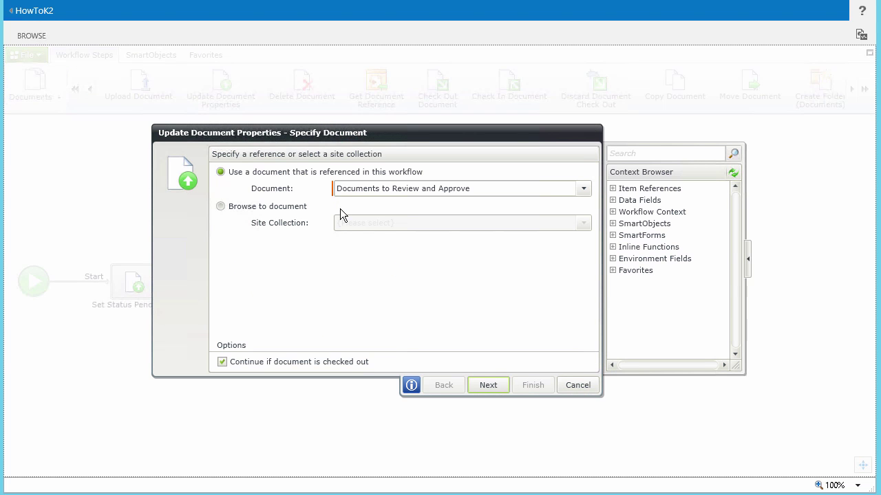
click(483, 381)
click(402, 276)
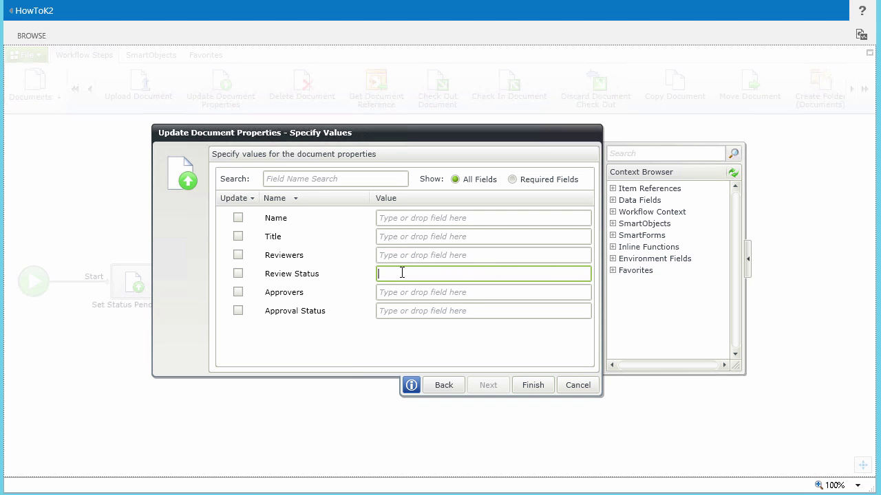
text(ews Accepted)
click(527, 386)
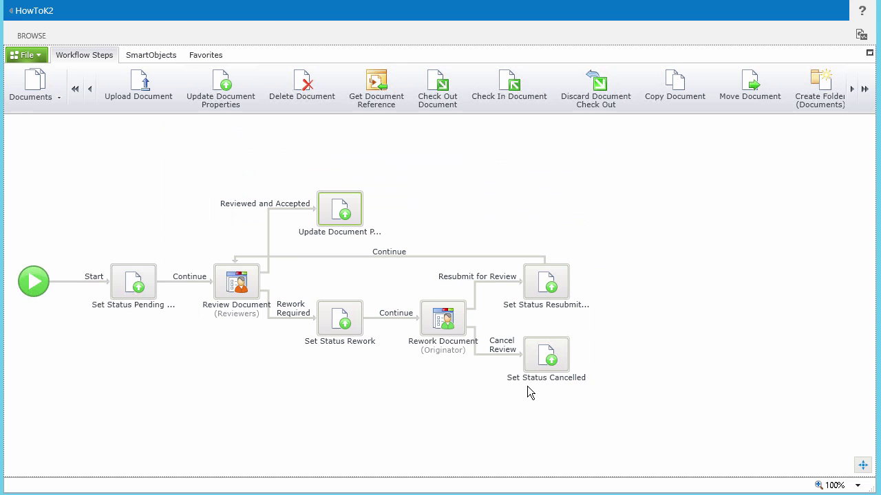
Rename the Update Document Properties step on the Reviewed and Accepted branch to "Set Status Accepted".
double_click(357, 236)
text(Set Status Accepted)
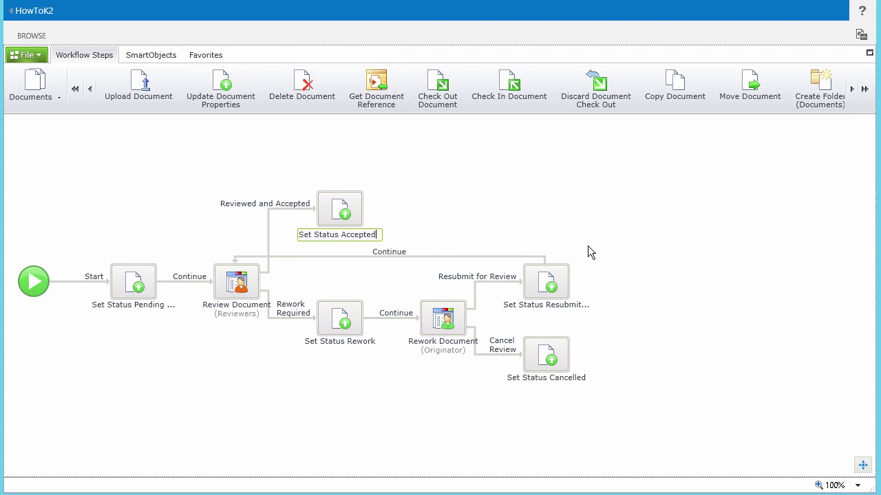
click(575, 214)
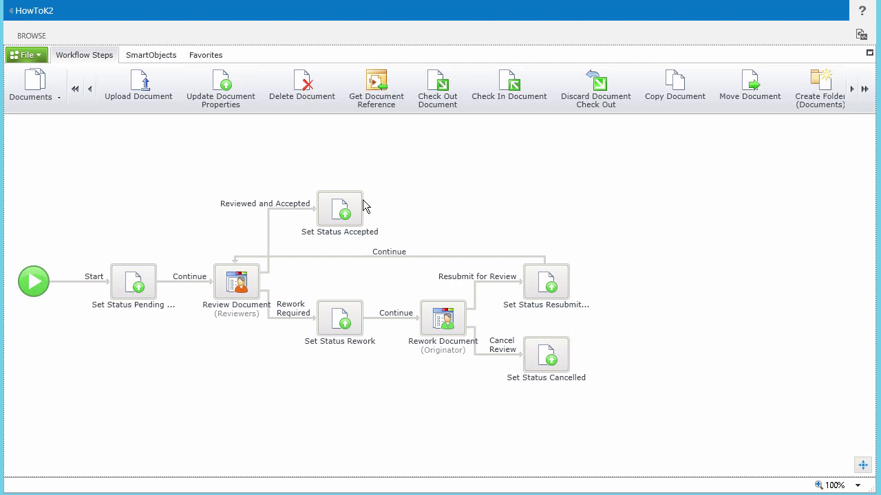
Add an outcome named "Continue" to the Set Status Accepted step, linked to a new workflow step.
mouse_move(344, 209)
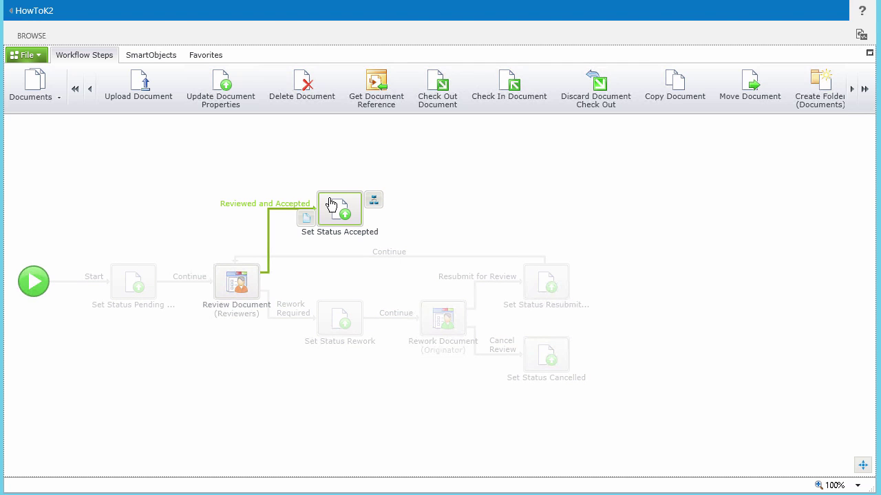
click(374, 202)
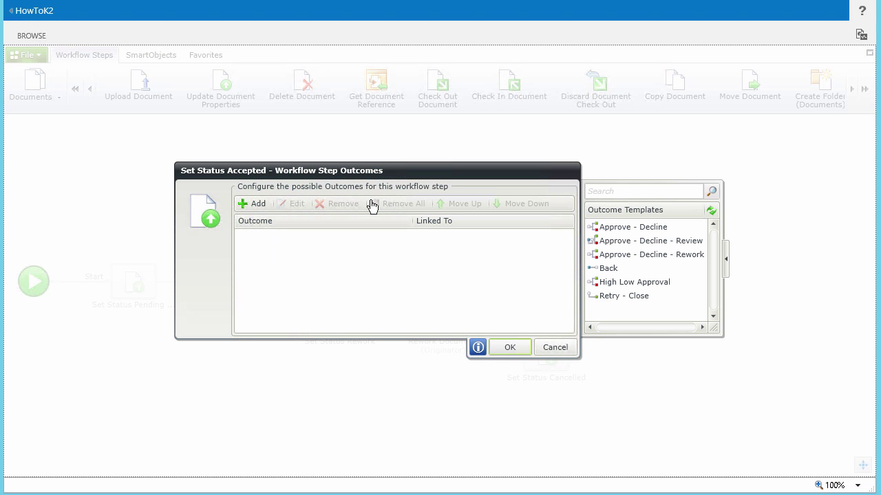
click(261, 203)
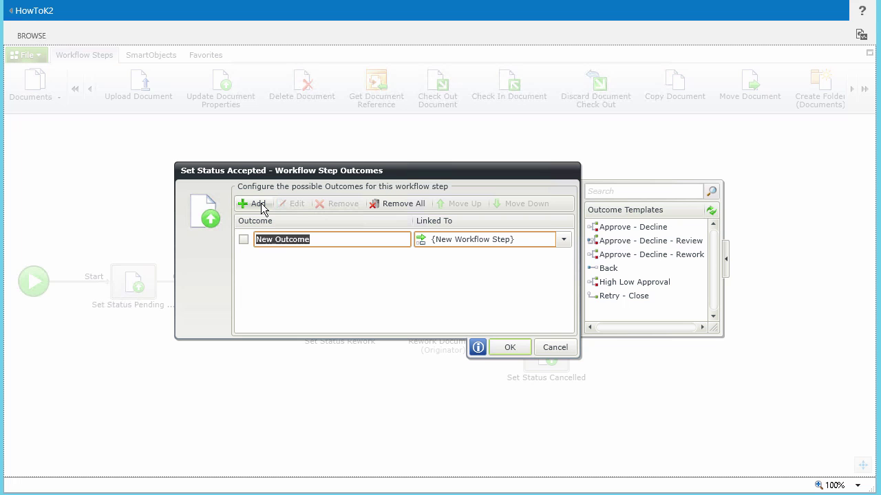
text(Continue)
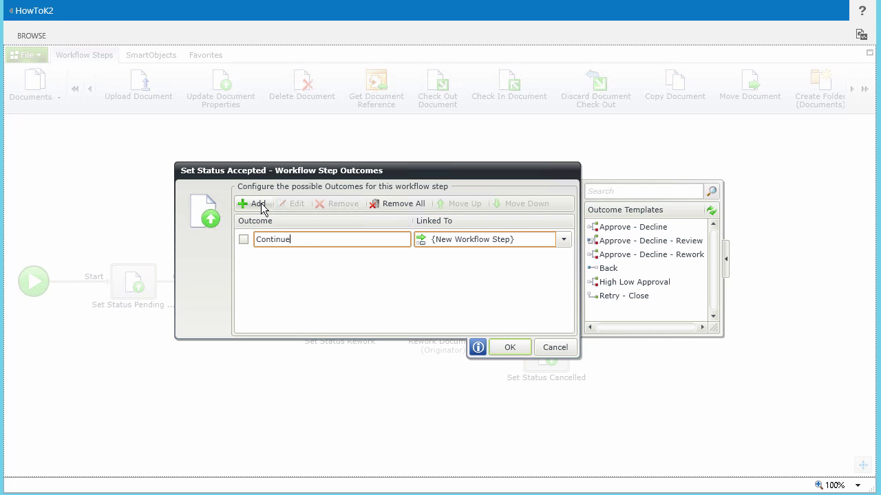
click(516, 348)
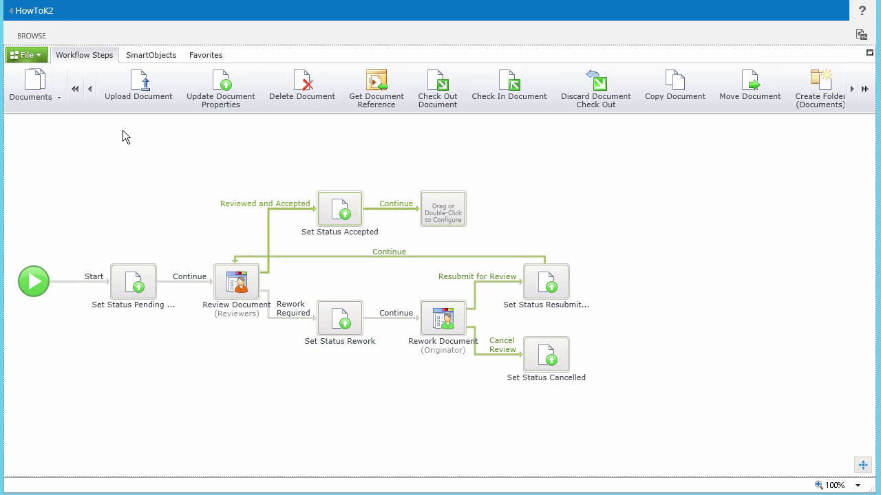
Add a Send E-mail step after Set Status Accepted and address it to the workflow context's Originator E-mail field.
click(53, 100)
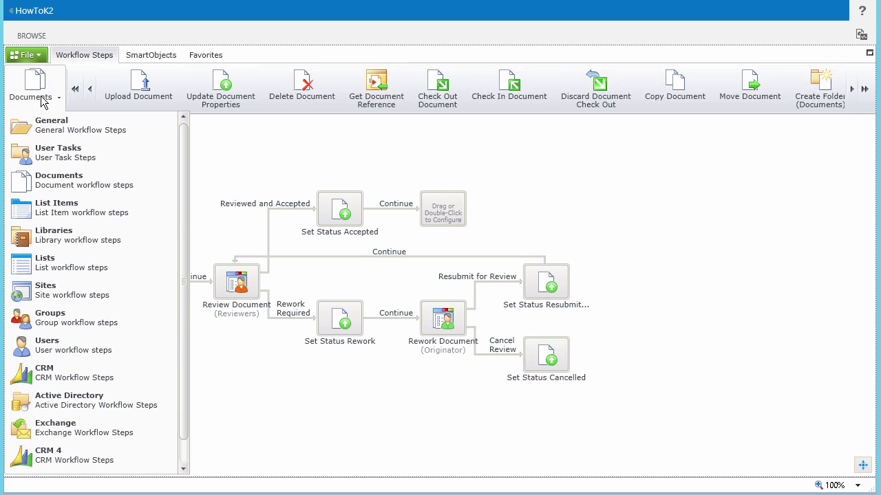
click(56, 130)
drag(191, 88, 436, 211)
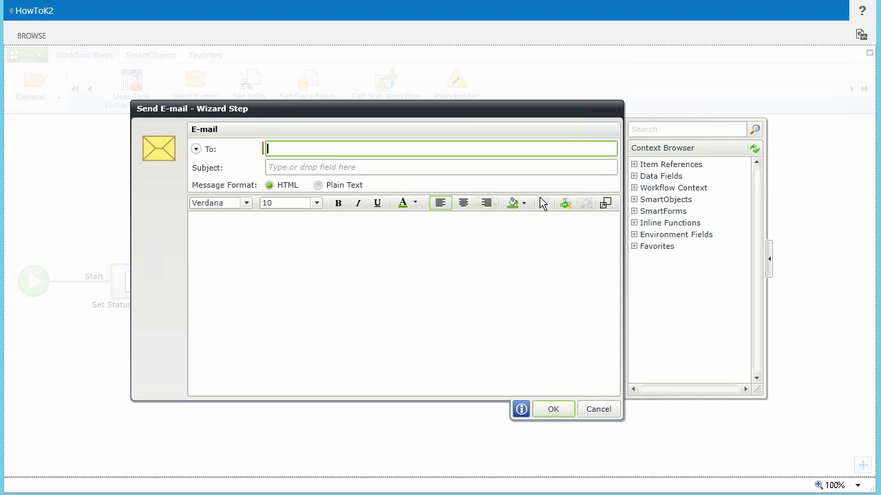
click(634, 188)
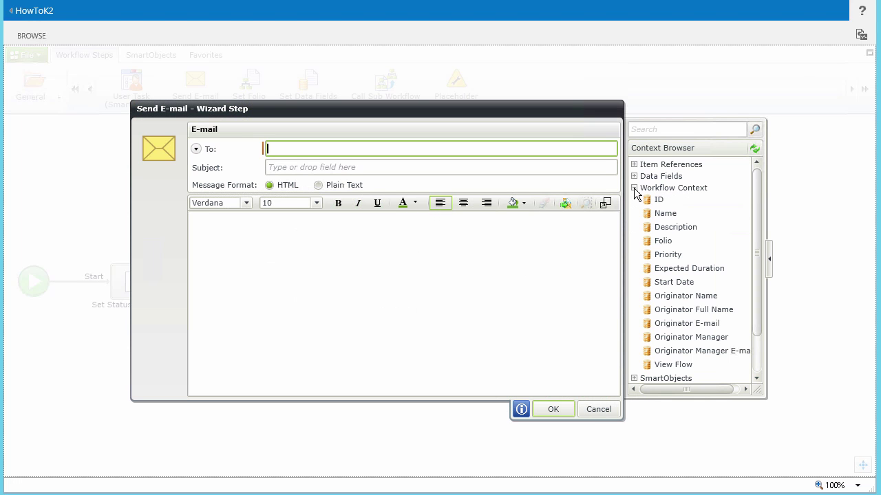
drag(662, 324, 373, 152)
Set the e-mail subject to "Document Reviews Completed:" followed by the Title field of the Documents to Review and Approve item reference.
click(378, 161)
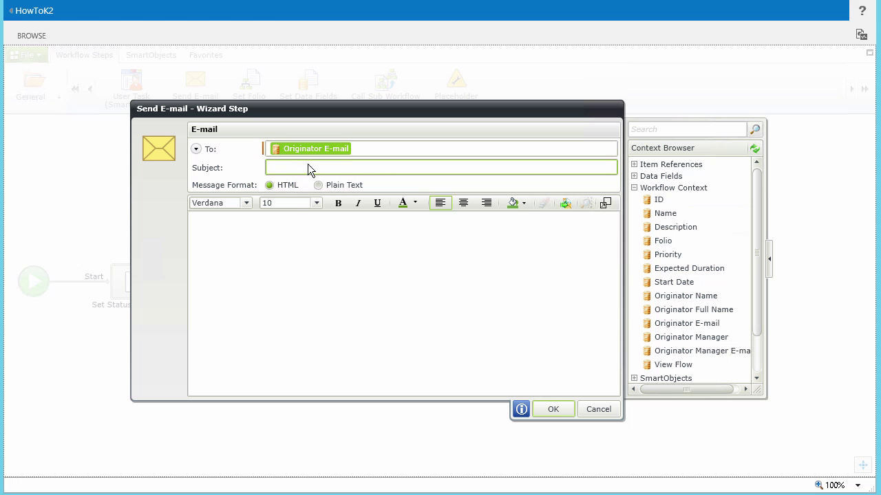
text(Document Reviews Completed:)
click(633, 188)
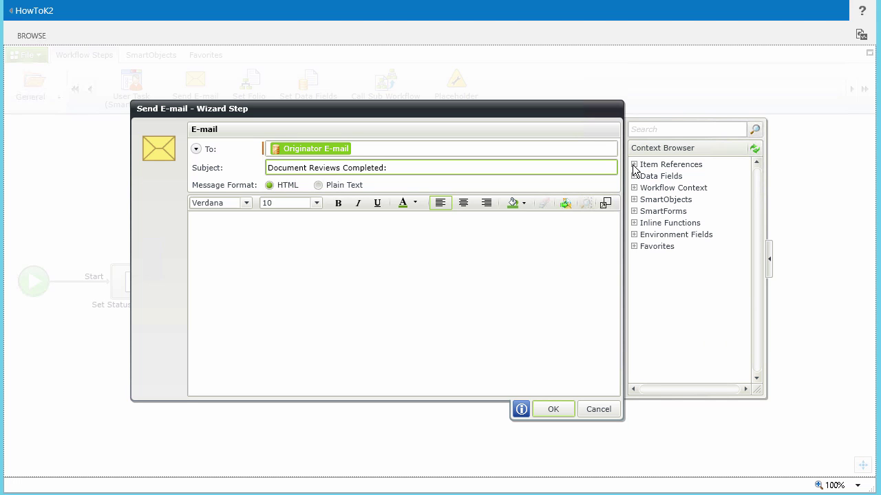
click(634, 165)
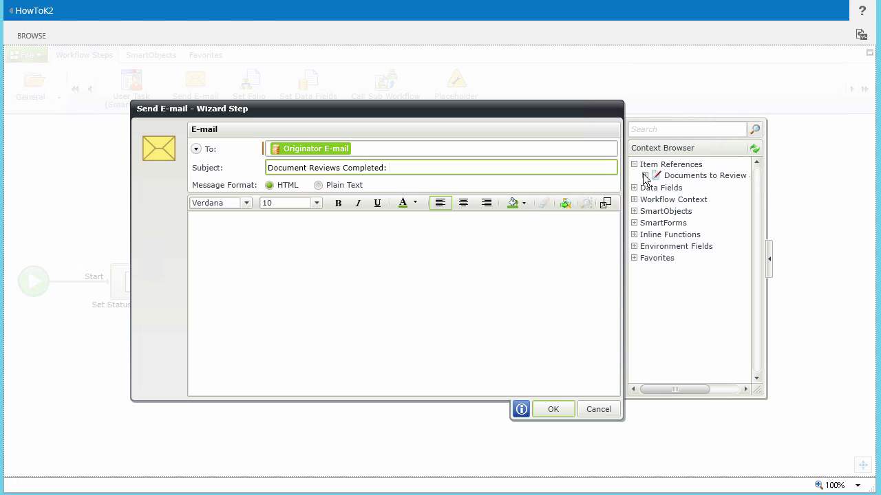
click(645, 176)
click(672, 212)
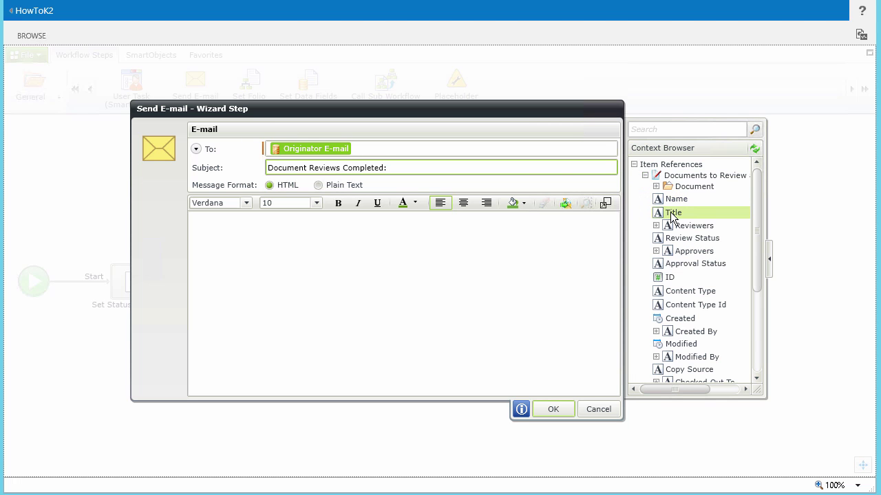
drag(578, 188, 552, 170)
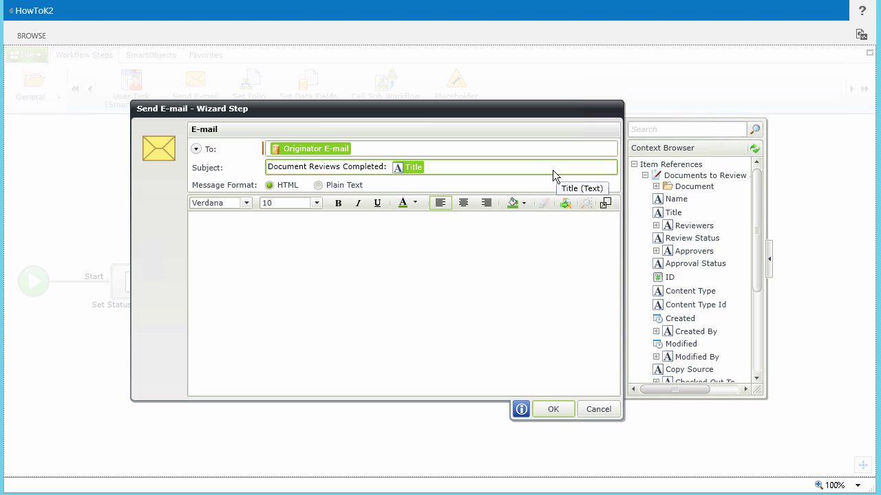
Write an e-mail body stating all Reviewers accepted the document, which may go for additional review or Approval; insert Title after "Document" and finish the step.
click(305, 234)
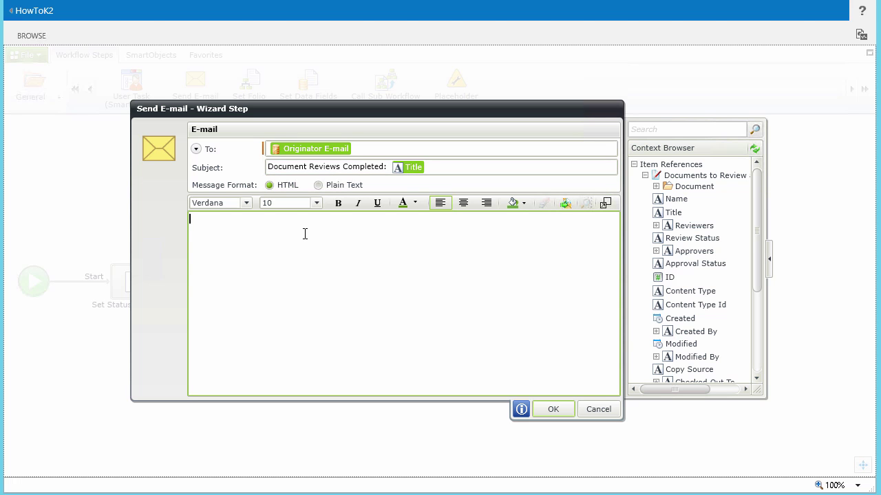
text(The Reviewers for the Document  have all Reviewed and Accepted the submitted document. You may submit the document for additional review to other users or submit the document for Approval.)
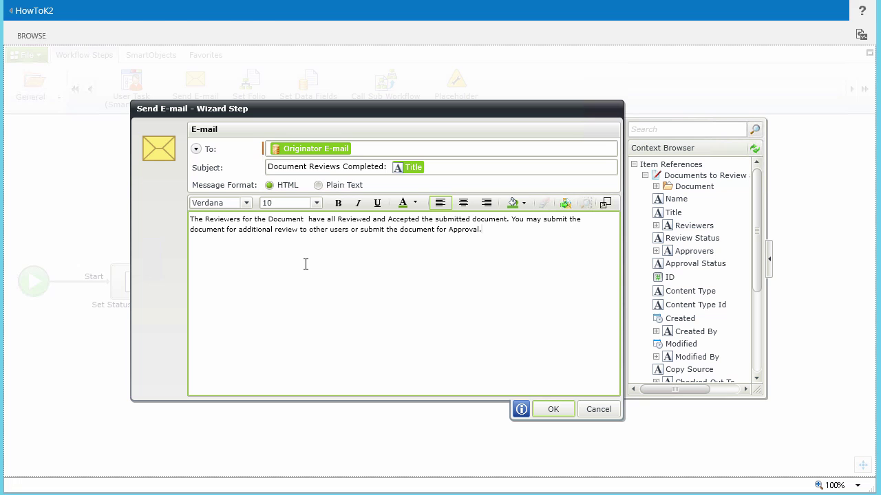
drag(673, 214, 307, 220)
click(559, 233)
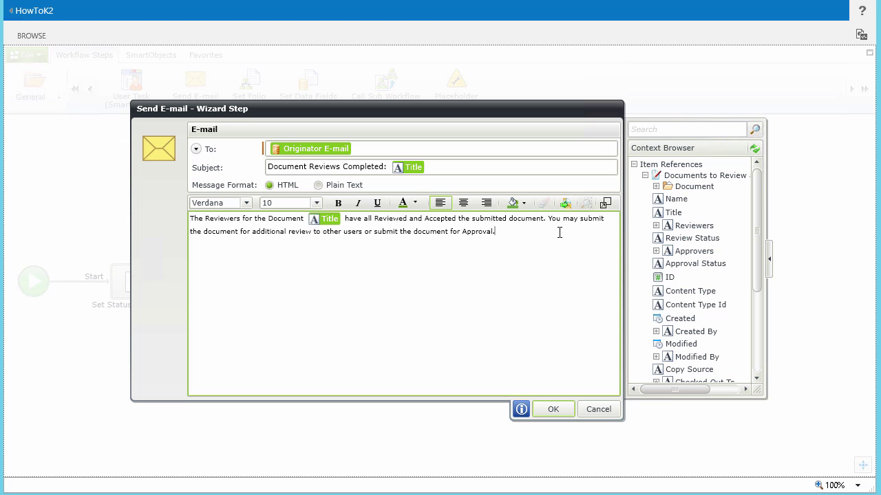
click(551, 411)
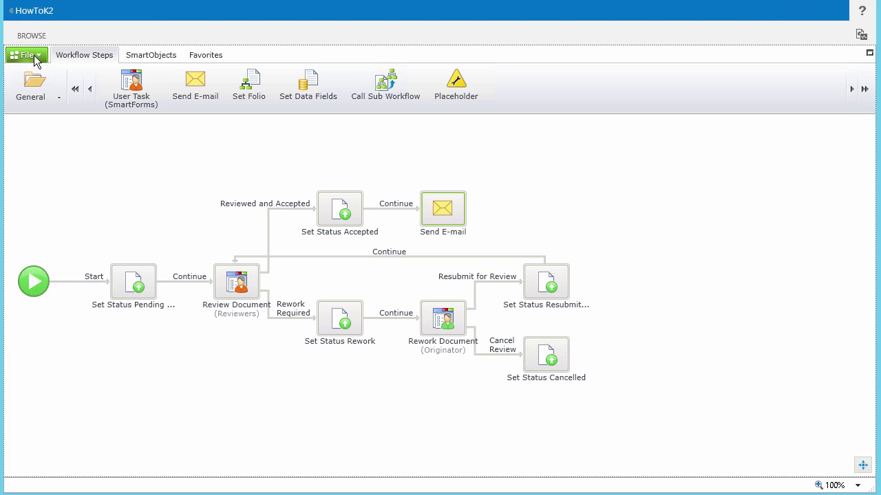
Deploy the finished workflow to the server and exit the workflow designer.
click(34, 55)
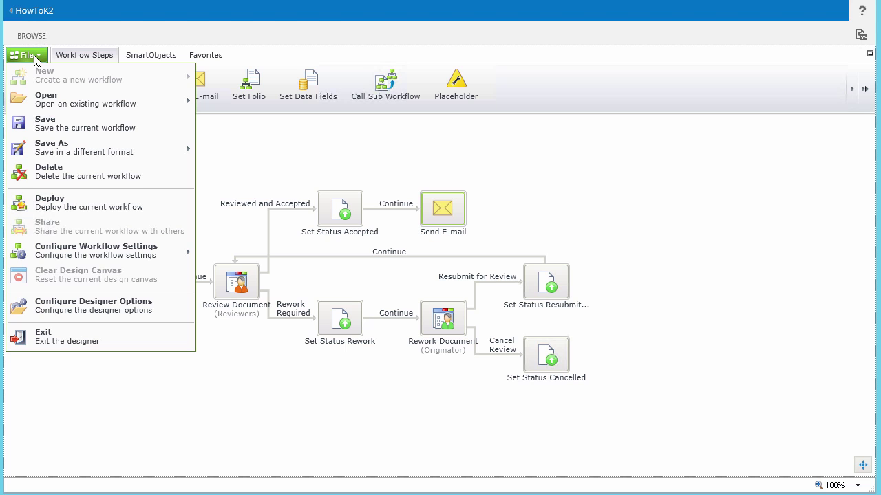
click(88, 199)
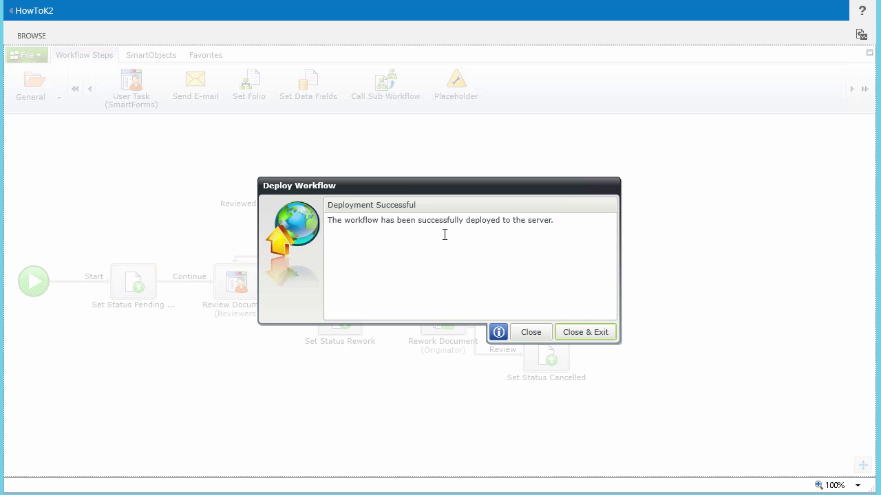
click(572, 335)
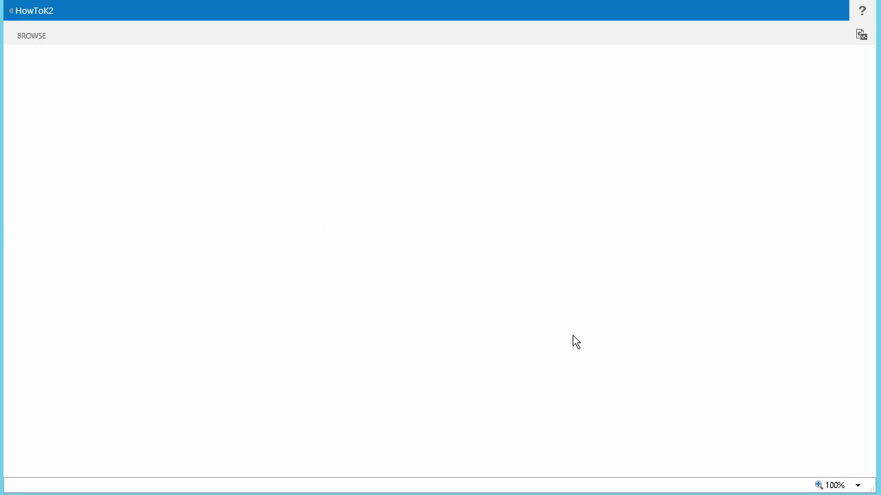
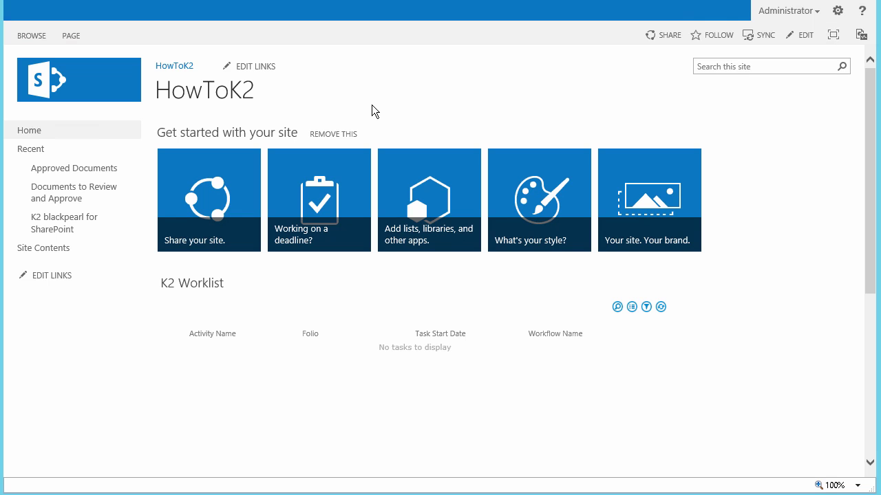
Upload Sample Document 1.docx from the Desktop to the Documents to Review and Approve library.
click(84, 193)
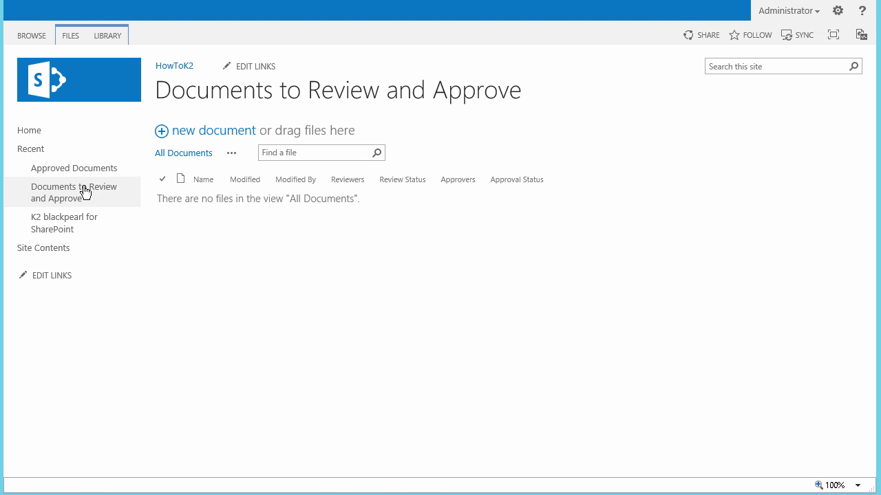
click(219, 130)
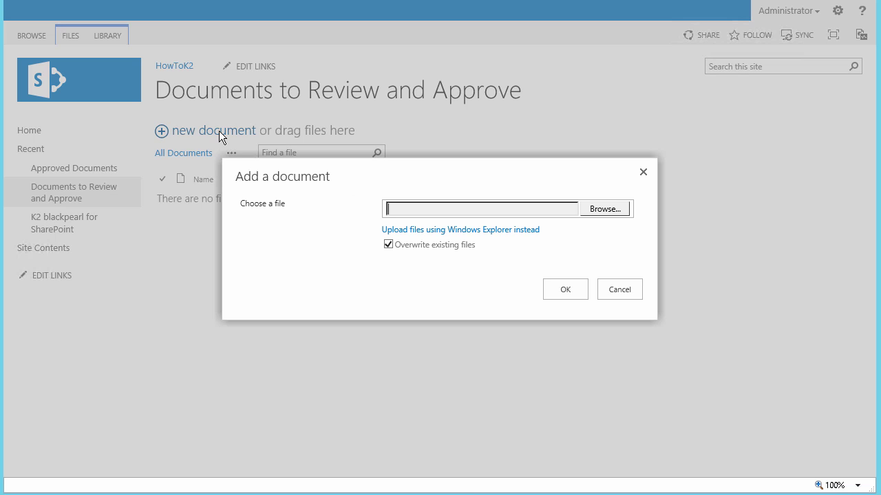
click(596, 211)
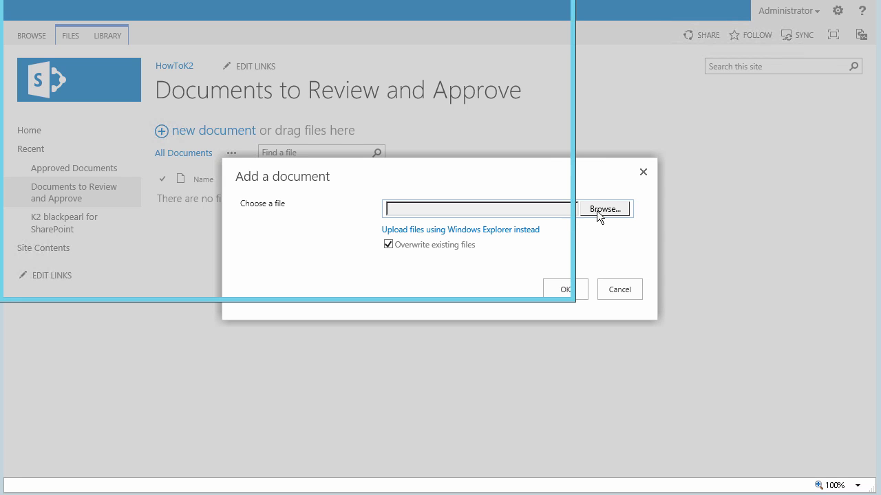
click(386, 216)
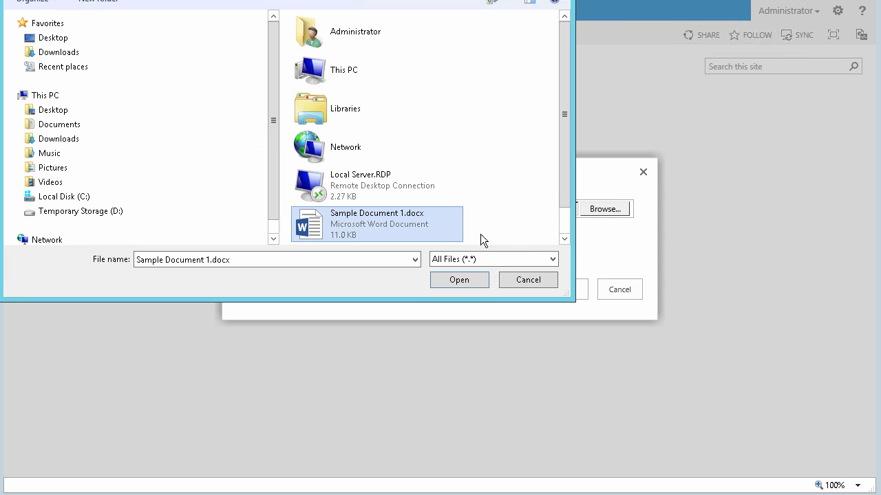
click(461, 280)
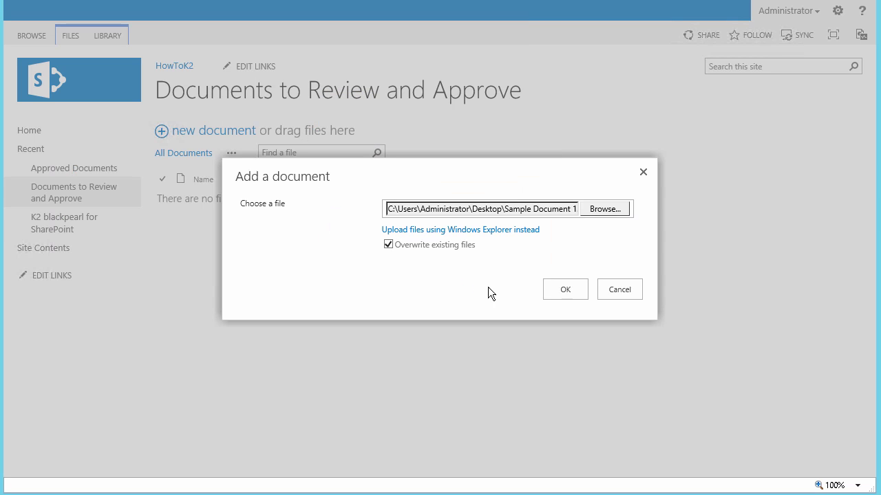
click(572, 286)
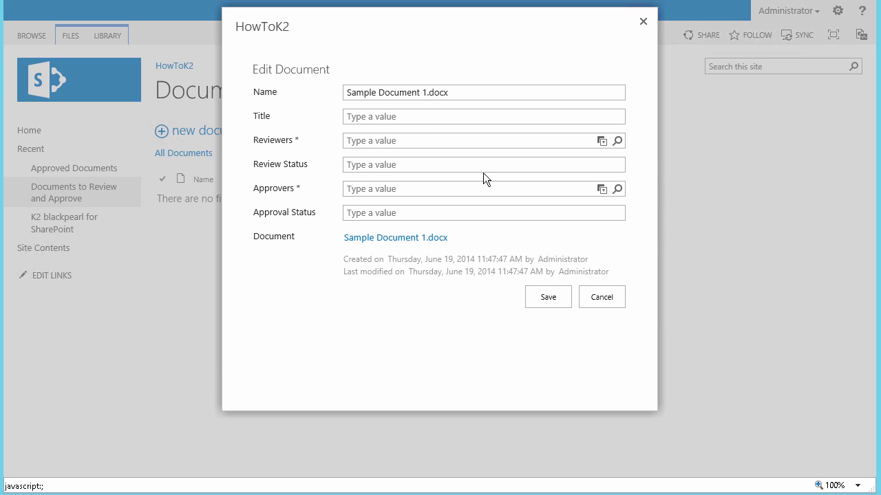
Title Sample Document 1 "Test One Doc Review and Approval", assign Administrator as both reviewer and approver, and save its properties.
click(425, 116)
text(Test One Doc Review and Approval)
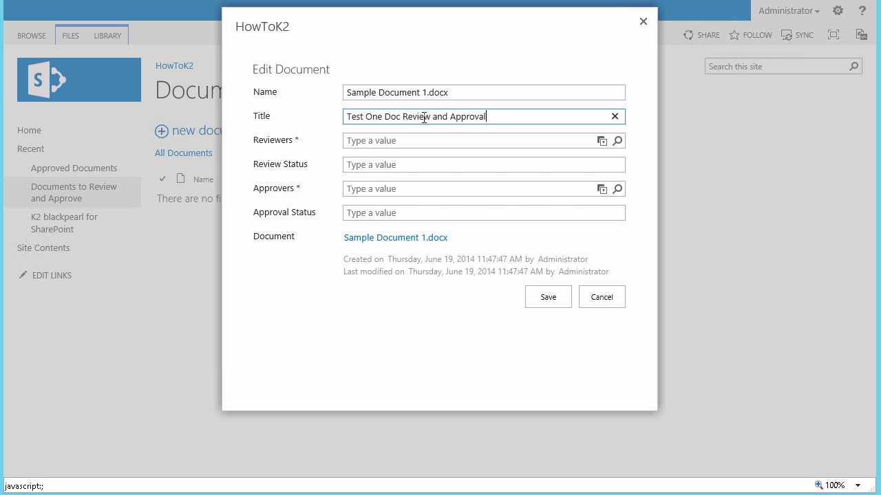
click(415, 140)
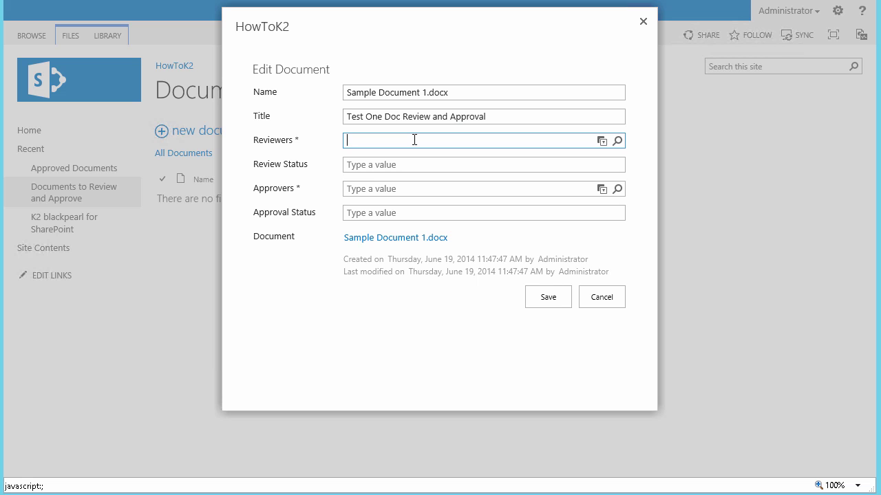
text(Administrator)
click(408, 291)
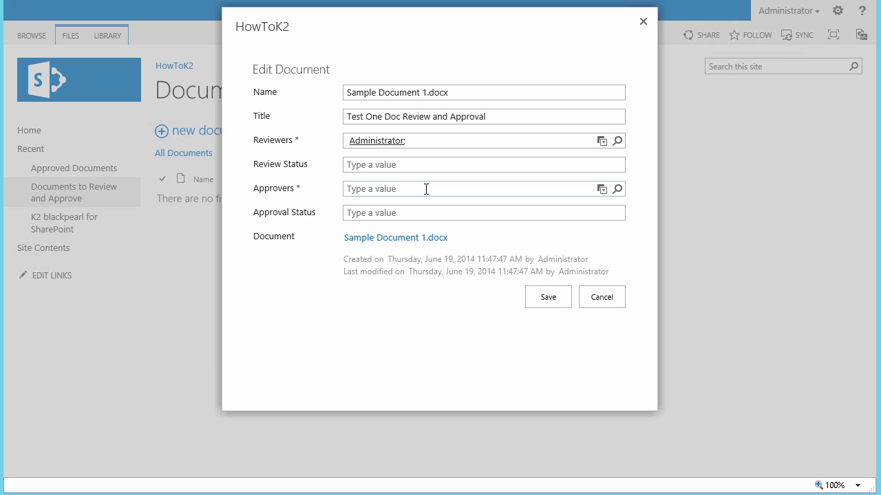
click(426, 189)
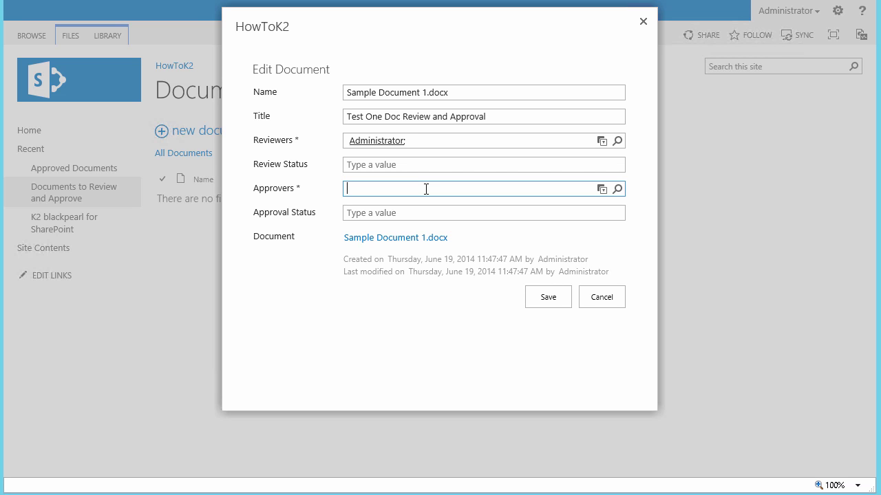
text(Administrator)
click(417, 281)
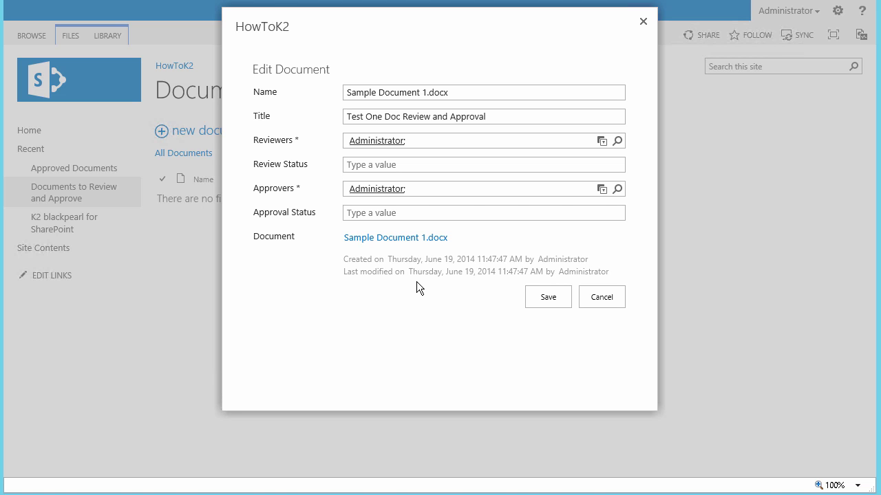
click(540, 300)
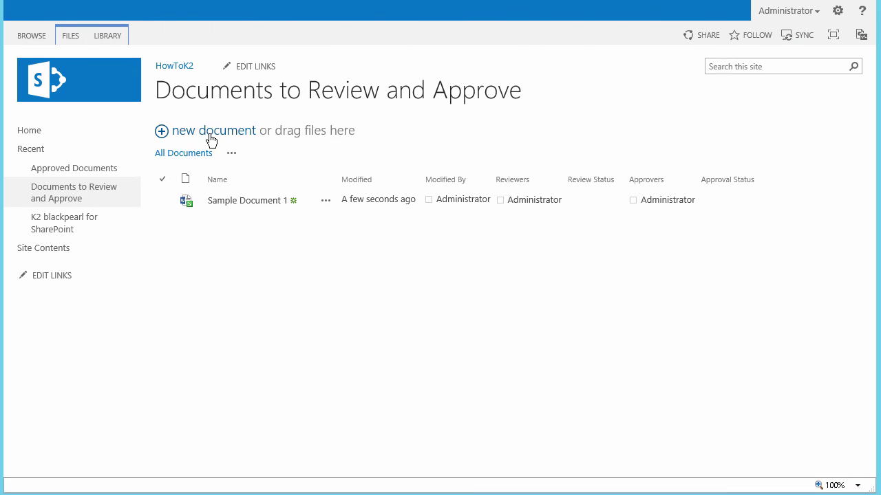
Upload Sample Document 2.docx from the Desktop to the same document library.
click(210, 131)
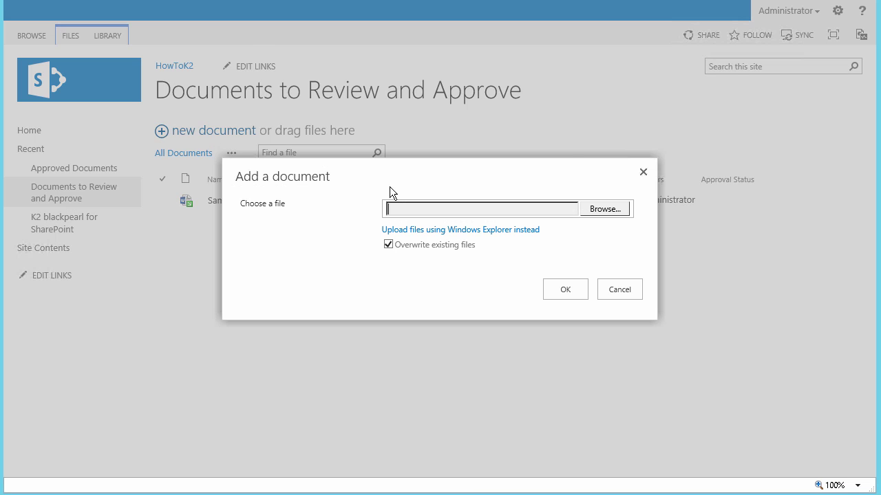
click(619, 213)
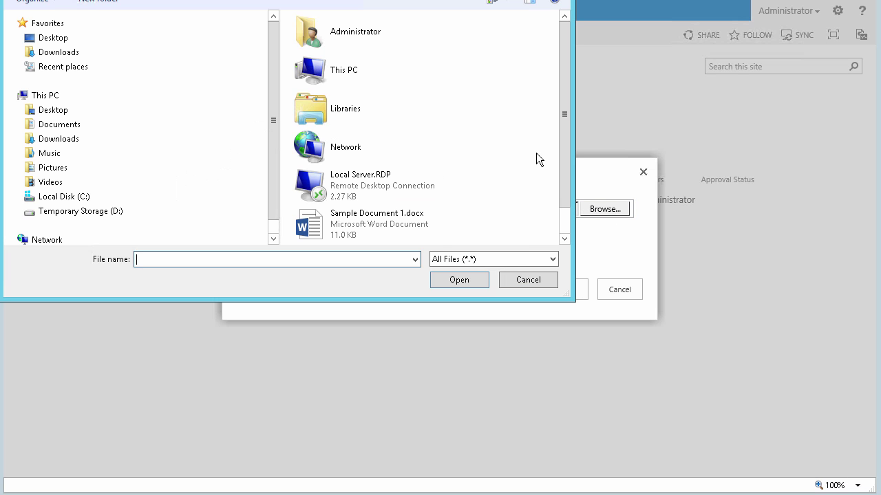
click(564, 238)
click(370, 229)
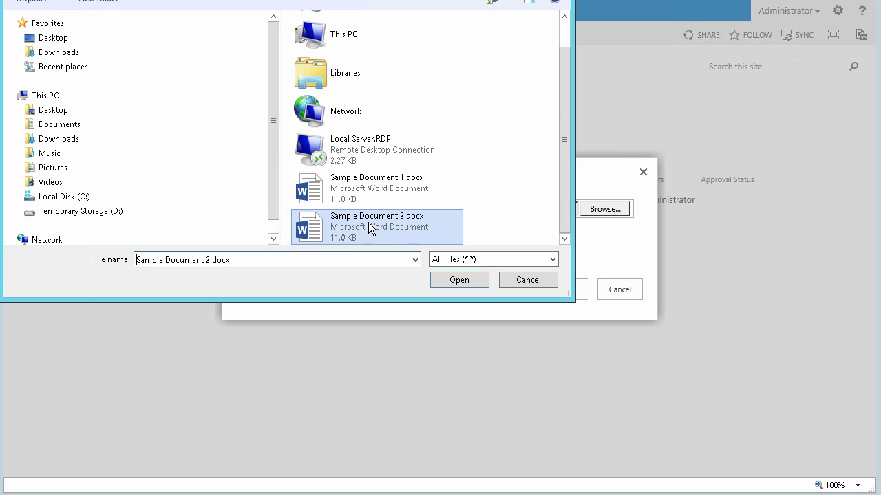
click(441, 281)
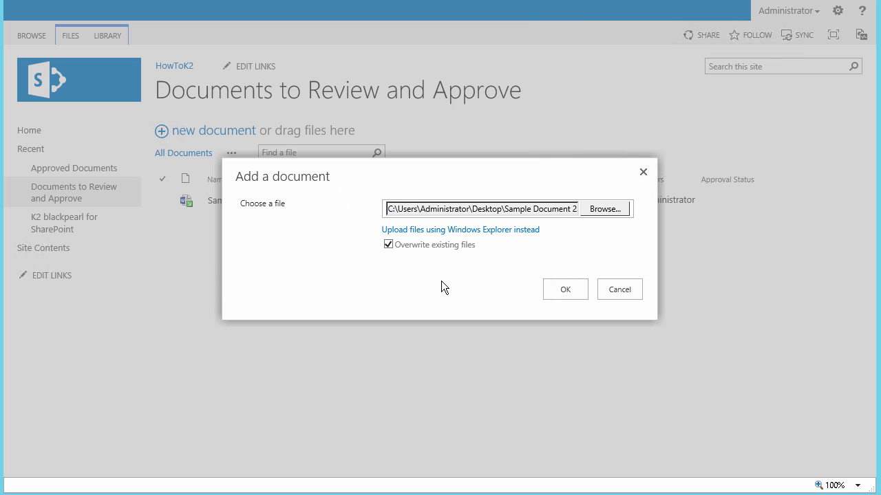
click(557, 289)
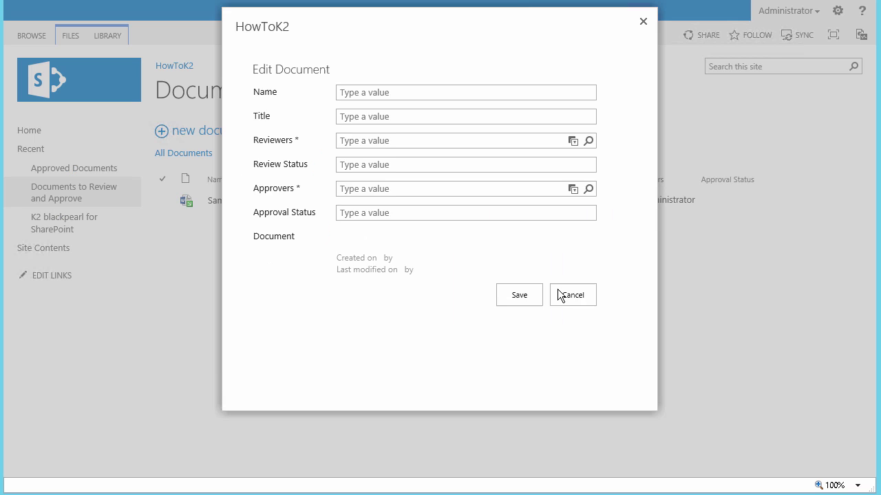
Title Sample Document 2 "Test Two Doc Review and Approval", fill in the reviewer's name and a different approver's name, and save its properties.
click(440, 117)
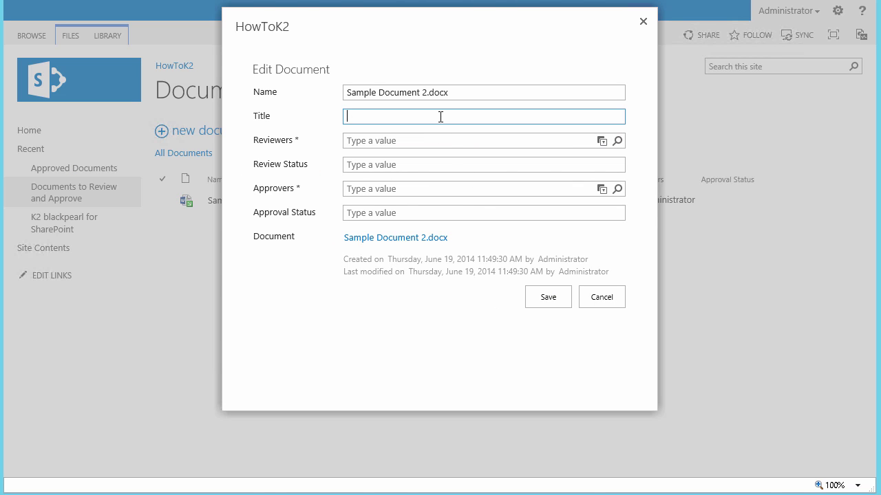
text(Test Two Doc Review and Approval)
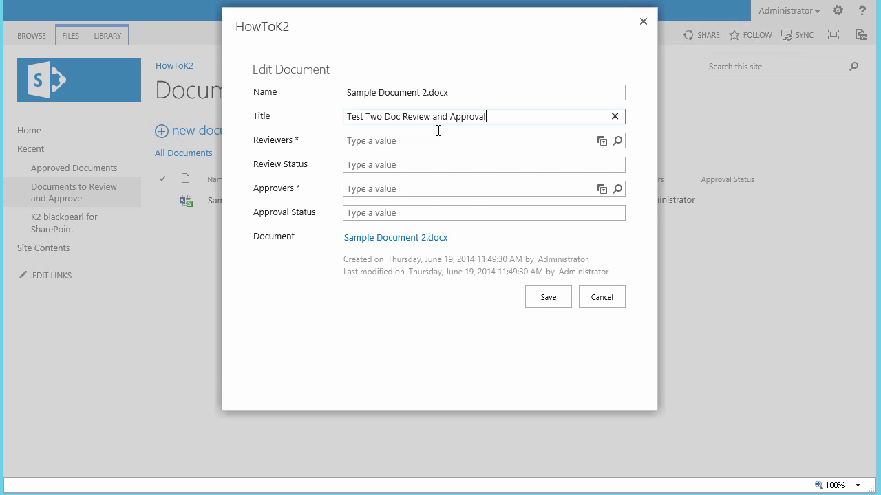
click(442, 137)
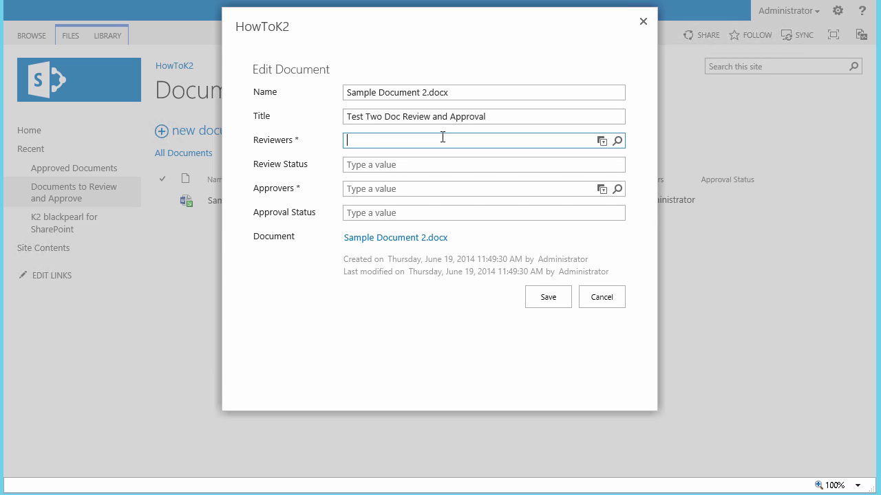
text(codi)
click(409, 287)
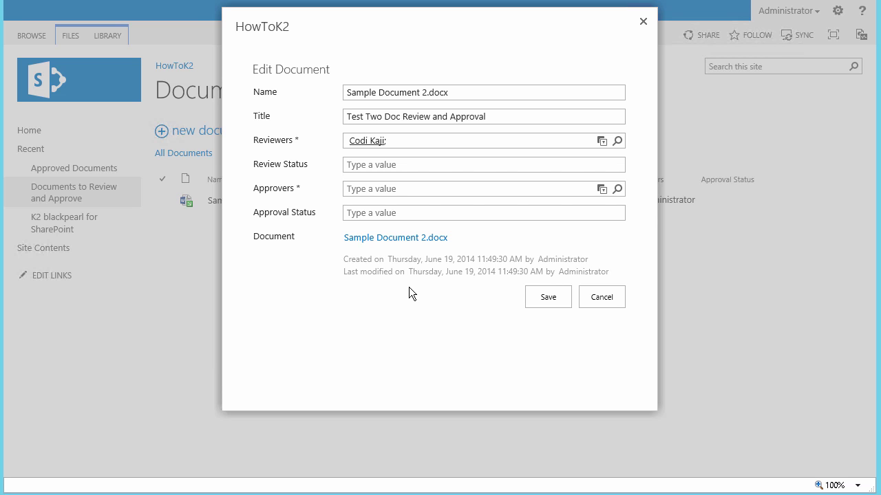
click(410, 186)
text(Bob)
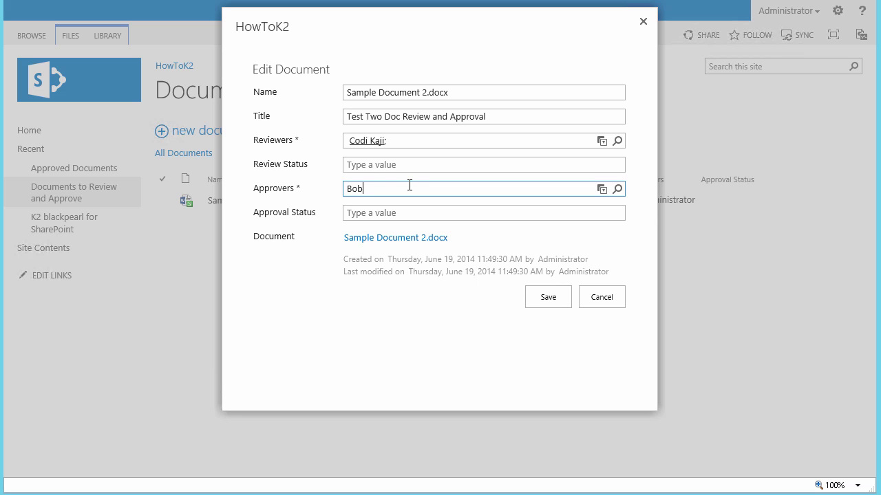
key(Tab)
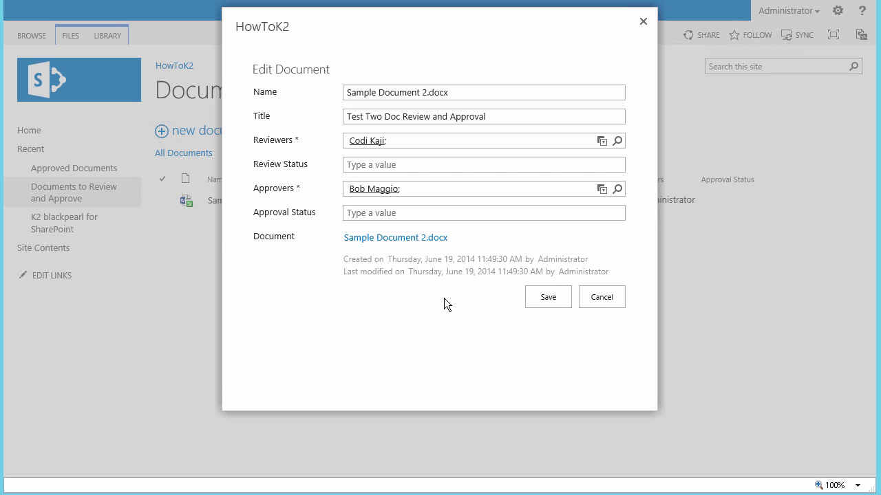
click(550, 299)
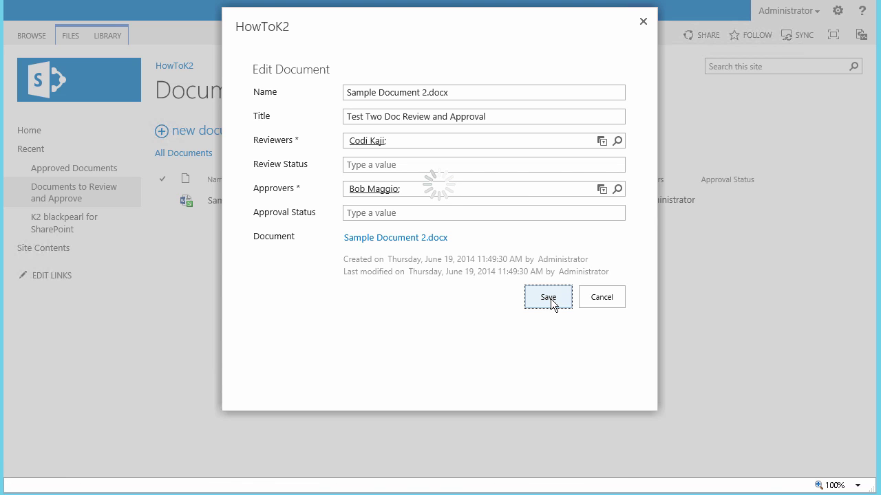
click(643, 22)
Check in Sample Document 1 in the Documents to Review and Approve library.
click(325, 199)
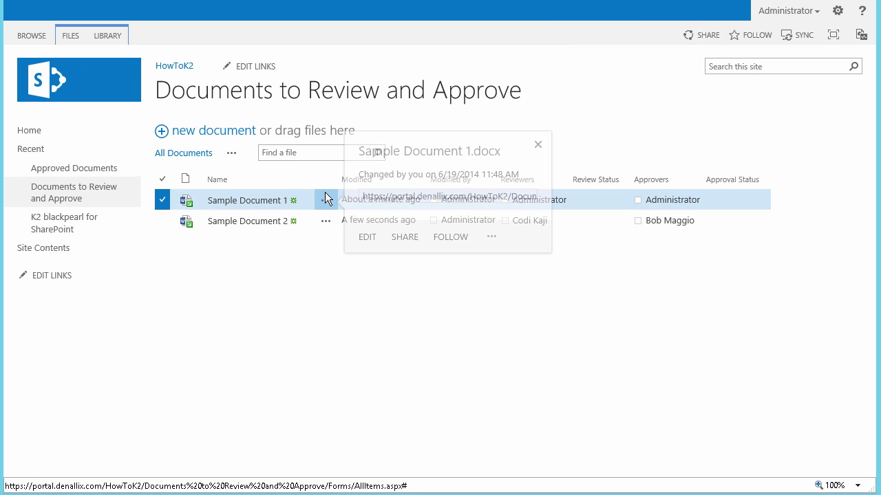
click(492, 259)
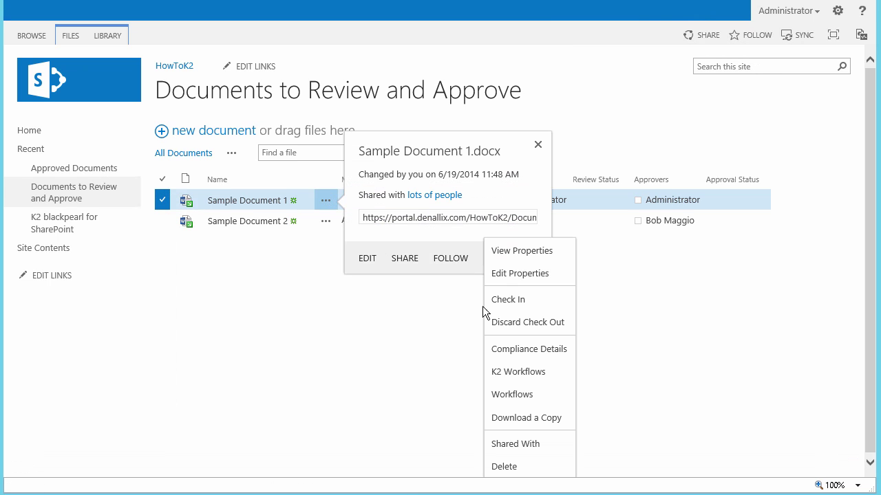
click(520, 301)
click(555, 352)
Check in Sample Document 2 in the Documents to Review and Approve library.
click(326, 221)
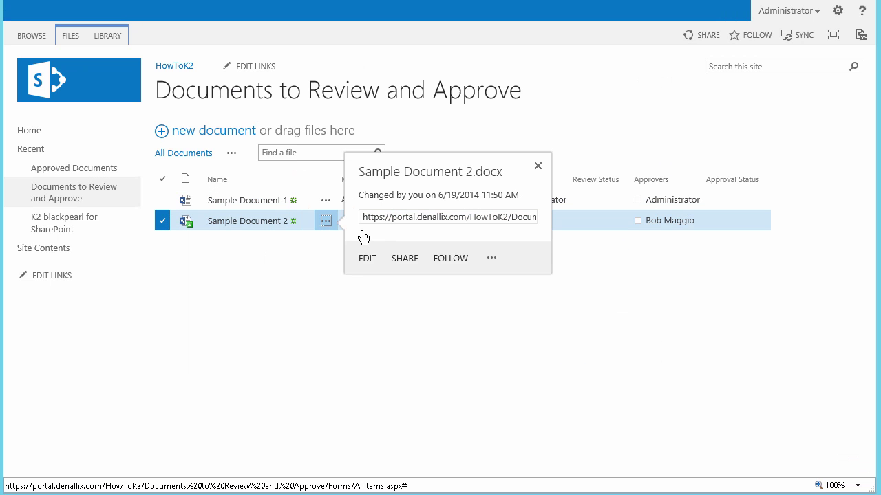
click(489, 279)
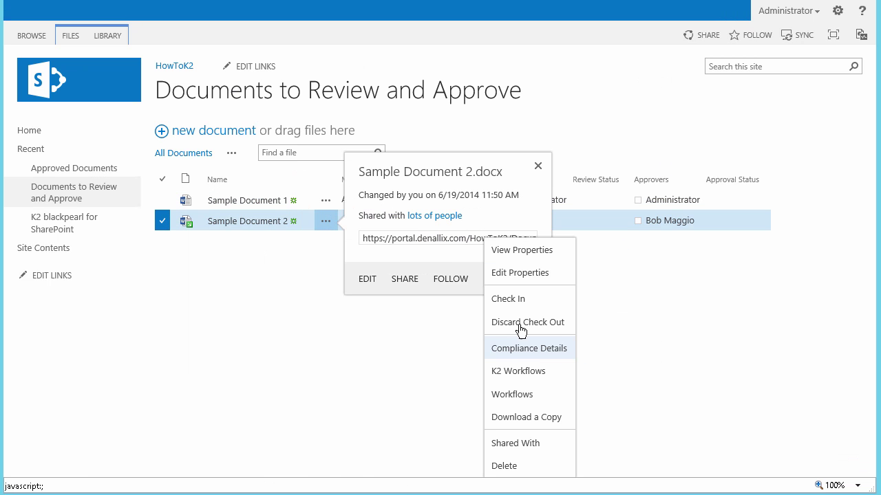
click(523, 298)
click(564, 352)
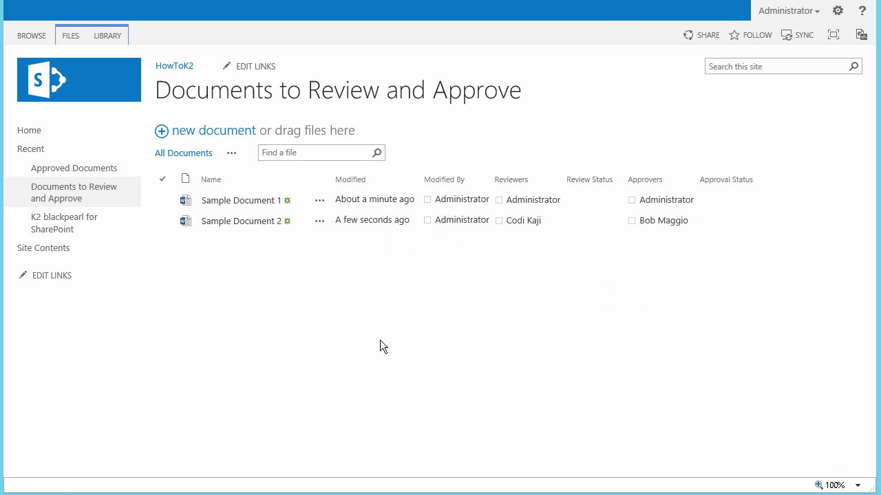
Start the Document Review Workflow on Sample Document 1 from its K2 Workflows page.
click(321, 200)
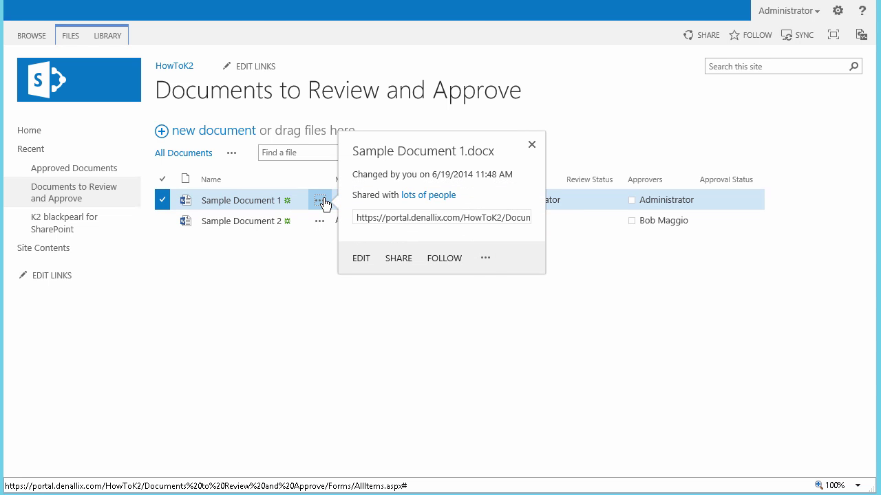
click(487, 259)
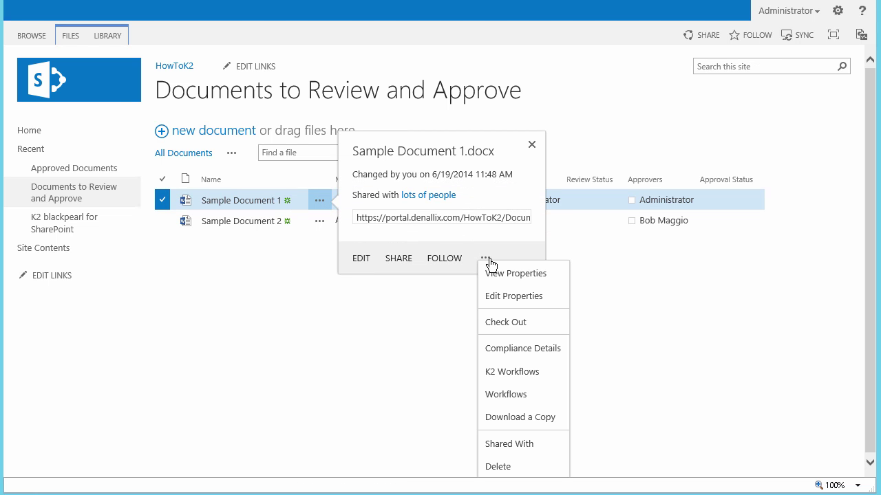
click(539, 376)
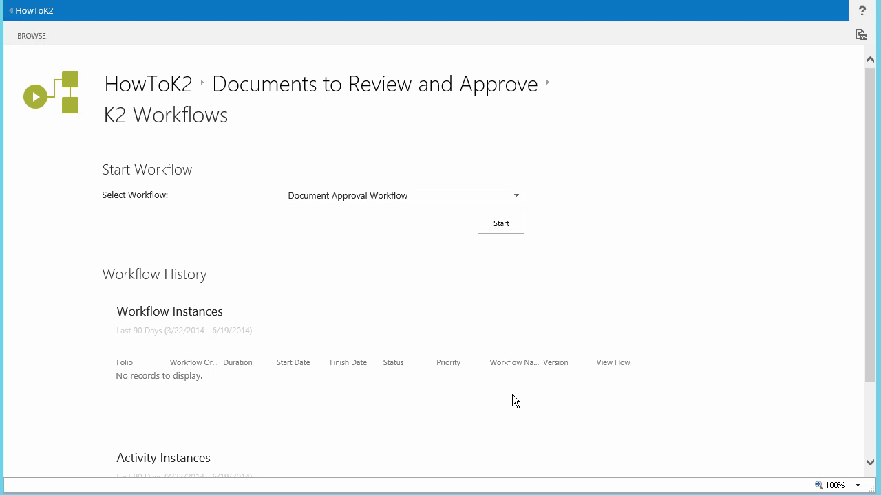
click(520, 197)
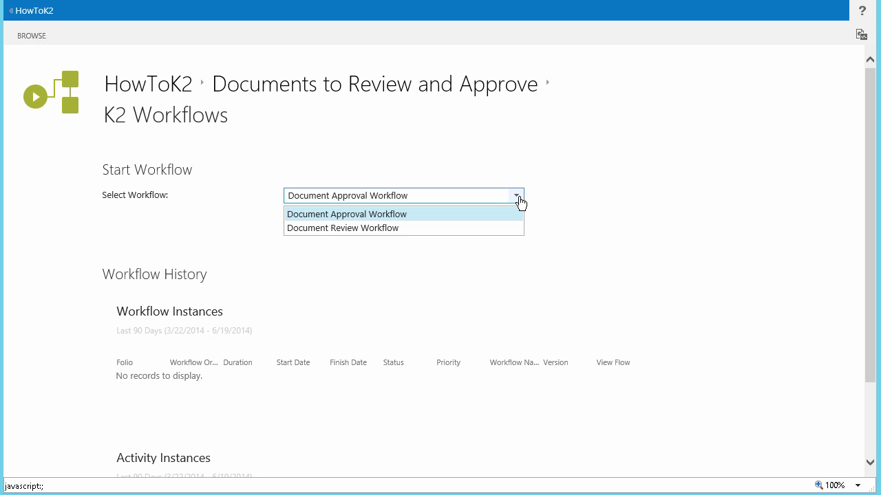
click(399, 229)
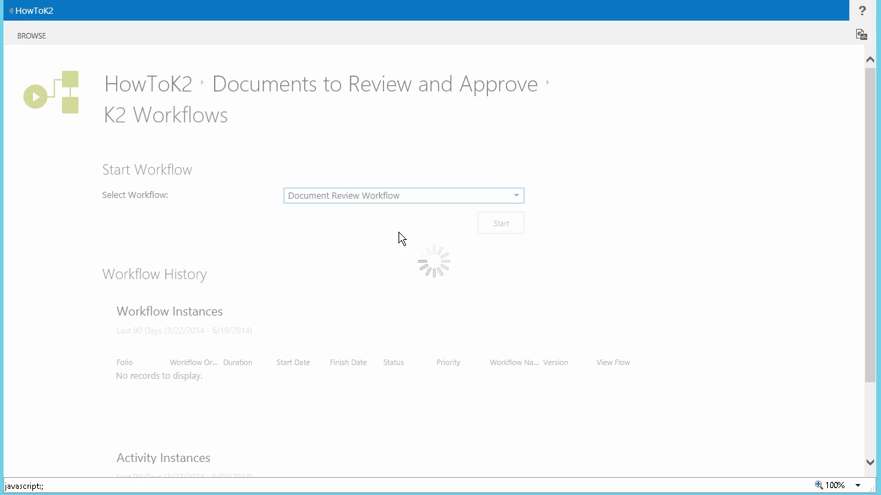
click(498, 230)
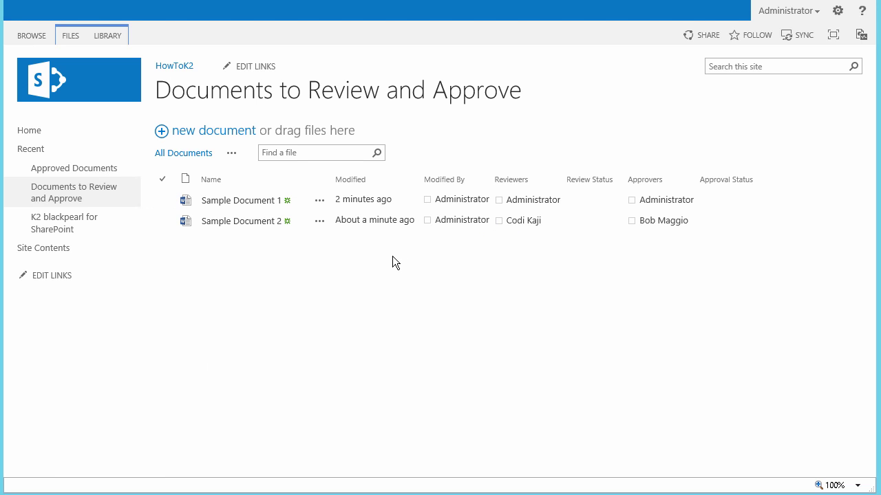
Refresh the document library and examine the View Flow of Sample Document 1's Document Review Workflow.
right_click(394, 306)
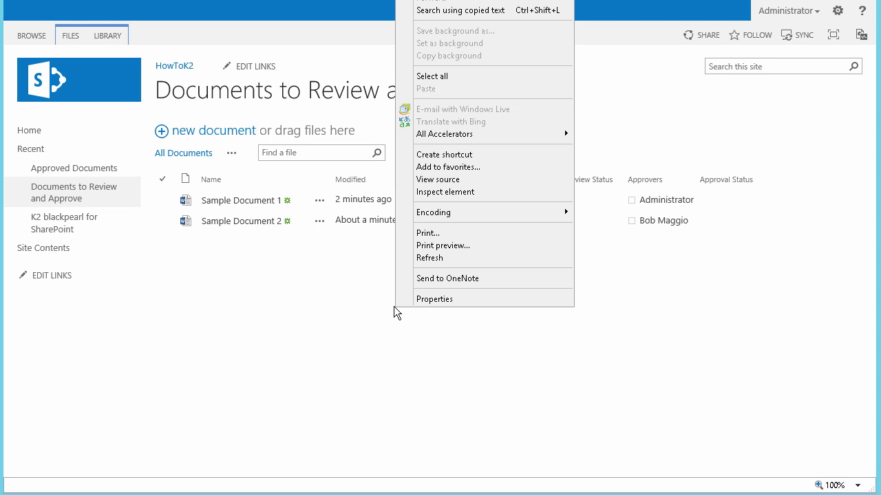
click(448, 258)
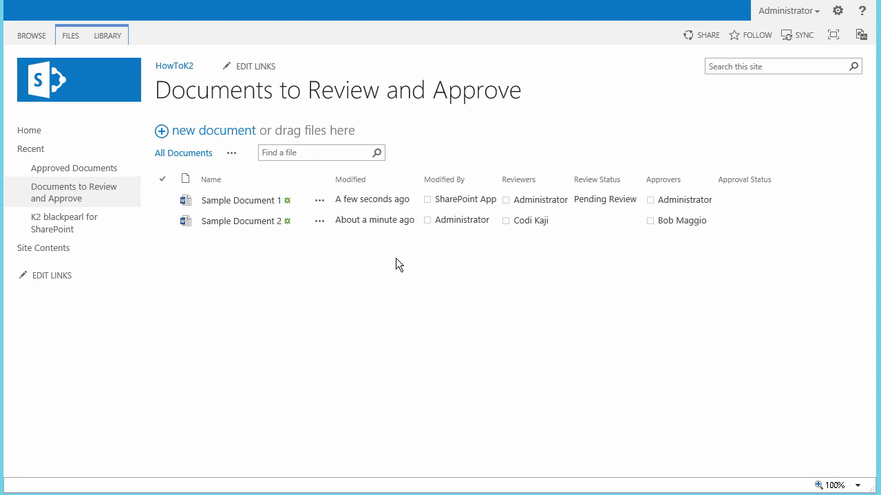
click(319, 200)
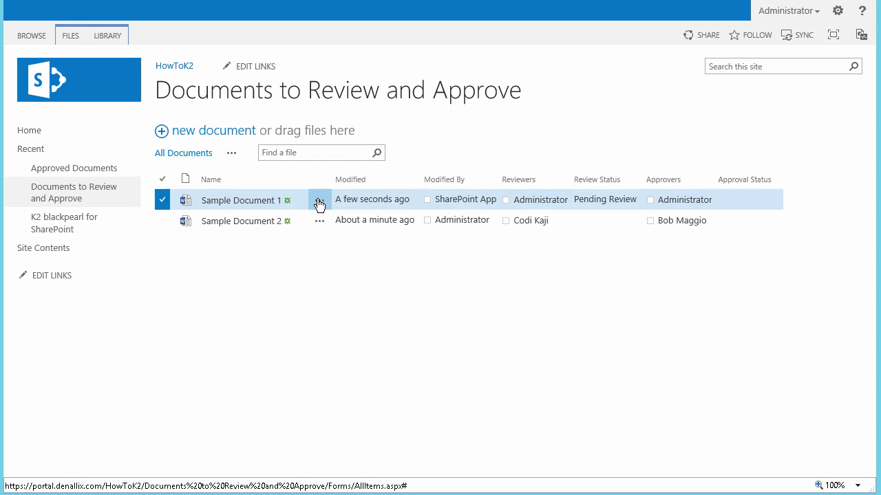
click(485, 258)
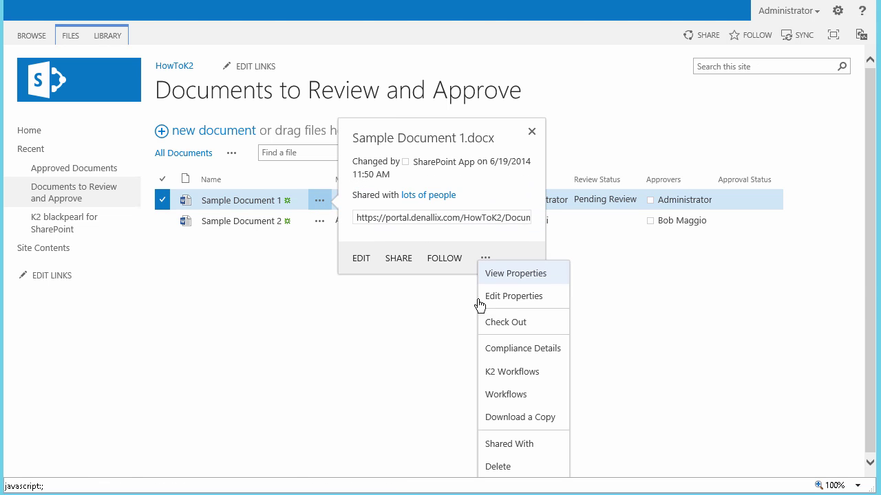
click(509, 375)
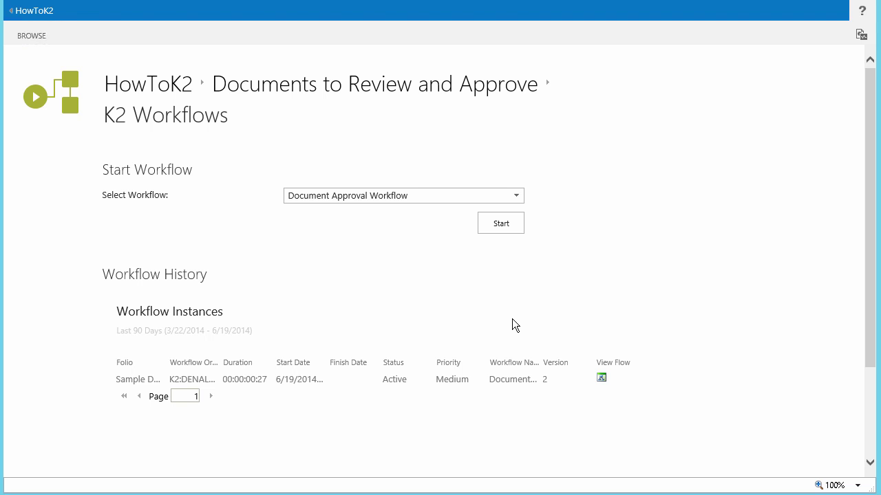
click(600, 380)
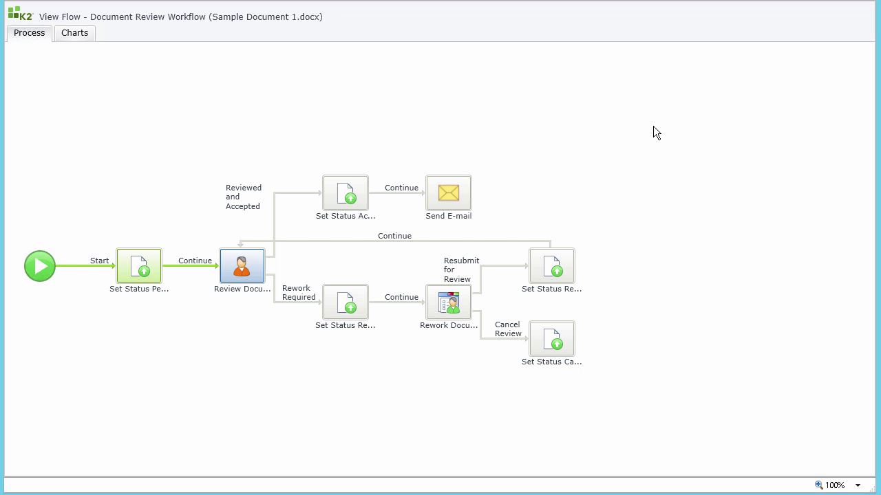
key(alt+F4)
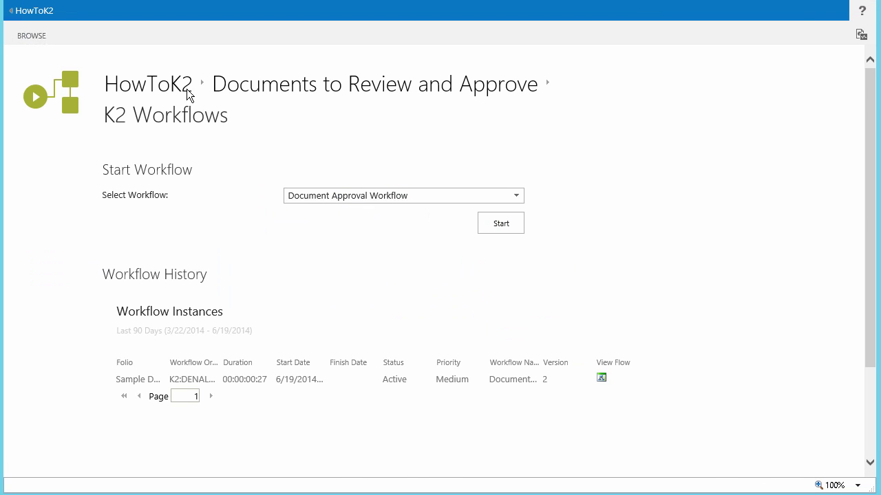
Start the Document Review Workflow on Sample Document 2 from its K2 Workflows page and refresh the document library.
click(232, 92)
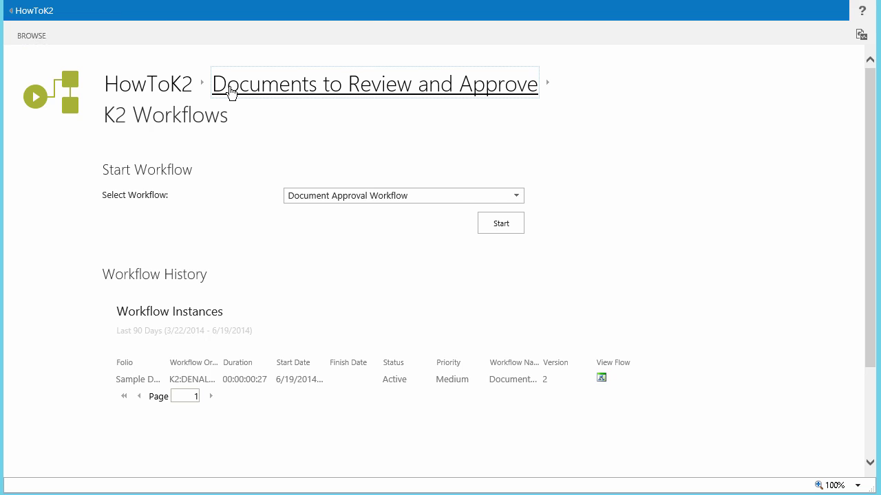
click(320, 222)
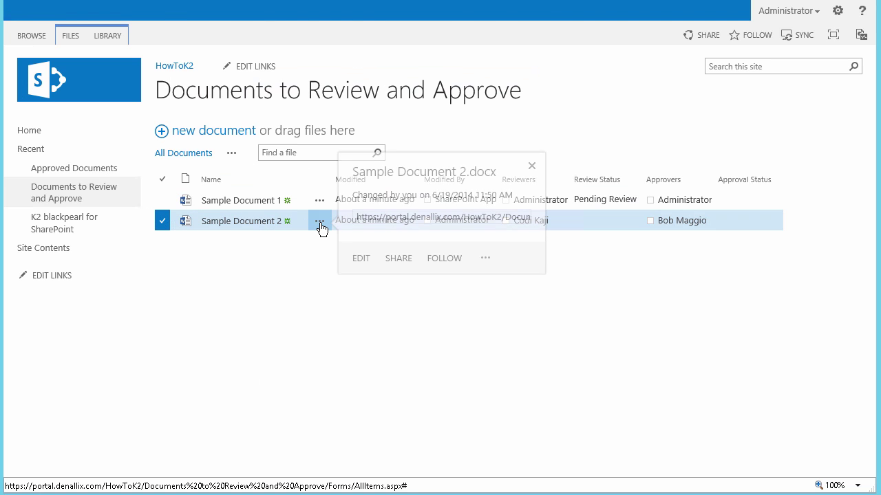
click(489, 261)
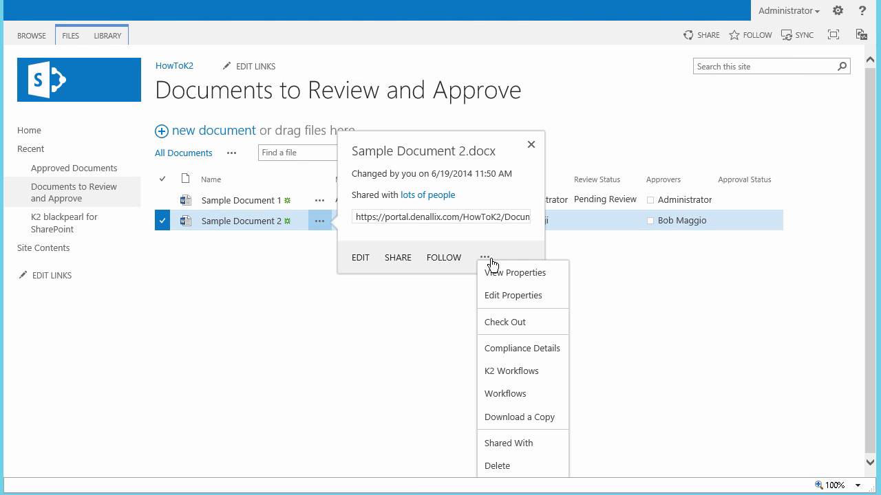
click(504, 372)
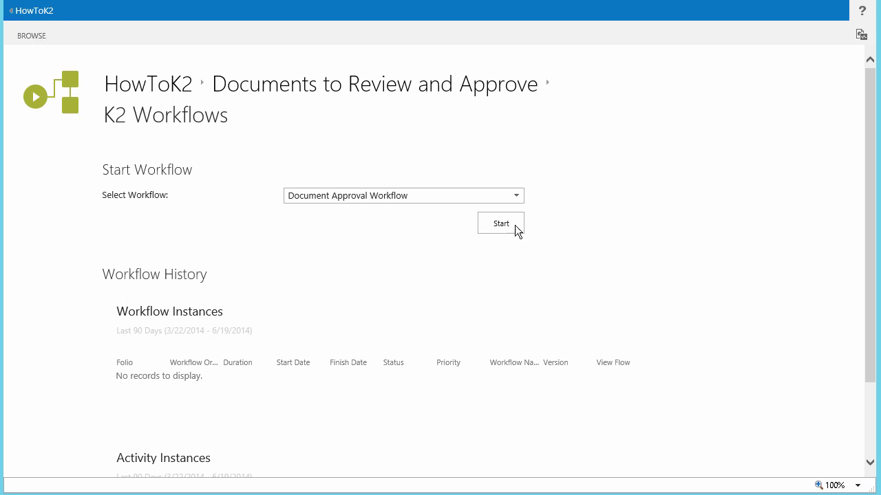
click(517, 197)
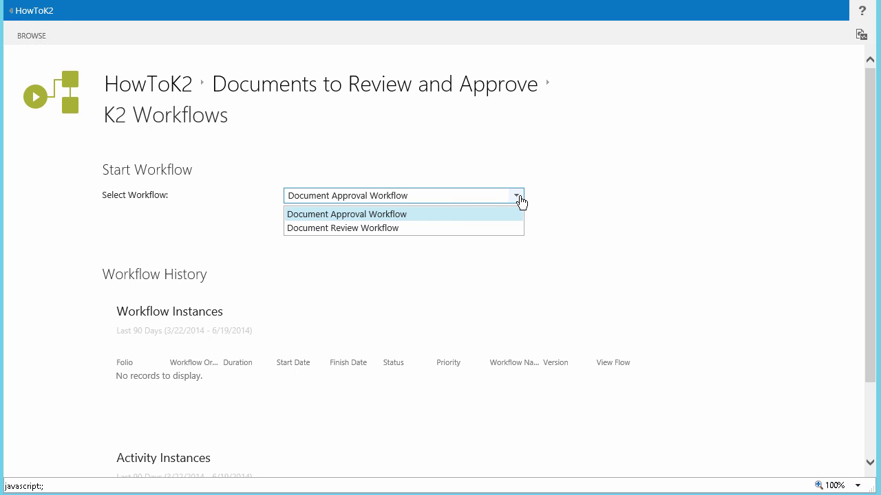
click(473, 228)
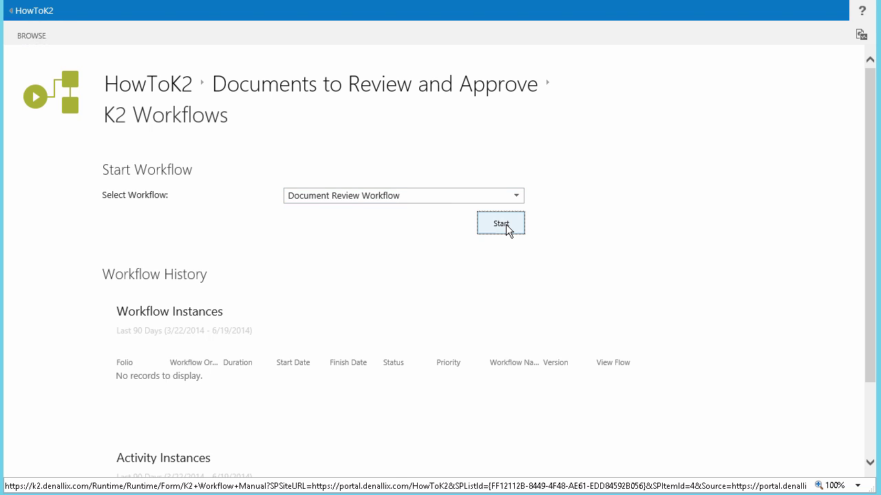
click(506, 224)
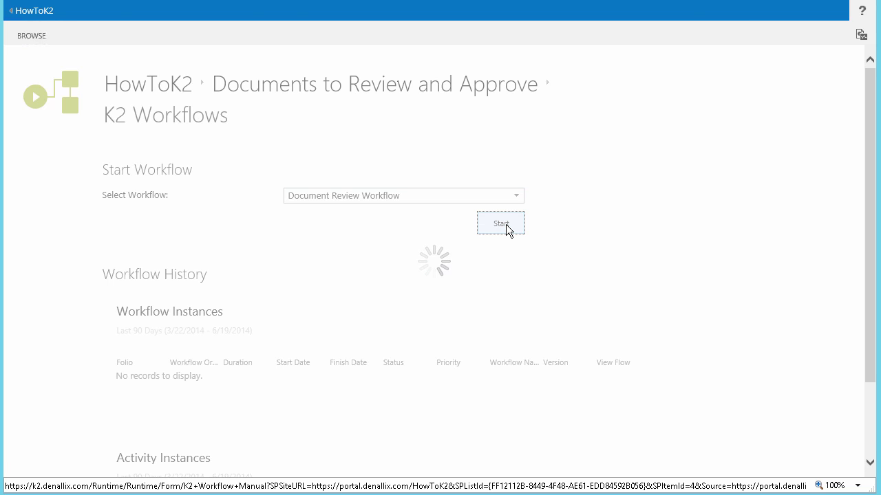
right_click(431, 282)
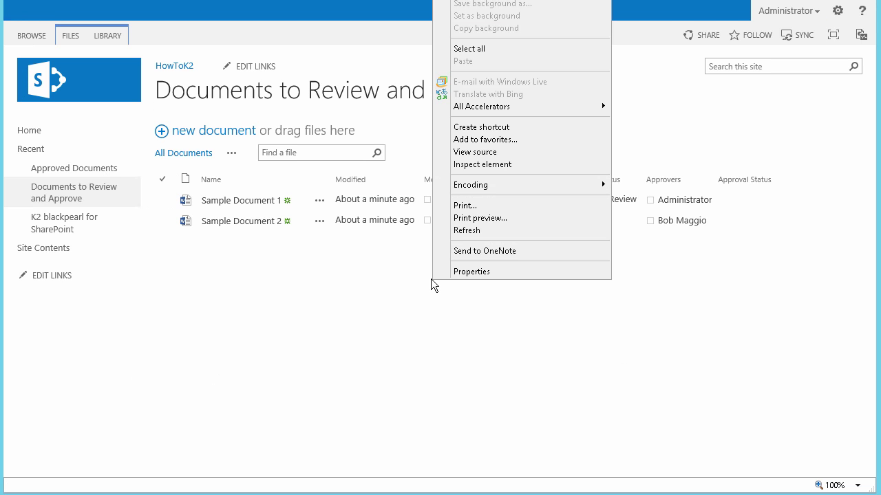
click(479, 231)
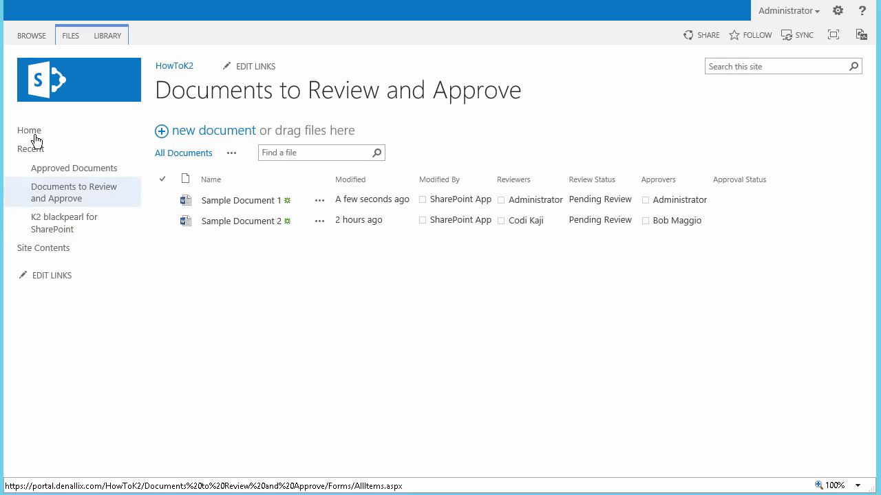
Check the site's K2 Worklist, then switch to Outlook Web App and reply "Reviewed and Accepted" to the Test One Doc review request.
click(30, 133)
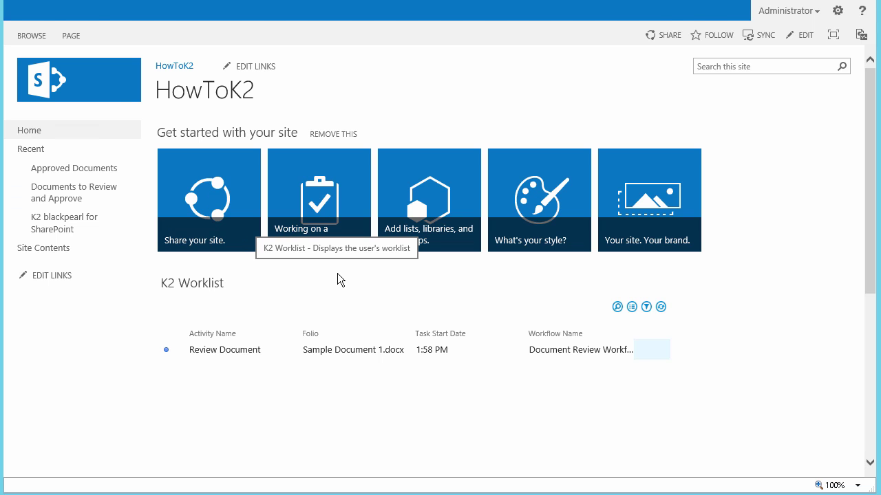
key(alt+Tab)
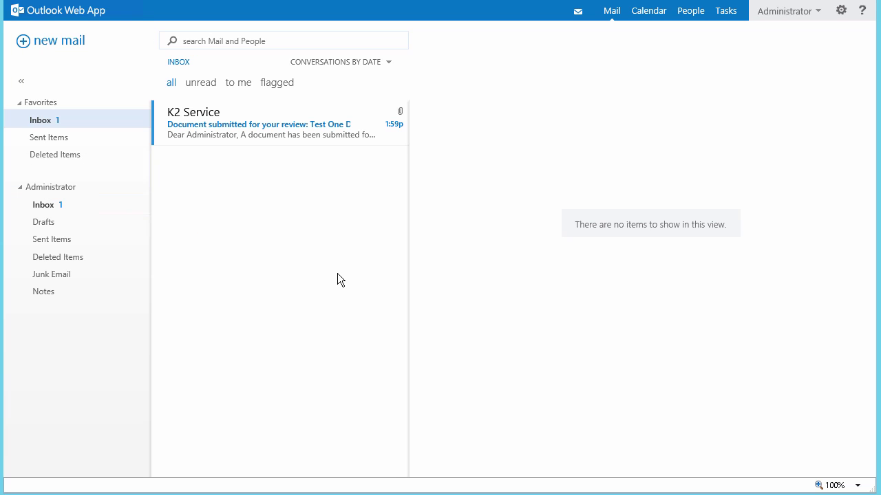
click(327, 134)
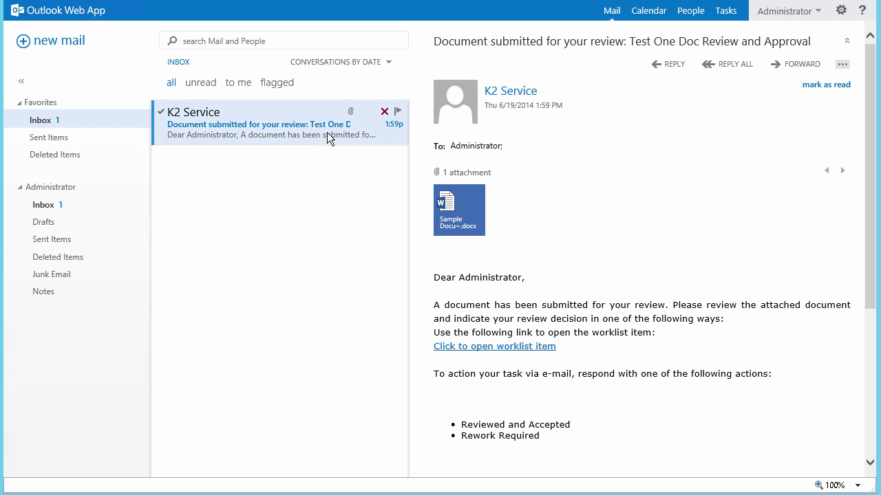
click(674, 69)
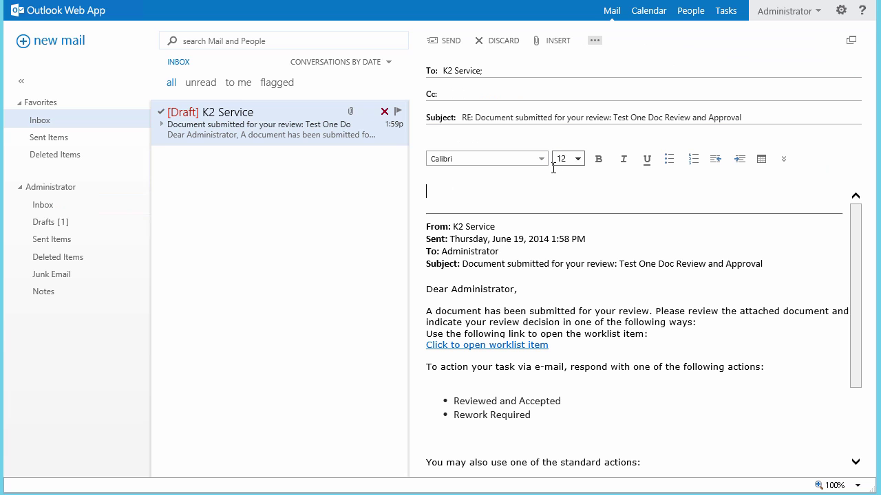
text(Reviewed and Accepted)
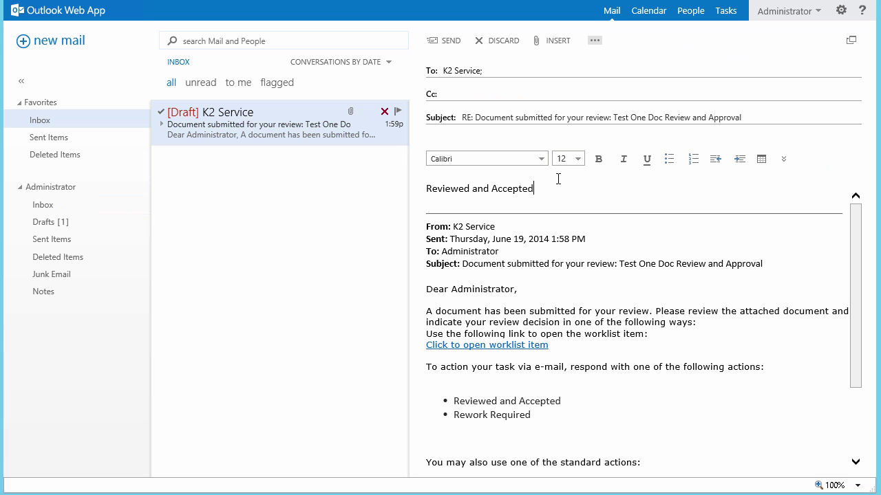
click(452, 41)
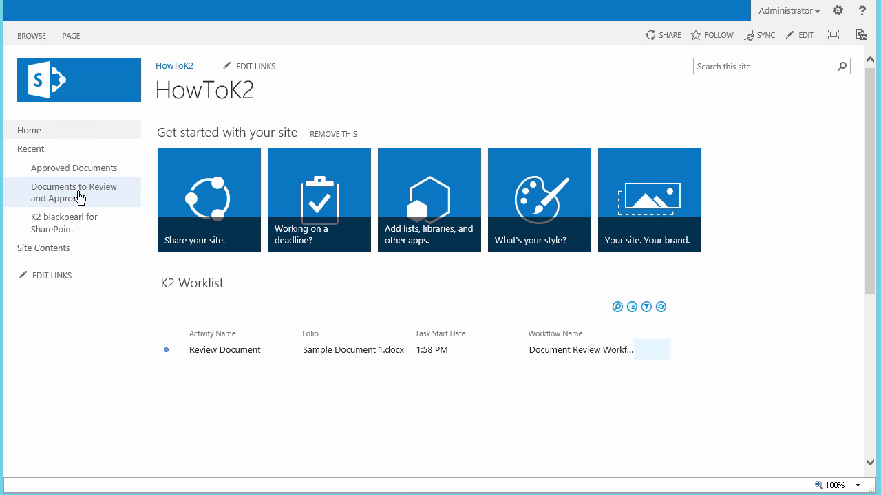
Check Sample Document 1's review status and K2 Workflows page in SharePoint, and read its Document Reviews Completed email in Outlook Web App.
click(79, 198)
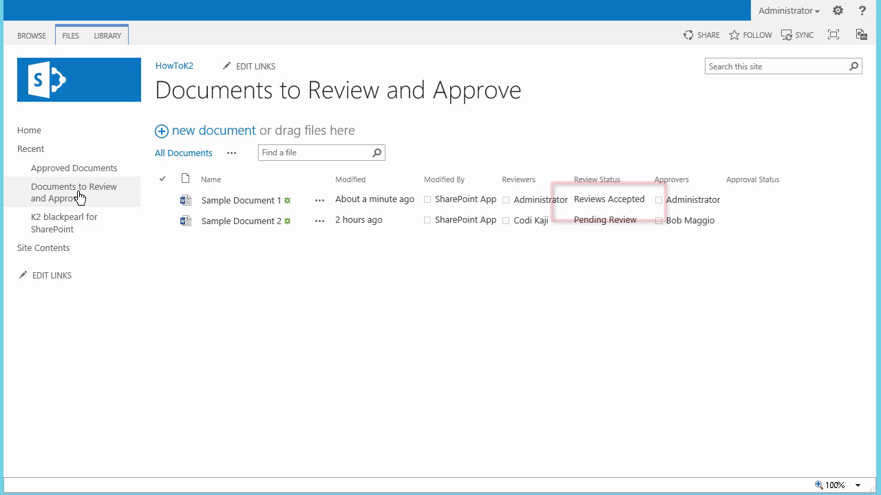
click(320, 202)
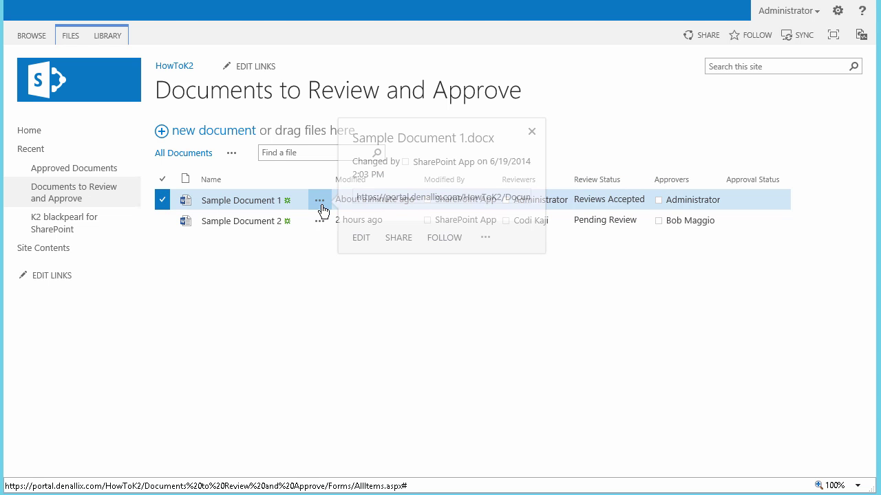
click(487, 261)
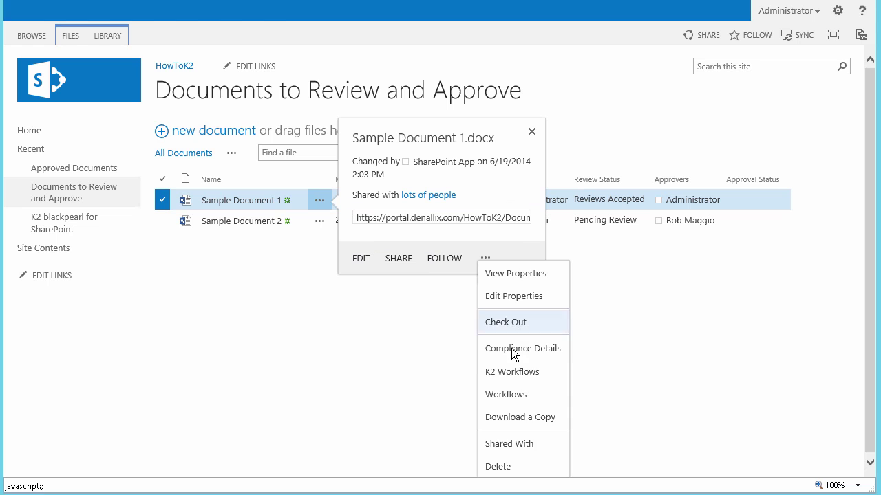
click(509, 375)
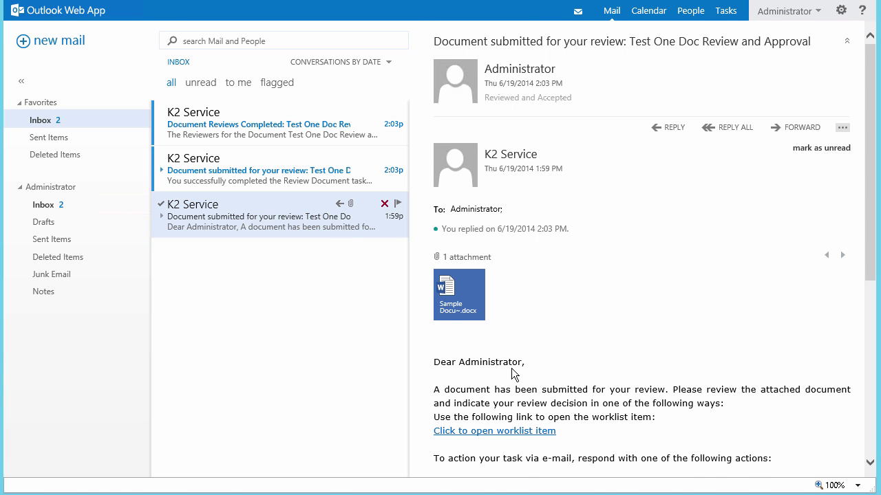
click(303, 136)
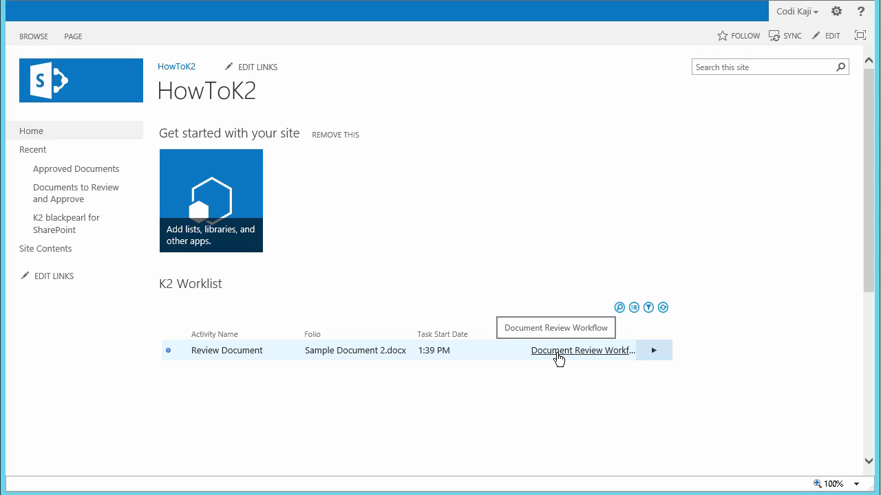
From the reviewer's K2 Worklist in SharePoint, submit Sample Document 2's review with the action Rework Required and refresh the document library.
click(558, 354)
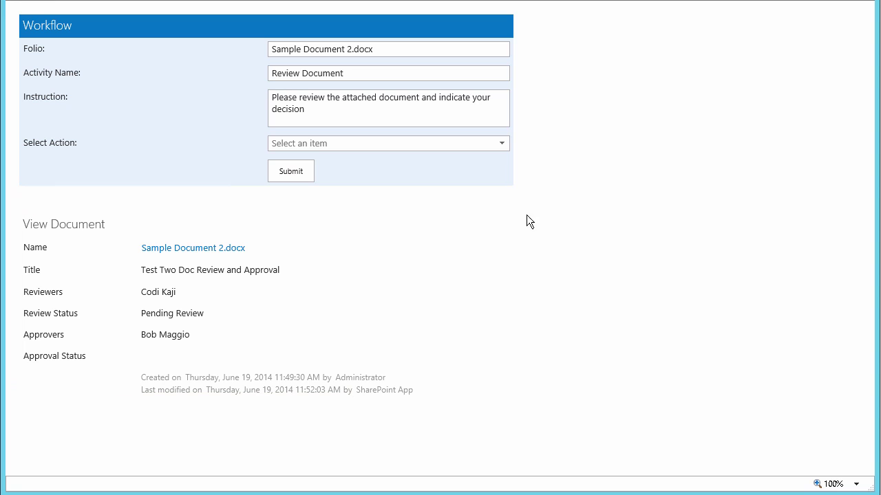
click(501, 144)
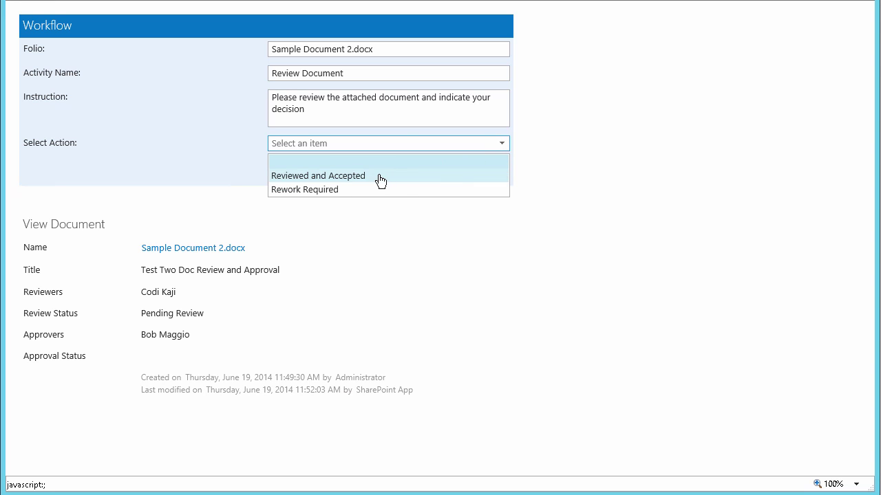
click(337, 190)
click(302, 174)
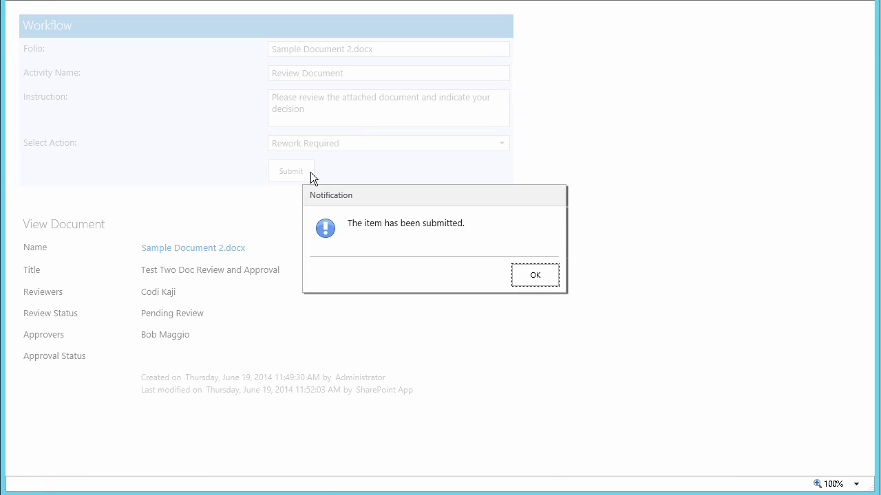
click(545, 281)
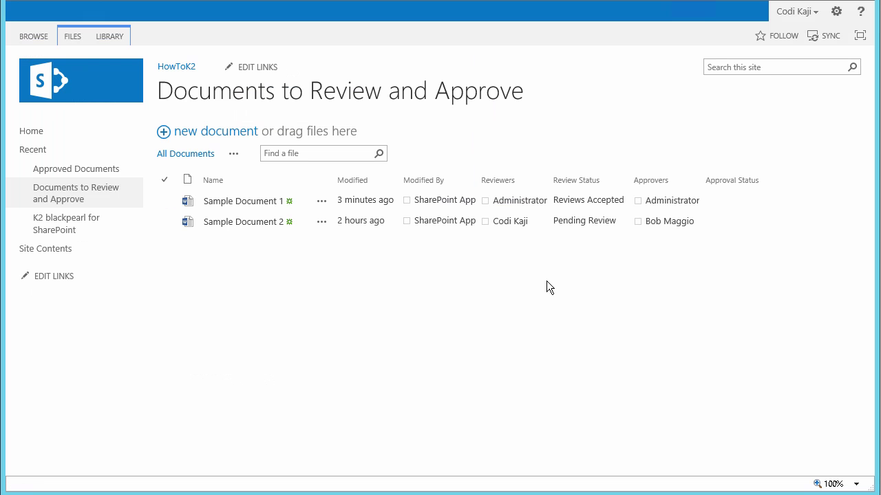
right_click(547, 286)
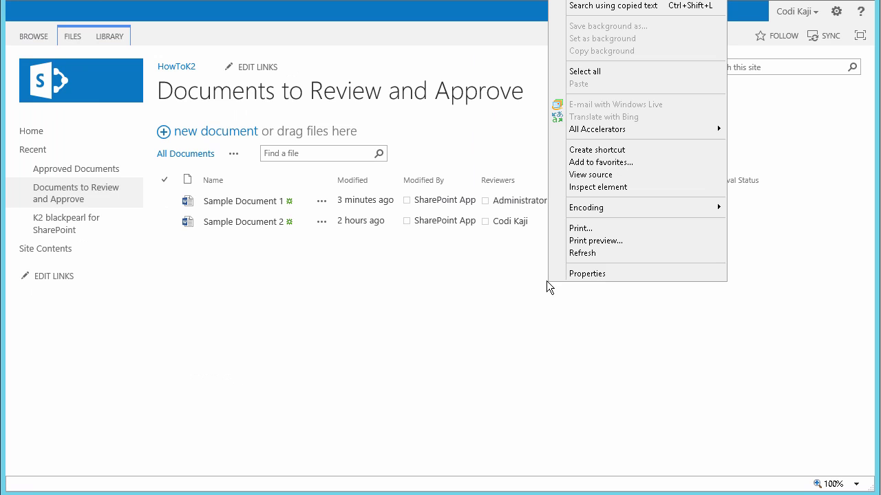
click(606, 253)
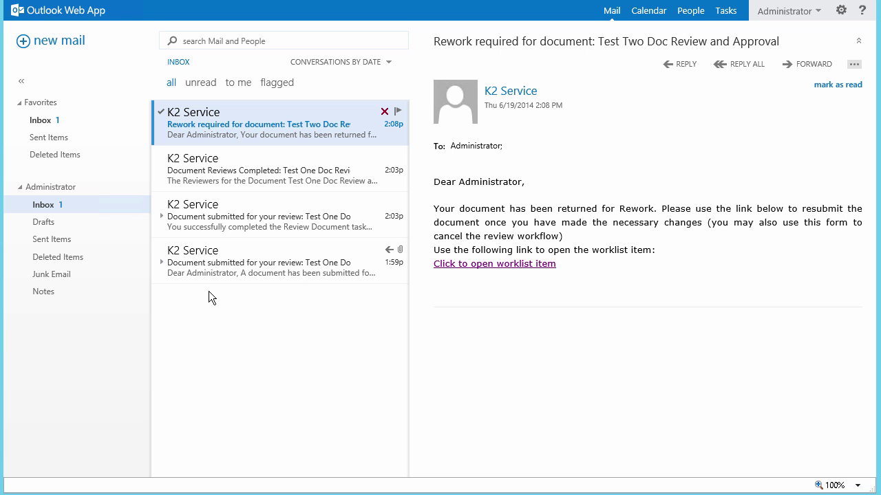
Open the worklist item from the rework email, submit Sample Document 2 with the action Resubmit for Review, and refresh the SharePoint document library.
click(481, 265)
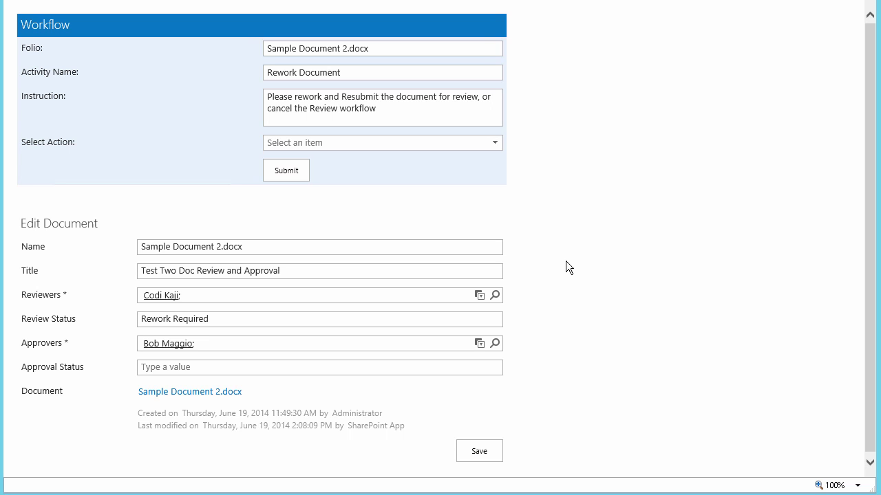
click(497, 147)
click(352, 176)
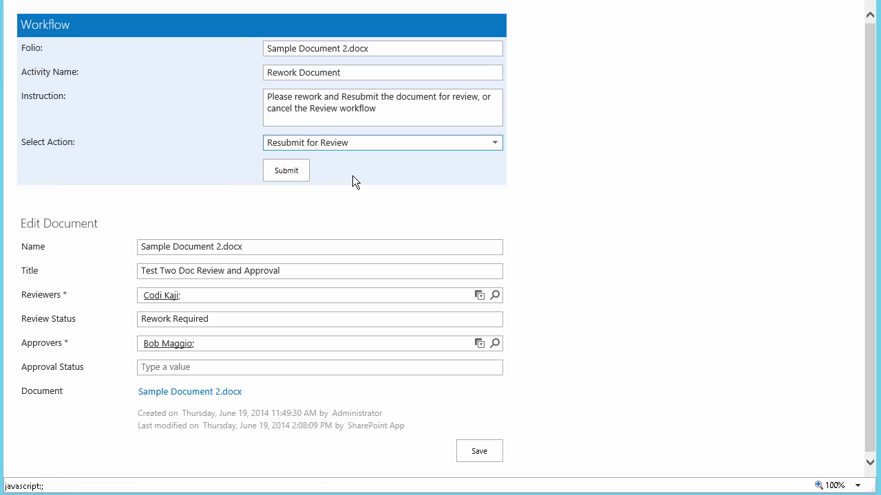
click(299, 176)
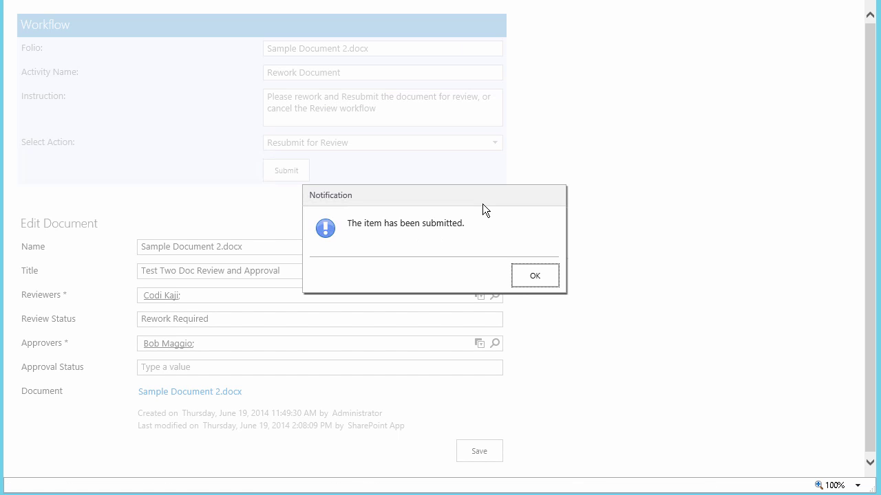
click(526, 275)
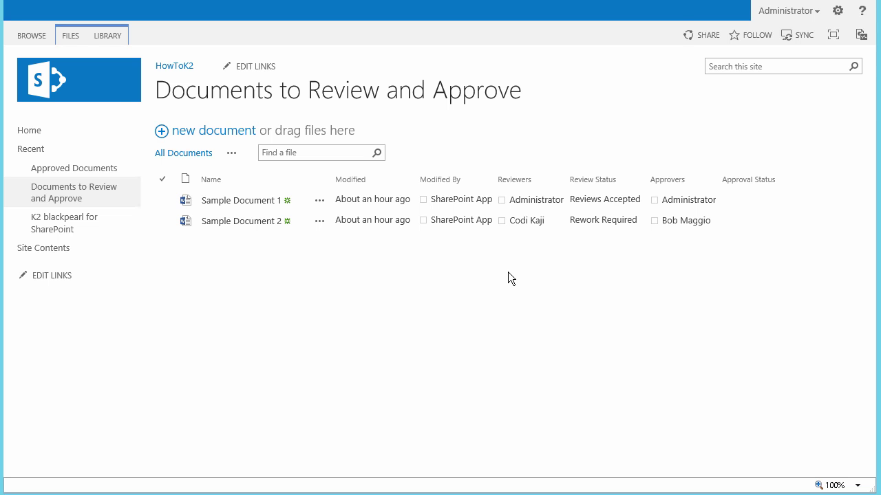
right_click(508, 272)
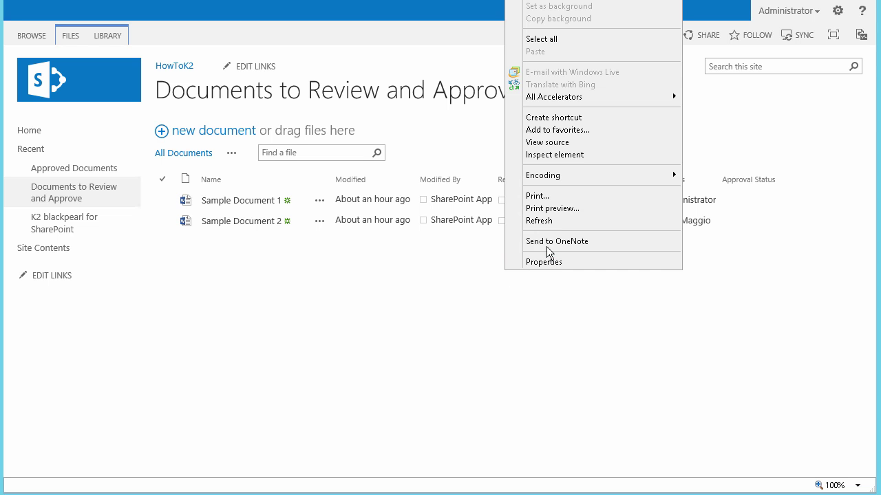
click(552, 220)
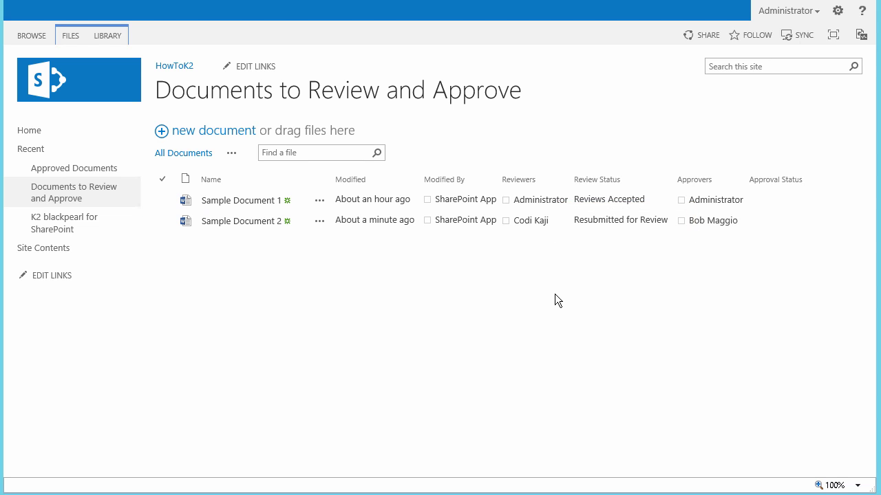
Open Sample Document 2's K2 Workflows page and view the flow of its active workflow instance.
click(319, 221)
click(485, 281)
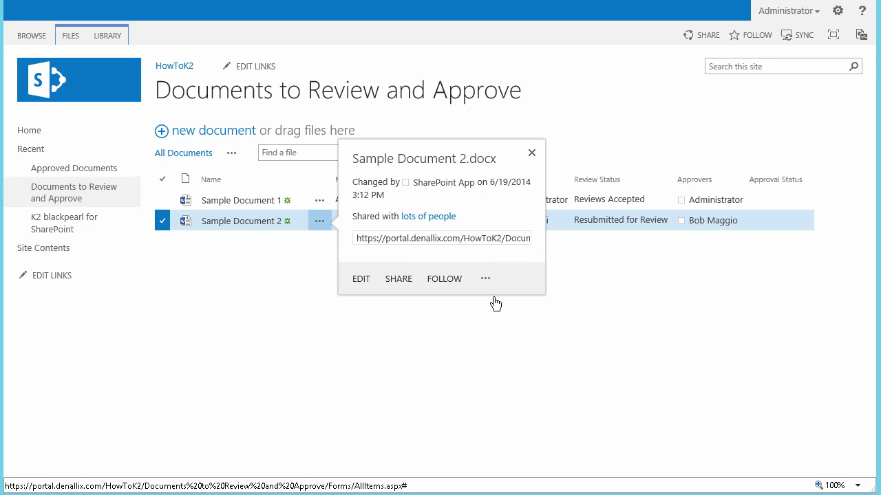
click(510, 371)
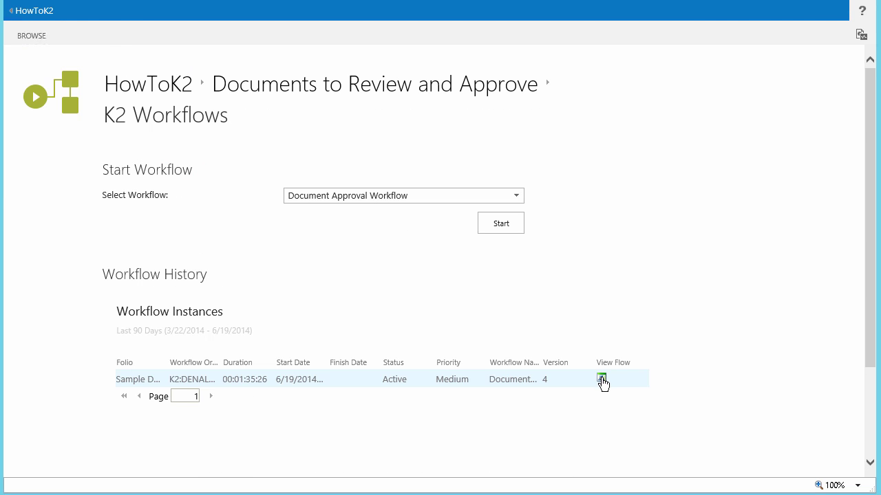
click(602, 379)
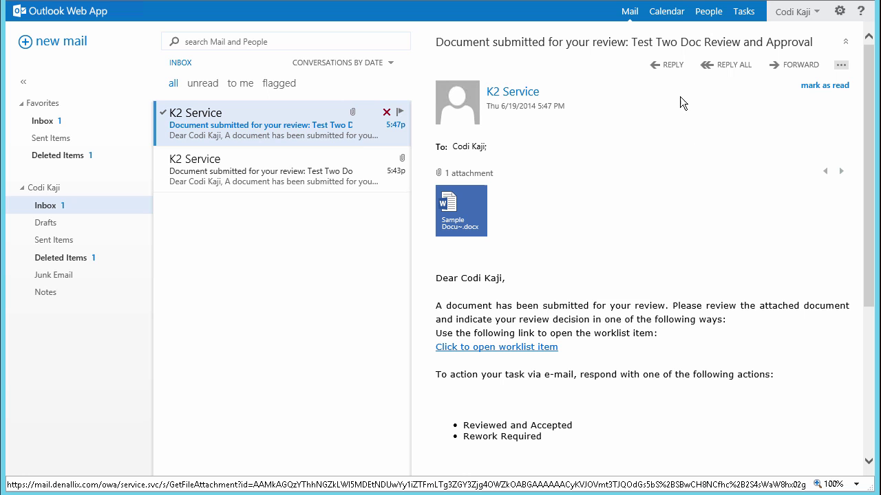
In the reviewer's Outlook Web App mailbox, reply "Reviewed and Accepted" to the latest Test Two Doc review request, and refresh the SharePoint document library.
click(676, 66)
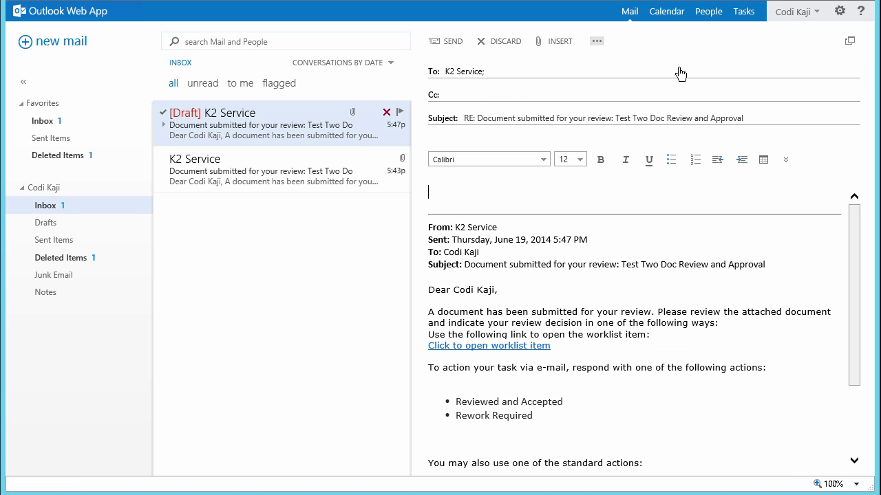
text(Reviewed and Accepted)
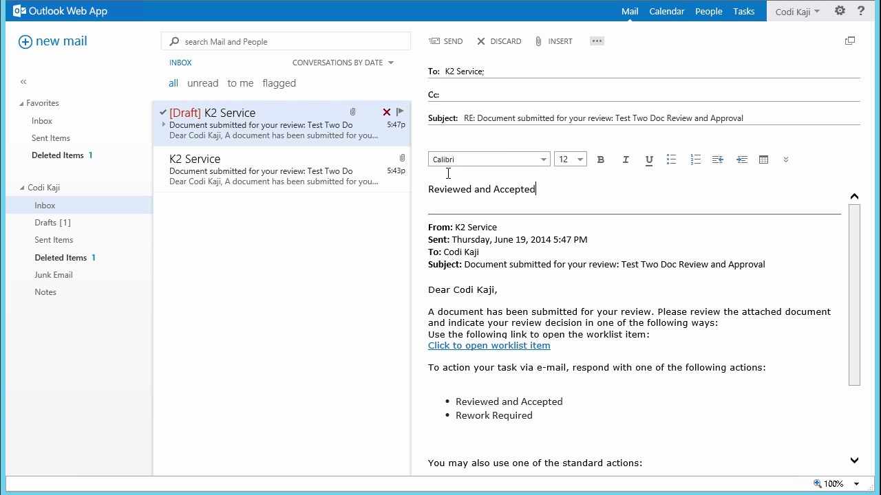
click(452, 44)
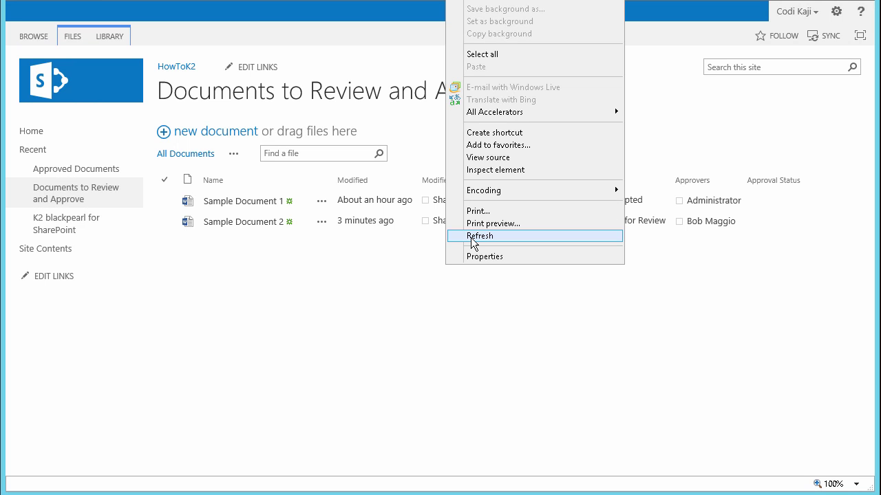
click(479, 236)
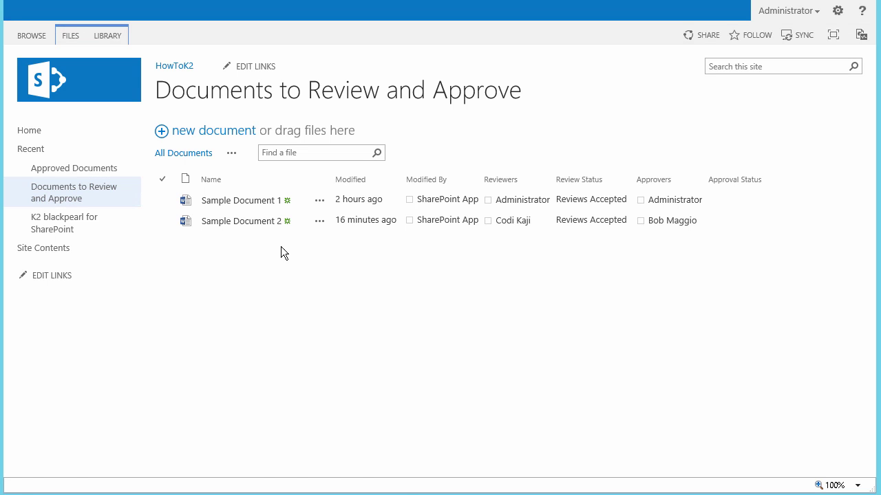
Start the Document Approval Workflow on Sample Document 1 from its K2 Workflows page and refresh the document library.
click(319, 200)
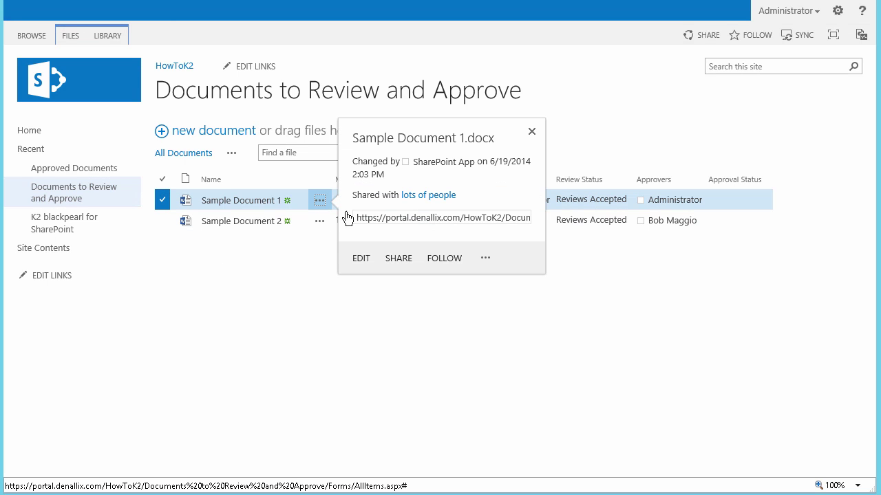
click(483, 258)
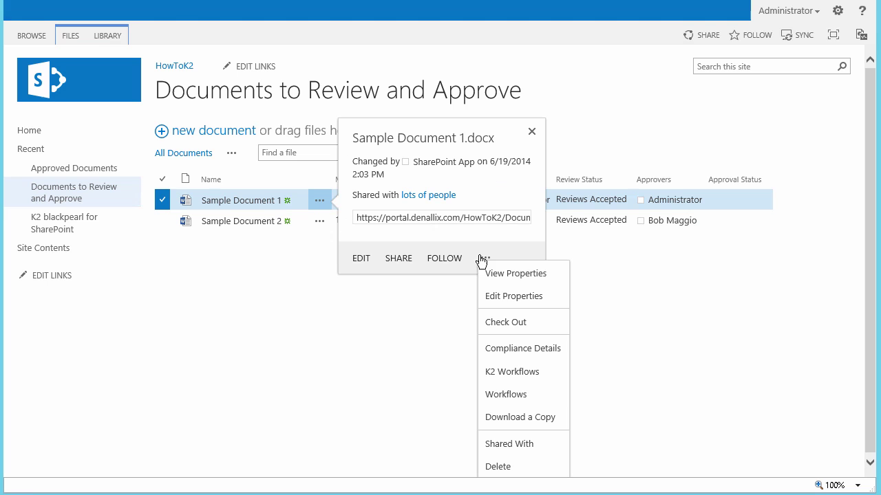
click(509, 371)
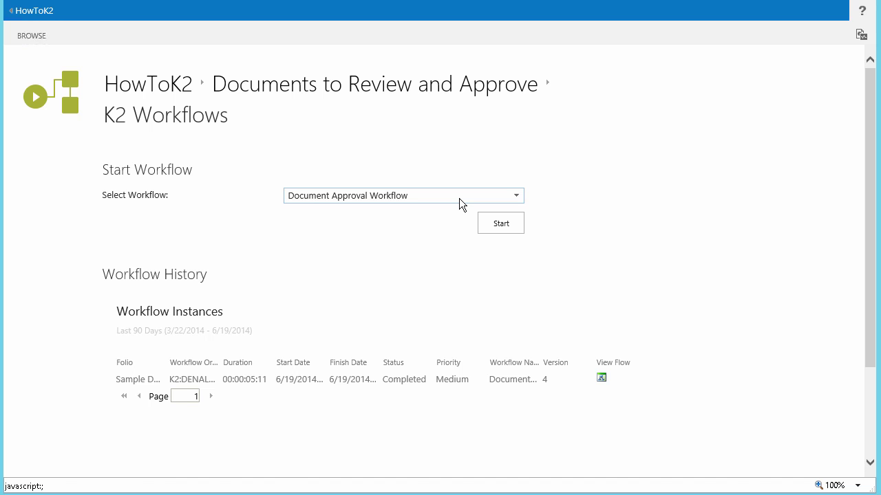
click(492, 220)
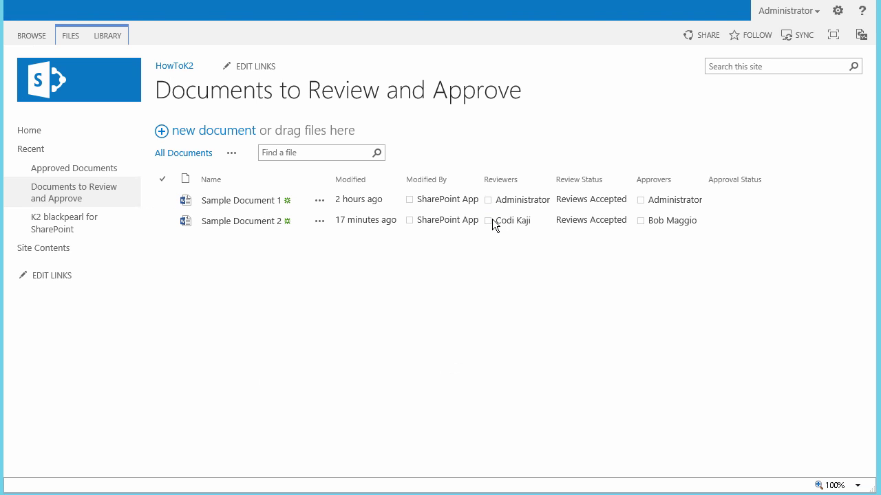
right_click(479, 254)
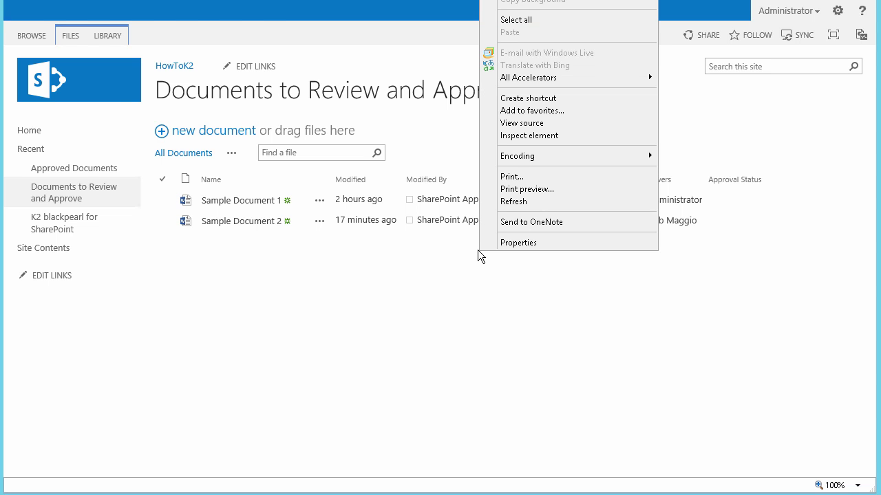
click(523, 201)
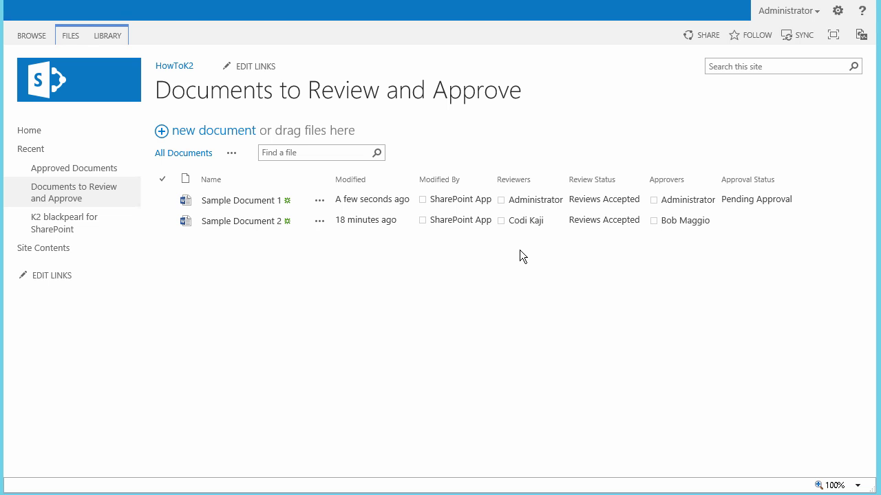
Switch to Outlook Web App, reply "Rejected" to the Test One Doc approval request, and refresh the SharePoint document library.
key(ctrl+Tab)
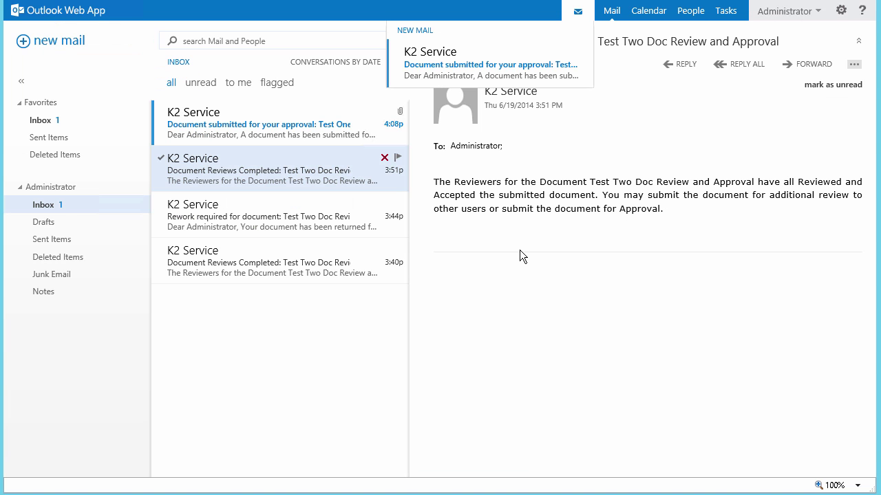
click(340, 132)
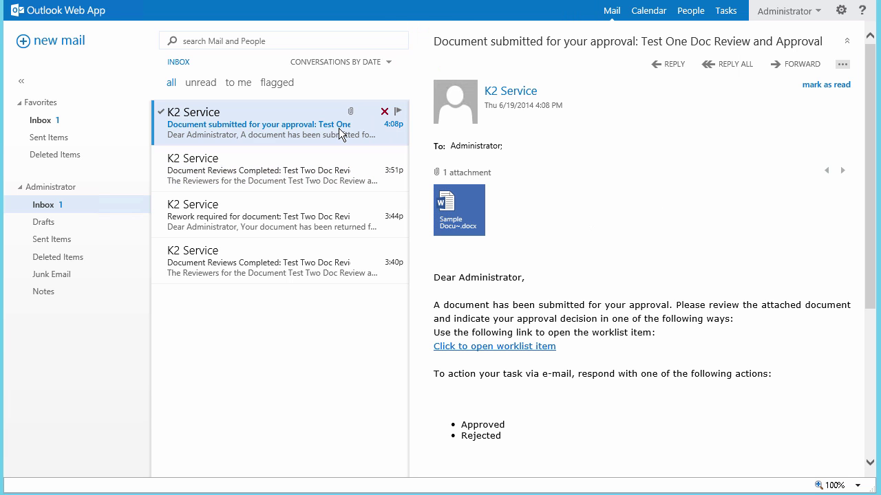
click(667, 65)
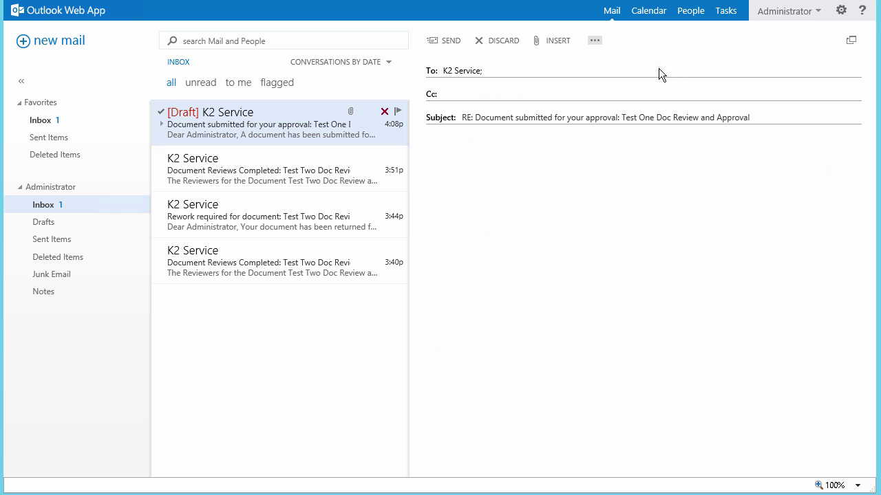
text(Rejected)
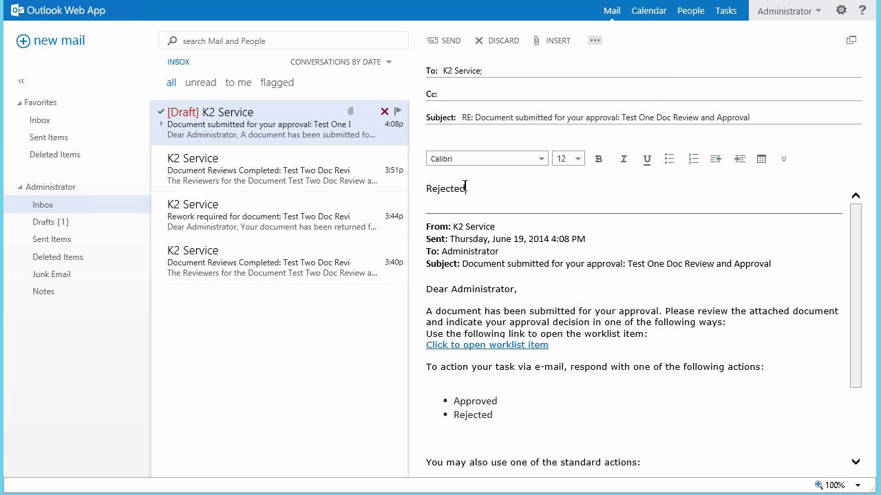
click(450, 43)
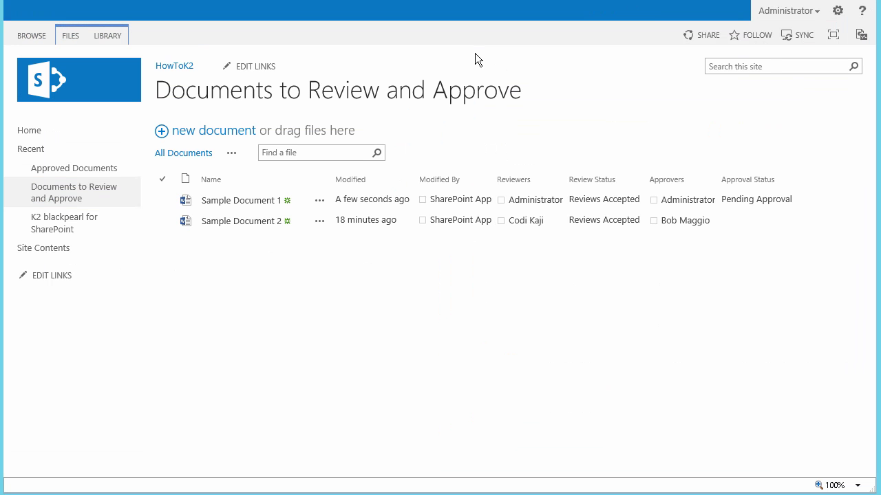
right_click(391, 265)
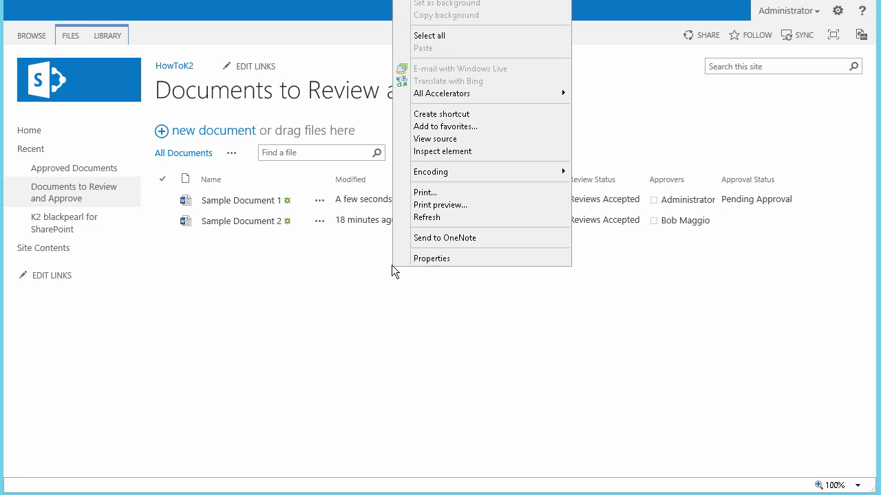
click(427, 218)
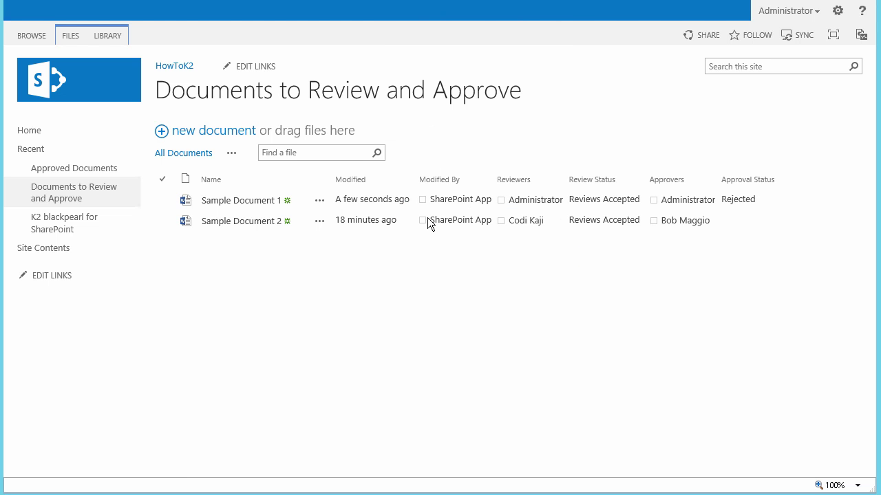
Check the Approved Documents library, then return to Documents to Review and Approve and open Sample Document 1's K2 Workflows page.
click(96, 169)
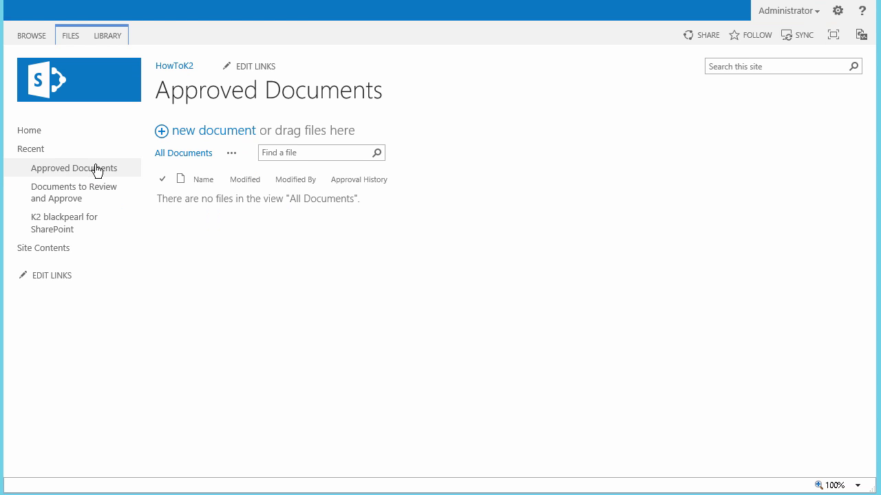
click(75, 199)
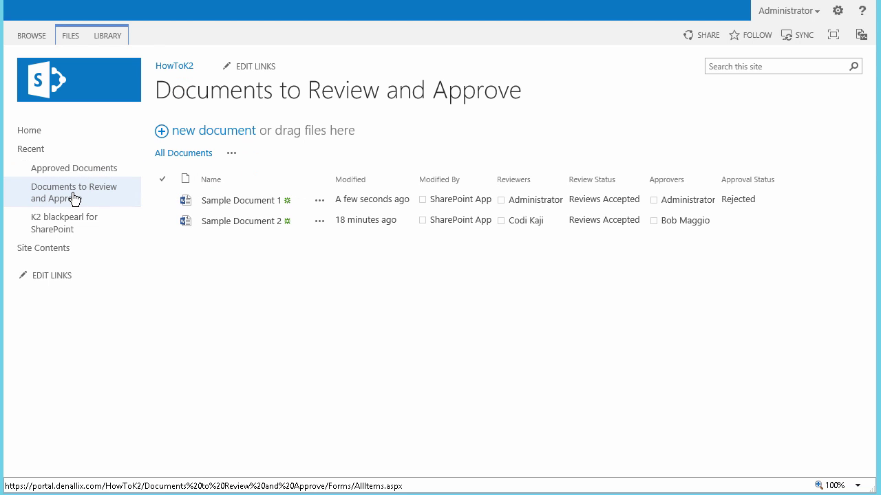
click(320, 221)
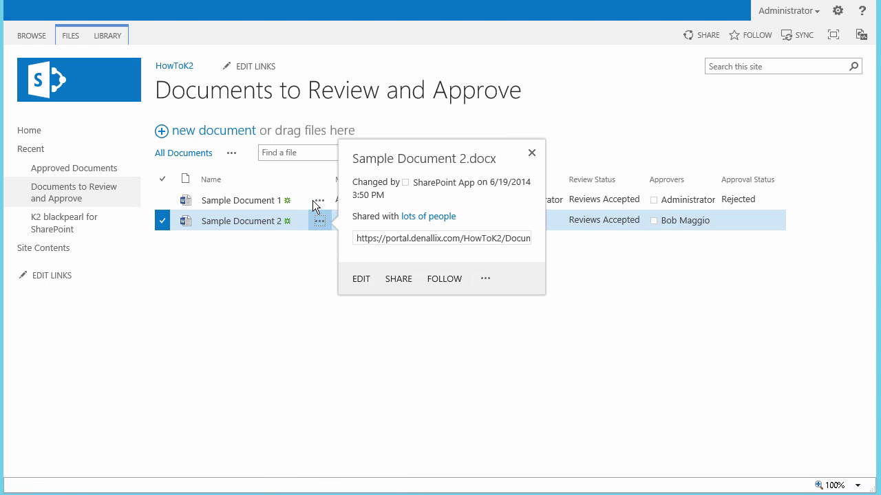
click(315, 201)
click(490, 258)
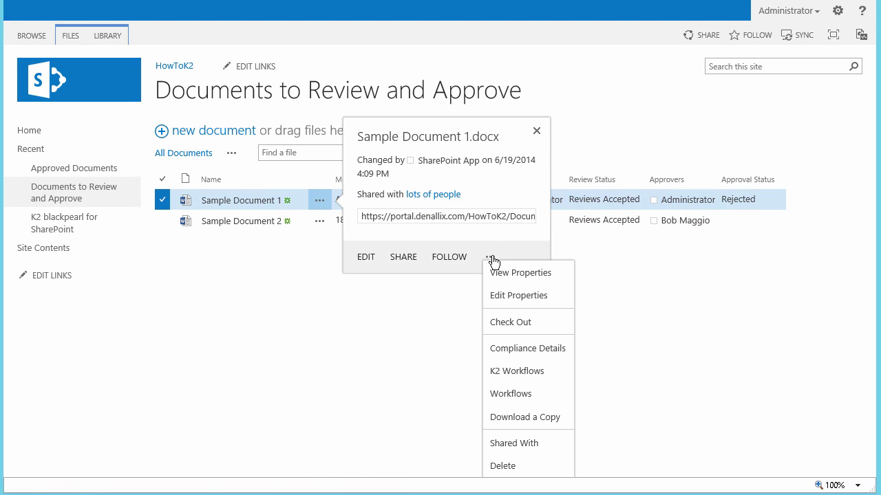
click(506, 373)
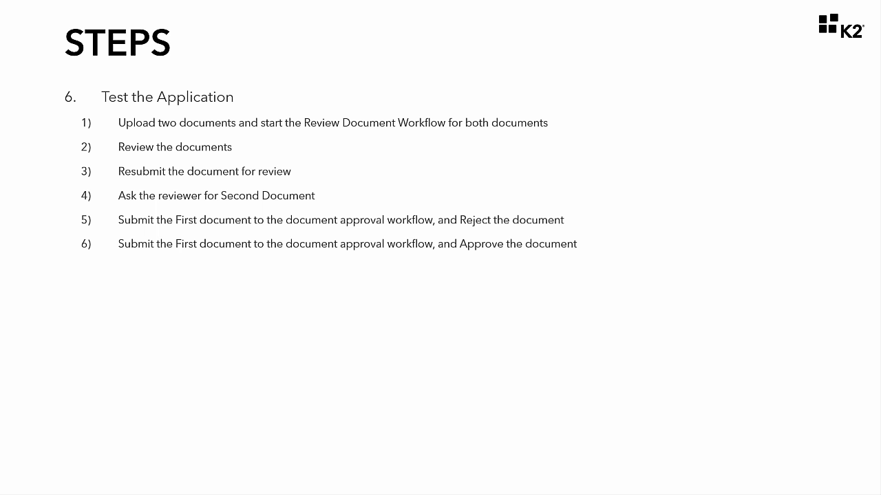
Start the Document Approval Workflow on Sample Document 2 from its K2 Workflows page.
click(320, 221)
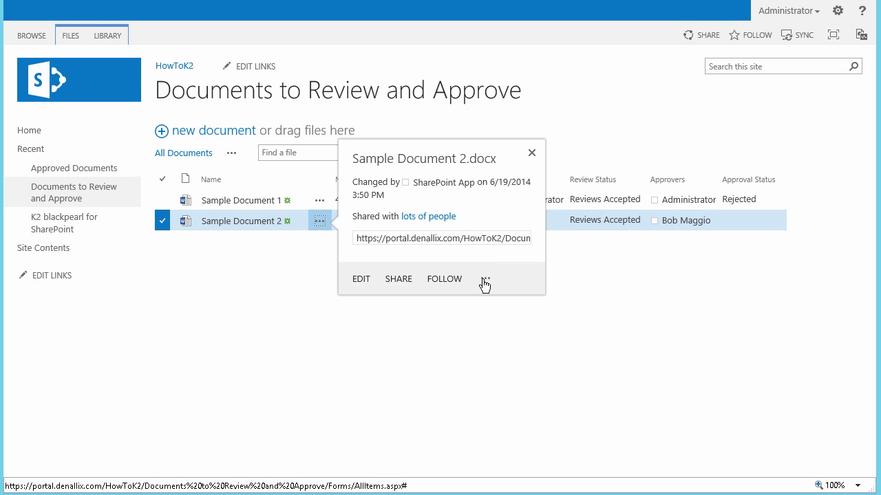
click(486, 280)
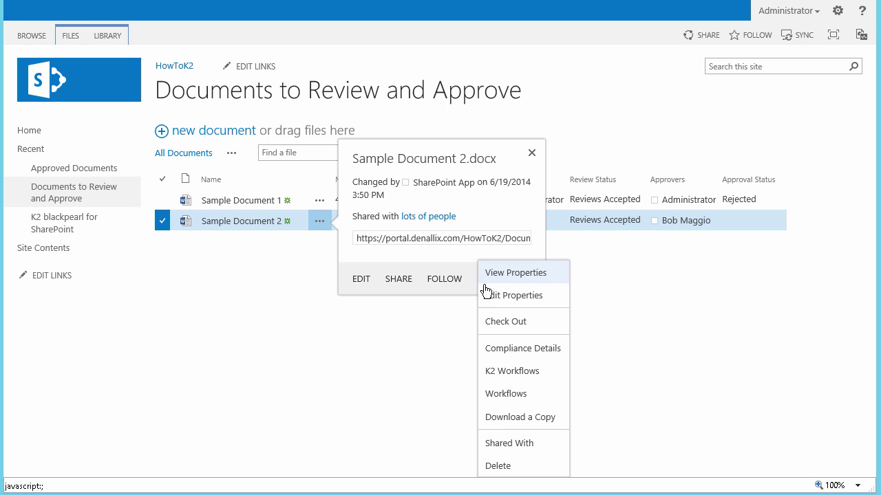
click(518, 373)
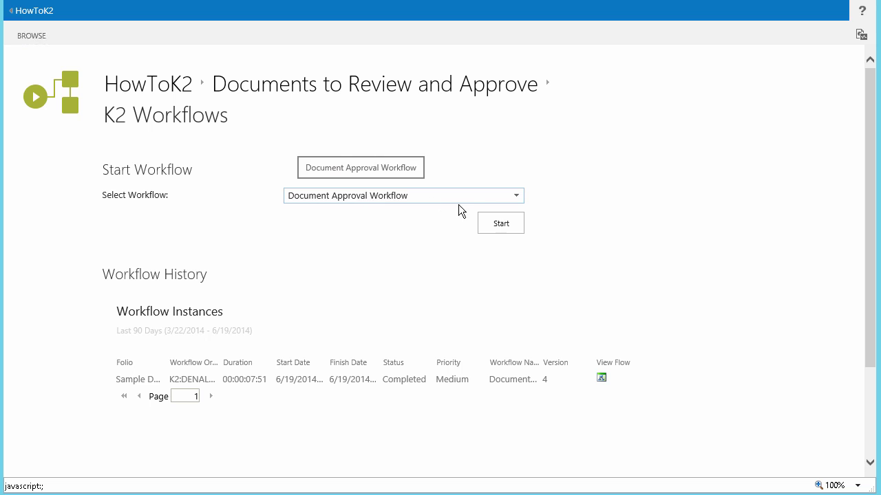
click(500, 219)
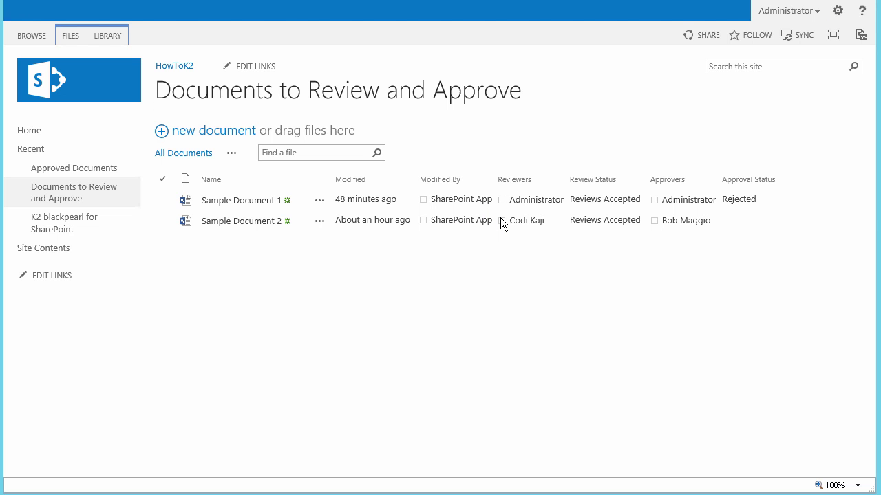
Refresh the document library, switch to the approver's Outlook Web App inbox and reply "Approved" to the Test Two Doc approval request.
right_click(342, 260)
click(390, 206)
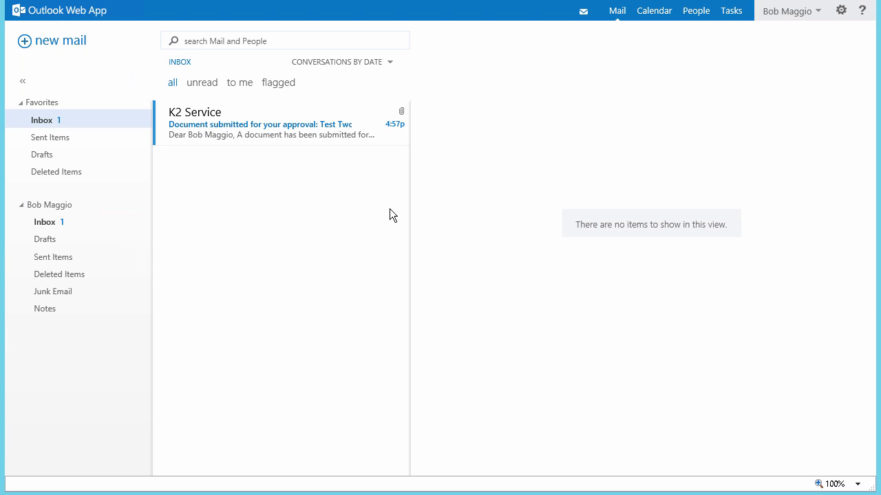
click(324, 134)
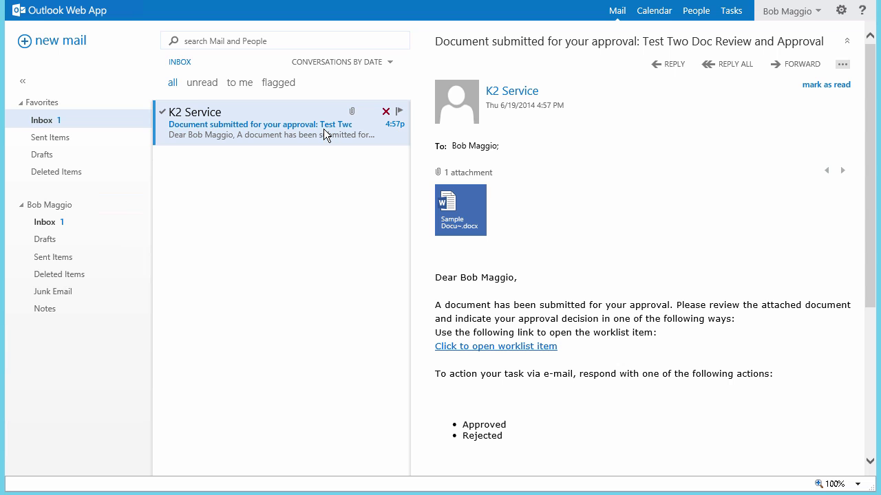
click(673, 66)
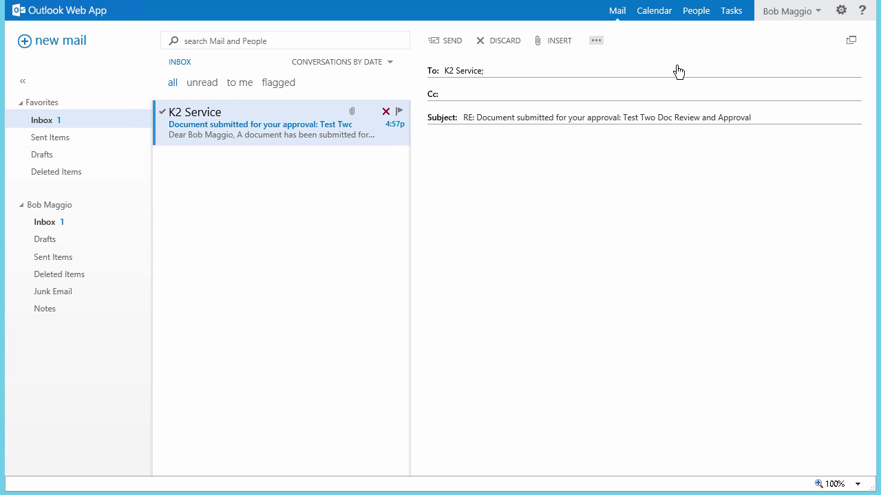
text(Approved)
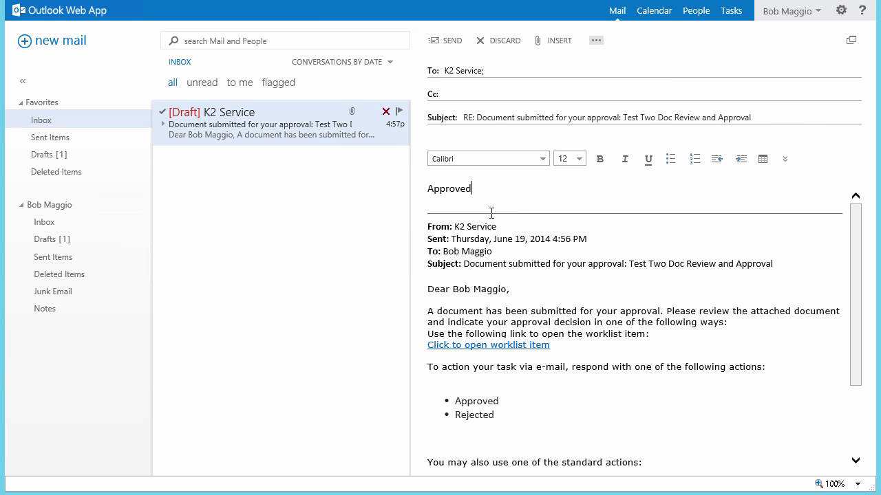
click(451, 42)
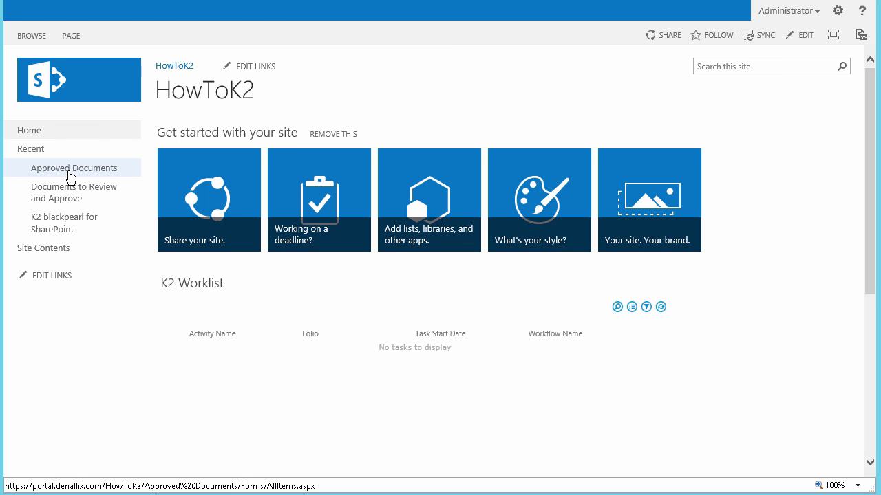
In the Approved Documents library, open Sample Document 2's approval history and inspect the Approve Document activity's overview and participants.
click(70, 178)
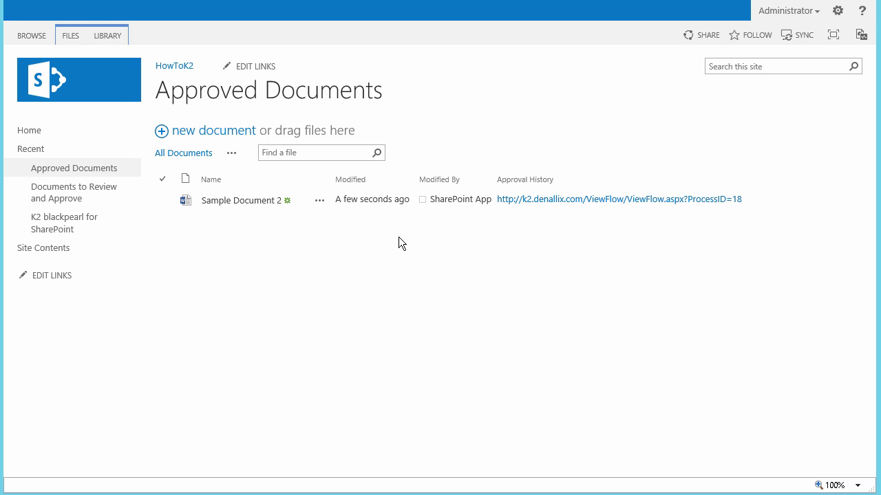
click(540, 200)
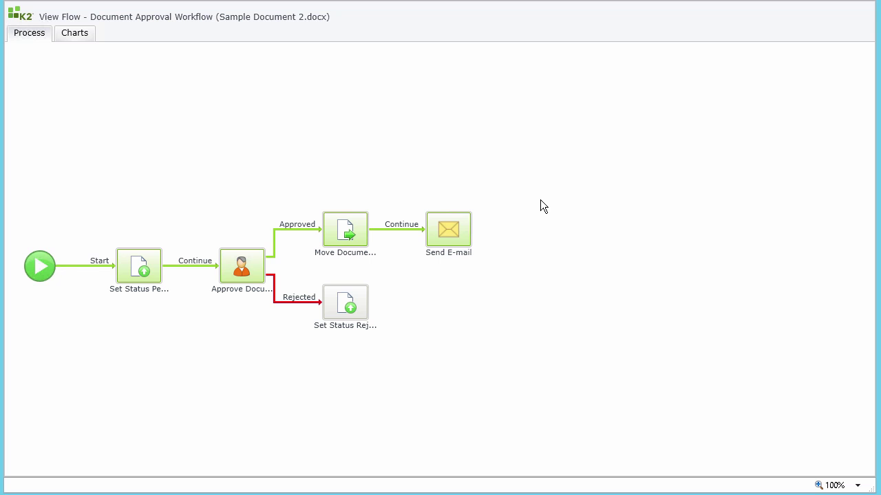
click(251, 266)
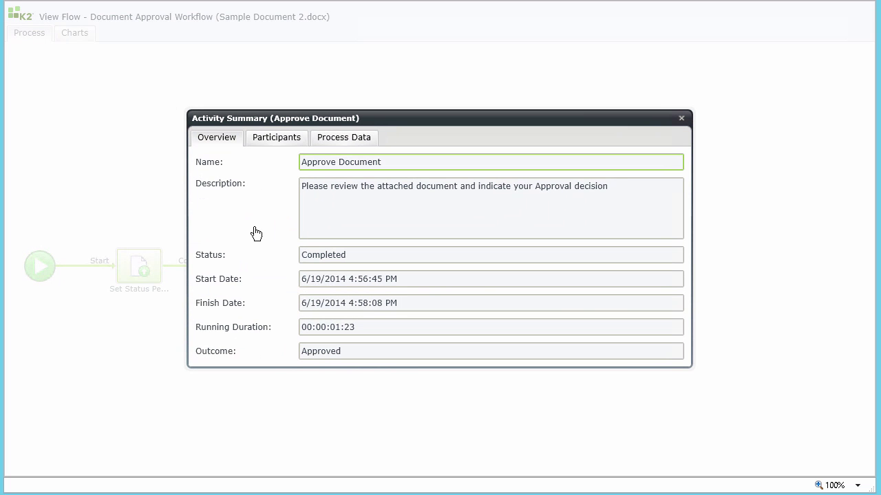
click(279, 137)
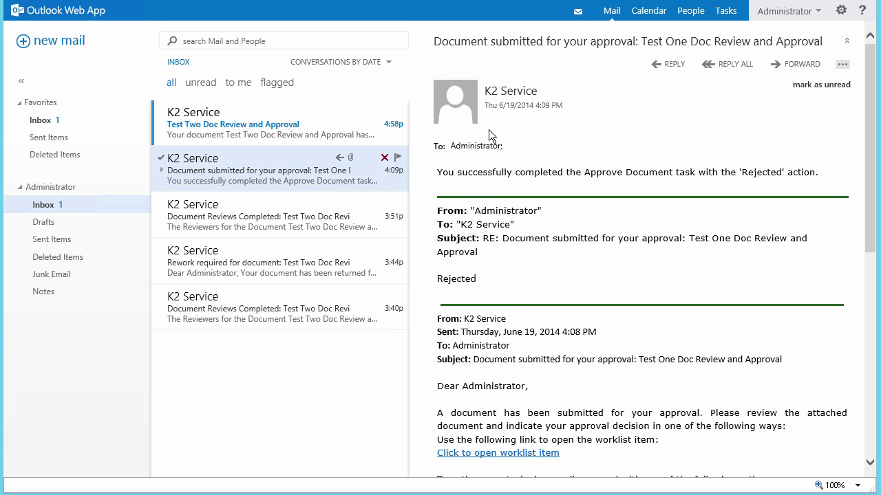
Read the Test Two Doc Review and Approval notification in Outlook Web App, and close Sample Document 1's SharePoint edit form without saving.
click(322, 126)
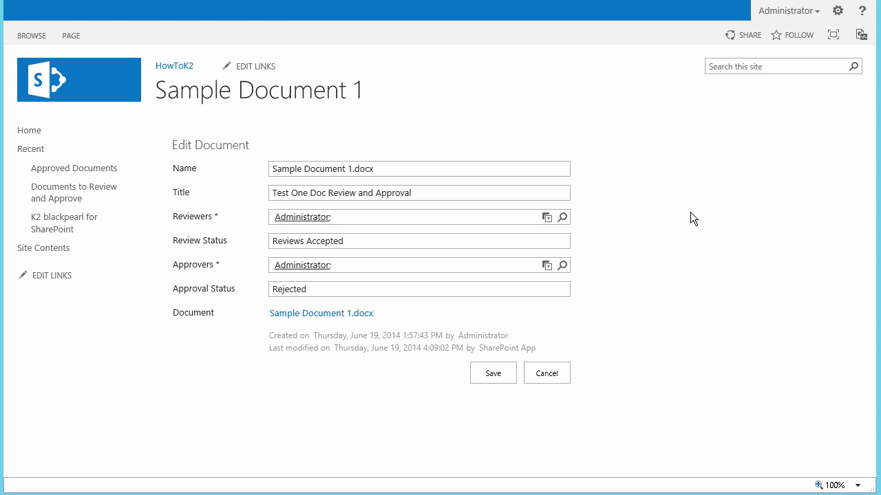
click(540, 375)
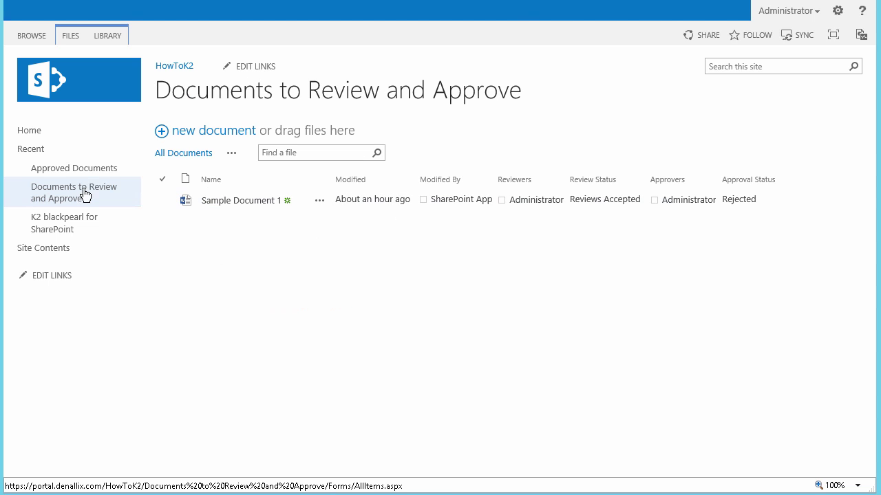
Open the K2 application of the Documents to Review and Approve library and check out its Edit Document view for layout editing.
click(106, 32)
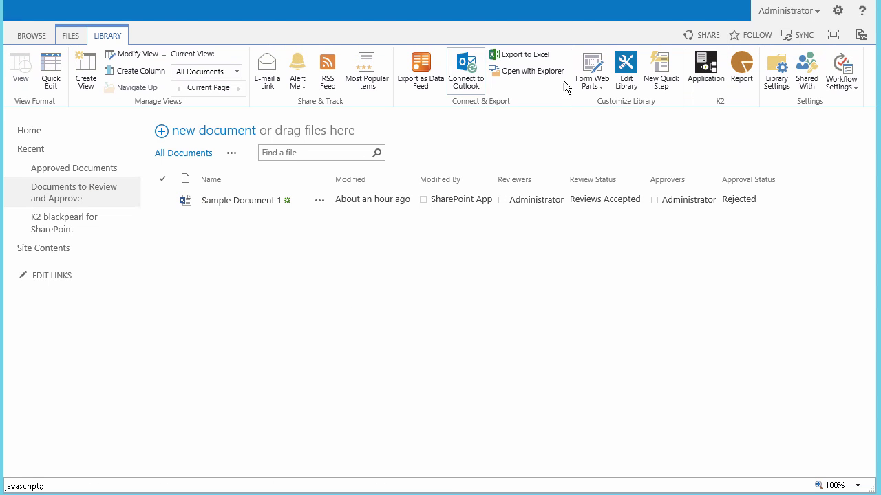
click(704, 71)
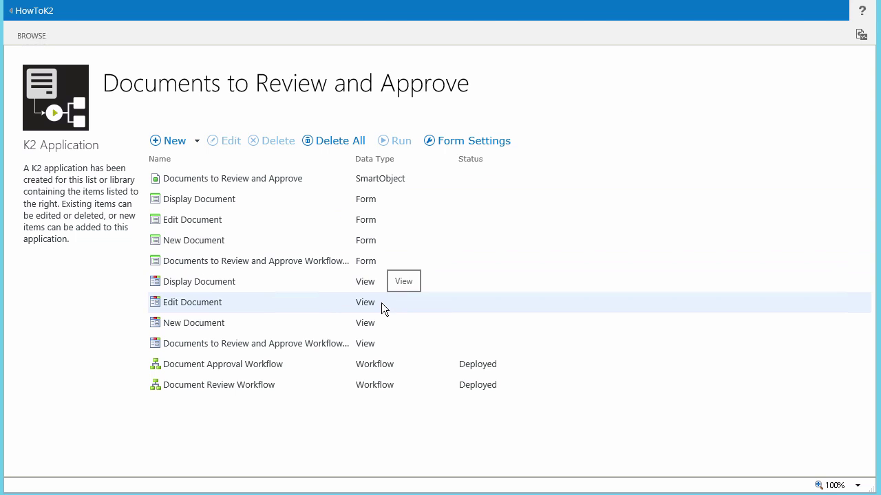
click(327, 301)
click(229, 142)
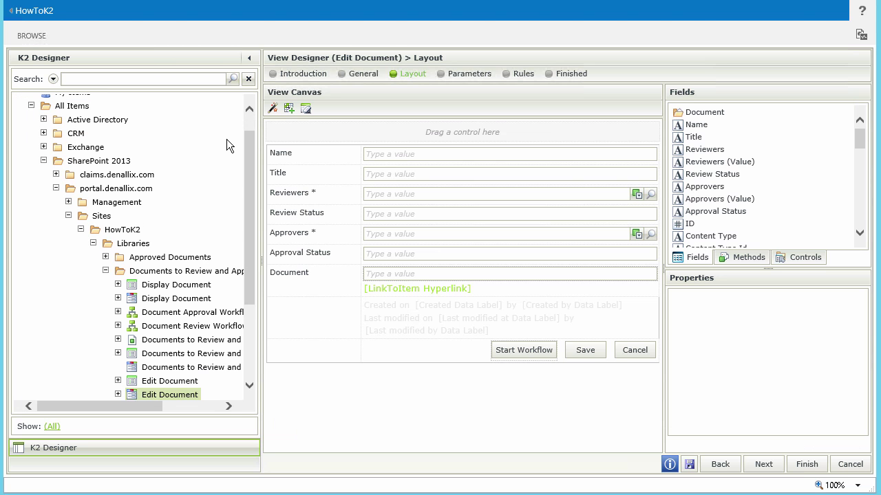
click(373, 214)
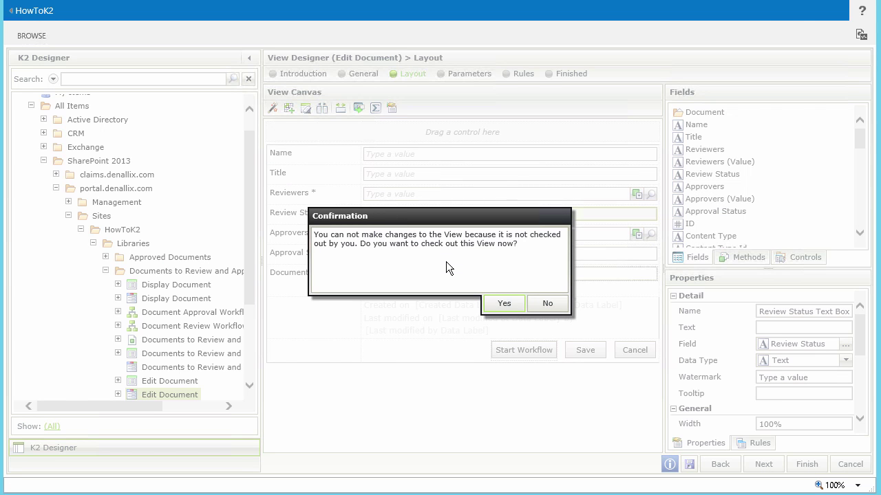
click(500, 307)
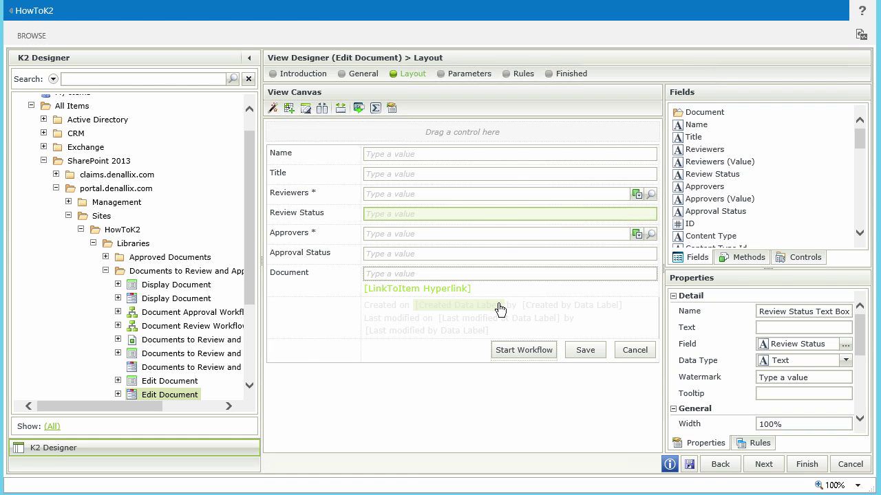
Delete the Review Status text box and its label from the Edit Document view.
click(501, 220)
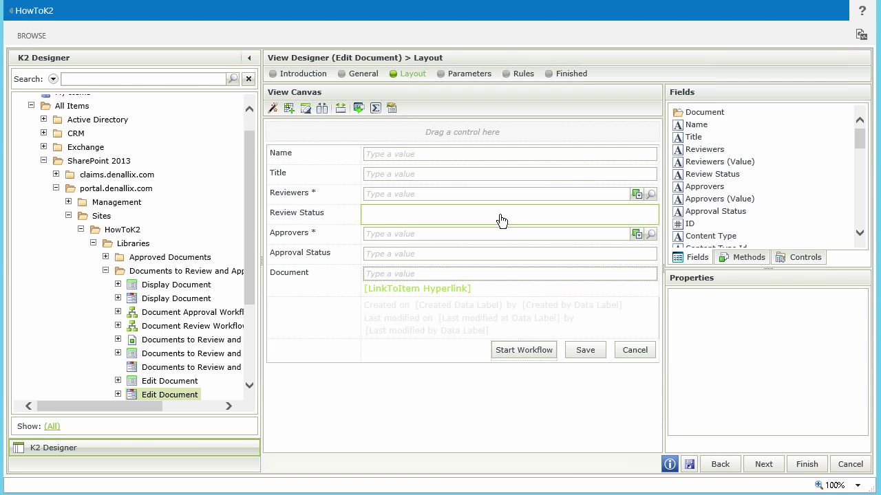
key(Delete)
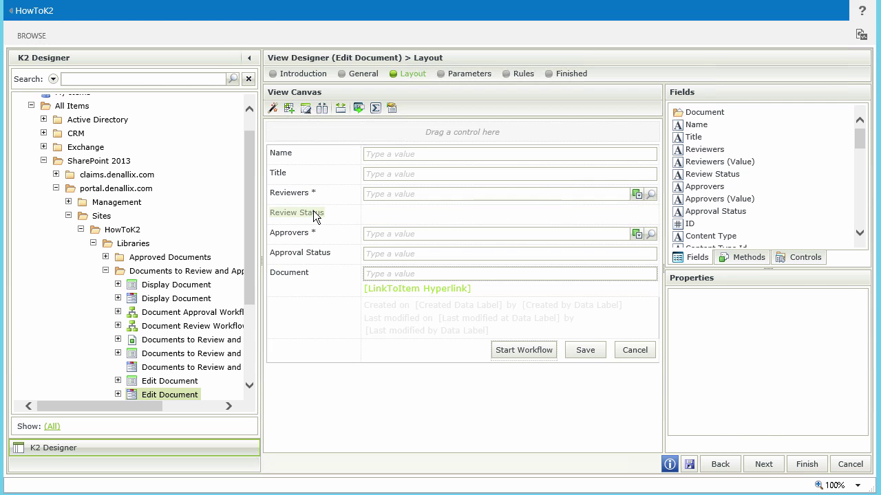
click(296, 213)
key(Delete)
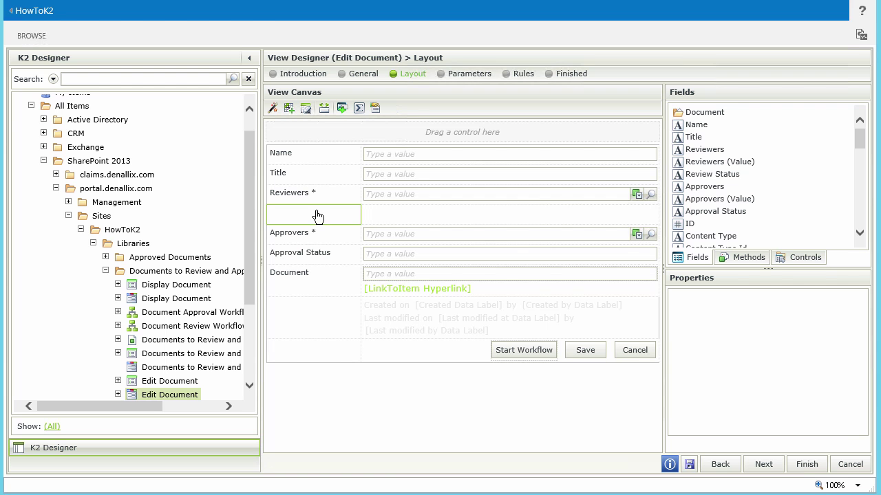
Delete the Approval Status text box and its label from the Edit Document view.
click(385, 254)
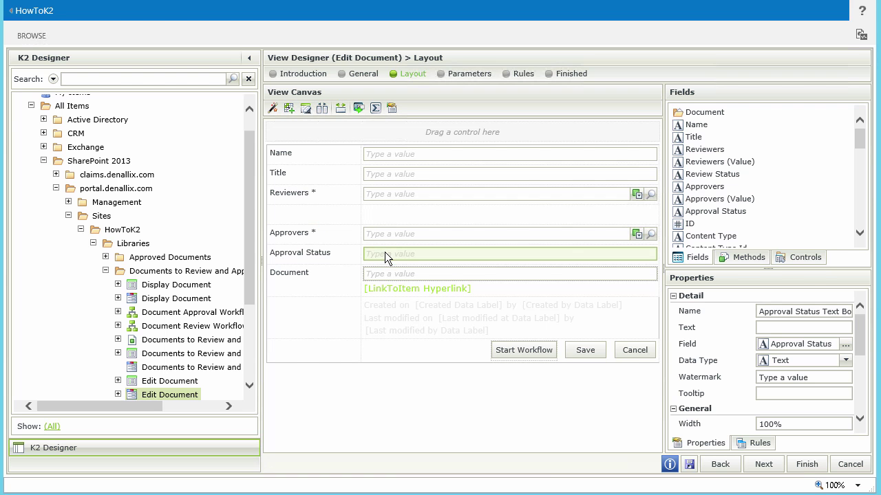
key(Delete)
click(318, 256)
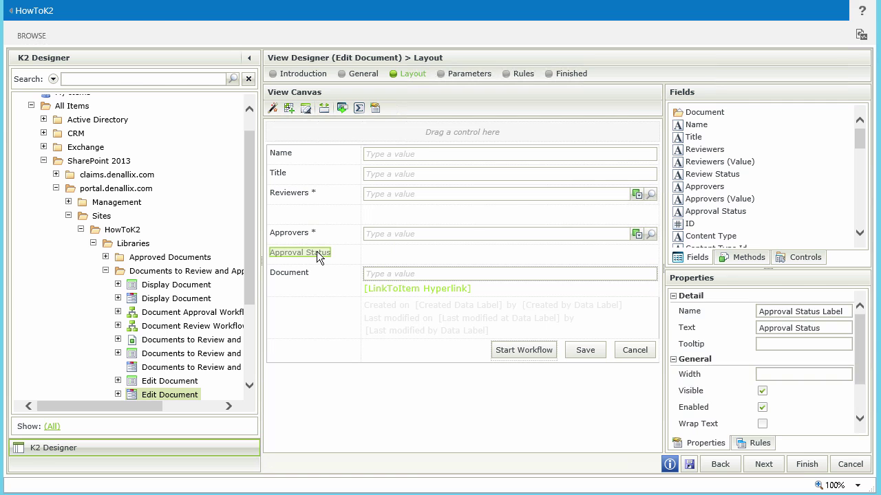
key(Delete)
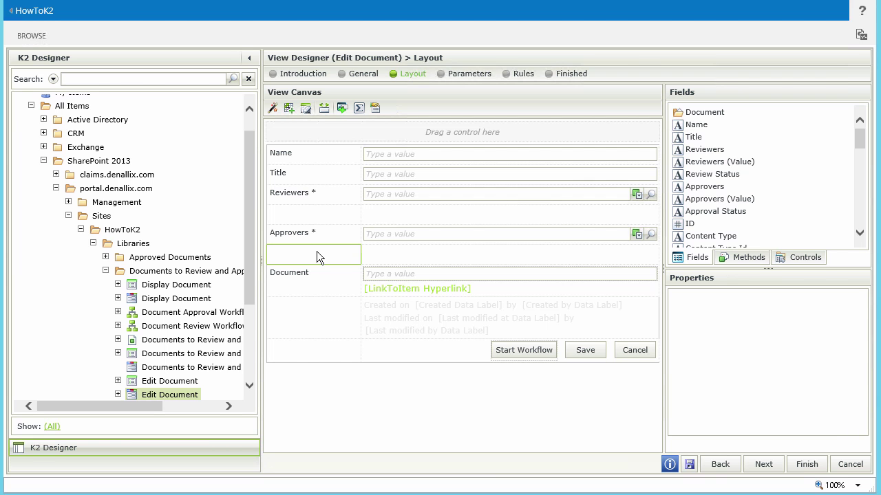
Remove the two empty rows below Approvers and below Reviewers from the view's layout table.
click(317, 251)
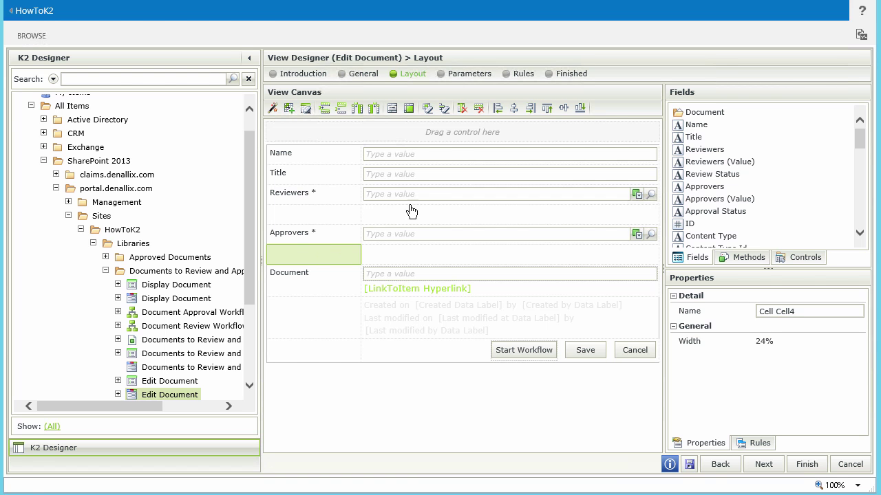
click(478, 112)
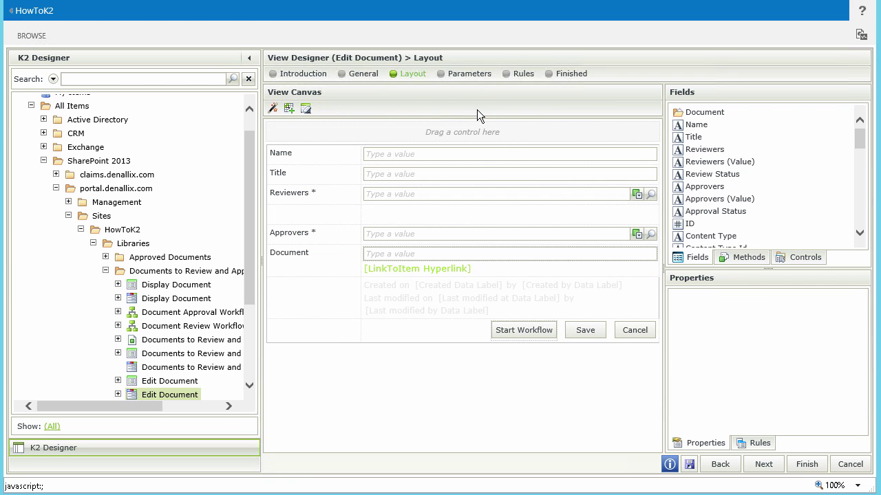
click(444, 218)
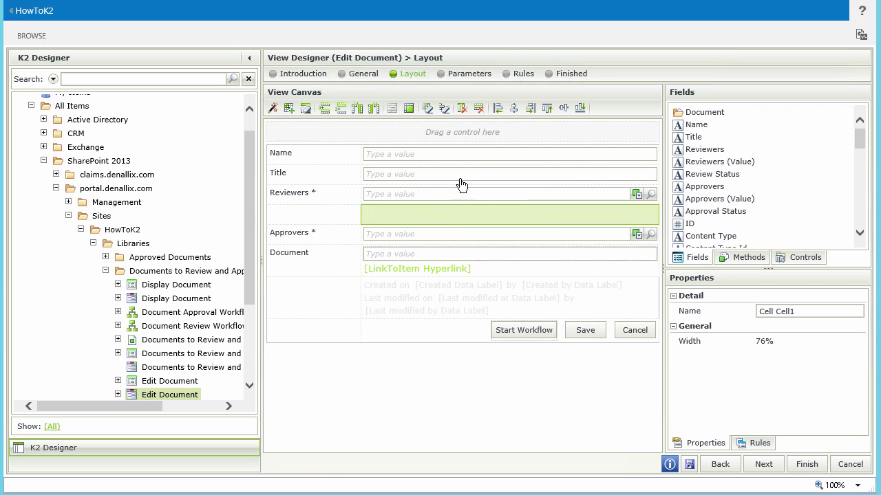
click(478, 111)
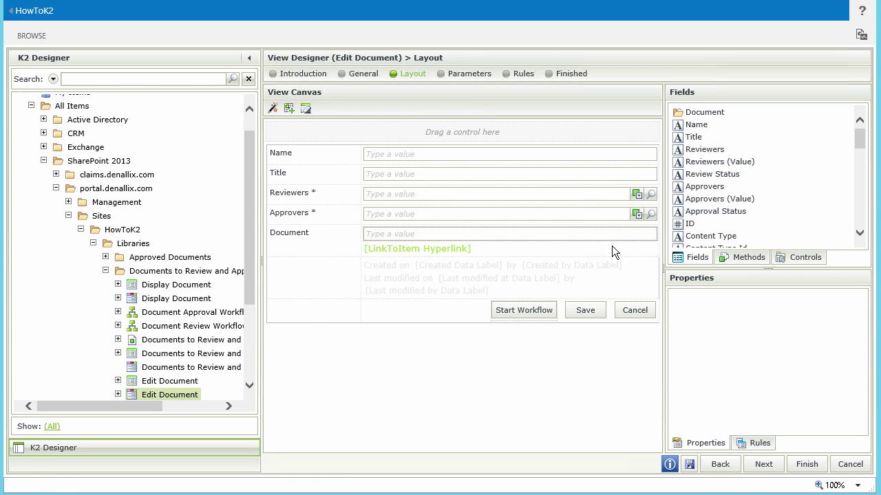
Finish the Edit Document view and check it in.
click(806, 465)
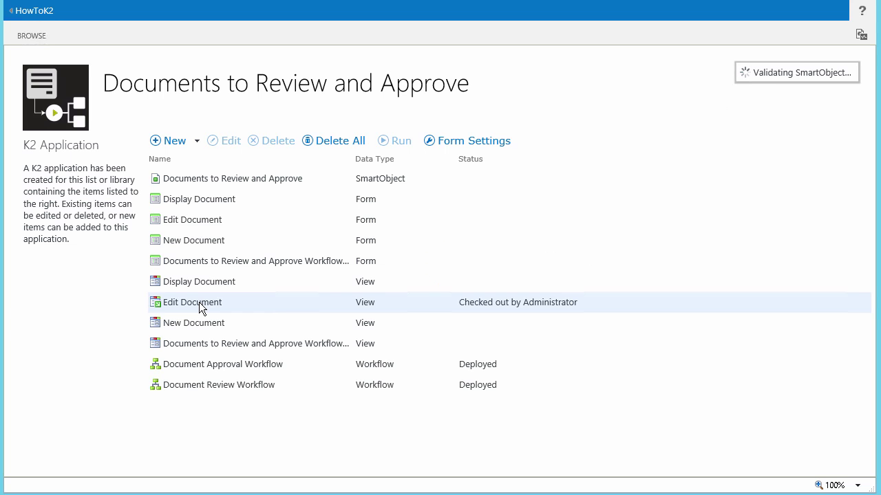
right_click(198, 302)
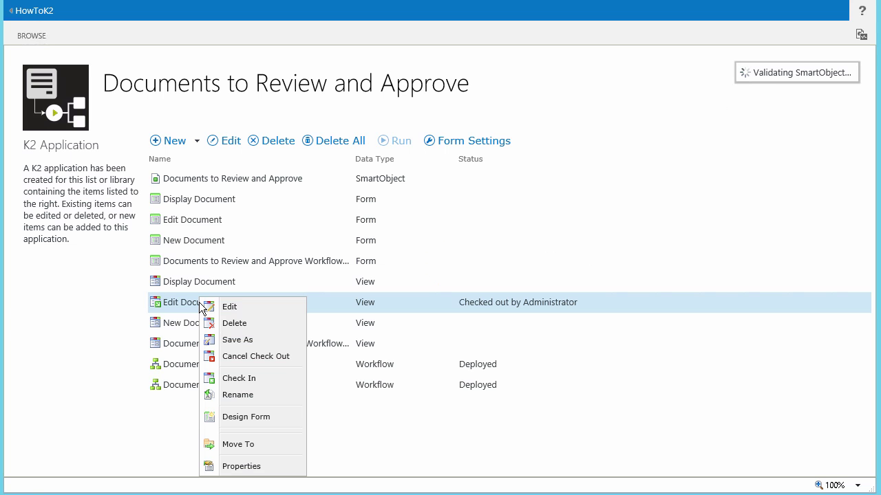
click(242, 380)
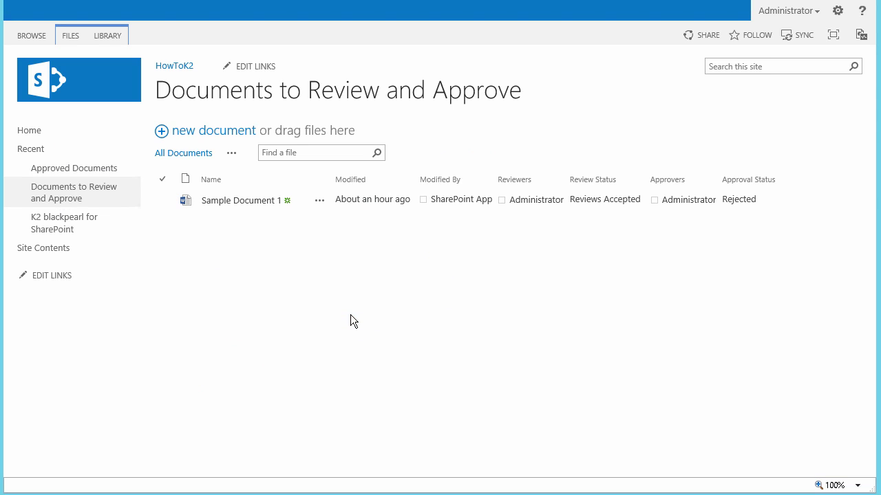
Upload Sample Document 3.docx to the Documents to Review and Approve library and cancel its edit form without filling in any properties.
click(223, 135)
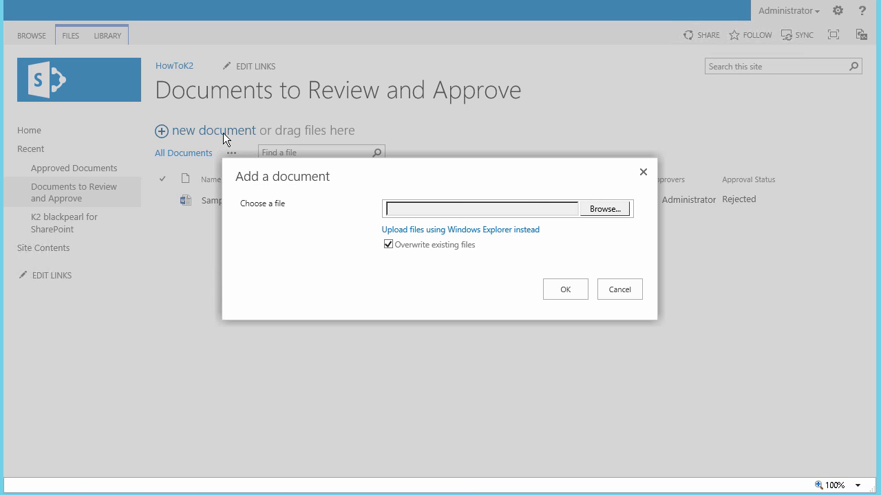
click(595, 211)
click(564, 238)
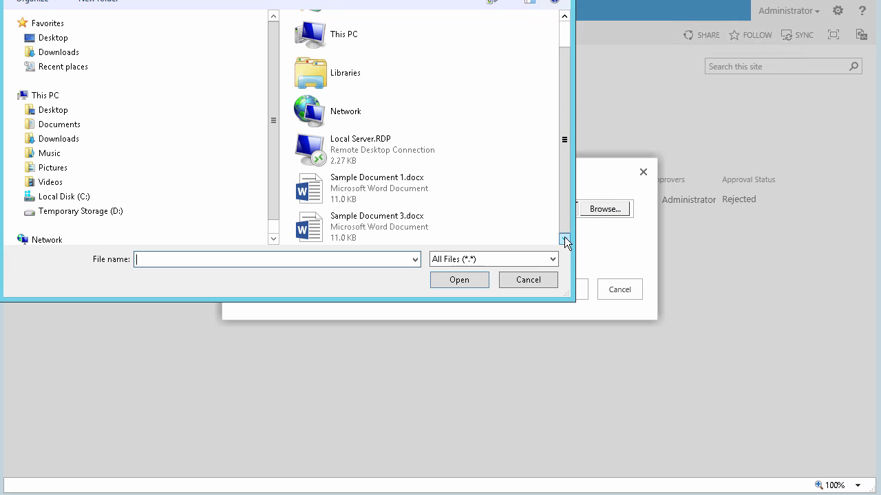
click(408, 227)
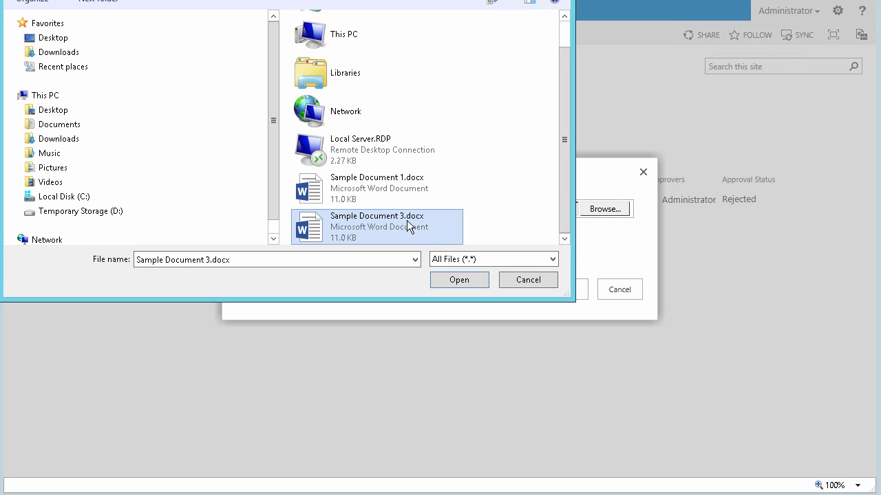
click(454, 280)
click(552, 294)
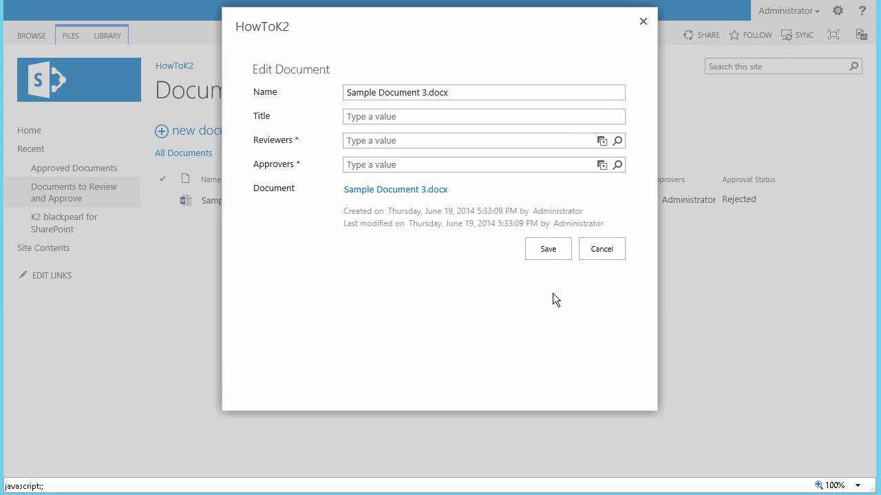
click(602, 253)
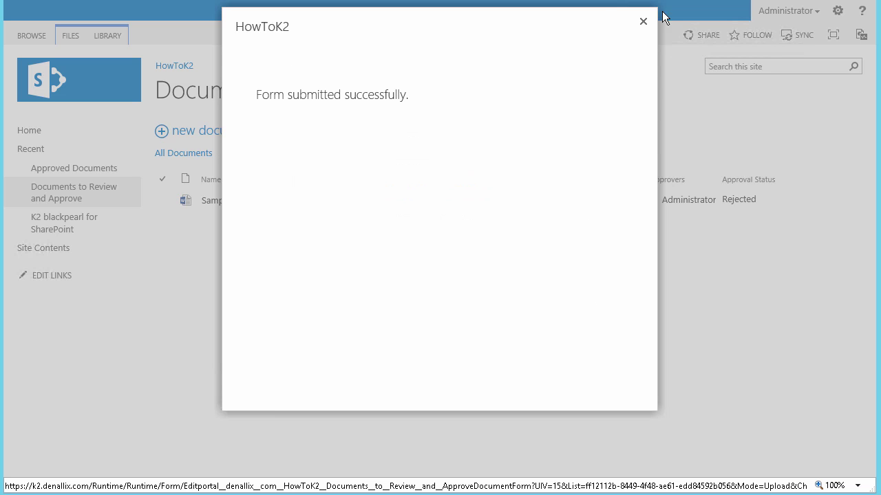
click(644, 21)
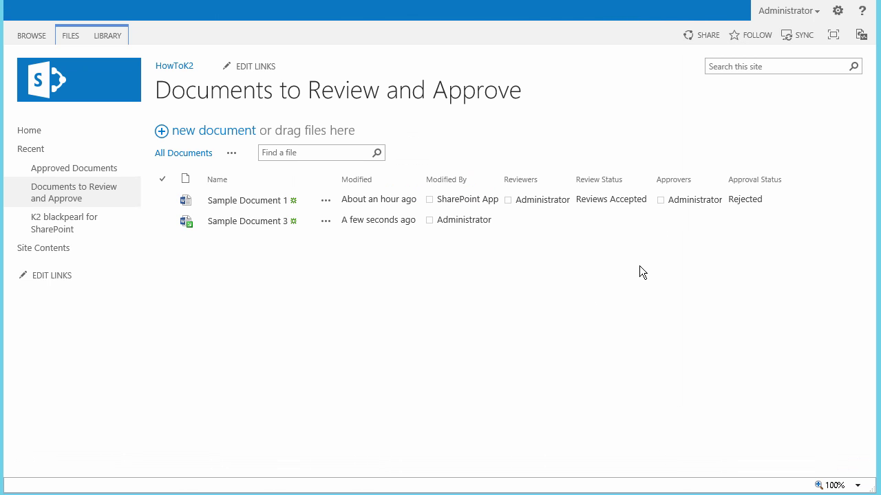